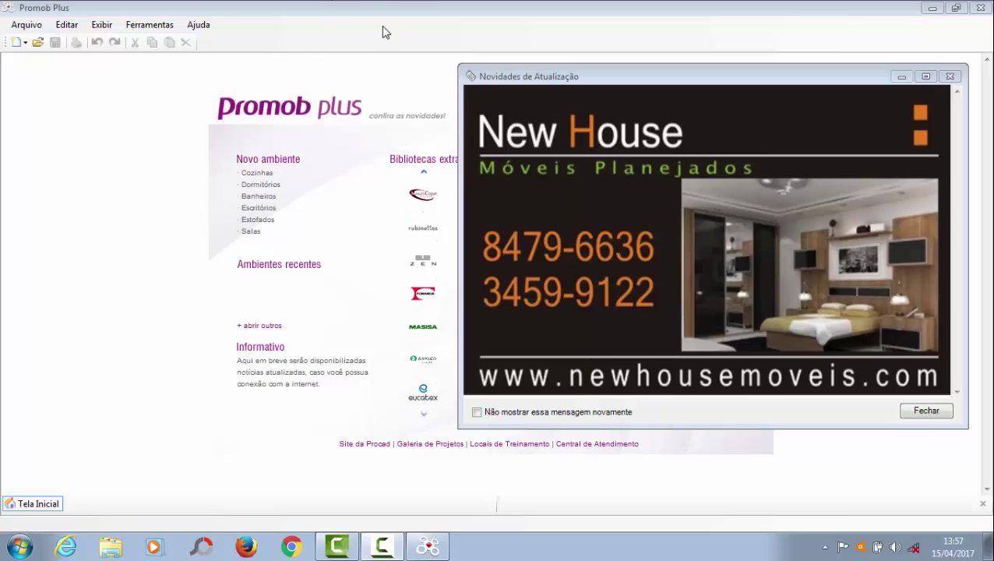
# - Dismiss the update news popup and start a new Dormitórios environment
pyautogui.click(712, 10)
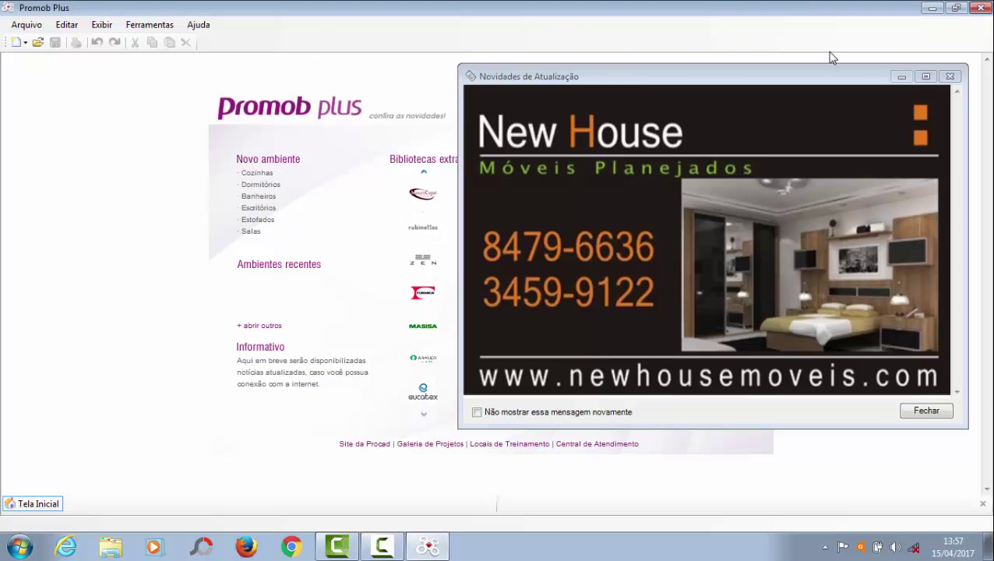
pyautogui.click(950, 76)
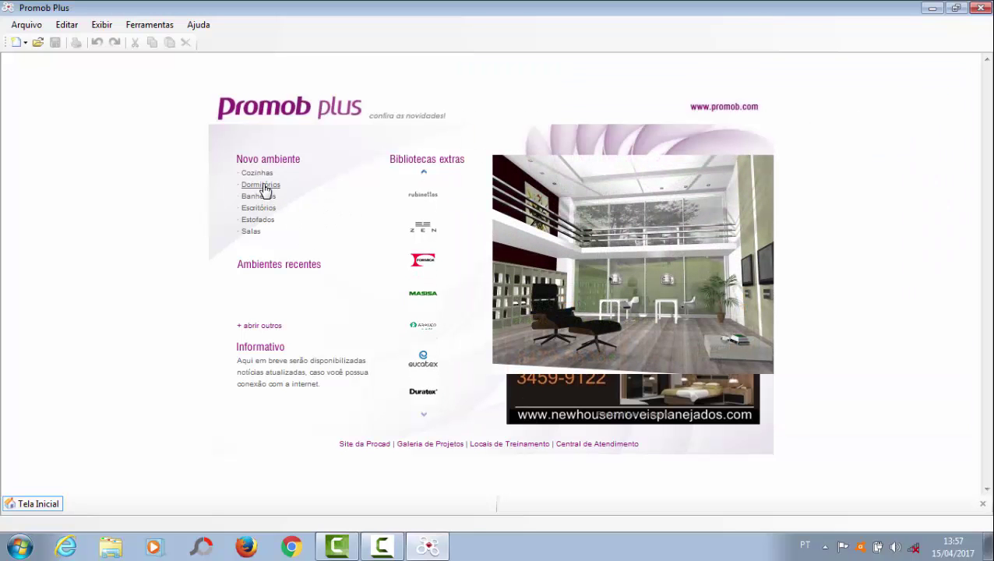
pyautogui.click(263, 186)
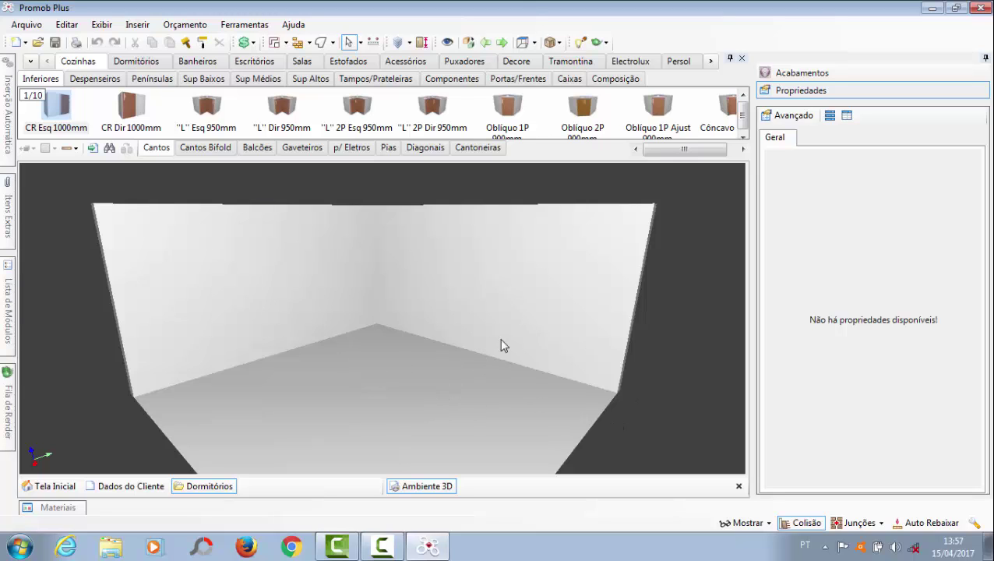
# - Delete every wall with Remover > Tudo, leaving the bare 5000 × 5000 floor viewed from above
pyautogui.click(512, 276)
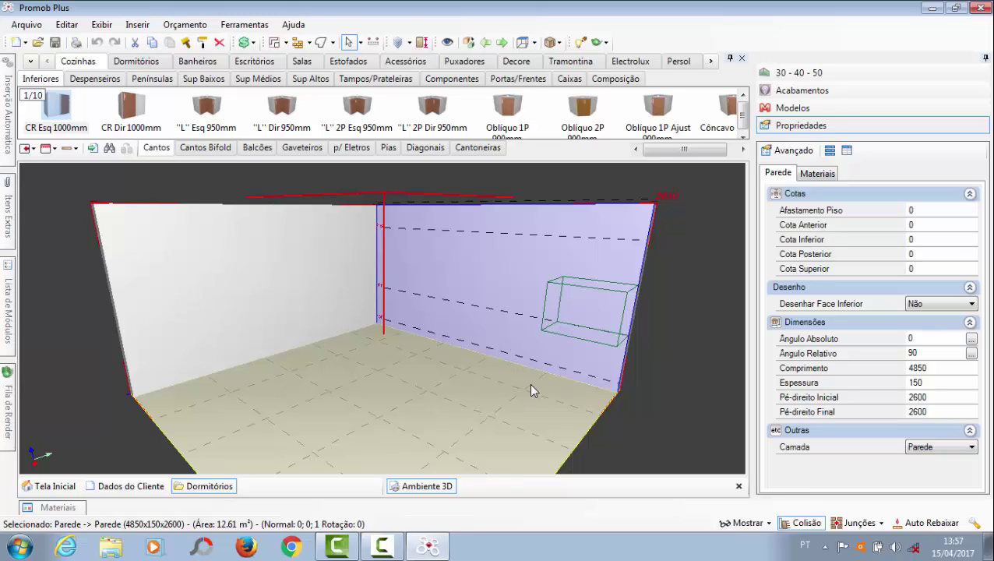
pyautogui.rightClick(466, 283)
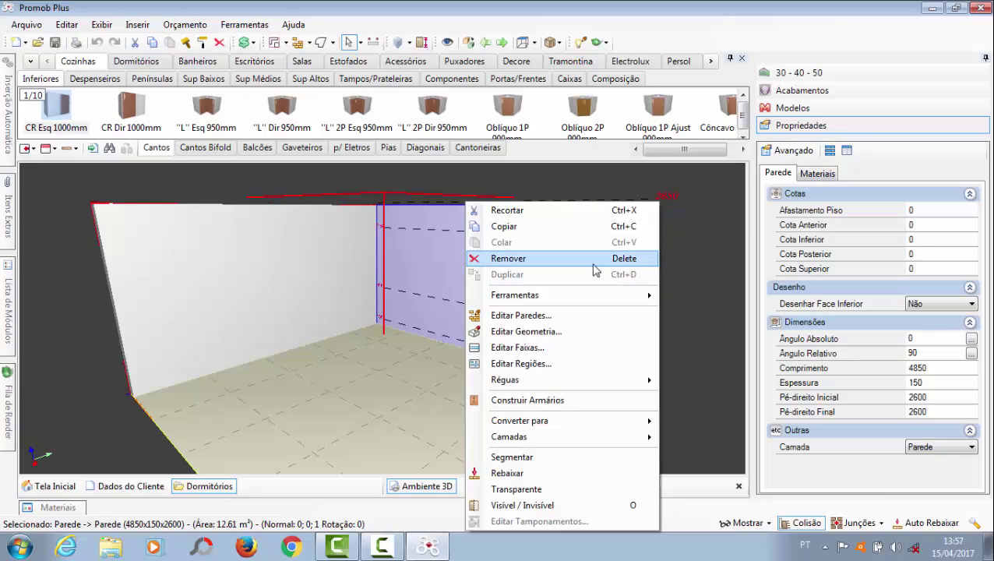
pyautogui.click(491, 258)
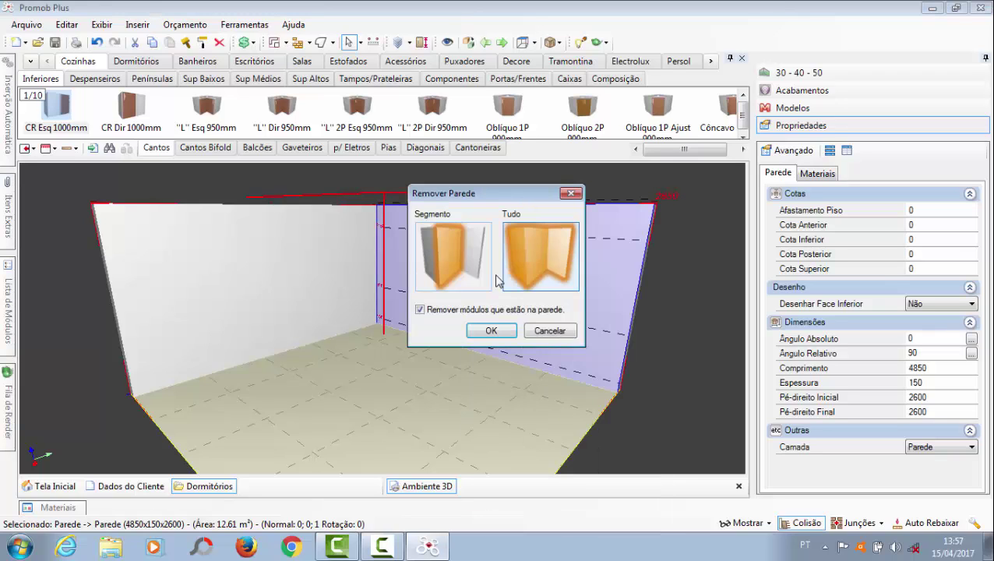
pyautogui.click(491, 331)
pyautogui.doubleClick(381, 382)
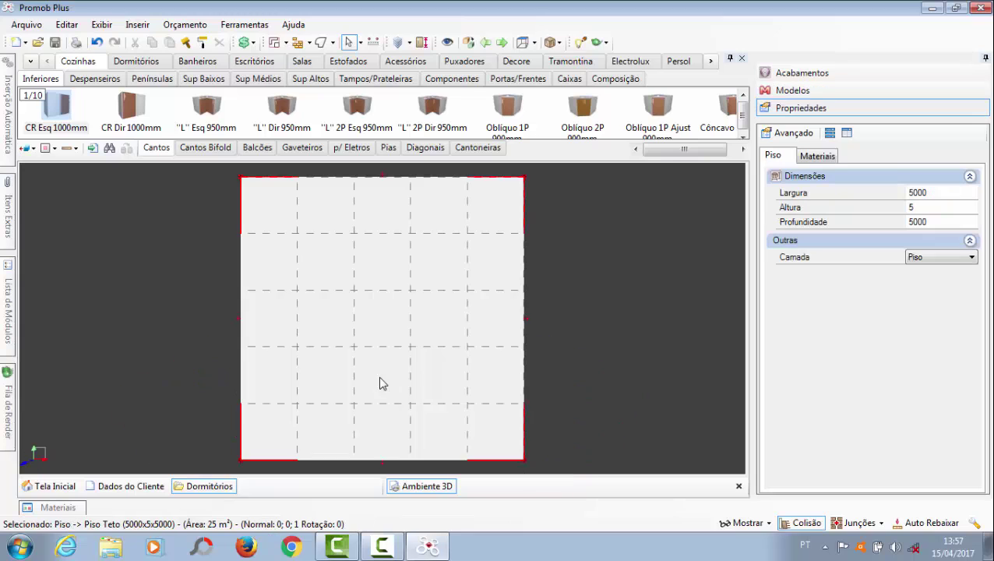
pyautogui.click(309, 42)
# - Start a wall at the floor's top-left corner with a length of 2400
pyautogui.click(312, 60)
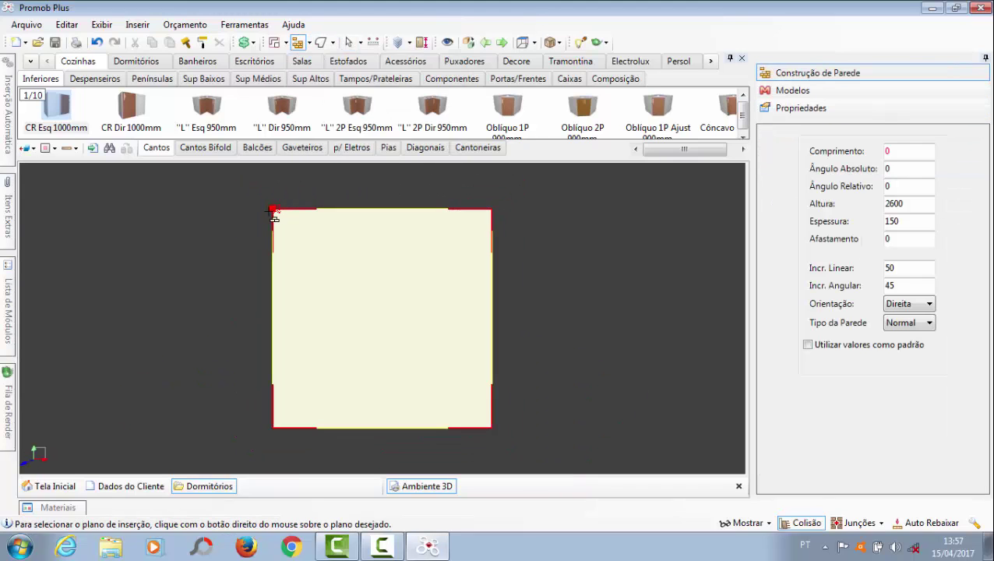
pyautogui.click(274, 211)
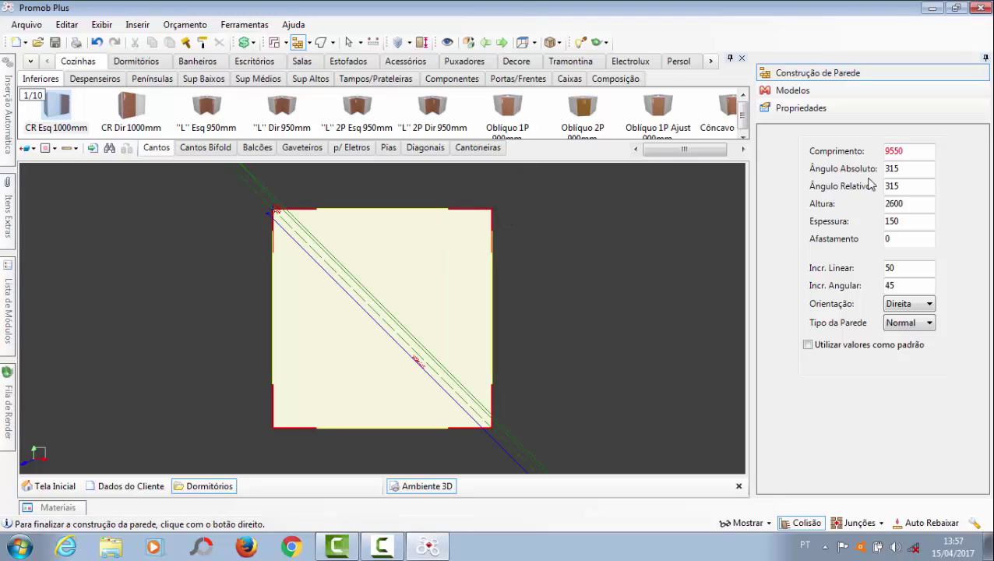
pyautogui.doubleClick(894, 151)
pyautogui.write('9950')
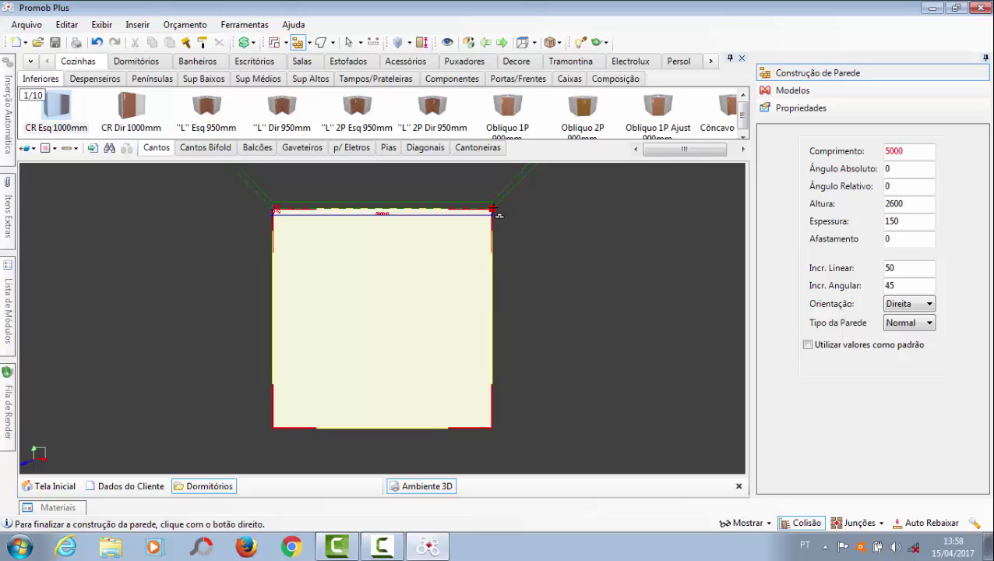
pyautogui.write('24')
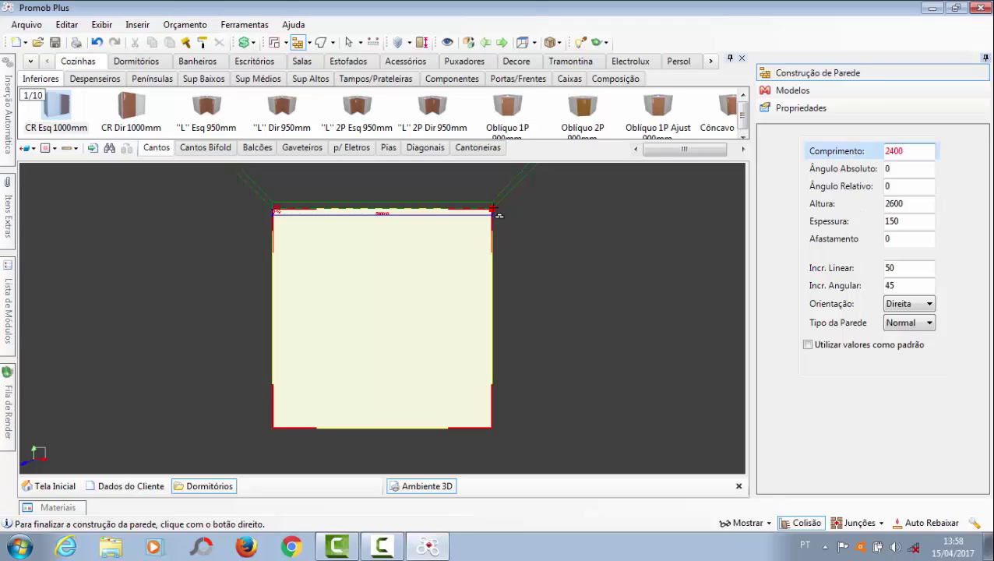
pyautogui.press('Tab')
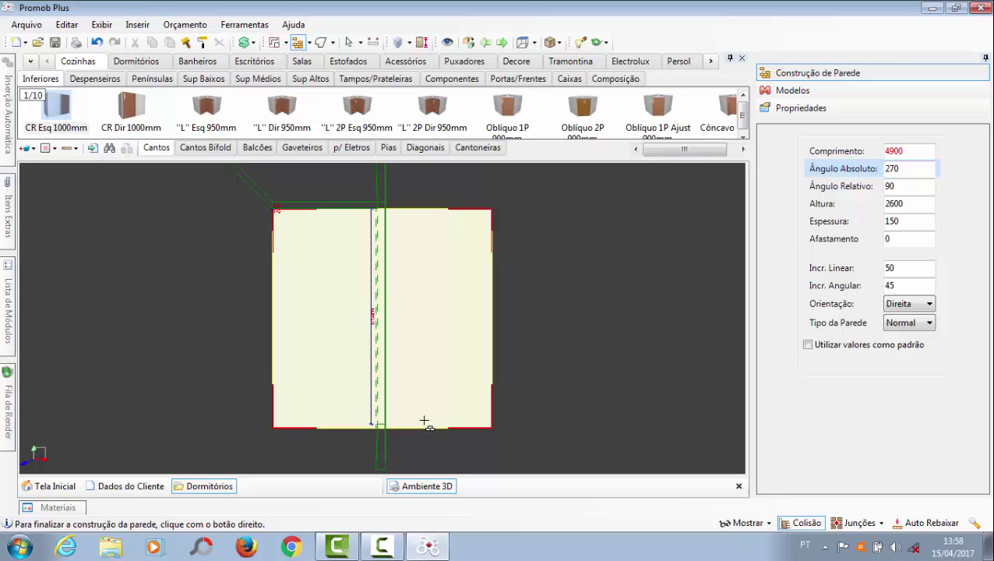
# - Add walls of 3000 and 2400, then close the outline back at the starting corner
pyautogui.hotkey('shift', 'Tab')
pyautogui.write('300')
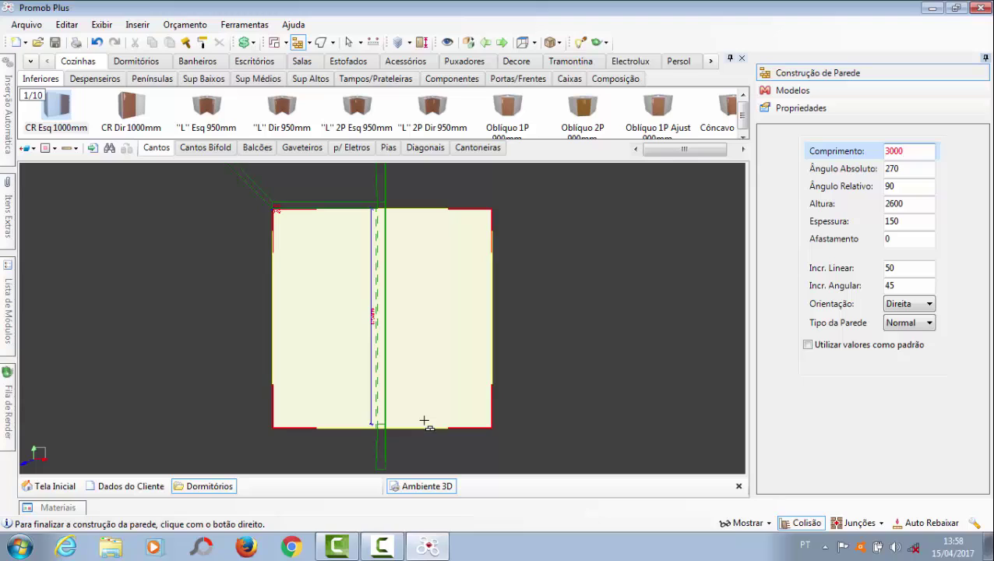
pyautogui.press('Tab')
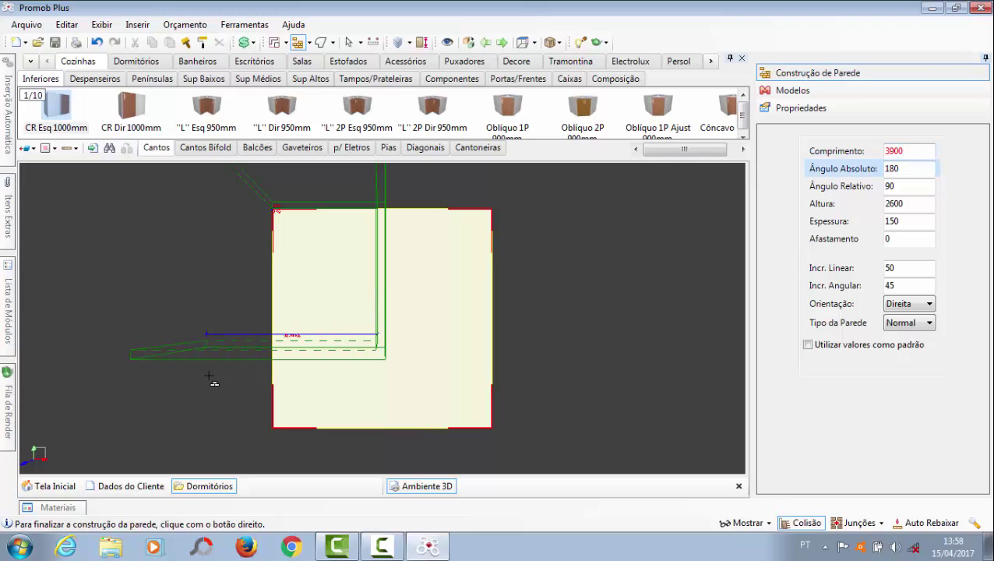
pyautogui.hotkey('shift', 'Tab')
pyautogui.write('24')
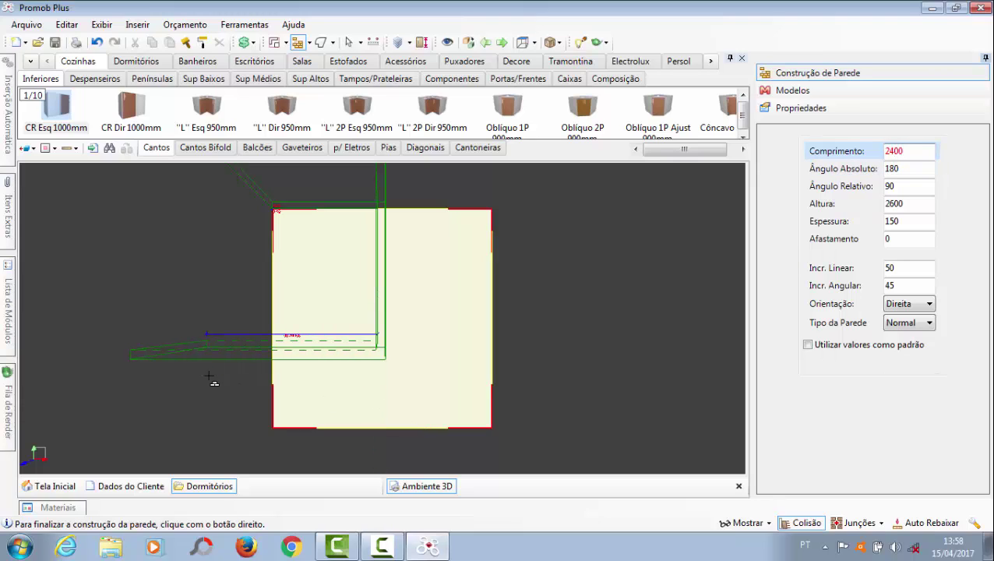
pyautogui.press('Tab')
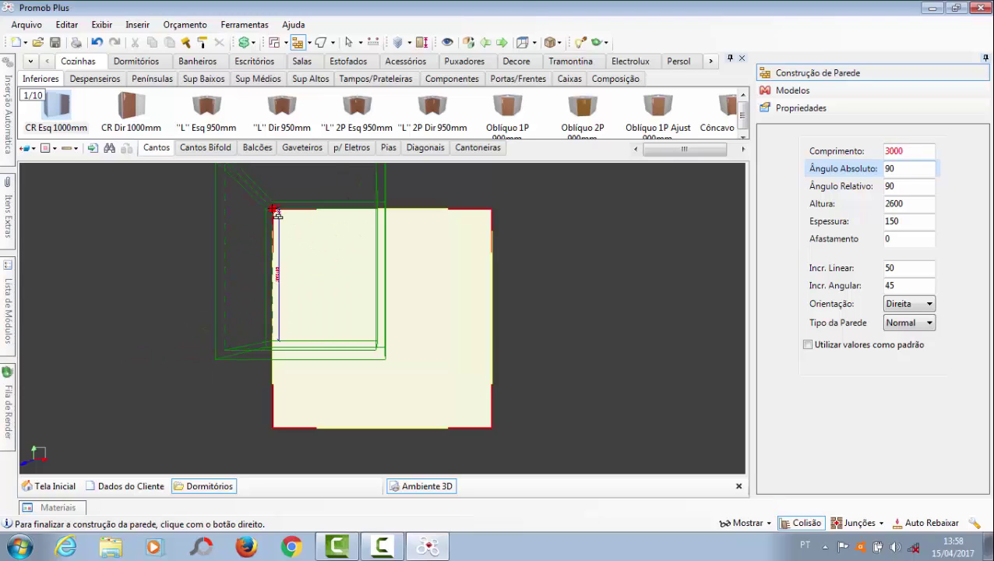
pyautogui.click(276, 212)
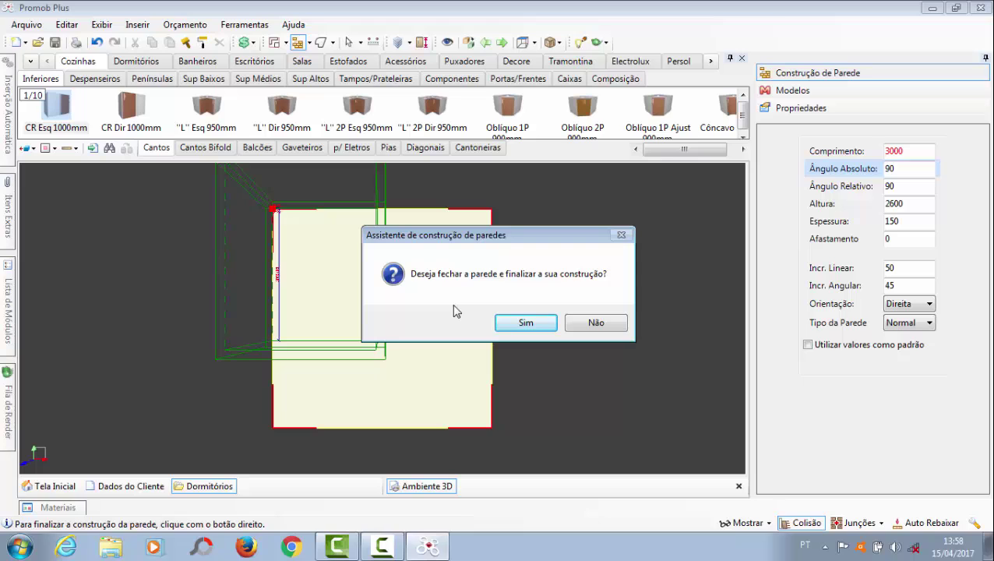
pyautogui.click(527, 325)
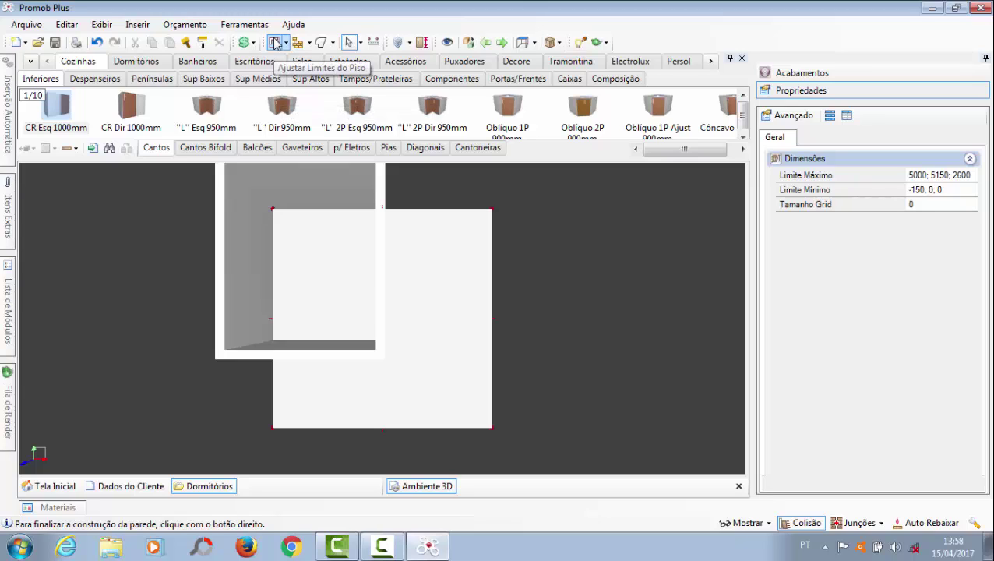
# - Fit the floor limits to the new walls and centre the room in view
pyautogui.click(276, 43)
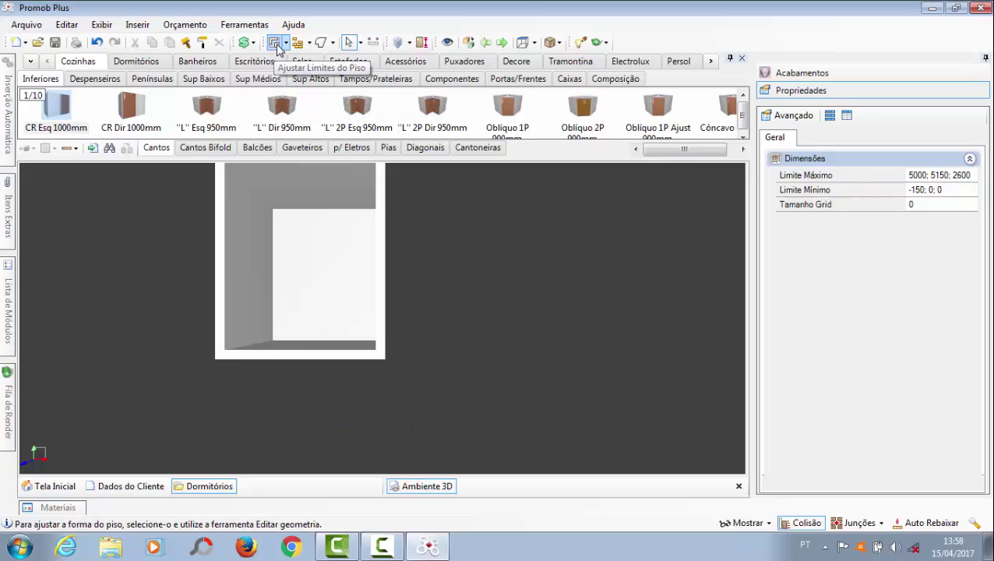
pyautogui.click(325, 272)
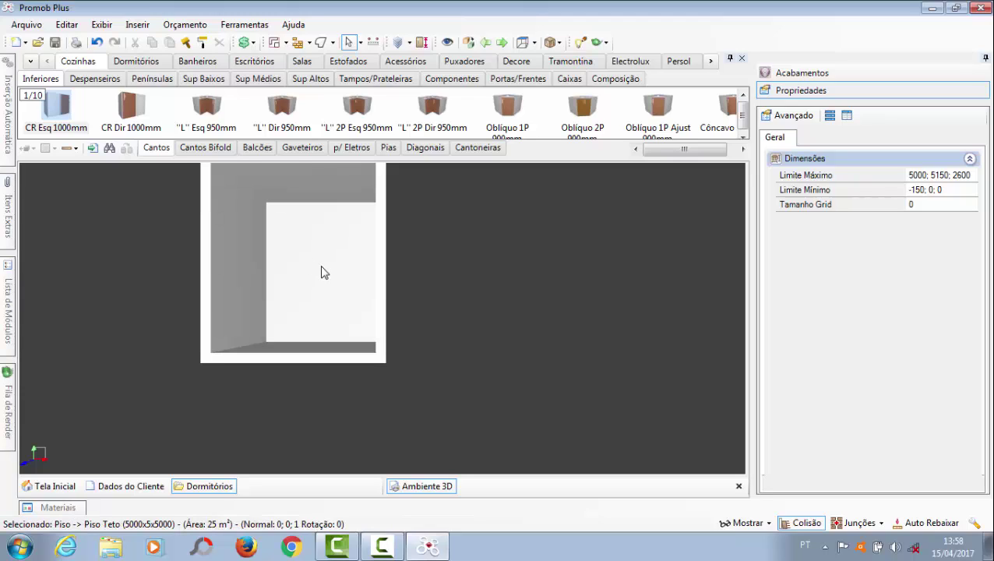
pyautogui.scroll(1, 325, 272)
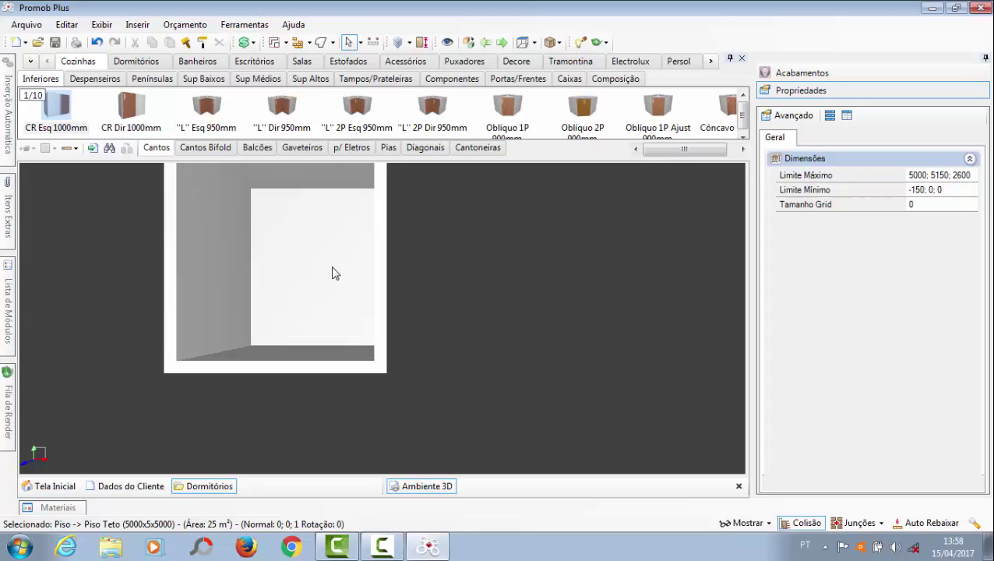
pyautogui.scroll(-1, 330, 273)
pyautogui.scroll(1, 333, 273)
pyautogui.scroll(-1, 335, 277)
pyautogui.scroll(1, 335, 276)
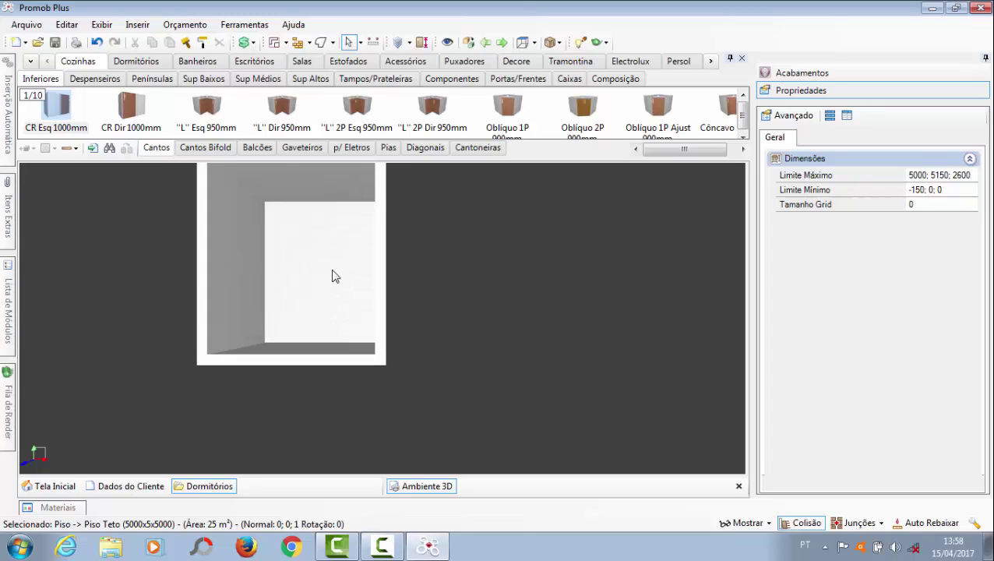
pyautogui.scroll(1, 335, 276)
pyautogui.scroll(-1, 335, 277)
pyautogui.scroll(-1, 335, 276)
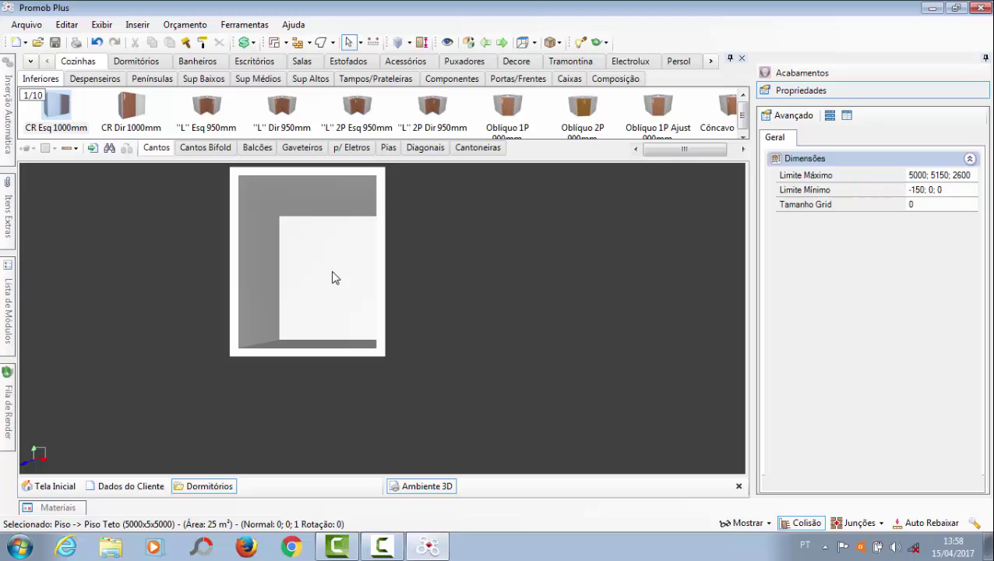
pyautogui.moveTo(333, 279)
pyautogui.mouseDown(button='middle')
pyautogui.moveTo(400, 301)
pyautogui.moveTo(399, 293)
pyautogui.mouseUp(button='middle')
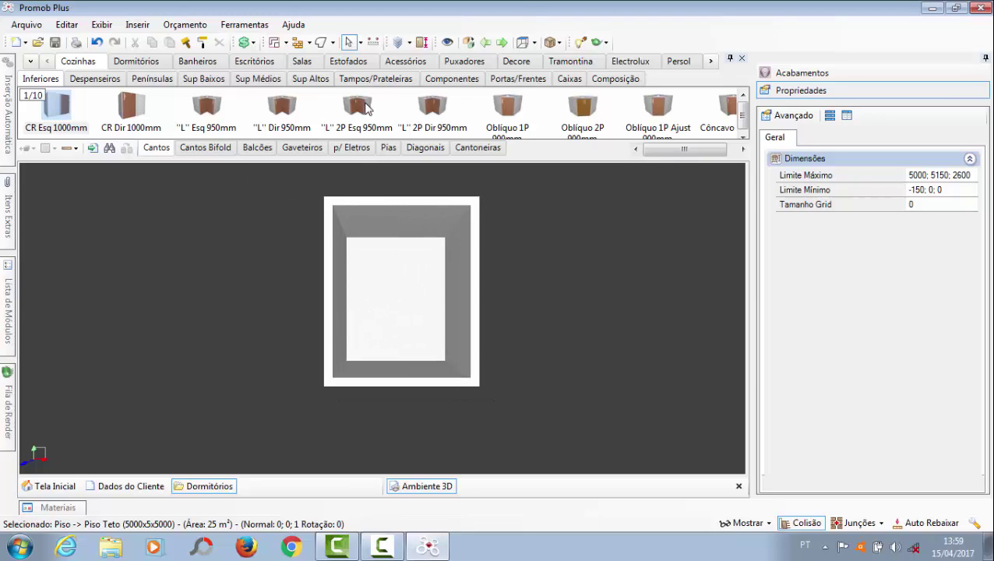
# - Fit the whole trimmed room in the view with Zoom Total
pyautogui.click(361, 43)
pyautogui.click(361, 42)
pyautogui.click(361, 44)
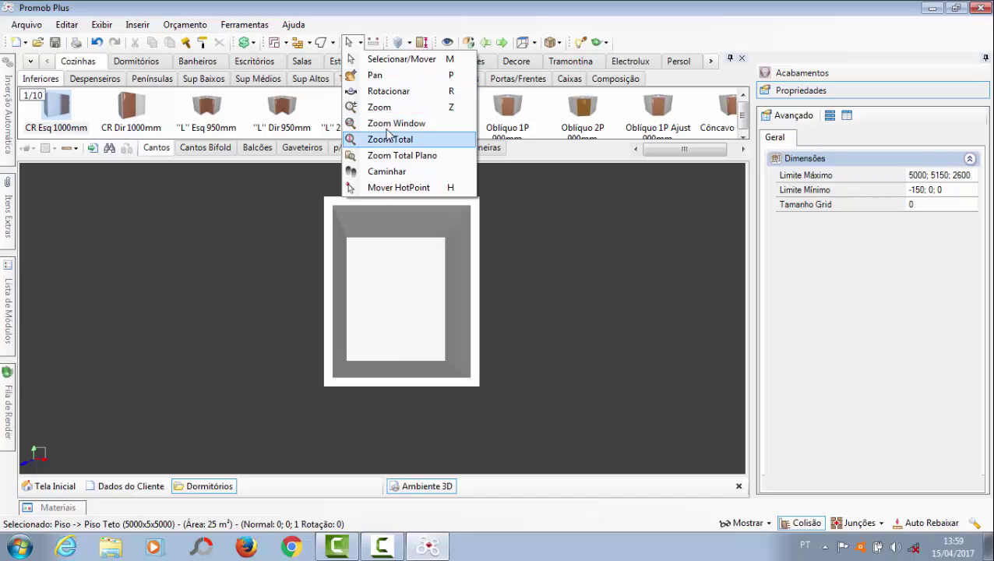
pyautogui.click(554, 254)
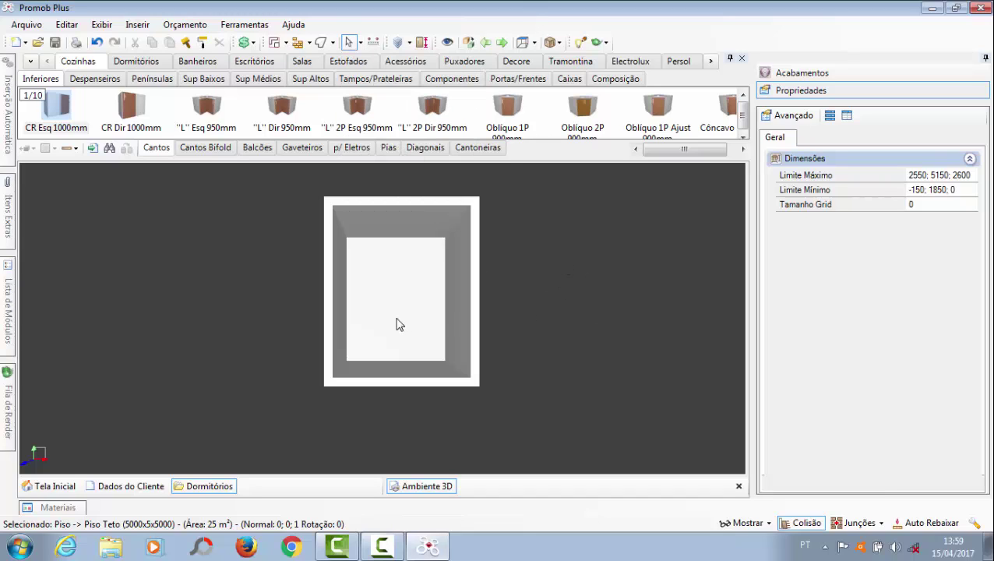
pyautogui.scroll(2, 399, 321)
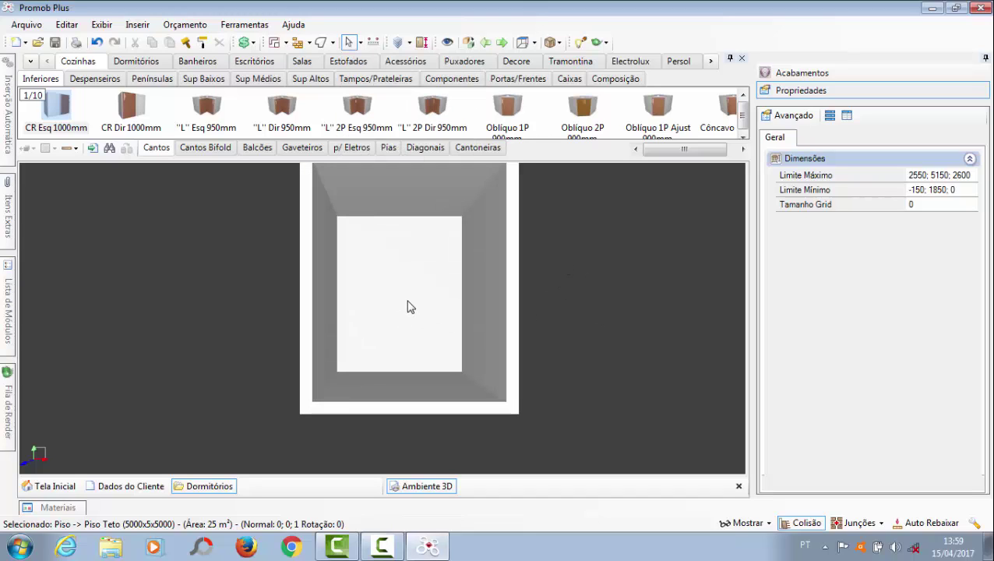
pyautogui.scroll(1, 414, 303)
pyautogui.scroll(2, 414, 297)
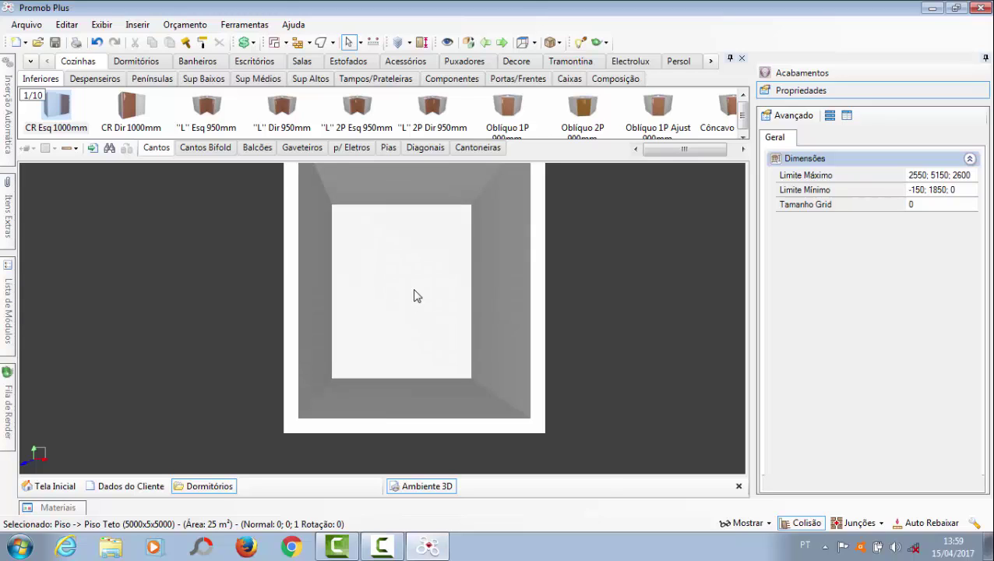
pyautogui.scroll(2, 414, 296)
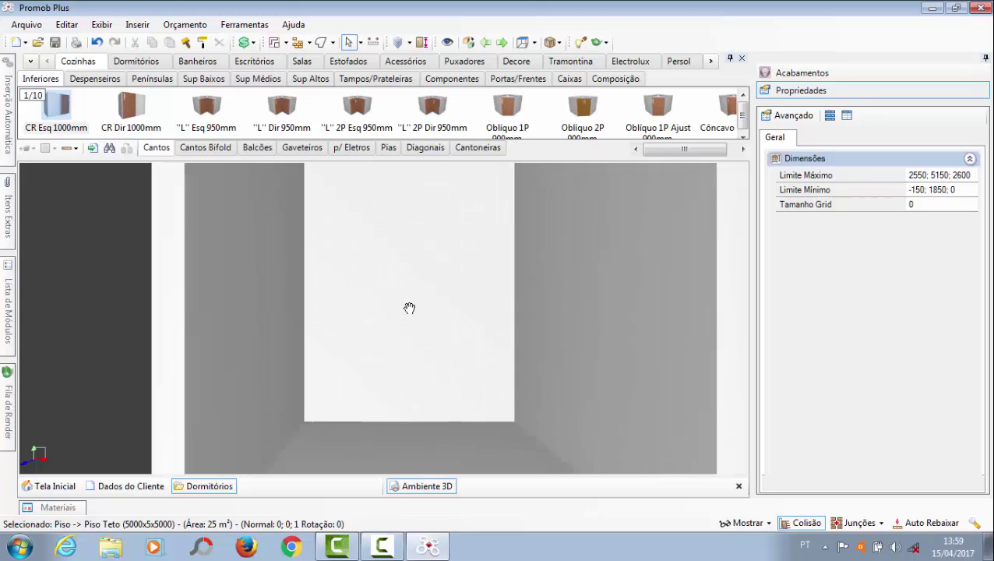
pyautogui.scroll(-2, 402, 321)
pyautogui.scroll(-1, 401, 315)
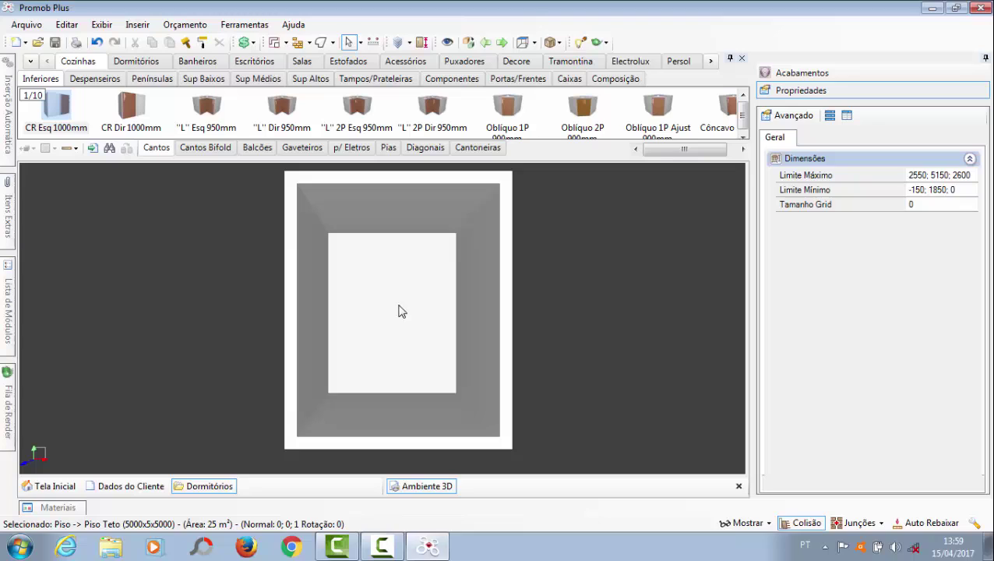
# - Apply Porcelanato 002 from Materiais > Paredes/Pisos > Porcelanatos to the floor
pyautogui.click(61, 510)
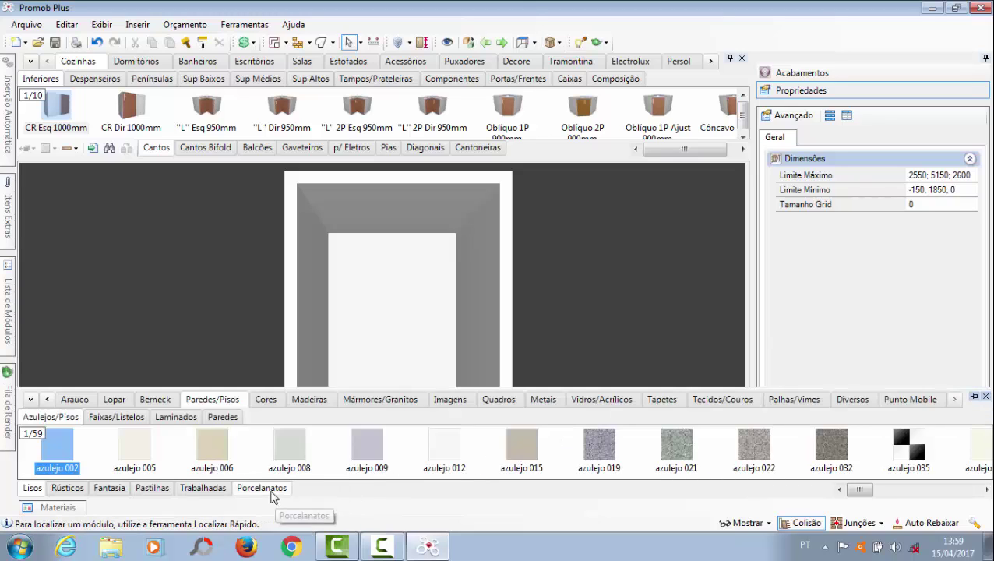
pyautogui.click(262, 488)
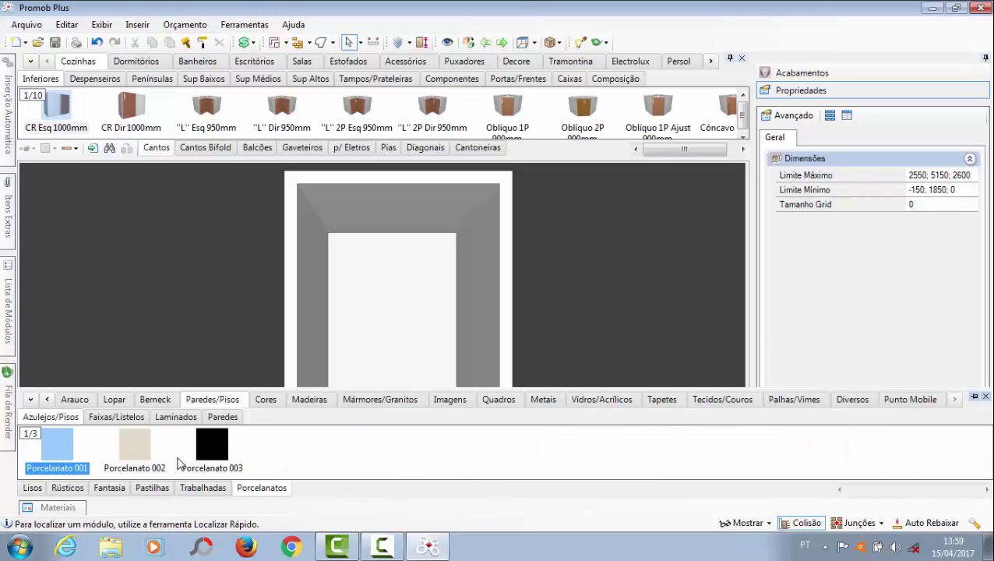
pyautogui.moveTo(144, 452); pyautogui.dragTo(392, 338)
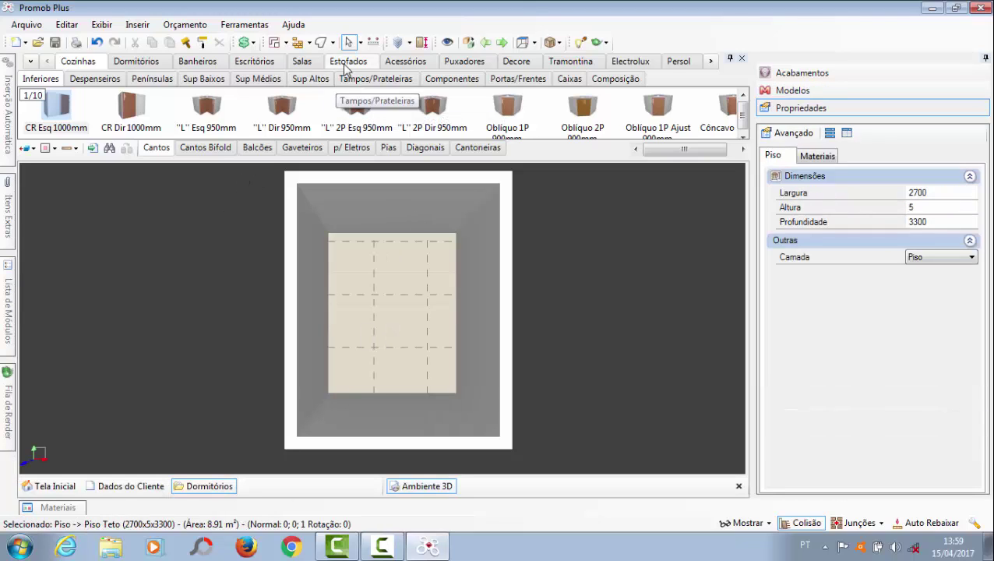
# - Place interior door 01 (980 × 2190) in the right wall and mirror its opening side
pyautogui.click(515, 62)
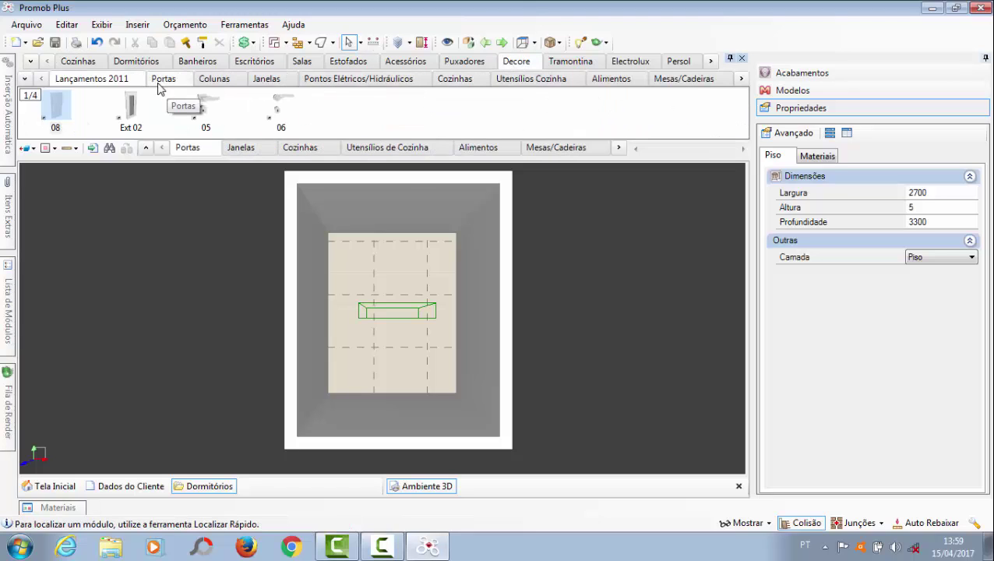
pyautogui.click(162, 79)
pyautogui.click(201, 148)
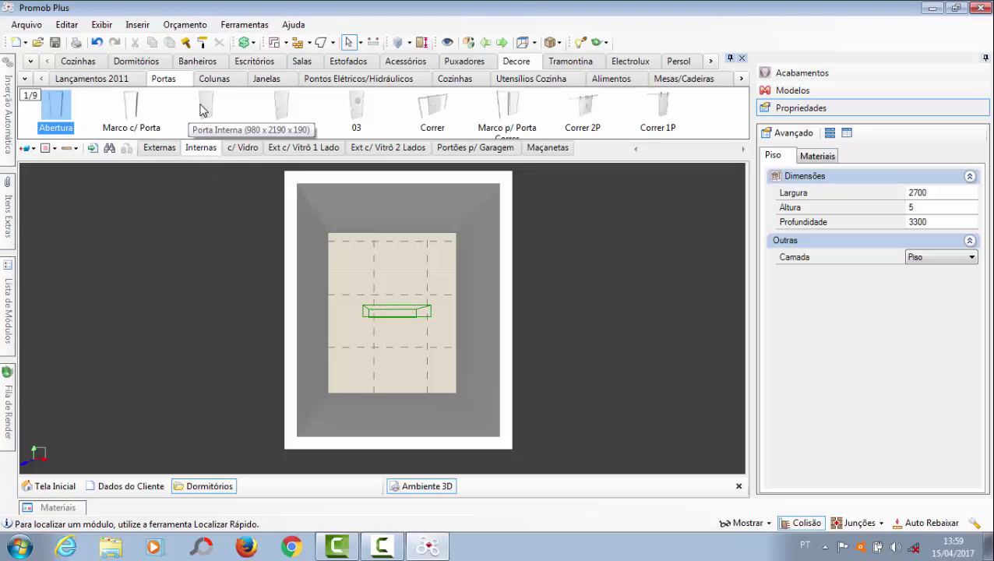
pyautogui.moveTo(209, 106); pyautogui.dragTo(458, 367)
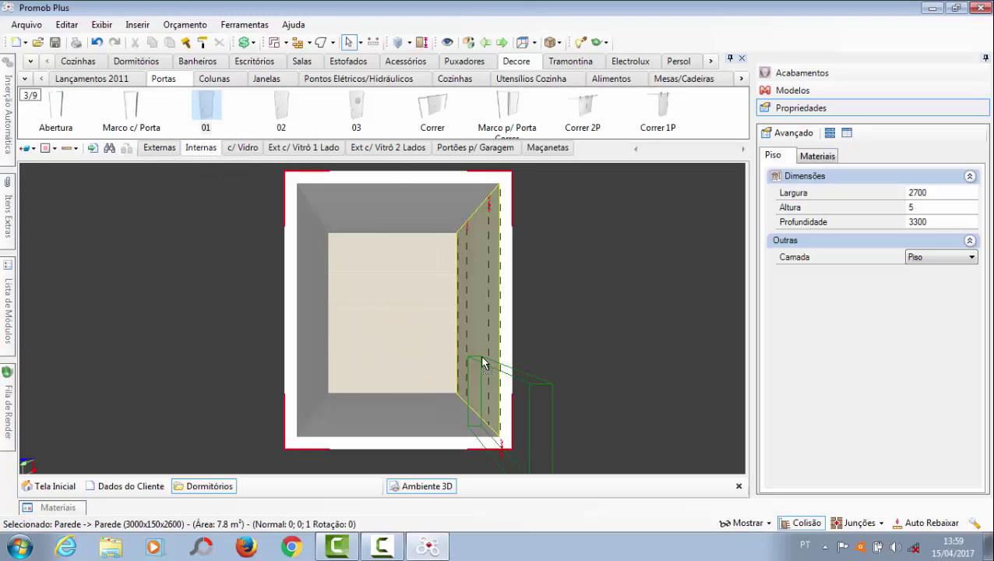
pyautogui.click(455, 365)
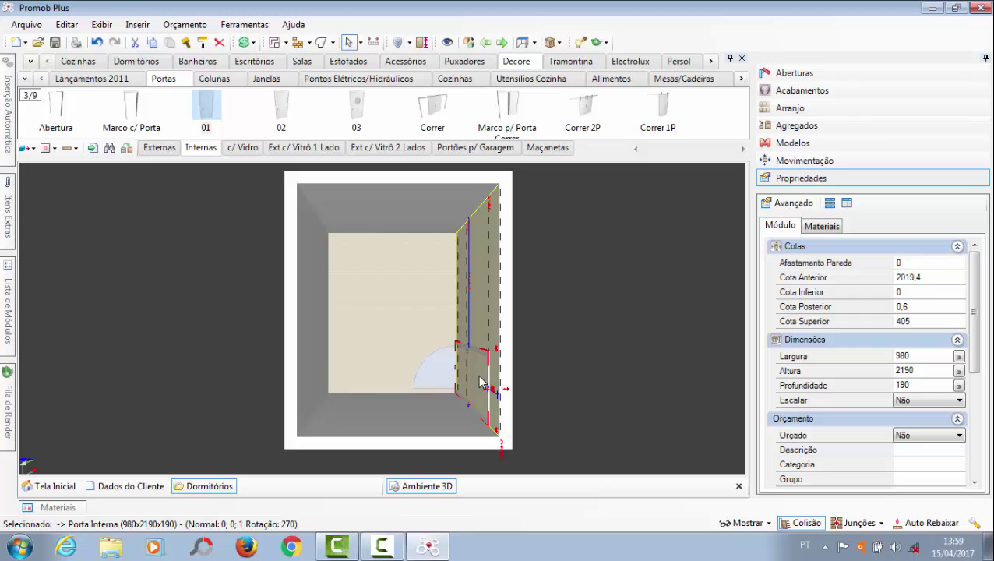
pyautogui.rightClick(470, 376)
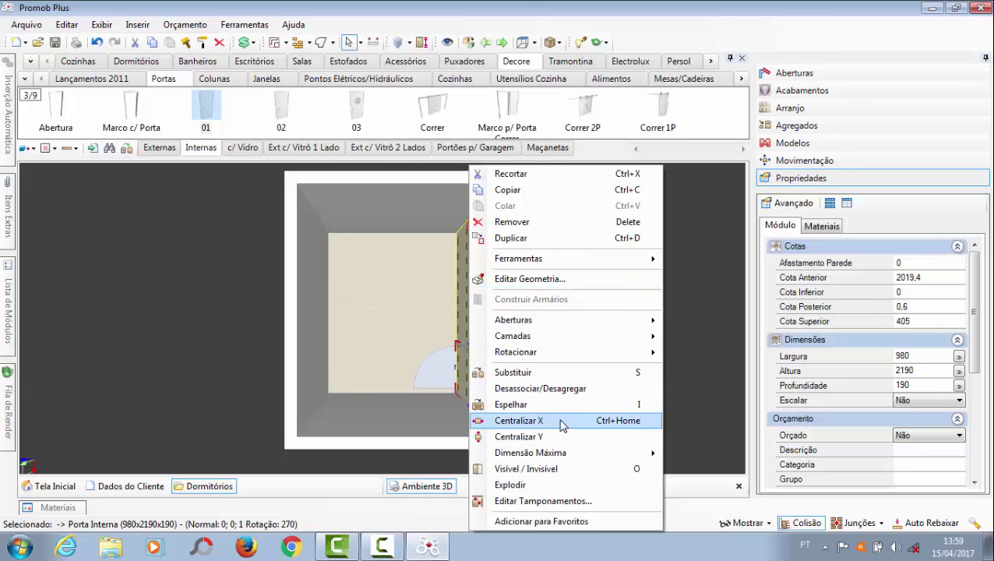
pyautogui.click(533, 405)
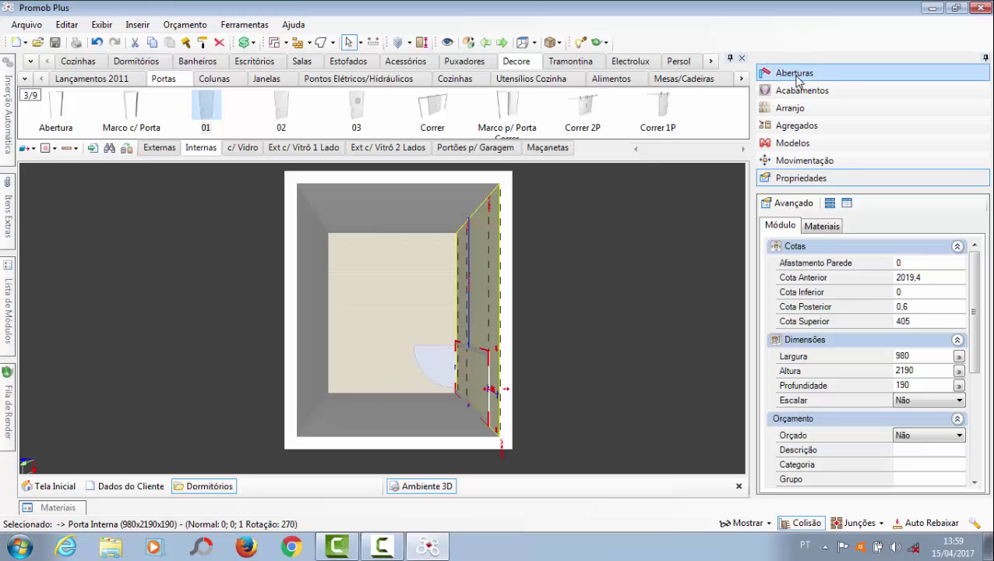
# - Mirror the right-wall door's swing, return it to 0°, and list the c/ Vidro glass units
pyautogui.click(798, 80)
pyautogui.moveTo(927, 337)
pyautogui.mouseDown()
pyautogui.moveTo(956, 351)
pyautogui.moveTo(951, 383)
pyautogui.mouseUp()
pyautogui.rightClick(471, 366)
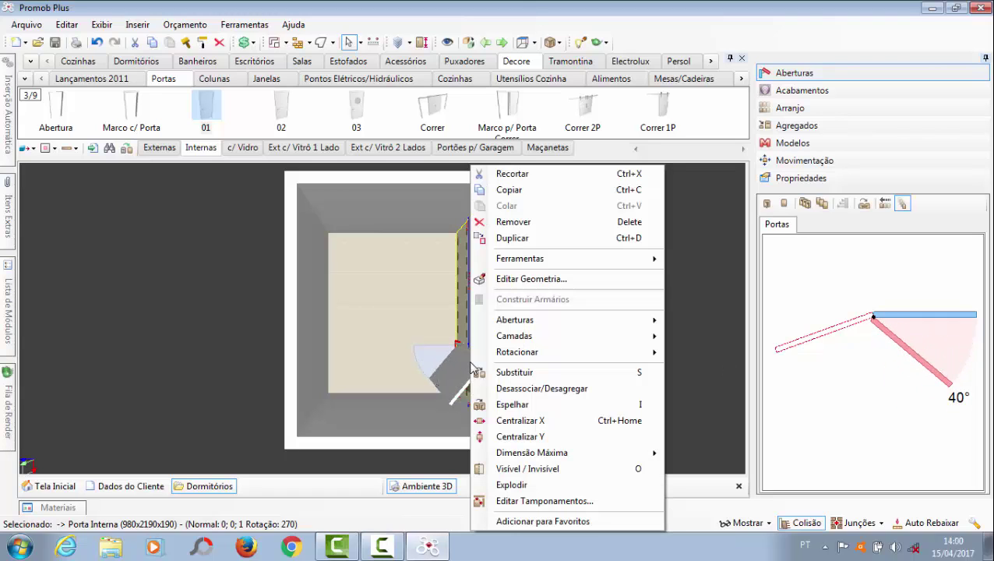
pyautogui.click(515, 405)
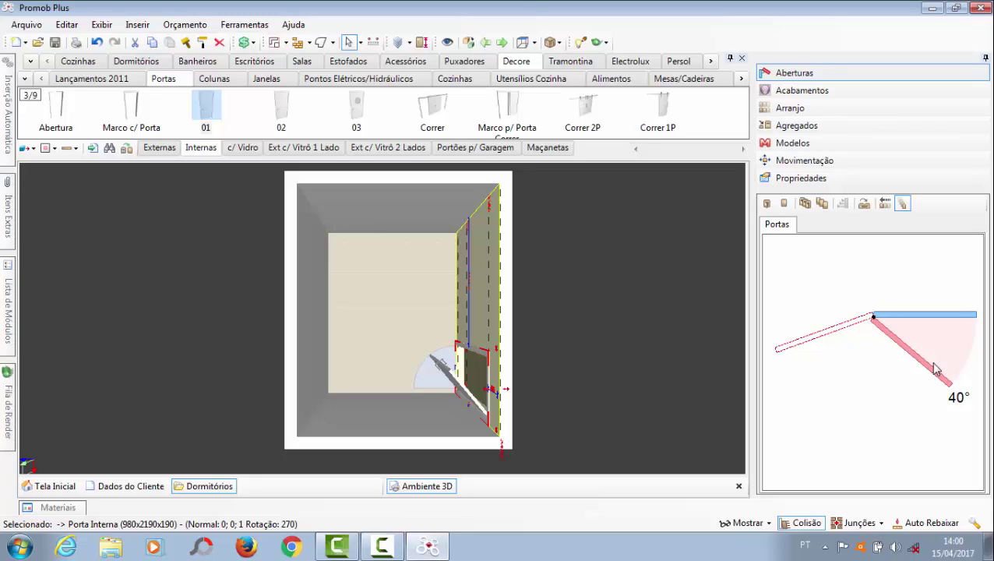
pyautogui.moveTo(937, 313); pyautogui.dragTo(898, 278)
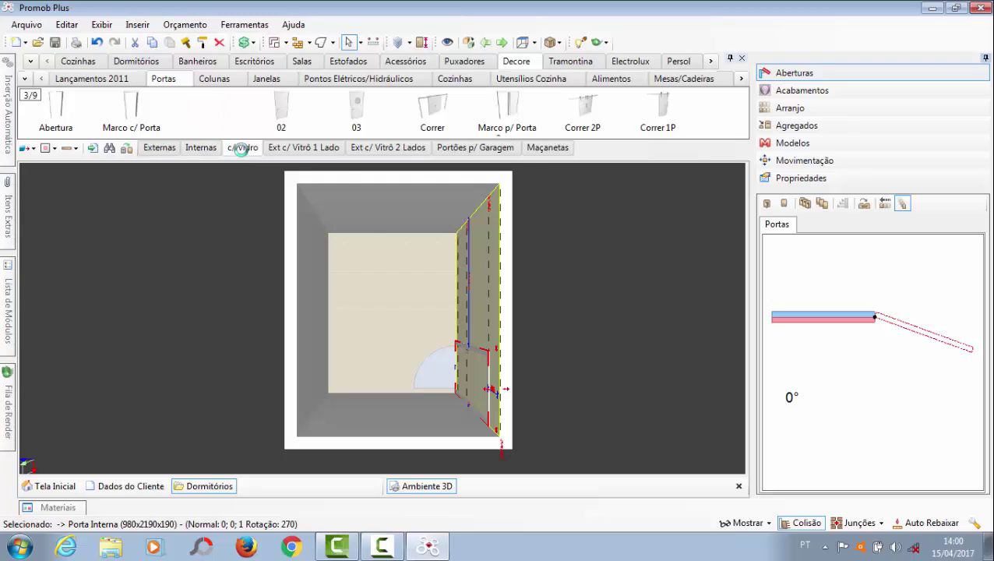
pyautogui.click(243, 148)
pyautogui.moveTo(675, 153); pyautogui.dragTo(721, 162)
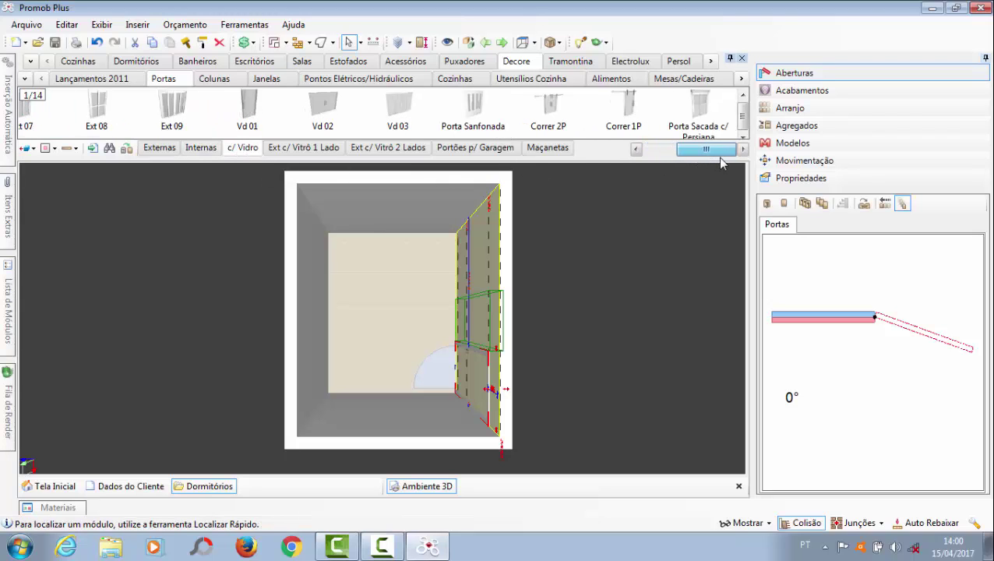
# - Insert Vd 03 on the left wall, set Largura 1200 and Altura 1000, and move it higher
pyautogui.click(399, 108)
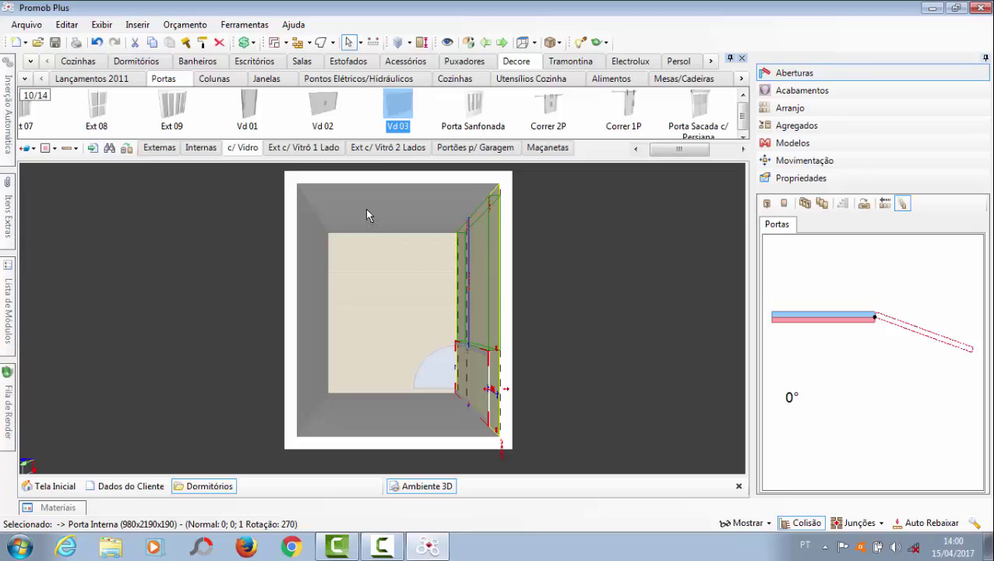
pyautogui.click(315, 307)
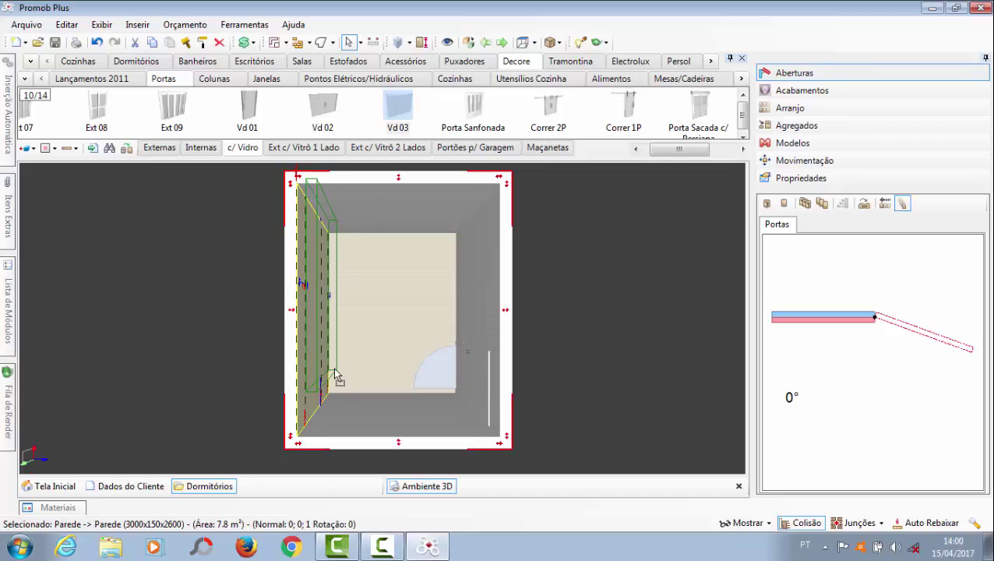
pyautogui.click(341, 392)
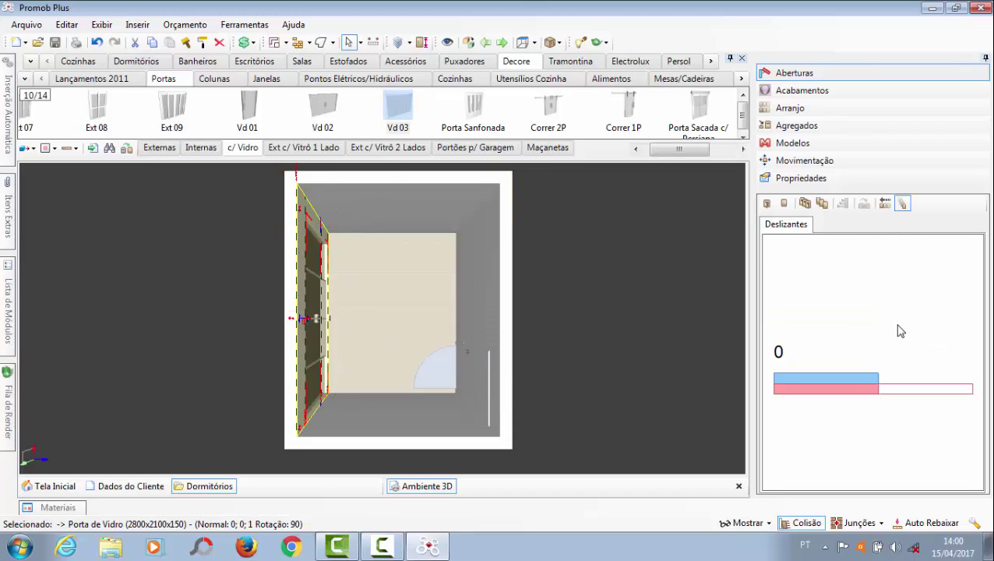
pyautogui.click(811, 179)
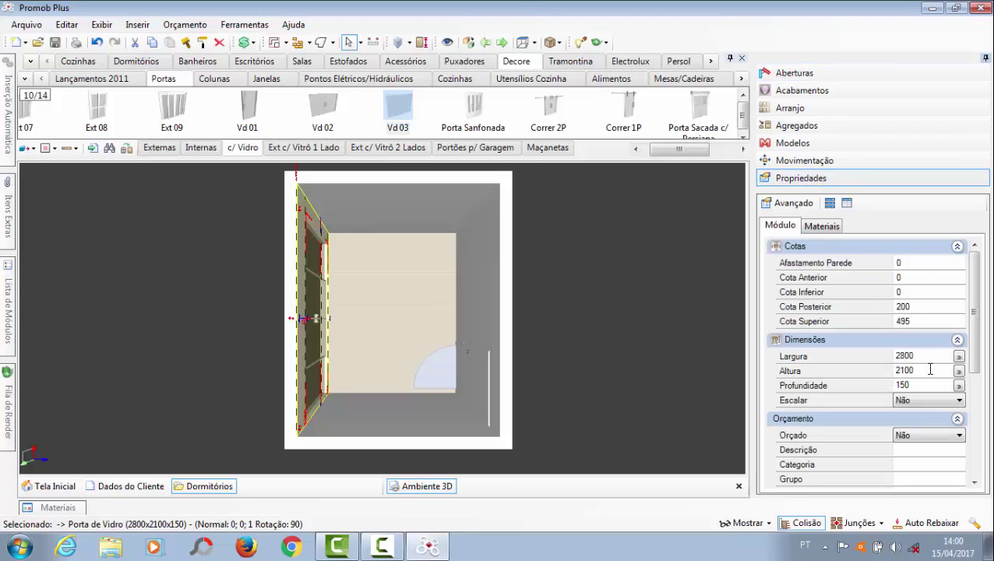
pyautogui.click(904, 356)
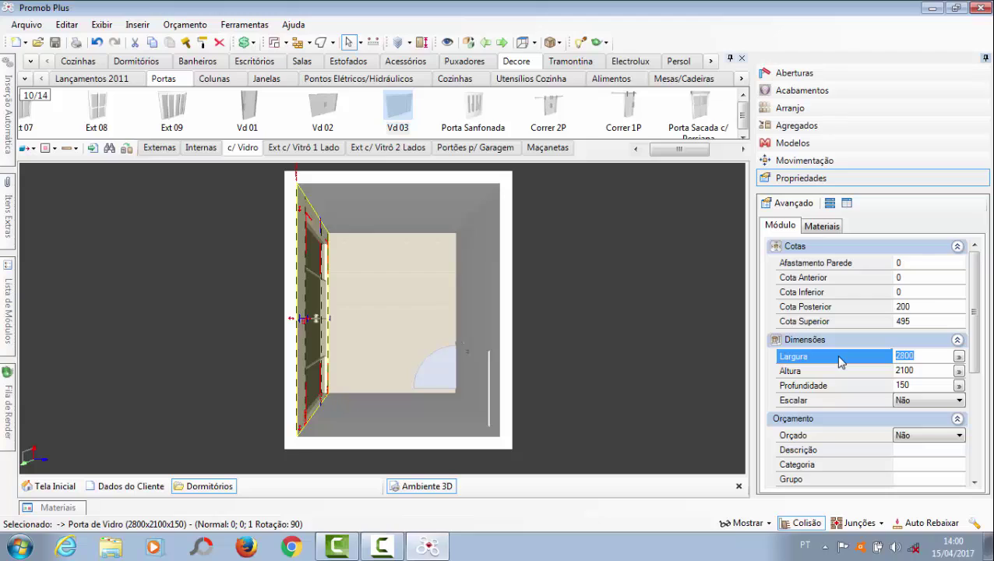
pyautogui.write('1')
pyautogui.press('Return')
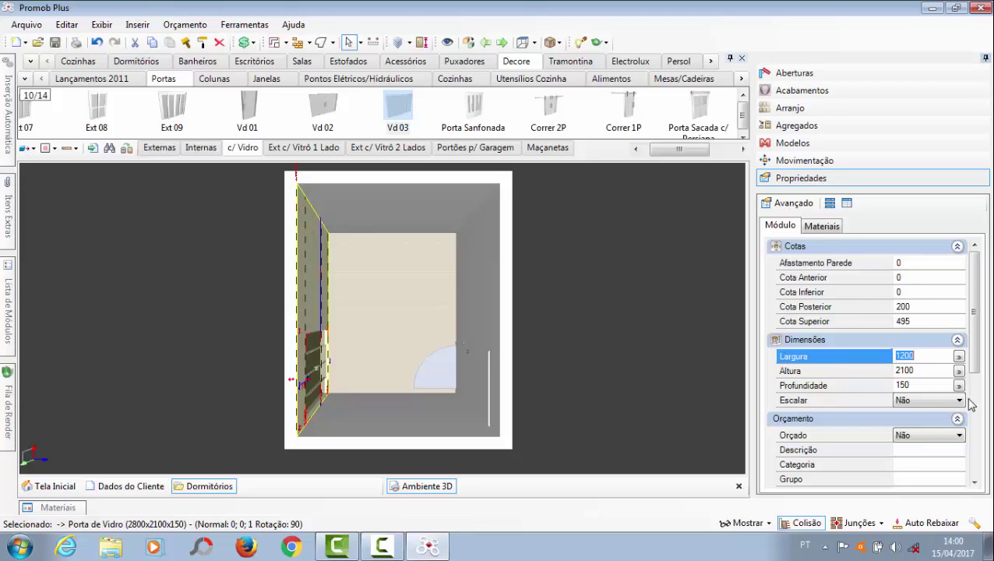
pyautogui.click(903, 370)
pyautogui.write('1000')
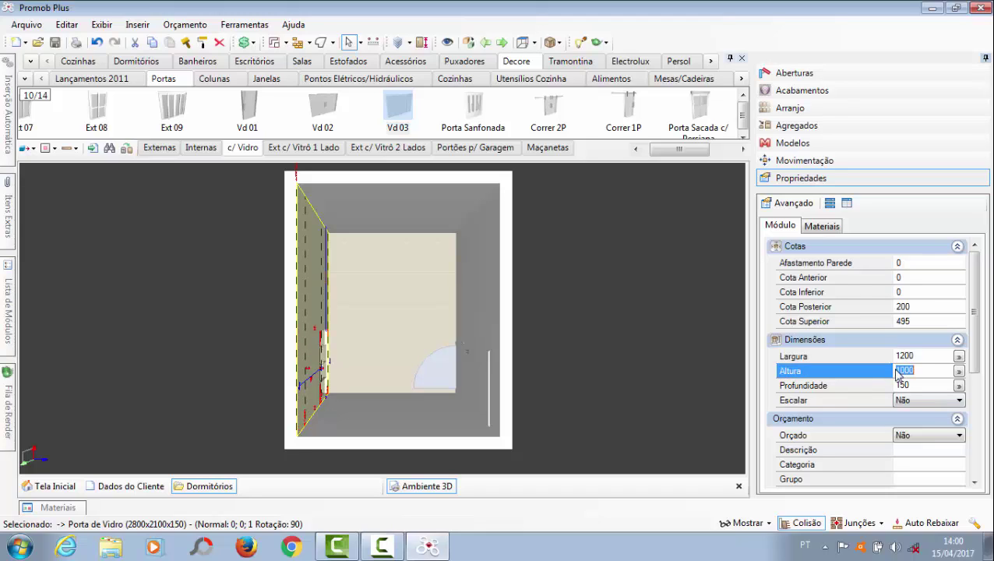
pyautogui.press('Return')
pyautogui.moveTo(322, 360); pyautogui.dragTo(321, 312)
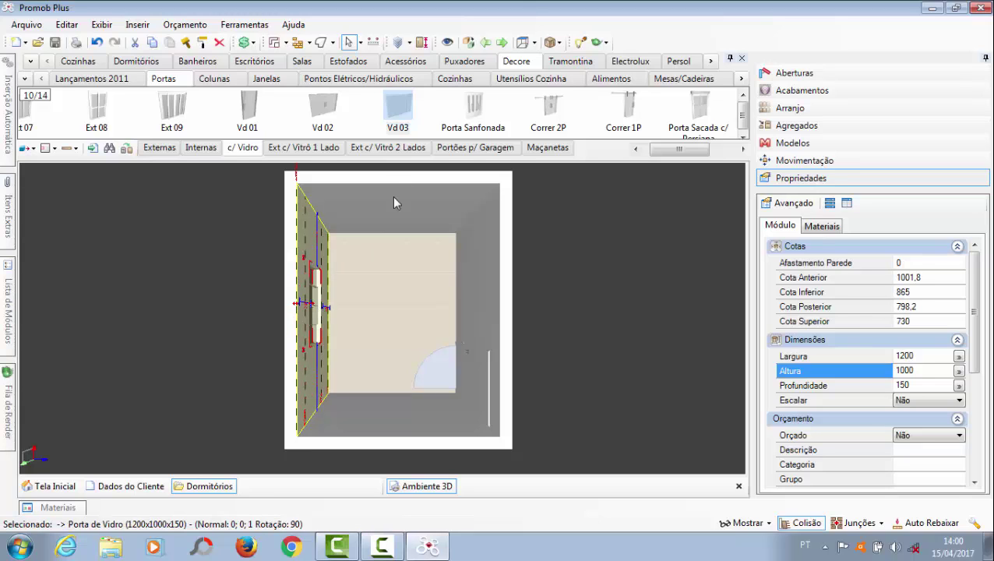
# - Centre the Vd 03 unit with Centralizar X and set its Cota Inferior to 1100
pyautogui.rightClick(316, 305)
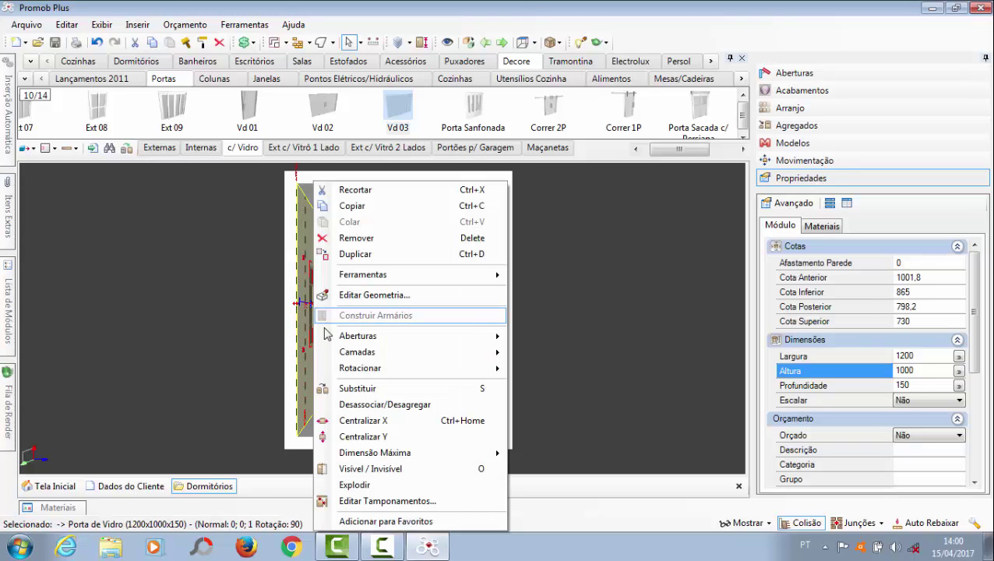
pyautogui.click(416, 423)
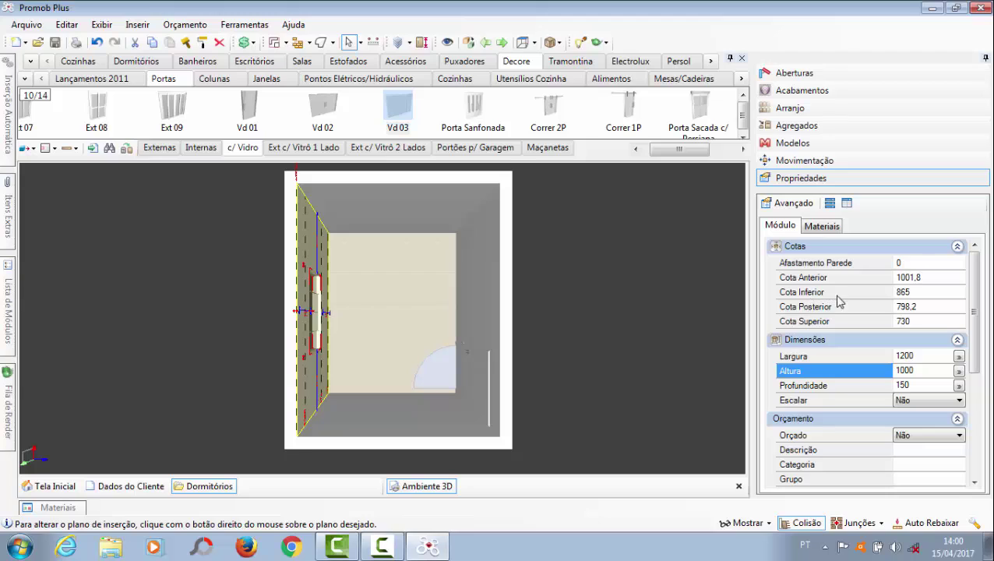
pyautogui.click(925, 291)
pyautogui.moveTo(925, 292); pyautogui.dragTo(885, 292)
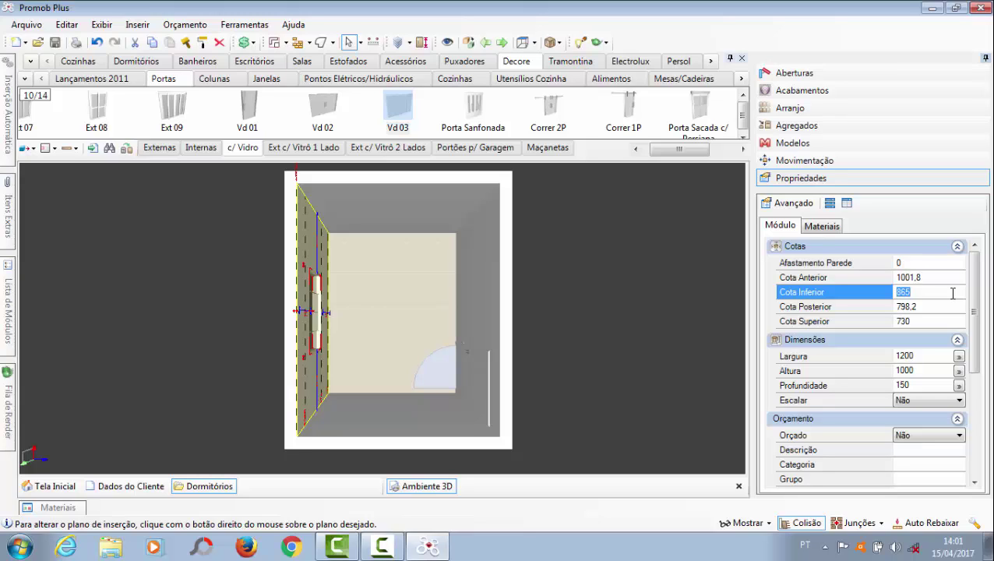
pyautogui.write('1100')
pyautogui.press('Return')
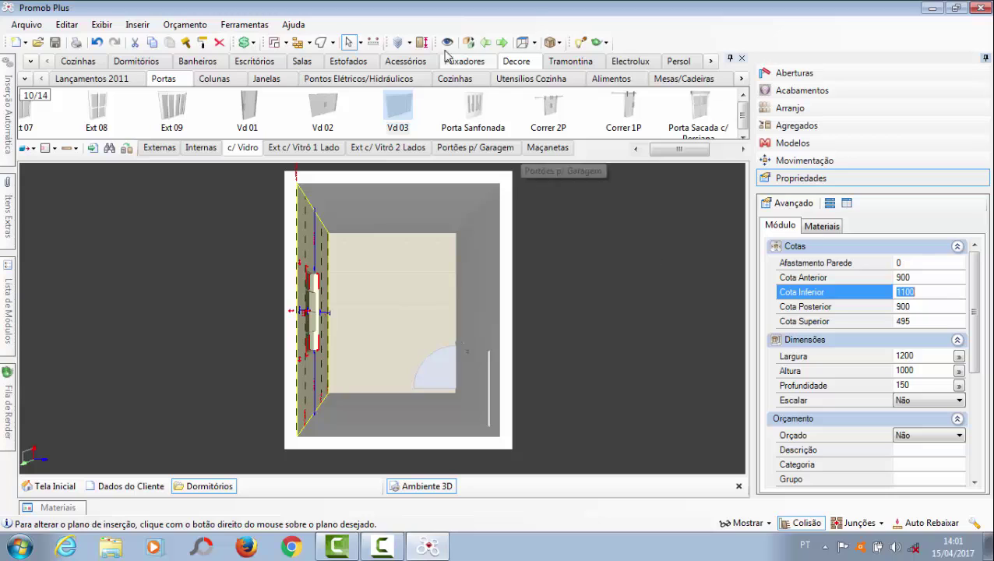
# - Orbit and zoom the view to face the left wall holding the 1200 × 1000 window
pyautogui.click(359, 43)
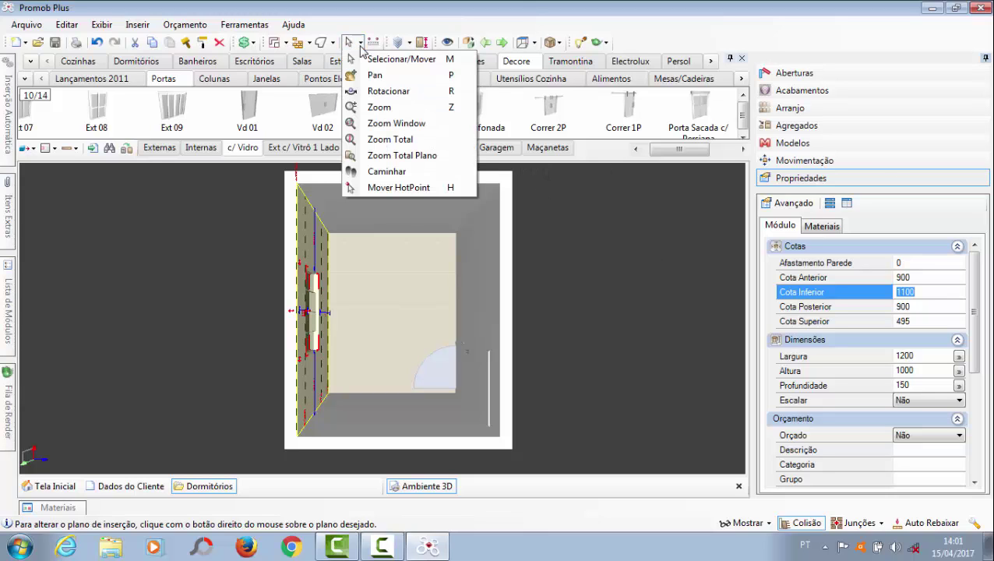
pyautogui.click(373, 93)
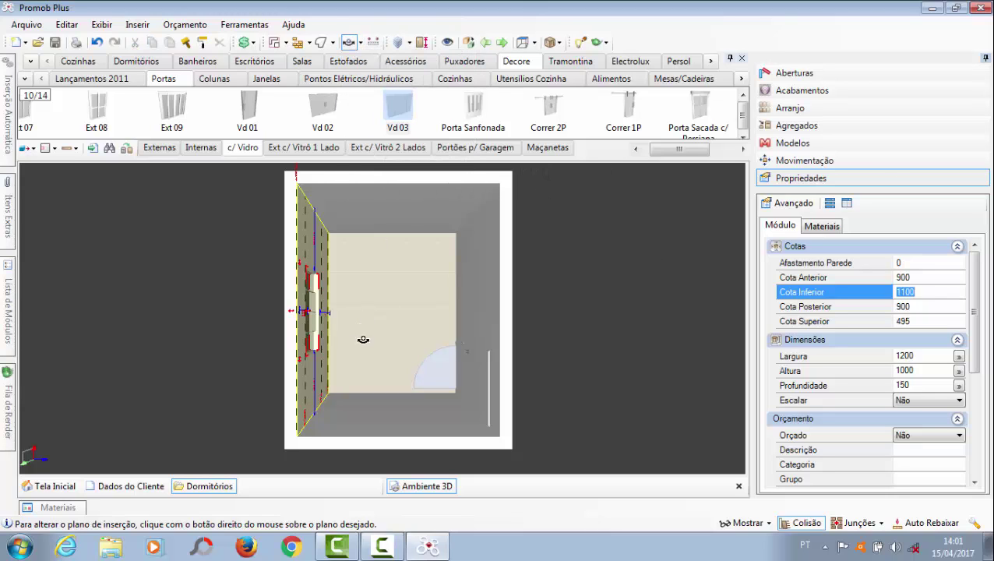
pyautogui.moveTo(274, 290)
pyautogui.mouseDown()
pyautogui.moveTo(362, 286)
pyautogui.moveTo(186, 265)
pyautogui.mouseUp()
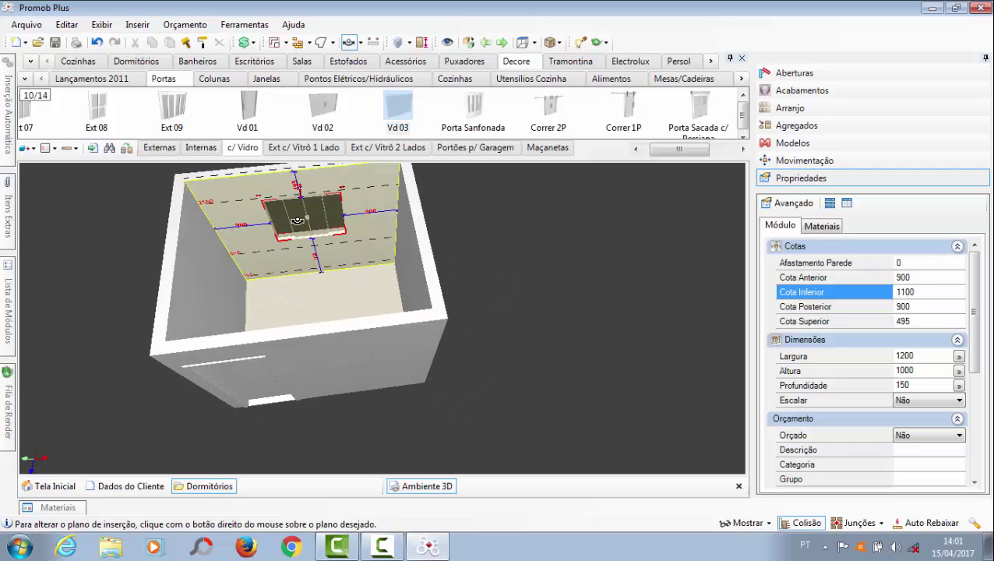
pyautogui.moveTo(296, 221); pyautogui.dragTo(337, 265)
pyautogui.moveTo(370, 298); pyautogui.dragTo(322, 265)
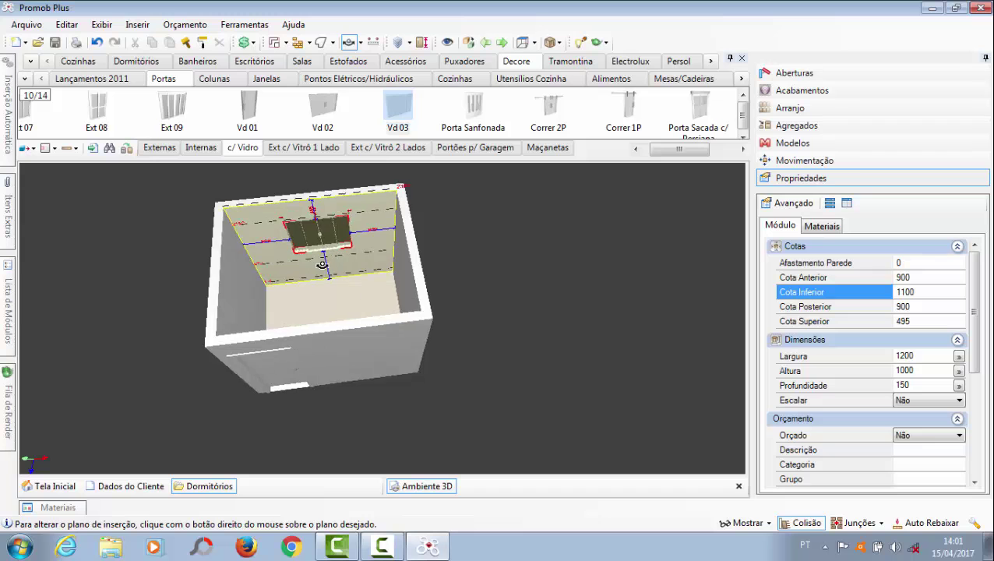
pyautogui.scroll(2, 331, 272)
pyautogui.scroll(1, 344, 282)
pyautogui.scroll(1, 444, 346)
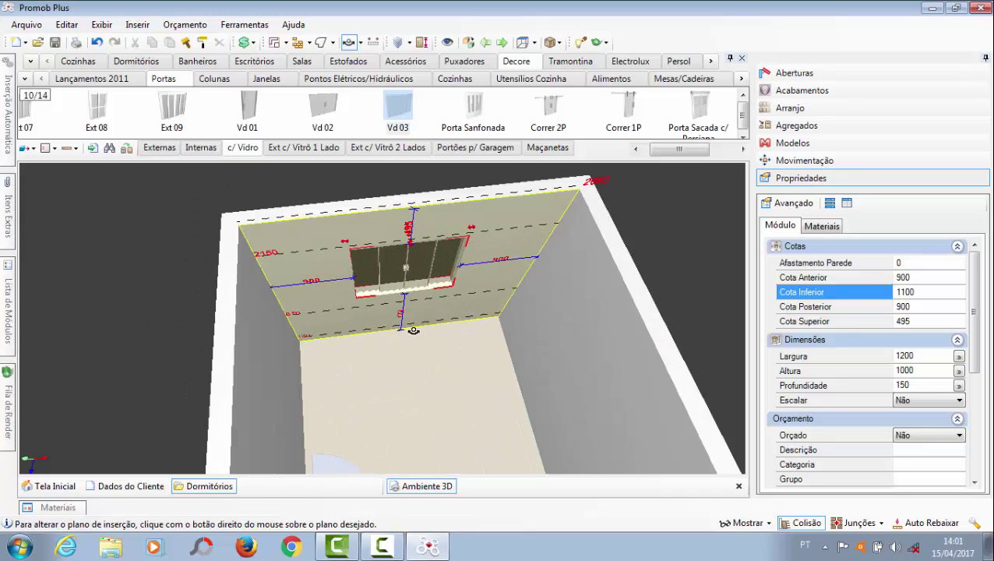
pyautogui.scroll(2, 414, 330)
pyautogui.scroll(1, 418, 268)
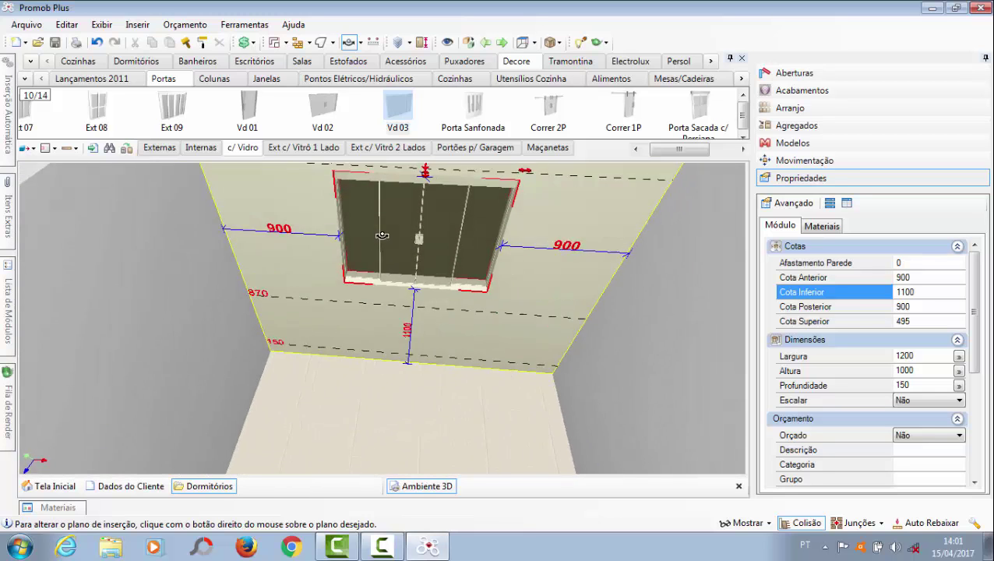
pyautogui.moveTo(382, 235)
pyautogui.mouseDown()
pyautogui.moveTo(582, 313)
pyautogui.moveTo(355, 324)
pyautogui.moveTo(389, 357)
pyautogui.moveTo(453, 373)
pyautogui.mouseUp()
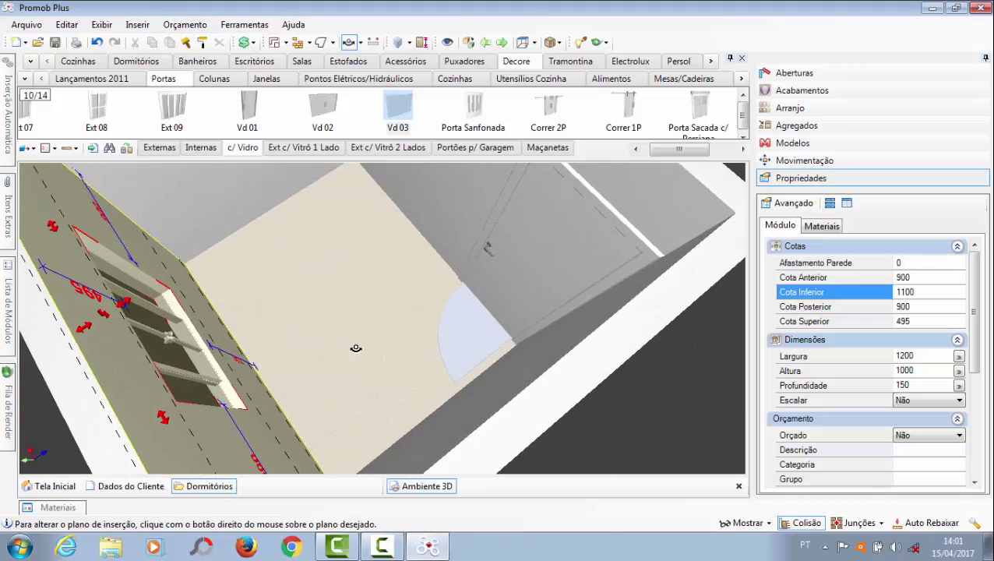
# - Apply the Mogno wood from Materiais > Madeiras to the interior door and its frame
pyautogui.click(69, 508)
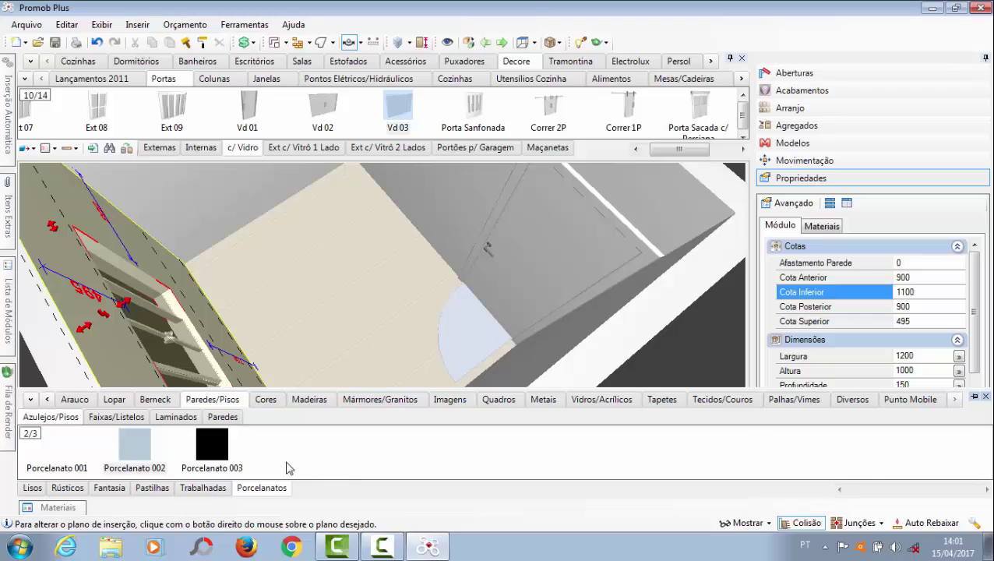
pyautogui.click(310, 400)
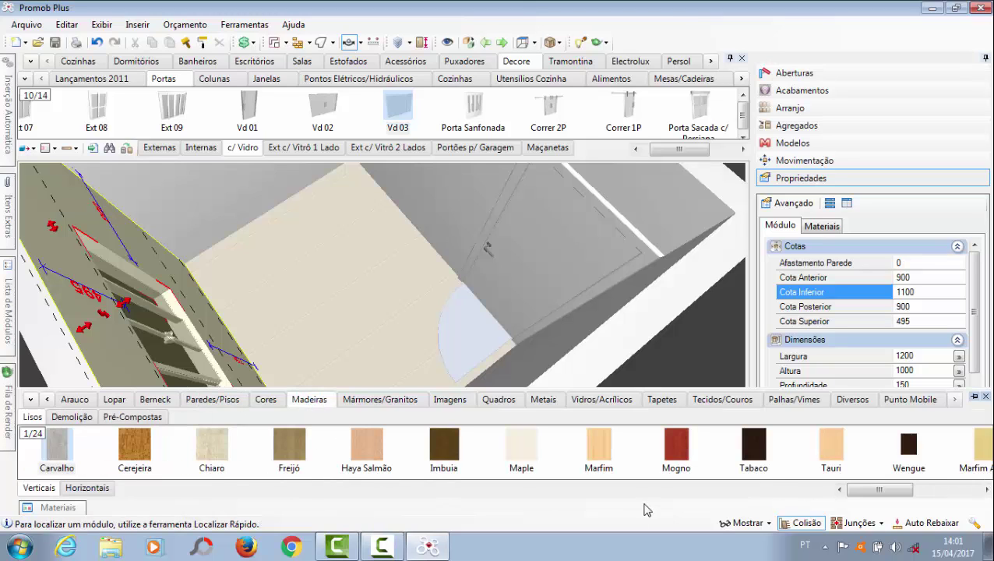
pyautogui.moveTo(678, 447); pyautogui.dragTo(573, 274)
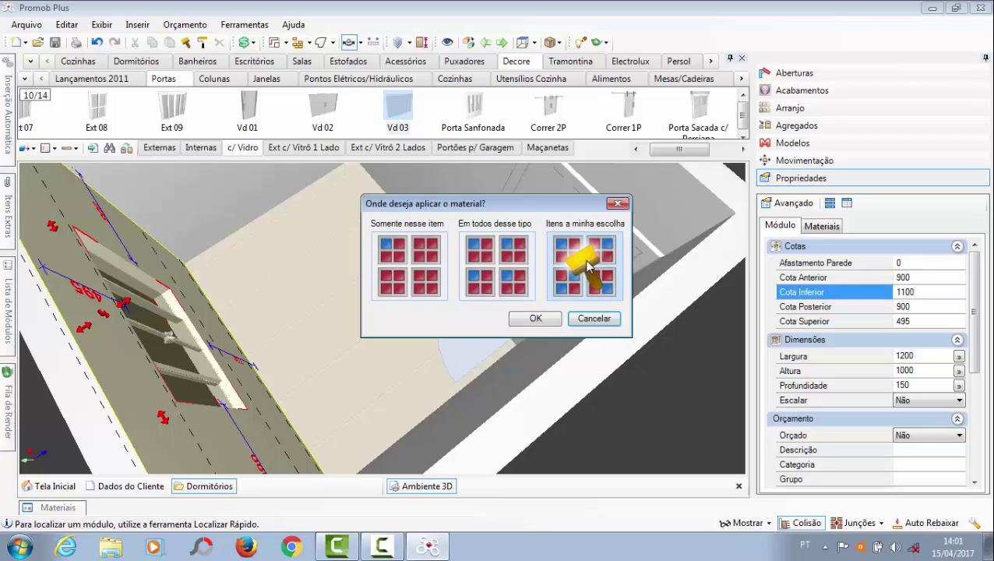
pyautogui.click(591, 286)
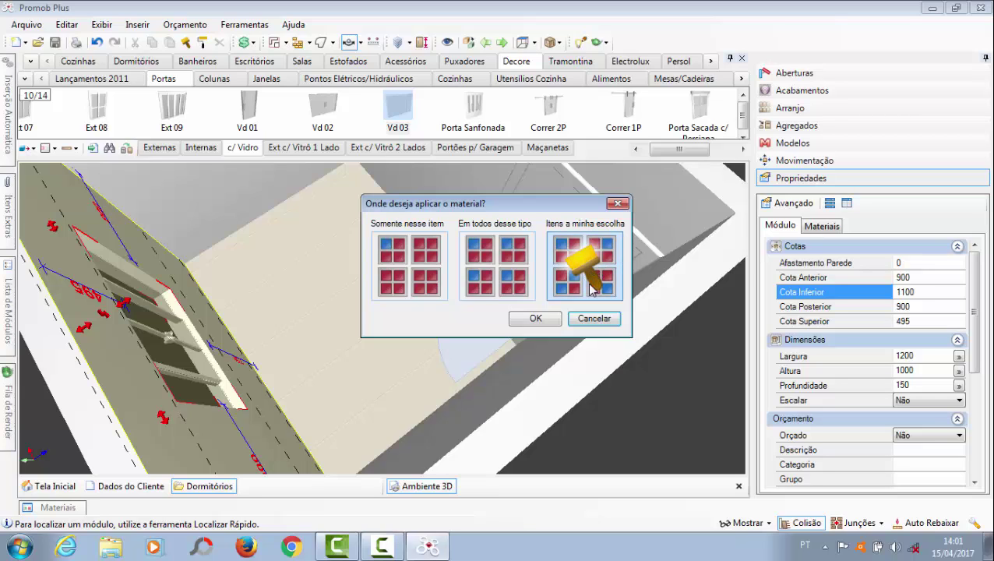
pyautogui.click(528, 319)
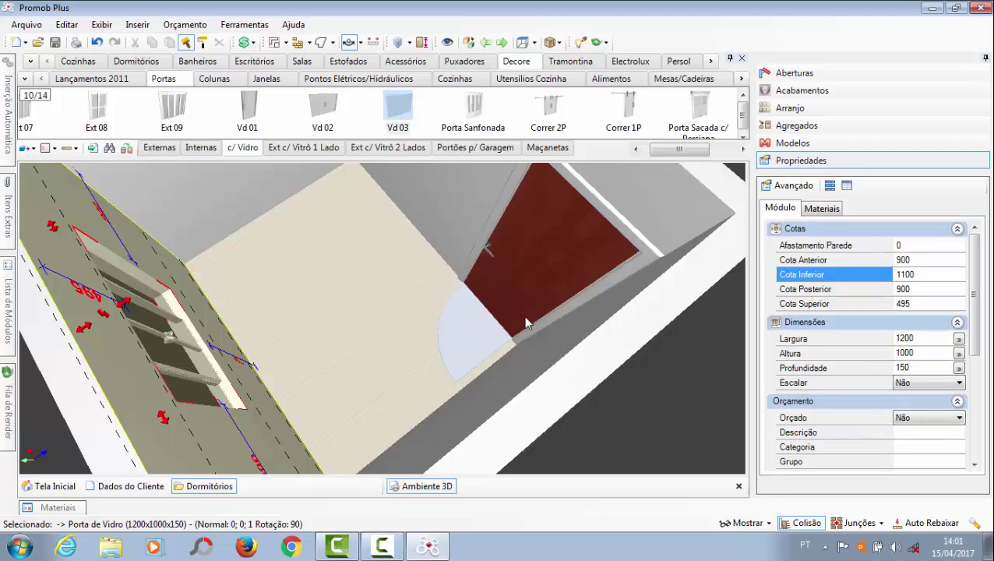
pyautogui.click(526, 323)
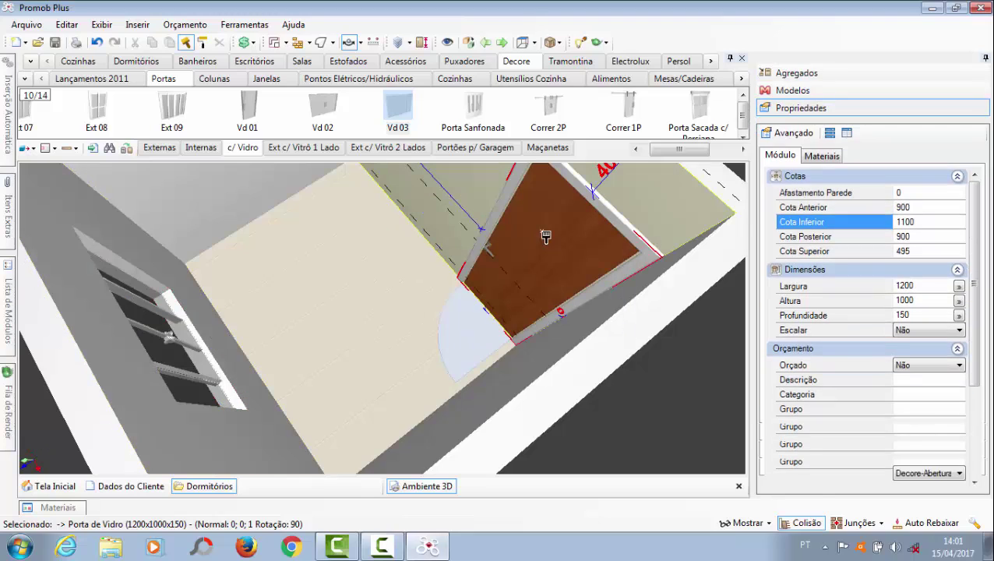
pyautogui.click(515, 201)
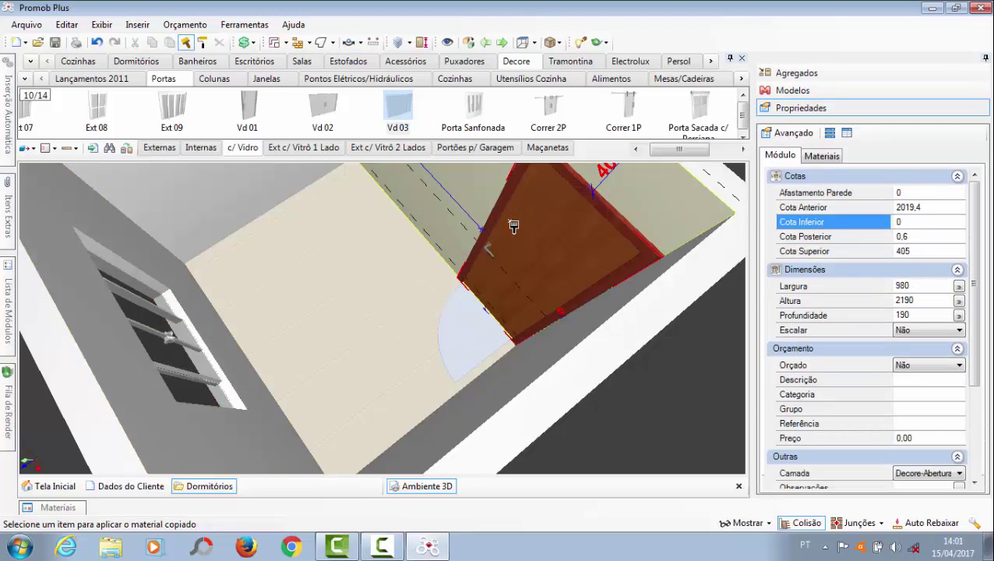
pyautogui.click(357, 43)
pyautogui.click(398, 45)
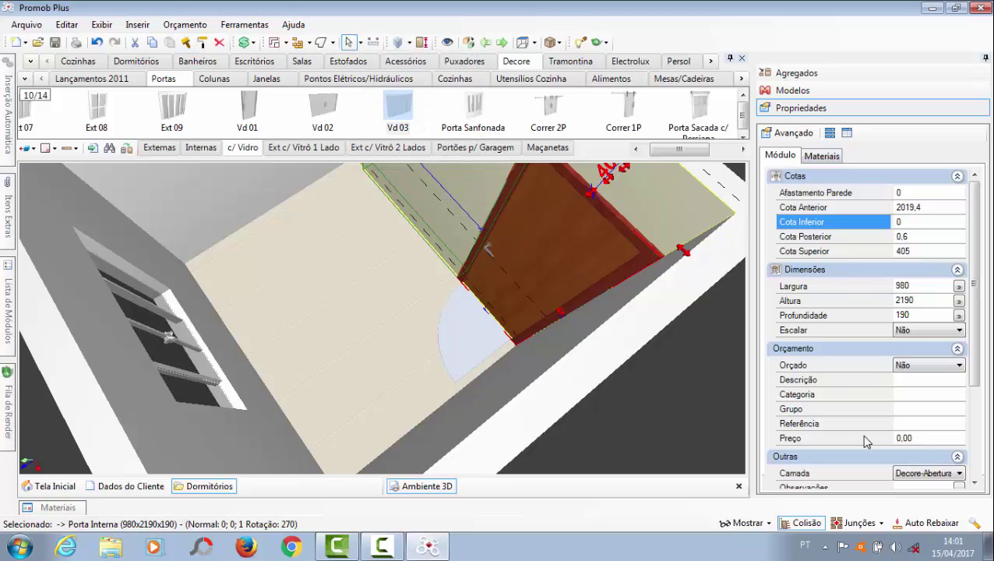
pyautogui.scroll(1, 778, 365)
pyautogui.scroll(-2, 495, 340)
pyautogui.scroll(-2, 496, 340)
# - Change the interior door's width from 980 to 880 mm
pyautogui.click(365, 252)
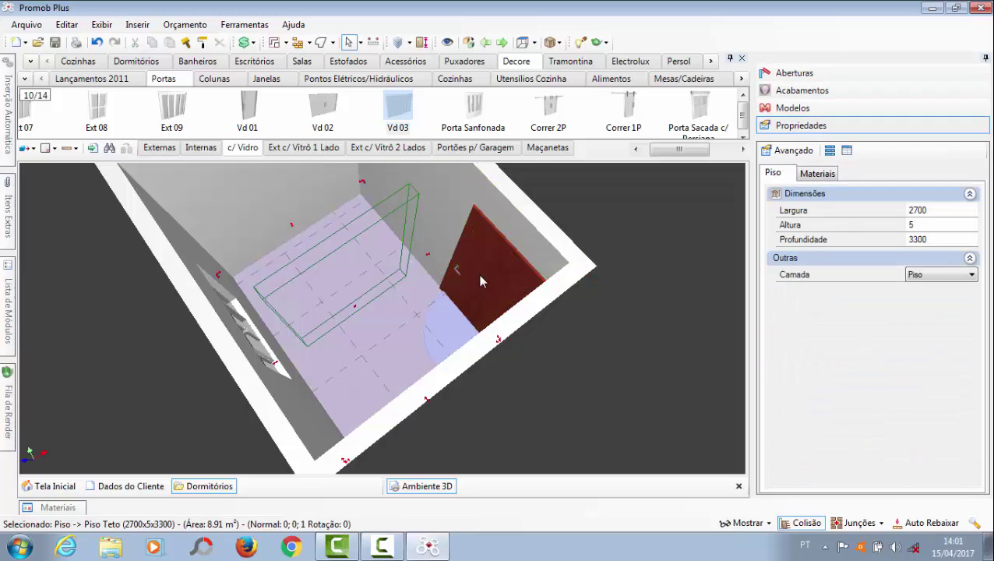
pyautogui.click(532, 282)
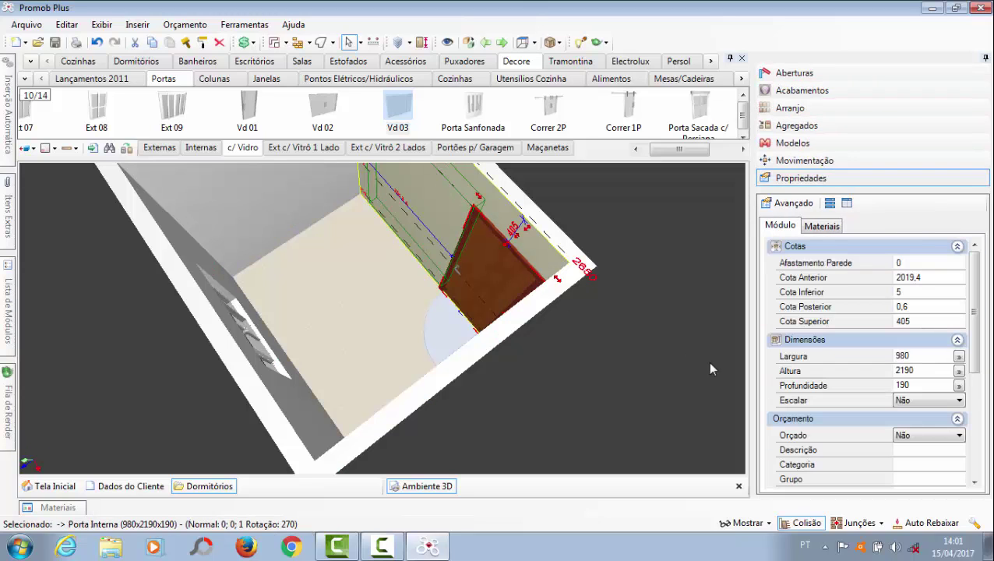
pyautogui.click(901, 355)
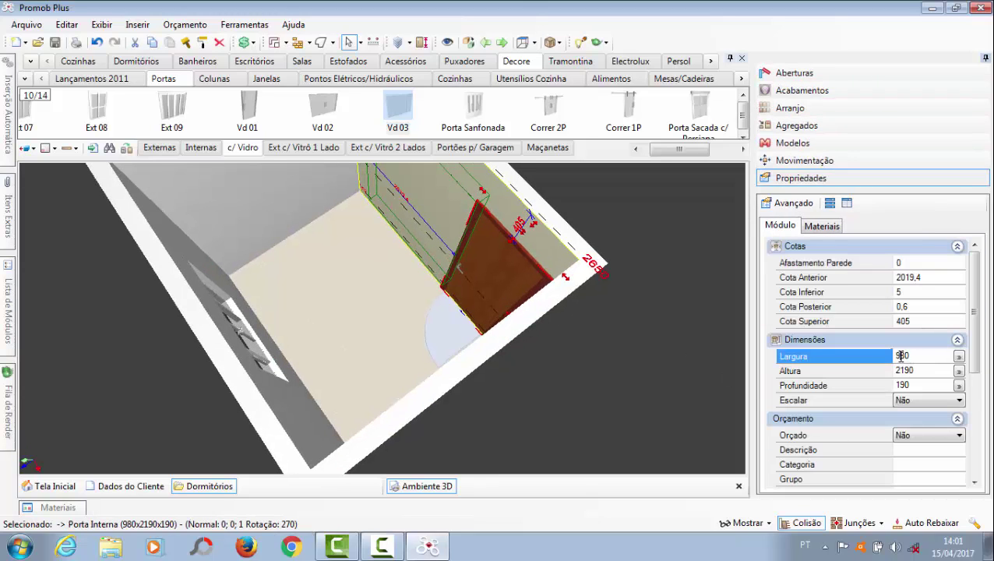
pyautogui.write('880')
pyautogui.press('Return')
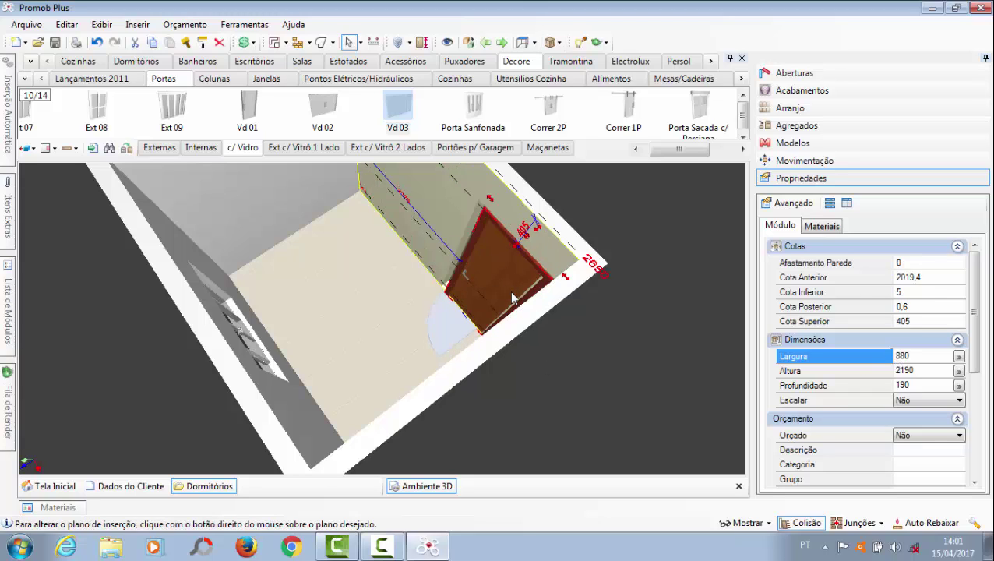
# - Slide the door along its wall into the corner
pyautogui.moveTo(488, 264); pyautogui.dragTo(510, 291)
pyautogui.moveTo(405, 292); pyautogui.dragTo(363, 262, button='middle')
pyautogui.scroll(3, 364, 262)
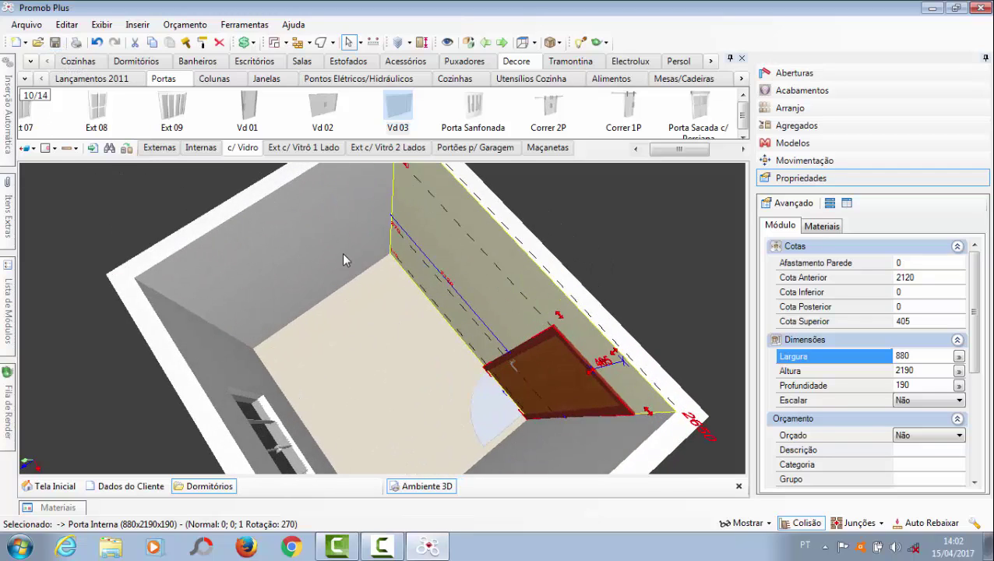
# - Browse the save dialog to D: > New House Móveis > projetos > PROMOB
pyautogui.click(55, 43)
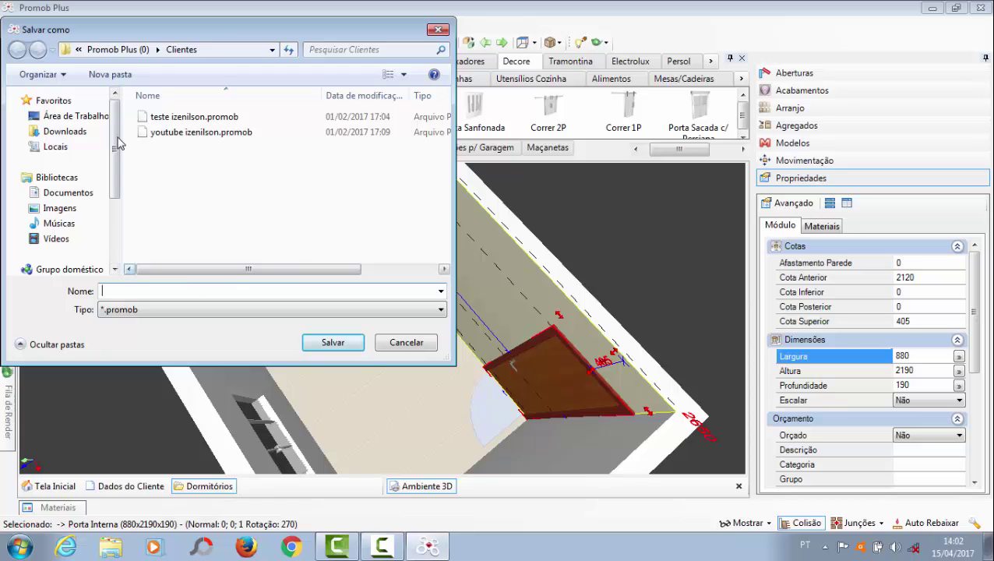
pyautogui.moveTo(114, 156); pyautogui.dragTo(114, 218)
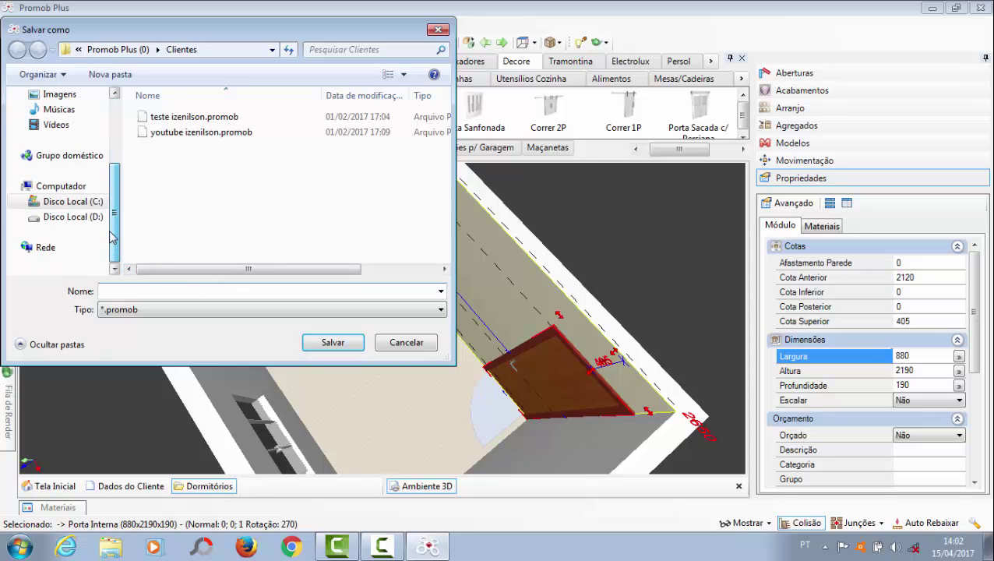
pyautogui.click(72, 216)
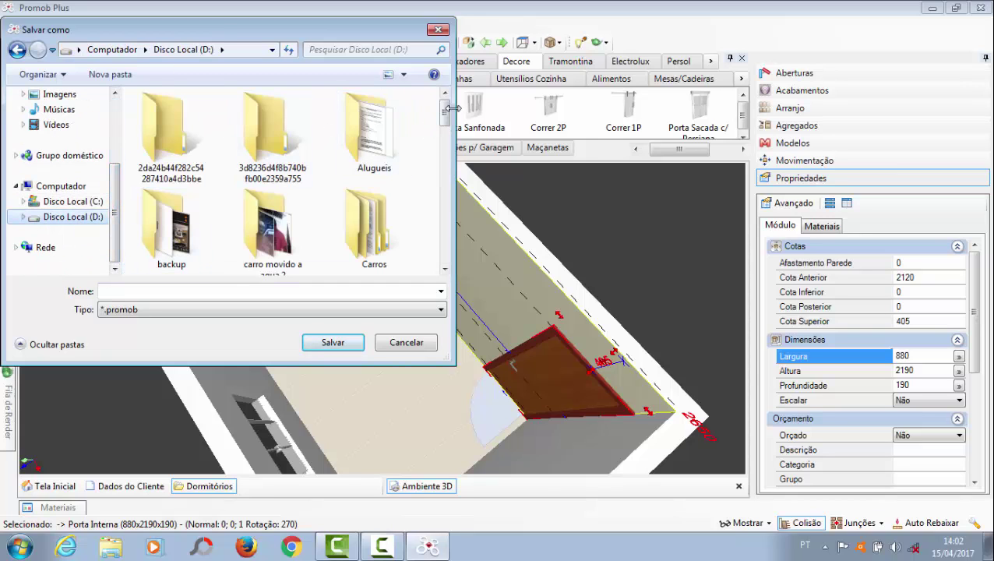
pyautogui.moveTo(445, 113)
pyautogui.mouseDown()
pyautogui.moveTo(457, 204)
pyautogui.moveTo(446, 226)
pyautogui.mouseUp()
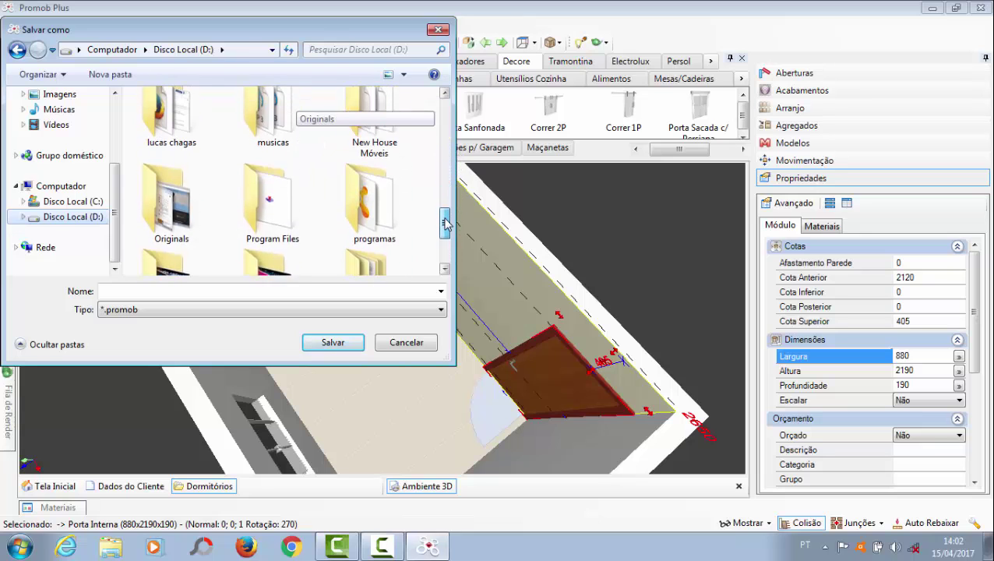
pyautogui.click(372, 140)
pyautogui.doubleClick(372, 140)
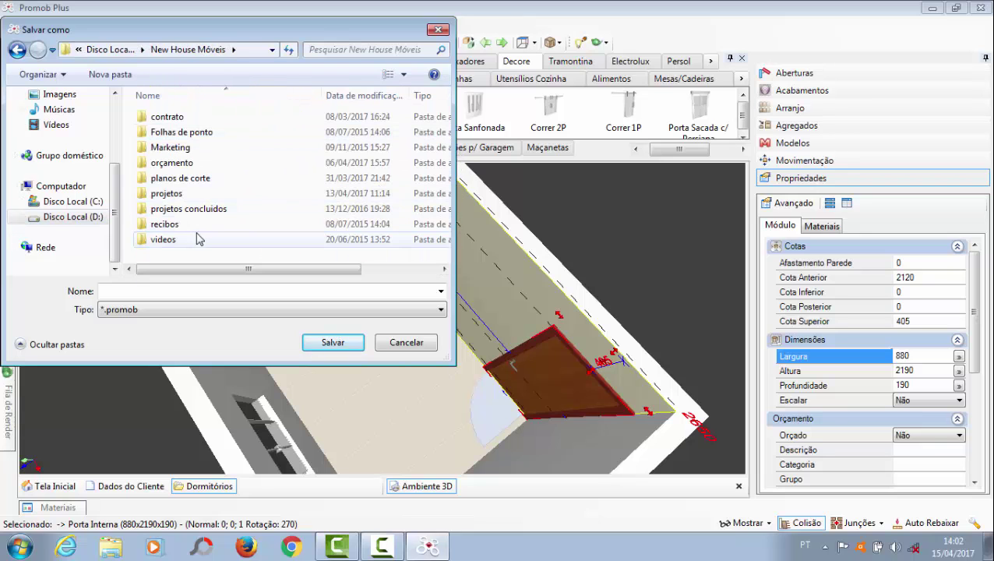
pyautogui.doubleClick(196, 194)
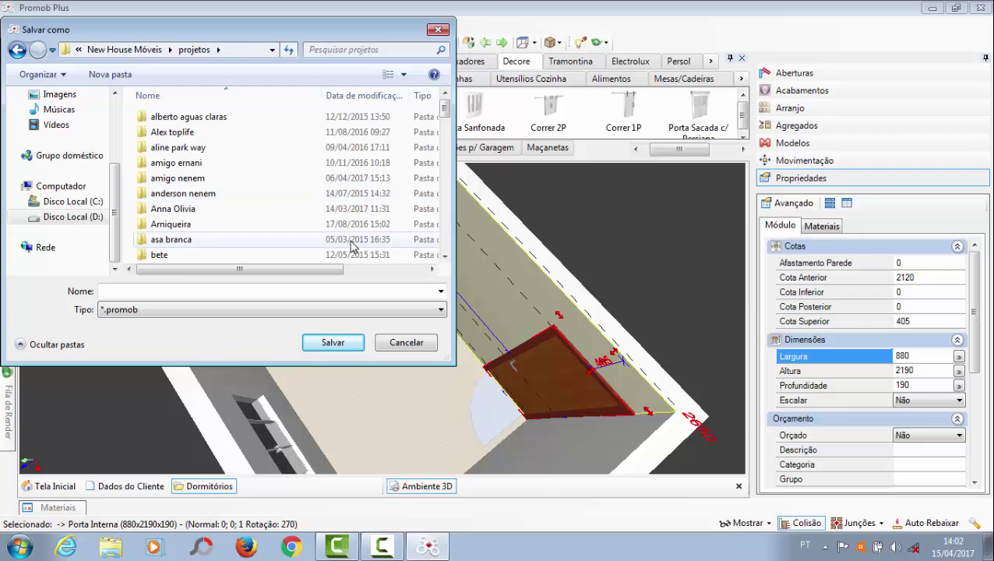
pyautogui.rightClick(272, 248)
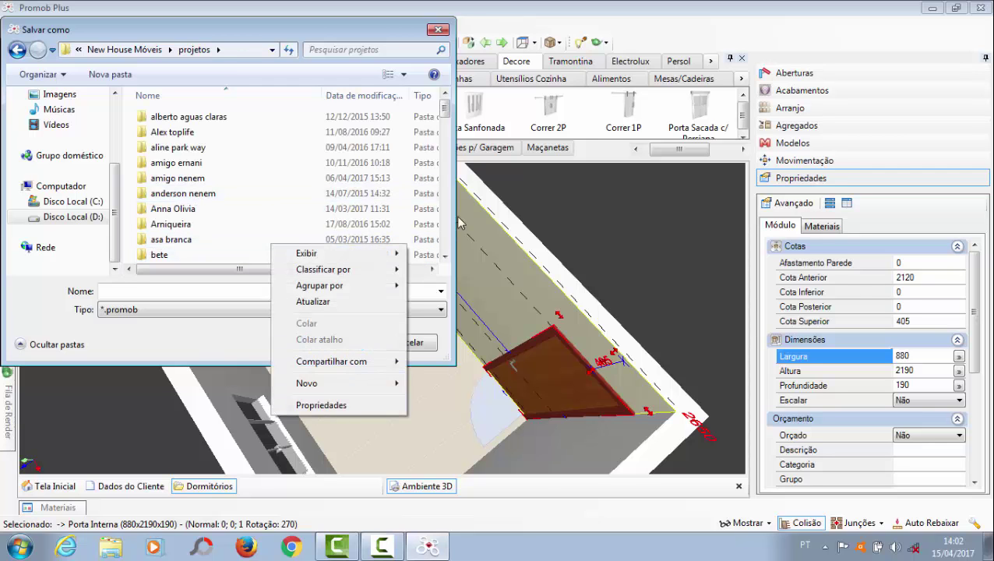
pyautogui.click(289, 177)
pyautogui.moveTo(445, 109); pyautogui.dragTo(445, 213)
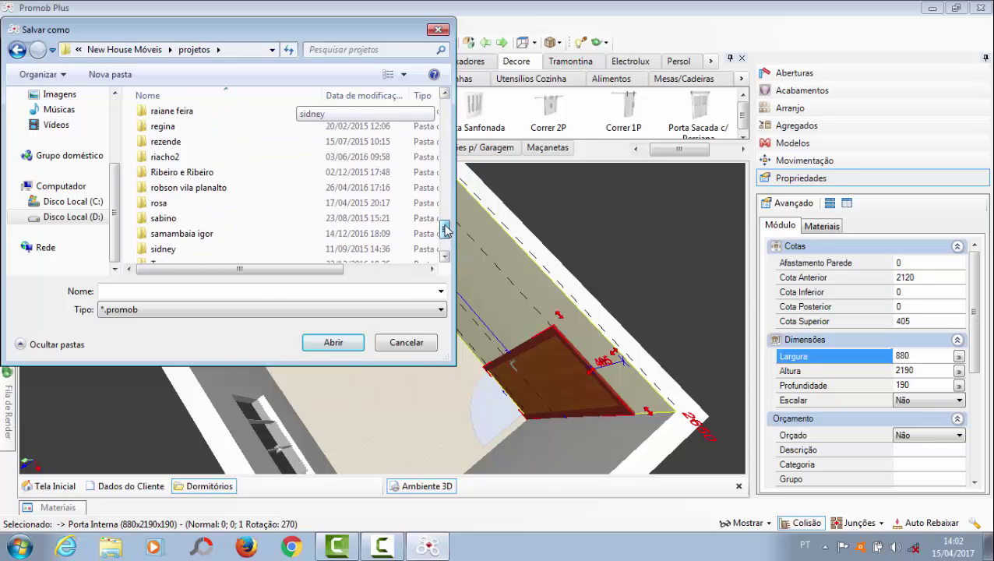
pyautogui.doubleClick(179, 208)
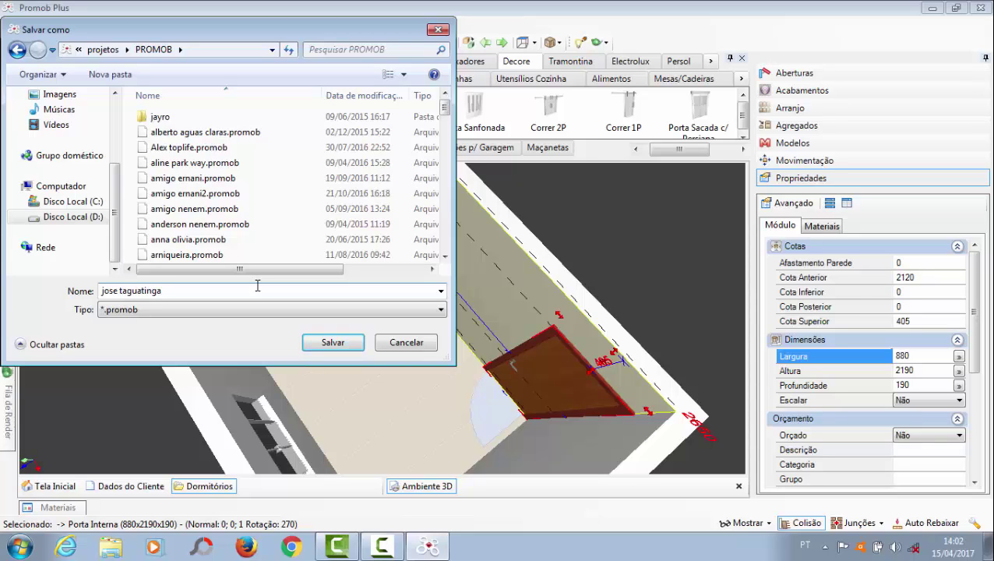
# - Confirm Salvar to store the project as a .promob file named after the client
pyautogui.click(336, 344)
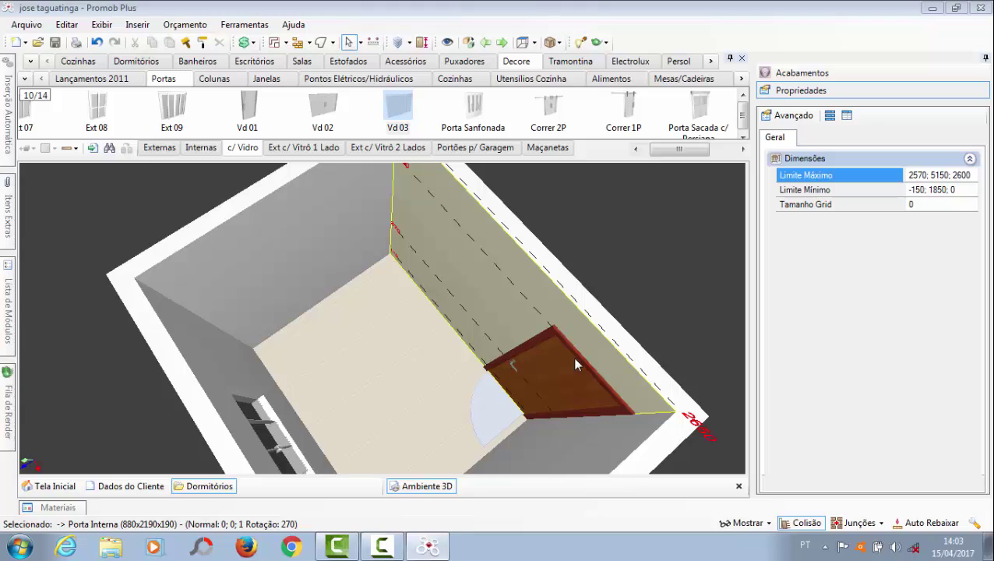
pyautogui.click(360, 43)
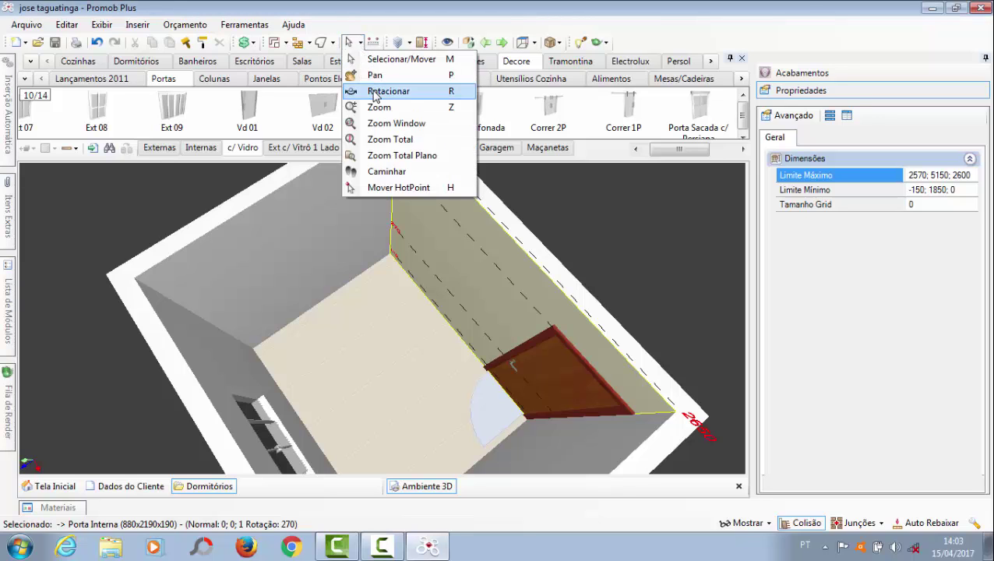
# - Orbit the view to look down into the room and show the Dormitórios library
pyautogui.click(388, 91)
pyautogui.moveTo(405, 257); pyautogui.dragTo(266, 257)
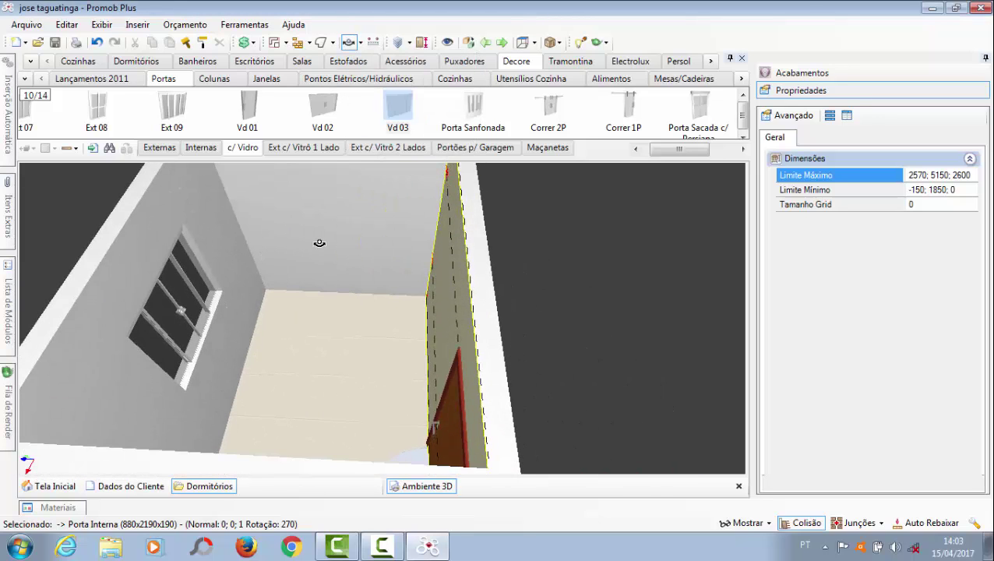
pyautogui.moveTo(347, 299); pyautogui.dragTo(330, 270)
pyautogui.moveTo(374, 348); pyautogui.dragTo(422, 330, button='middle')
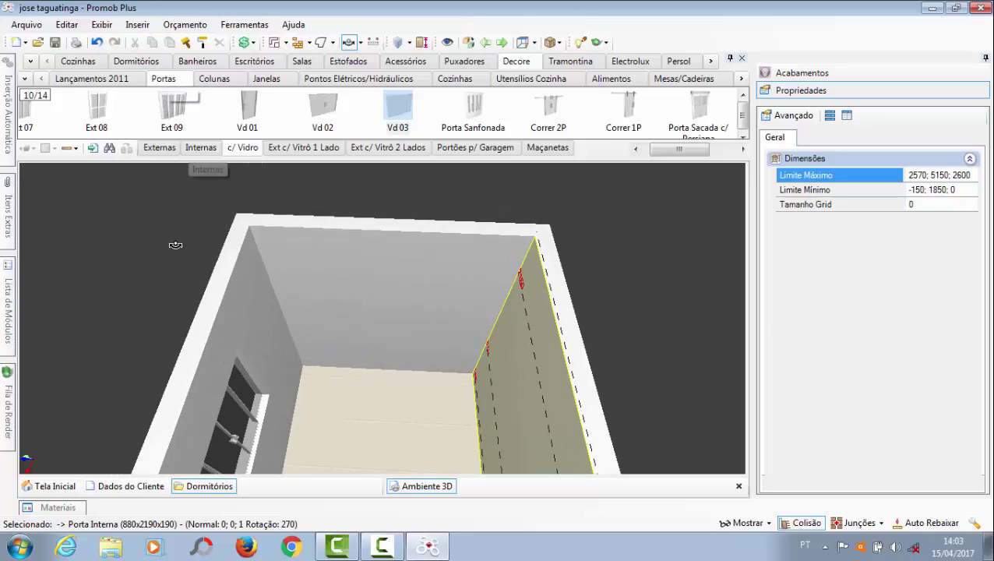
pyautogui.click(144, 64)
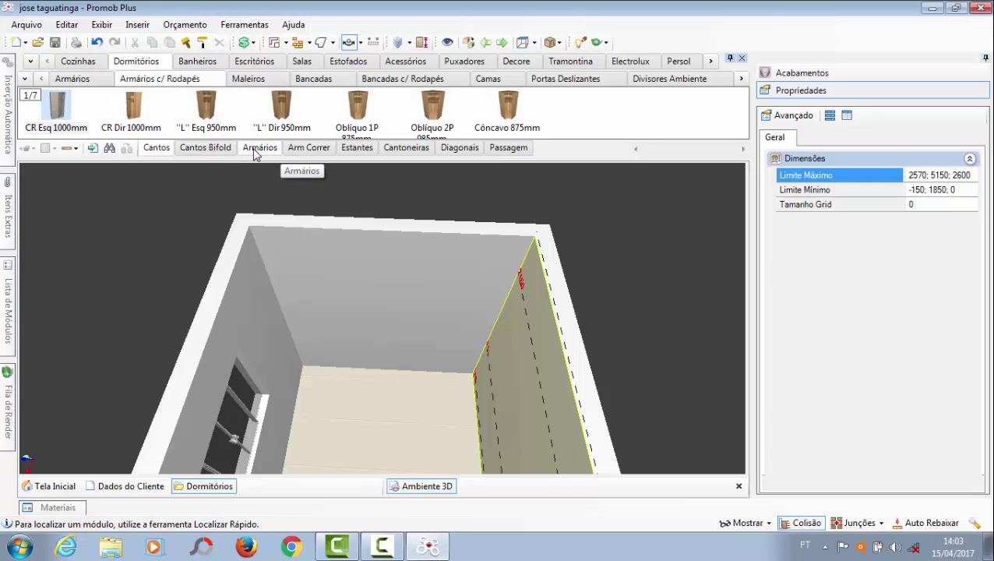
# - Insert the 3 Vãos 800 (2400) sliding wardrobe from Armários c/ Rodapés > Arm Correr on the back wall
pyautogui.click(255, 153)
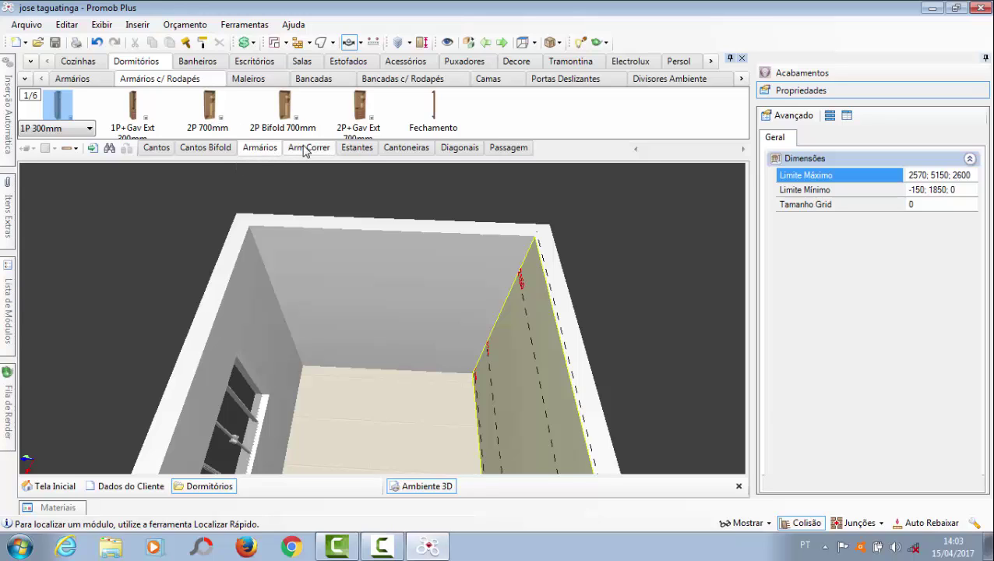
pyautogui.click(306, 150)
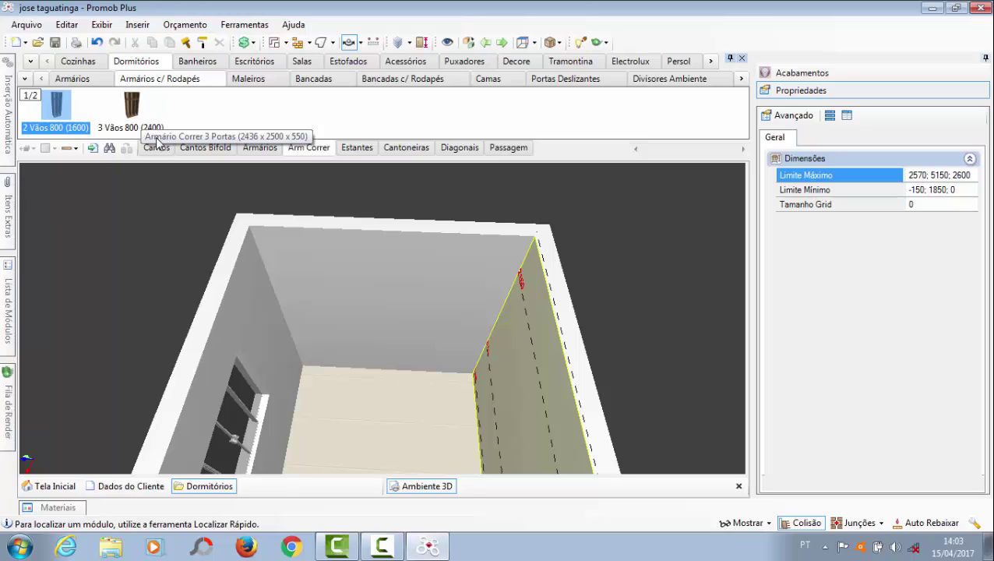
pyautogui.click(132, 105)
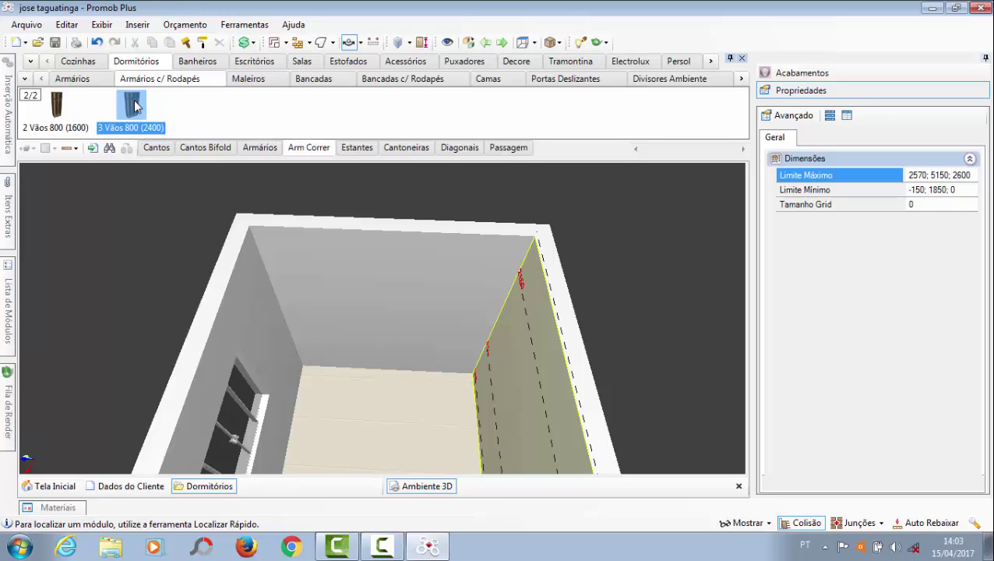
pyautogui.click(326, 317)
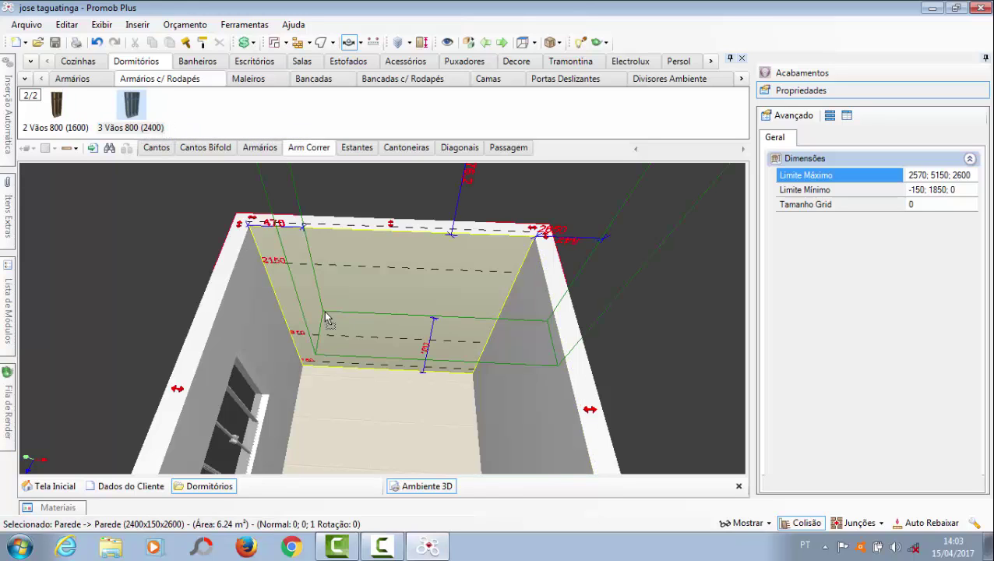
pyautogui.click(285, 392)
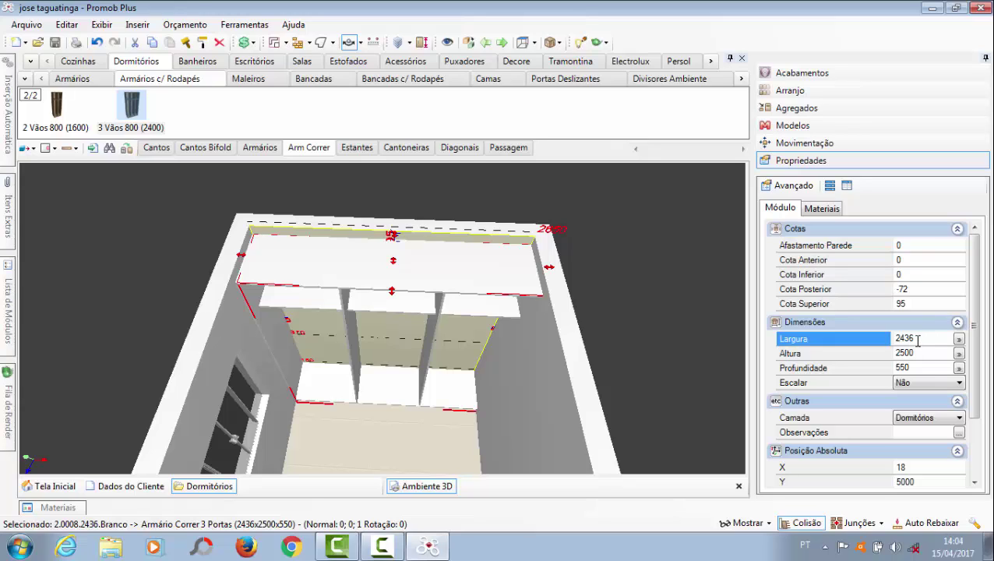
# - Reduce the wardrobe's Largura from 2436 to 2350, passing through 2400 and 2370
pyautogui.doubleClick(905, 338)
pyautogui.press('BackSpace')
pyautogui.press('Return')
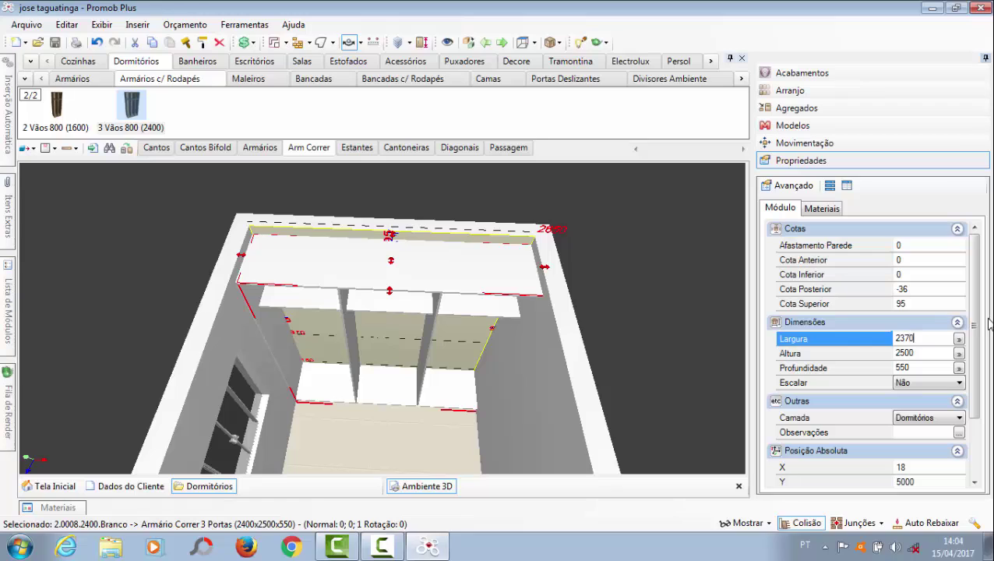
pyautogui.press('Return')
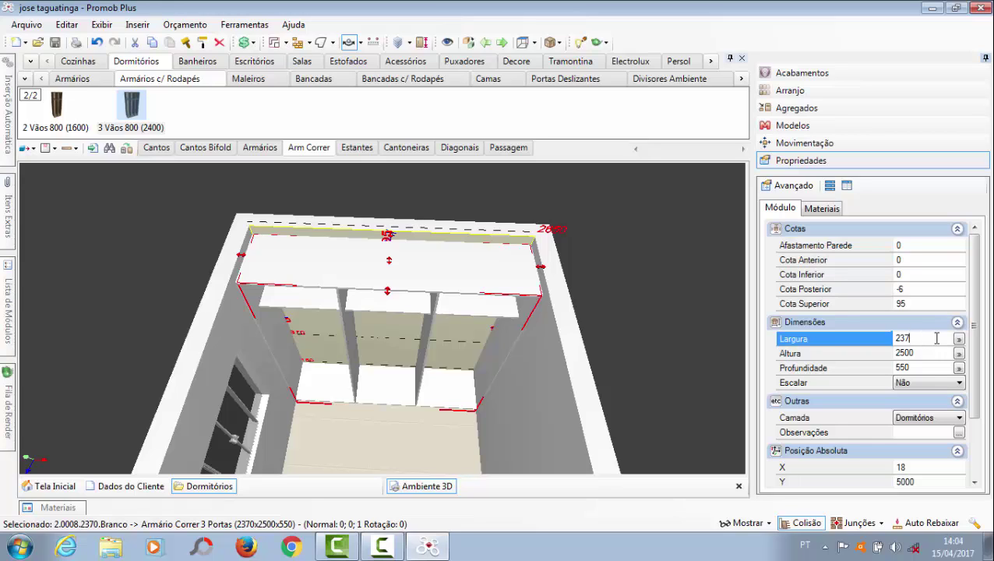
pyautogui.write('2350')
pyautogui.press('Return')
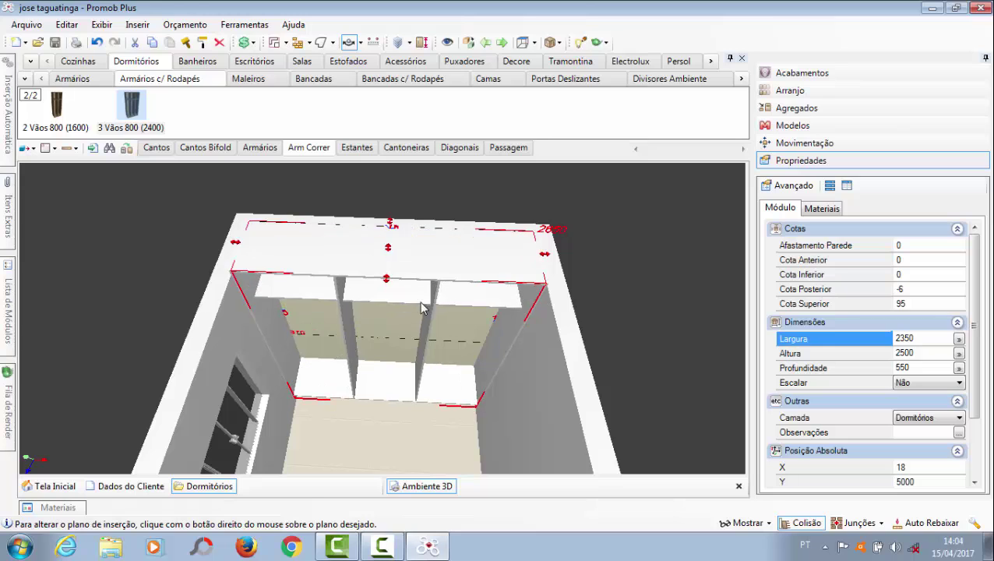
# - Select the wardrobe and orbit the view toward its front
pyautogui.click(460, 395)
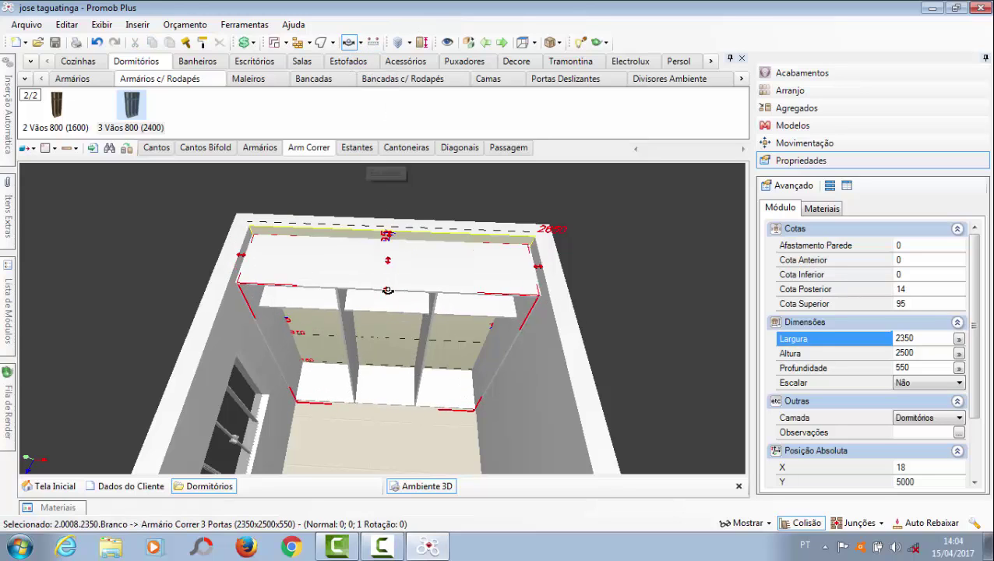
pyautogui.moveTo(388, 288)
pyautogui.mouseDown(button='middle')
pyautogui.moveTo(377, 290)
pyautogui.moveTo(394, 260)
pyautogui.moveTo(403, 292)
pyautogui.mouseUp(button='middle')
pyautogui.scroll(-3, 400, 282)
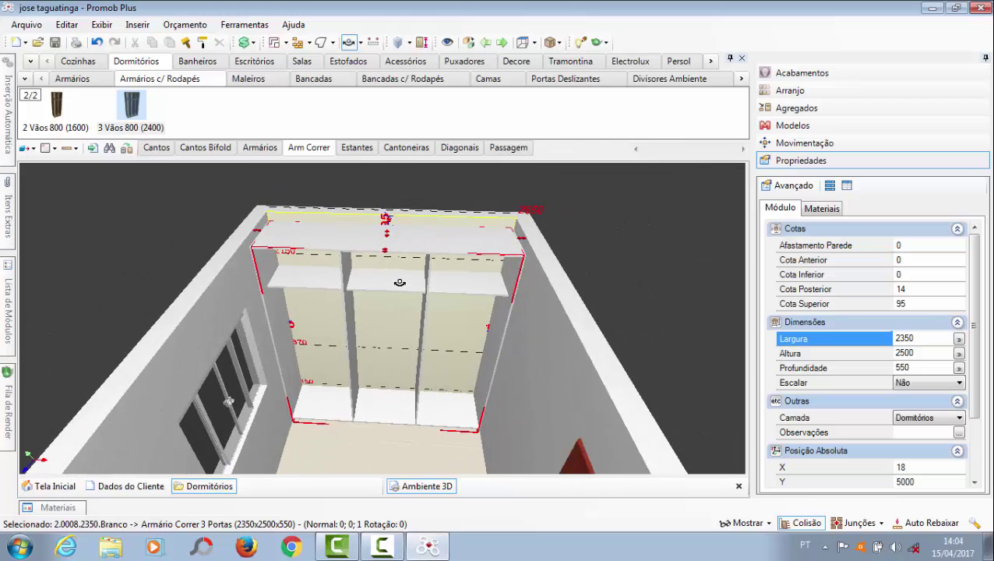
pyautogui.scroll(-3, 396, 304)
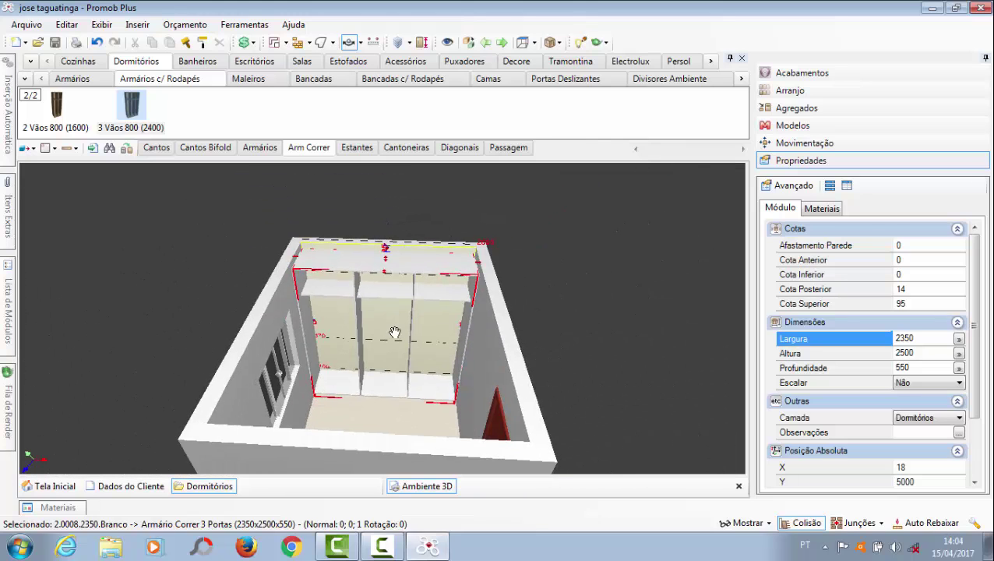
pyautogui.moveTo(400, 331); pyautogui.dragTo(393, 313, button='middle')
pyautogui.scroll(3, 392, 312)
pyautogui.scroll(2, 393, 312)
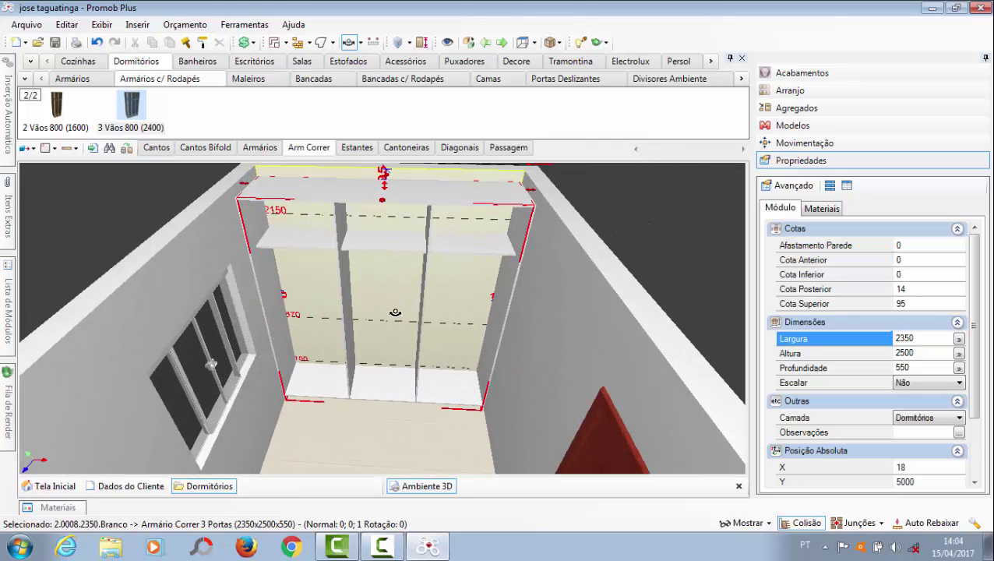
pyautogui.scroll(-4, 396, 312)
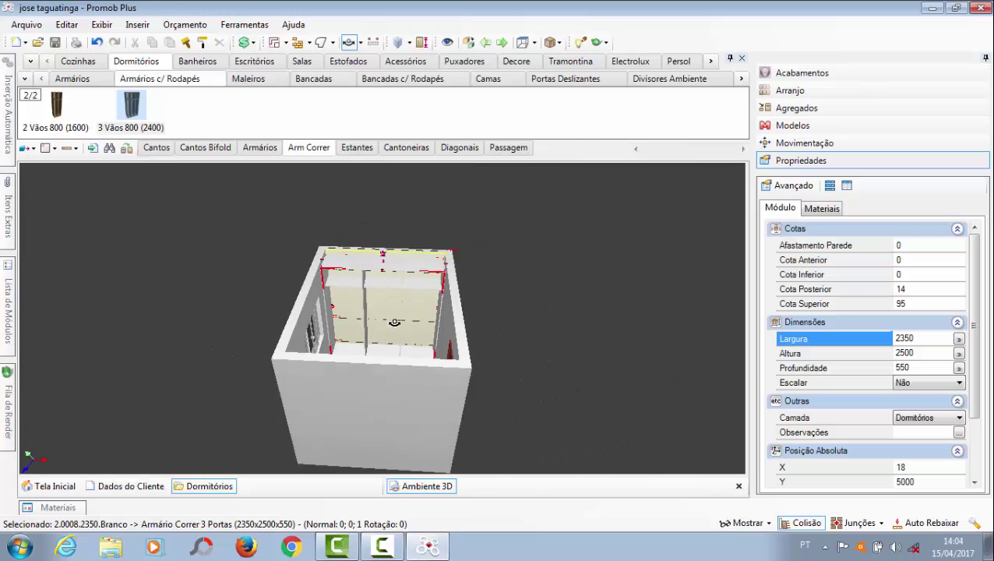
# - Make the room's front wall Transparente
pyautogui.click(361, 43)
pyautogui.click(374, 55)
pyautogui.click(370, 395)
pyautogui.rightClick(363, 387)
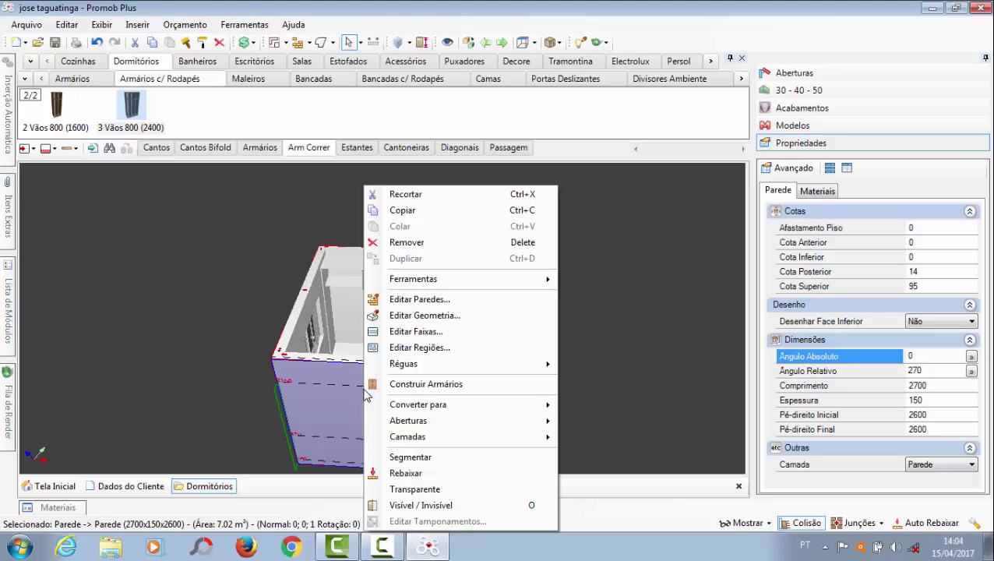
pyautogui.click(425, 490)
# - Rotate the view to face the wardrobe straight on and reselect the wardrobe module
pyautogui.scroll(2, 394, 303)
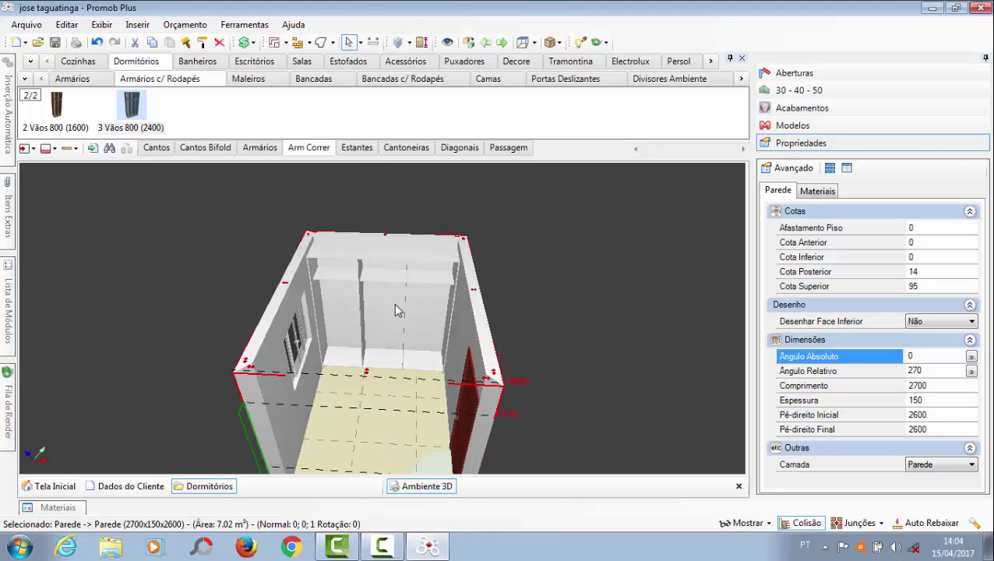
pyautogui.scroll(2, 394, 303)
pyautogui.scroll(2, 394, 303)
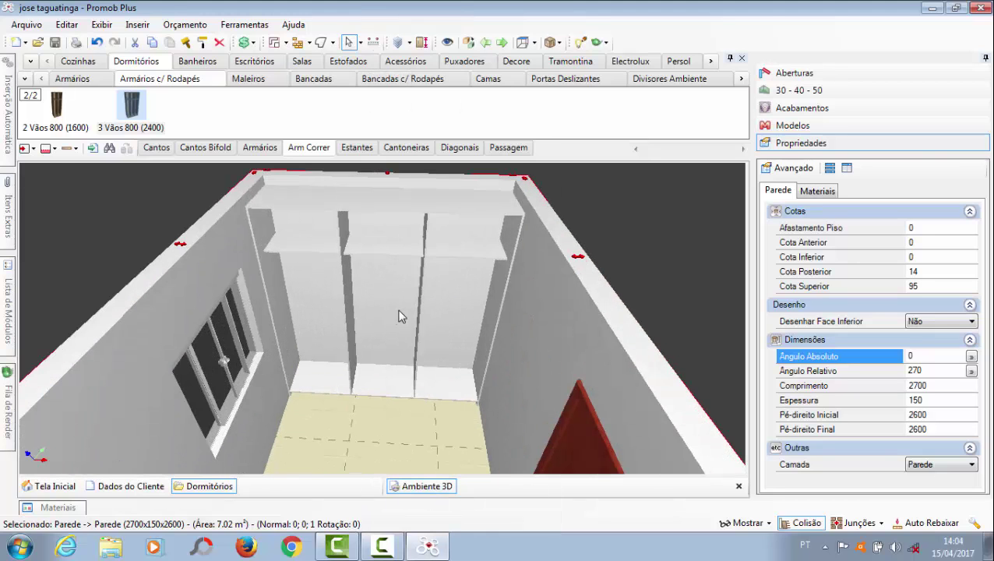
pyautogui.click(360, 42)
pyautogui.click(392, 92)
pyautogui.moveTo(386, 318)
pyautogui.mouseDown()
pyautogui.moveTo(417, 295)
pyautogui.moveTo(392, 291)
pyautogui.moveTo(346, 328)
pyautogui.moveTo(379, 315)
pyautogui.mouseUp()
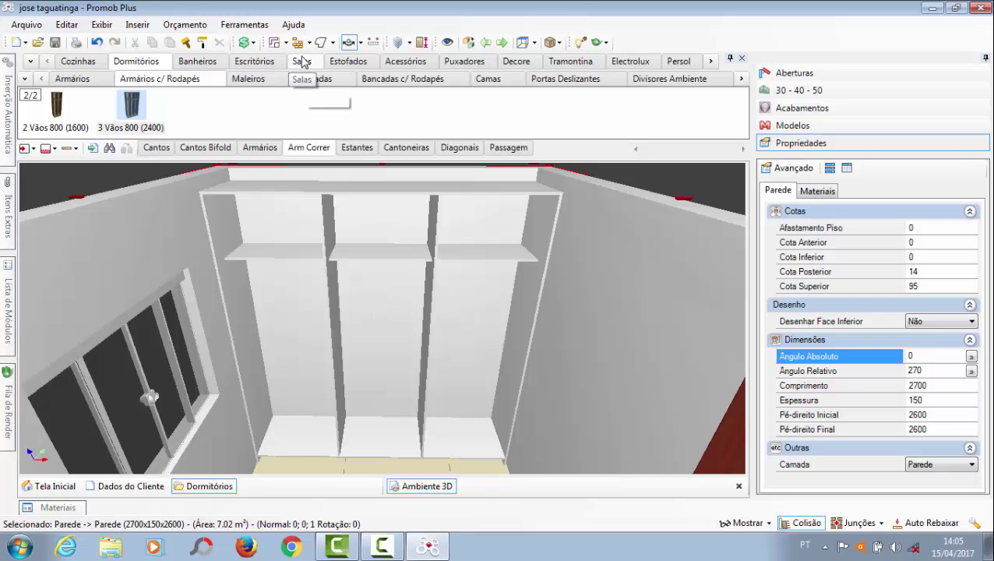
pyautogui.click(359, 42)
pyautogui.click(389, 61)
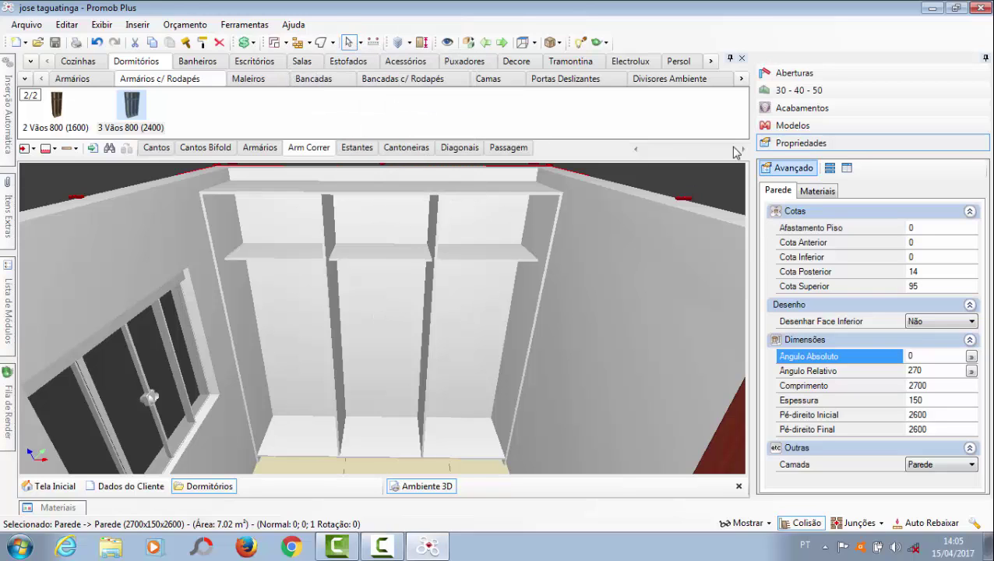
pyautogui.click(472, 311)
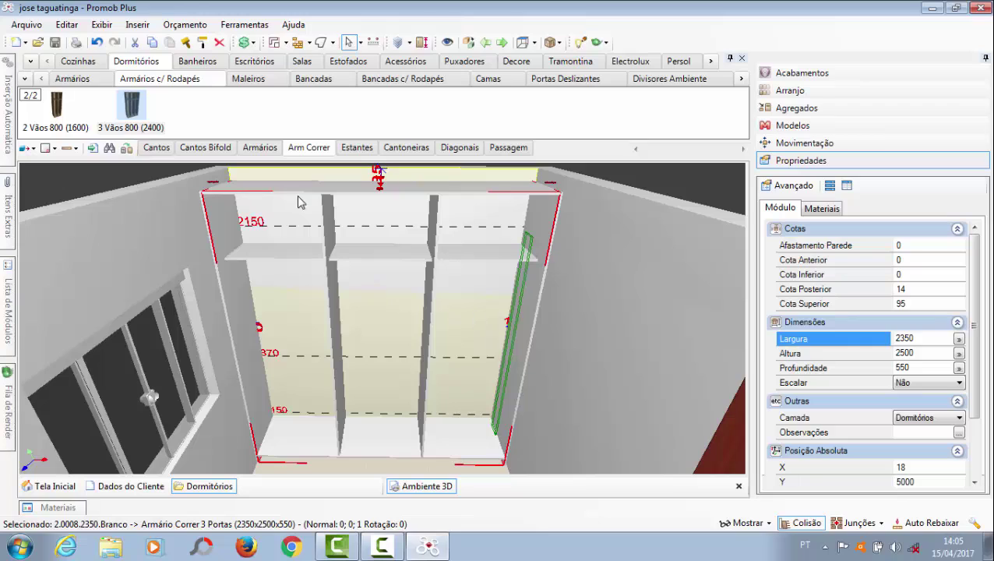
# - Add the Central drawer set to bay 01 (Deslizantes 800mm) through Agregados
pyautogui.click(811, 113)
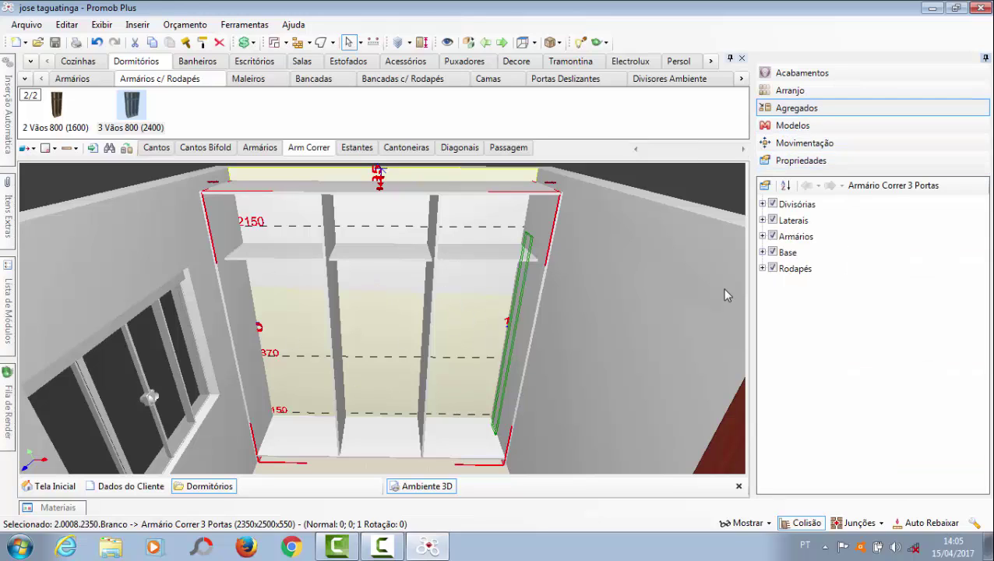
pyautogui.click(772, 236)
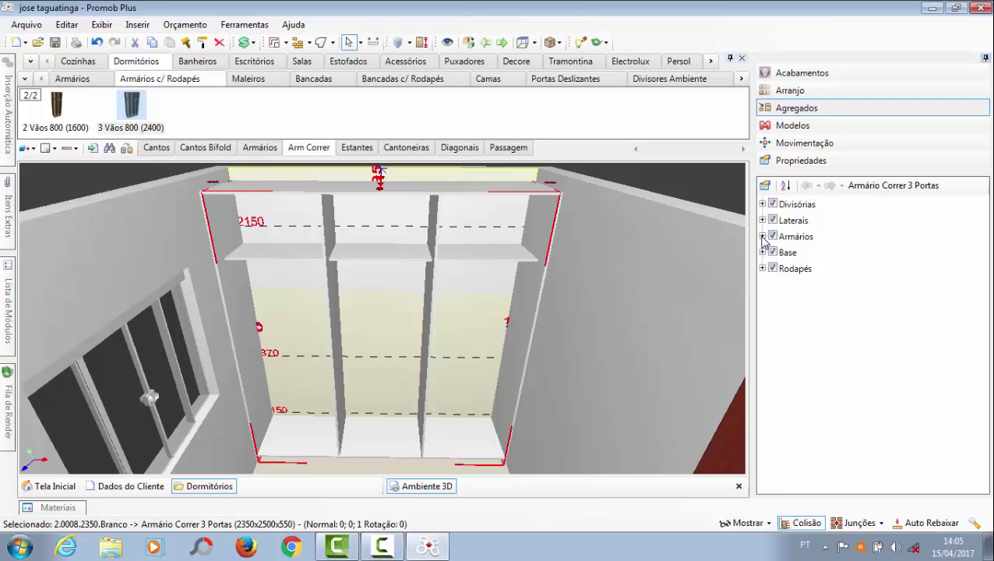
pyautogui.click(763, 236)
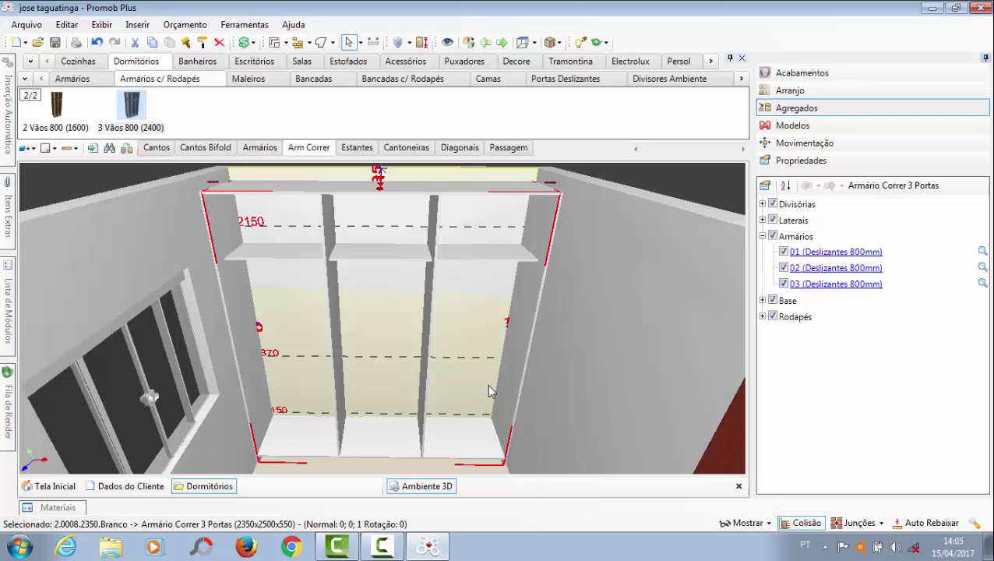
pyautogui.click(853, 255)
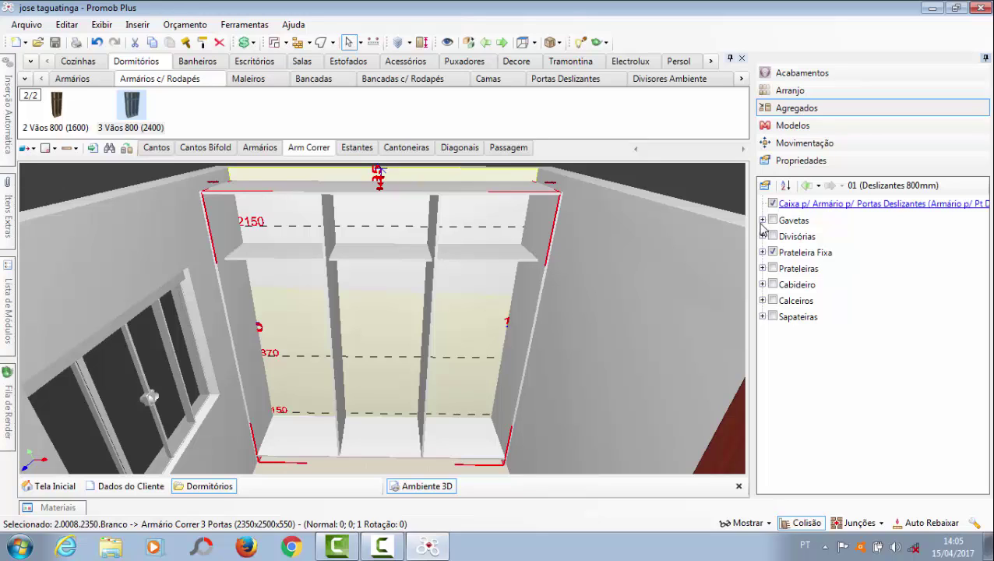
pyautogui.click(763, 221)
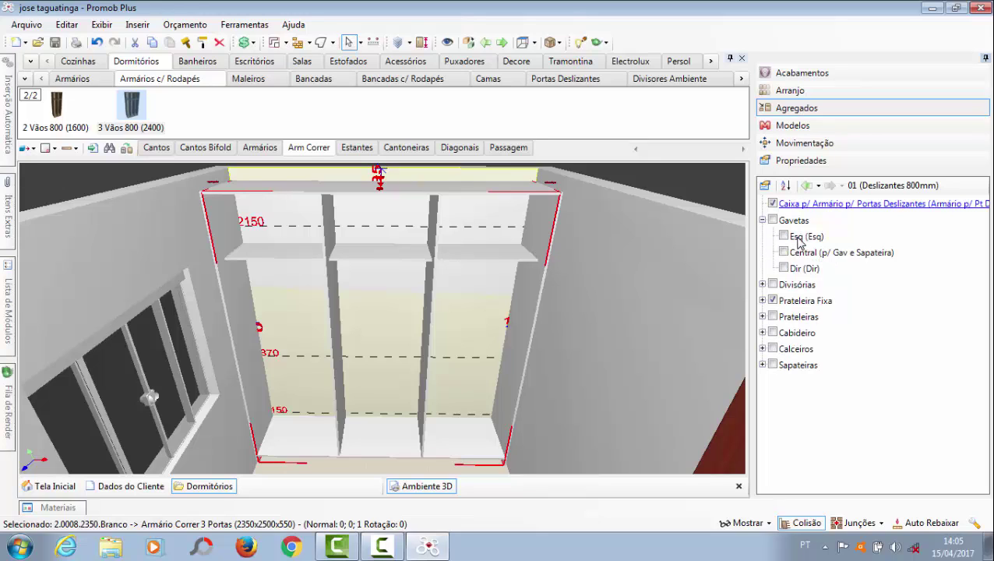
pyautogui.click(799, 238)
pyautogui.click(799, 269)
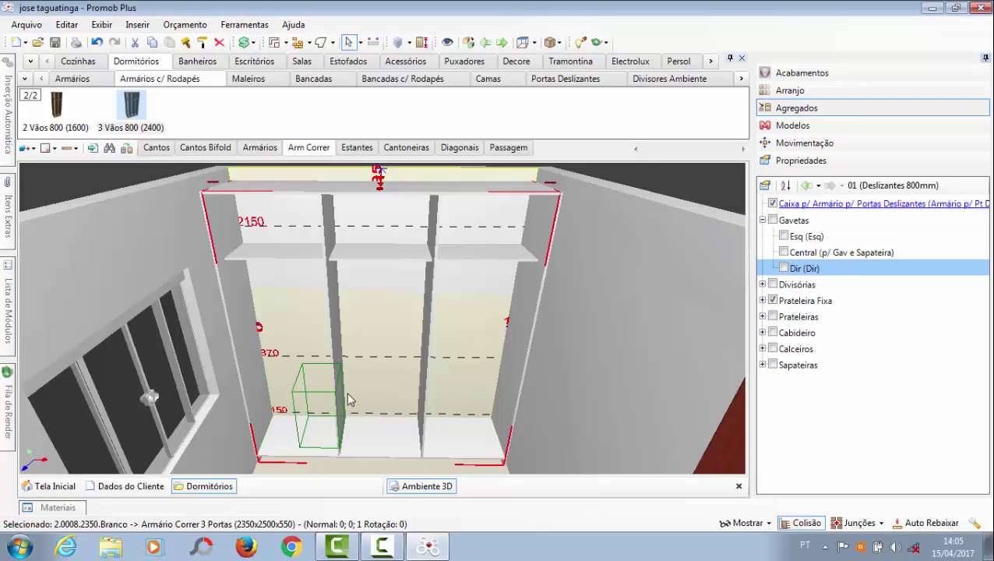
pyautogui.click(830, 261)
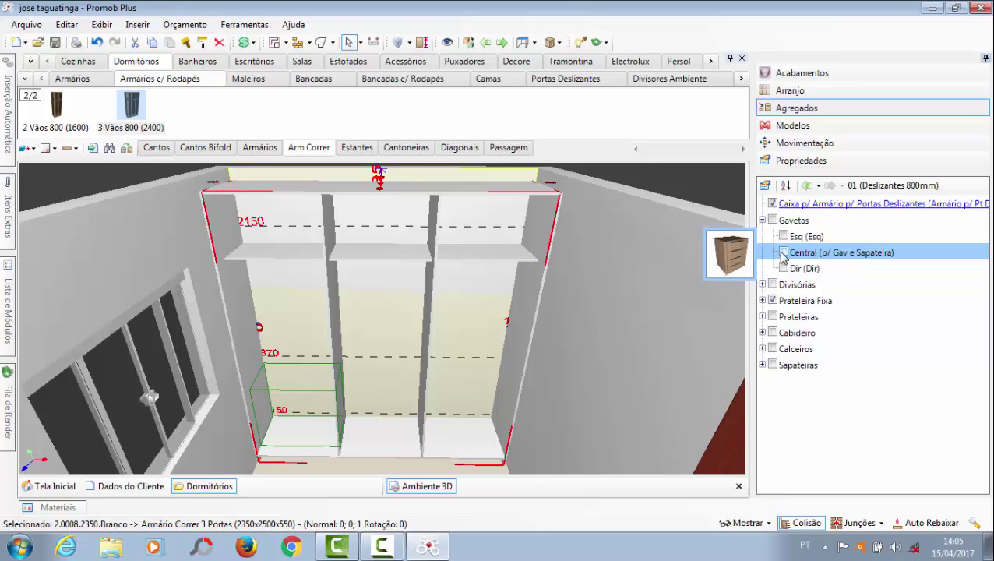
pyautogui.click(784, 253)
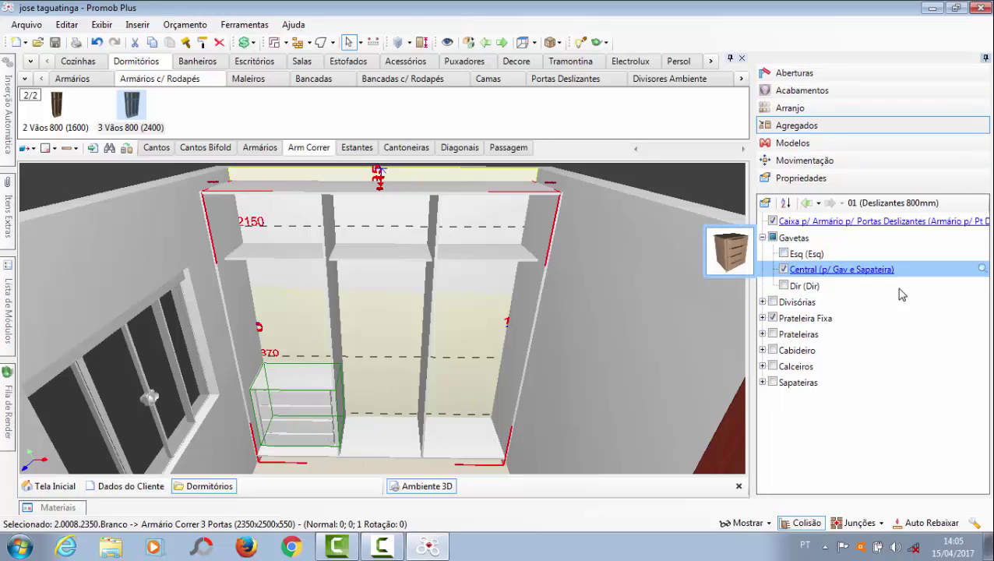
# - Add the Sup upper hanging rail to the left bay
pyautogui.click(763, 351)
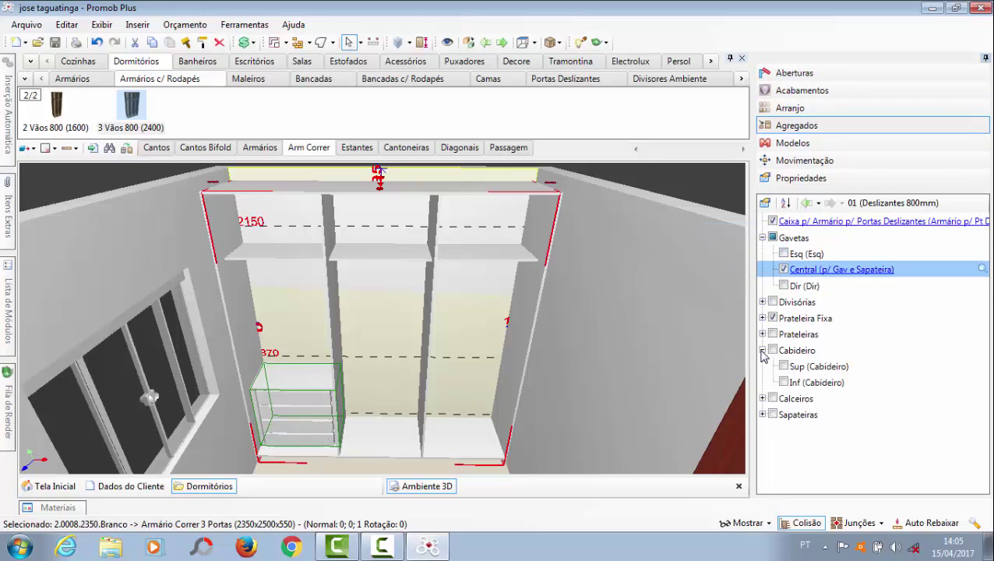
pyautogui.click(813, 369)
pyautogui.moveTo(819, 367)
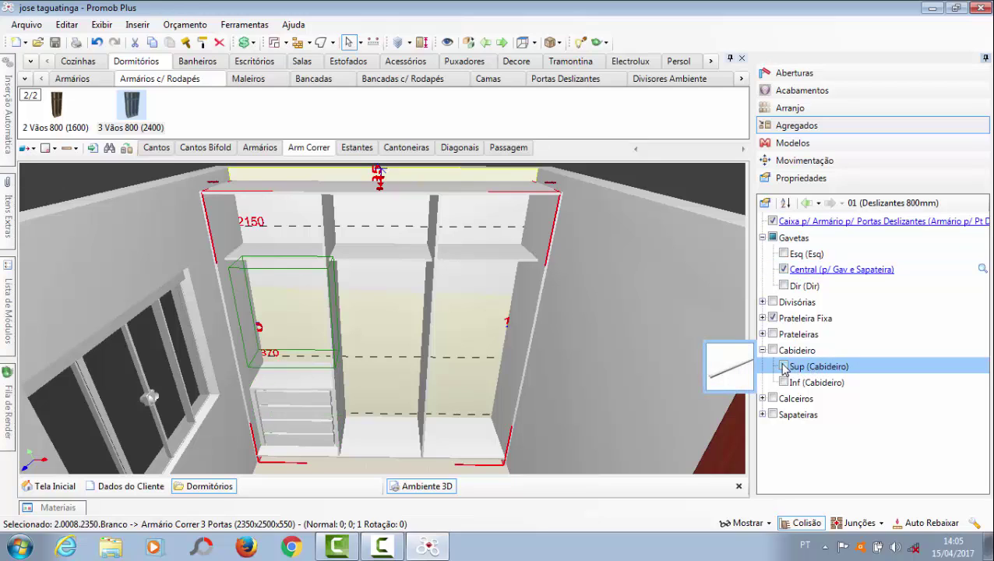
pyautogui.click(784, 366)
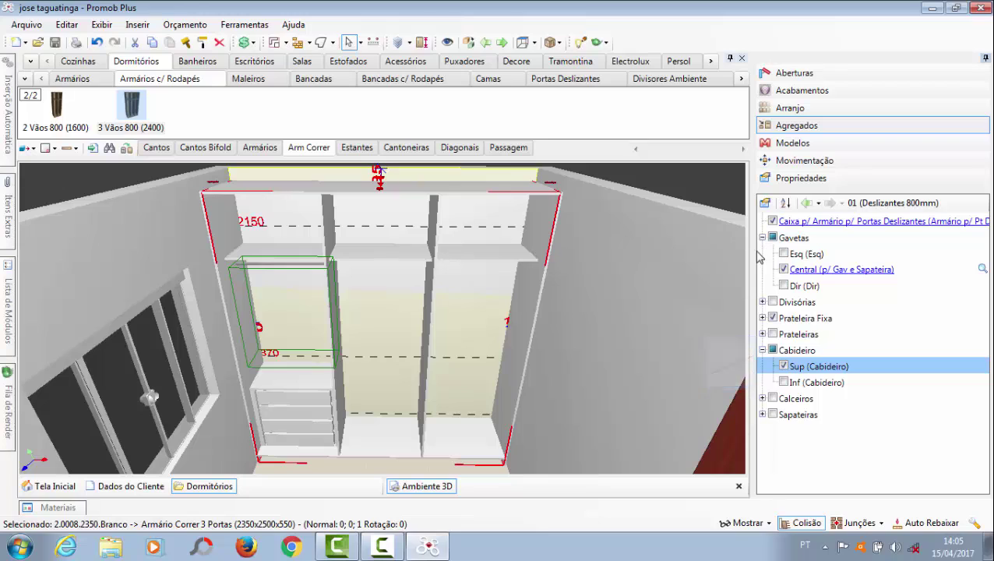
# - Add the Central (p/ Gav e Sapateira) drawer set to the second bay
pyautogui.click(807, 202)
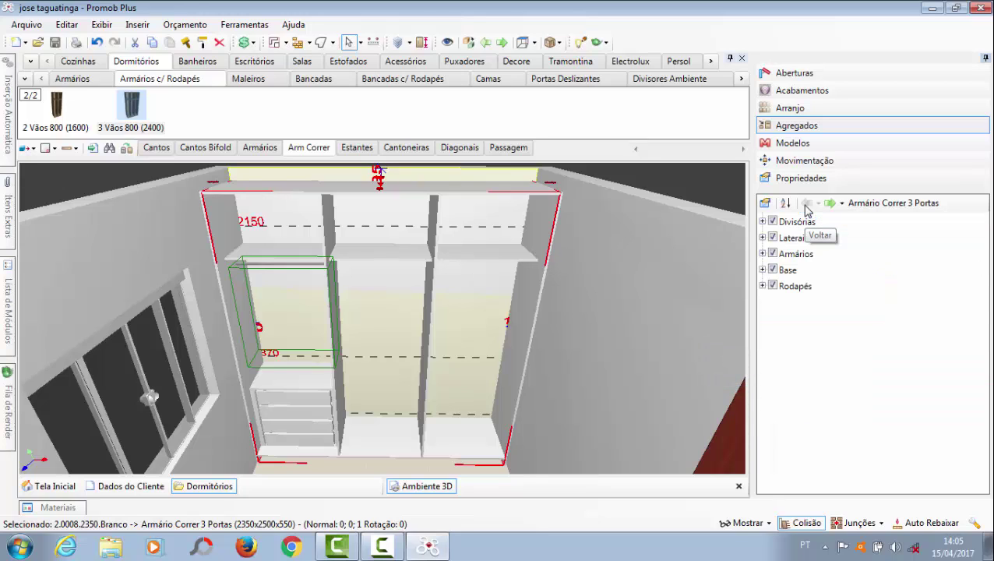
pyautogui.click(763, 253)
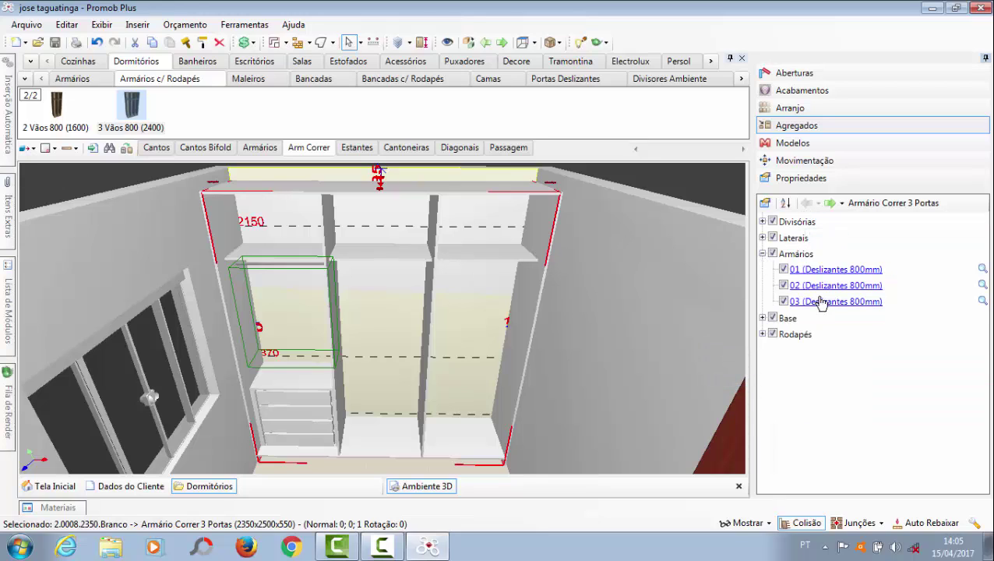
pyautogui.click(828, 286)
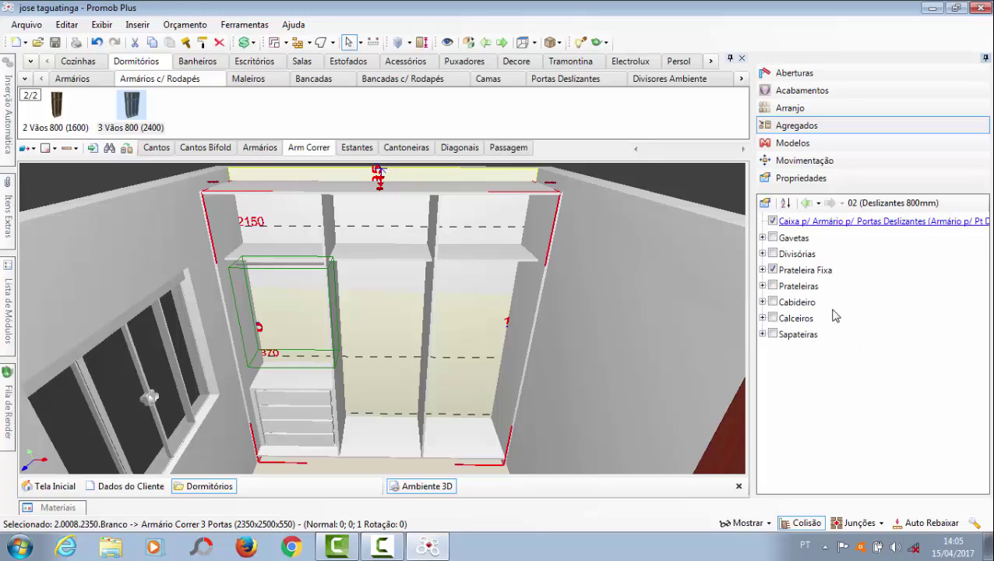
pyautogui.click(763, 237)
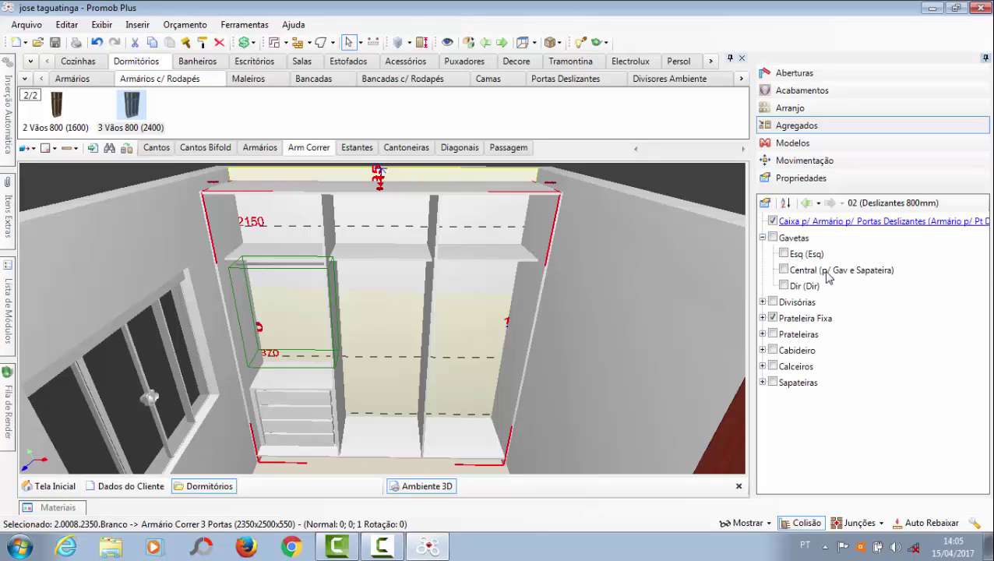
pyautogui.click(786, 270)
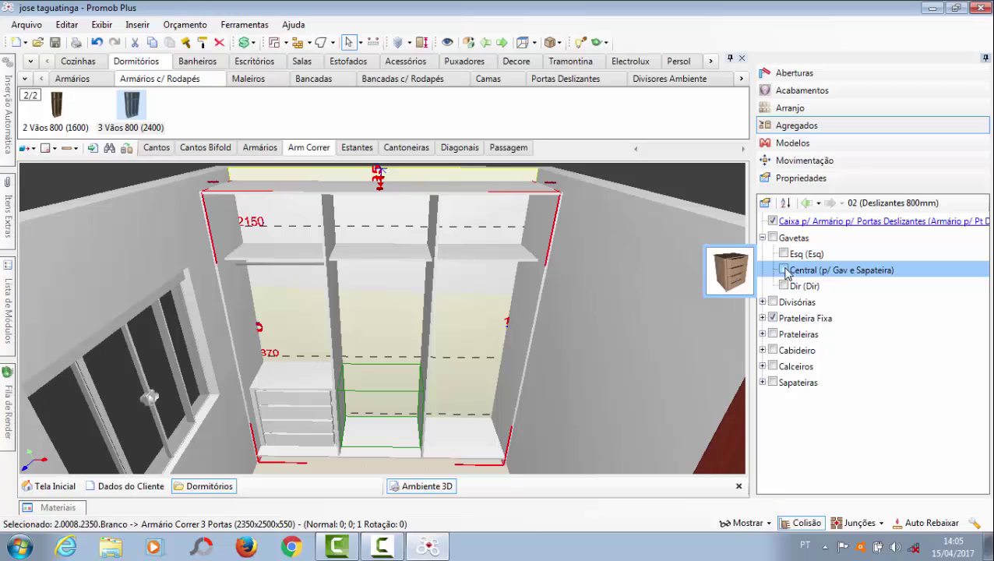
pyautogui.click(784, 270)
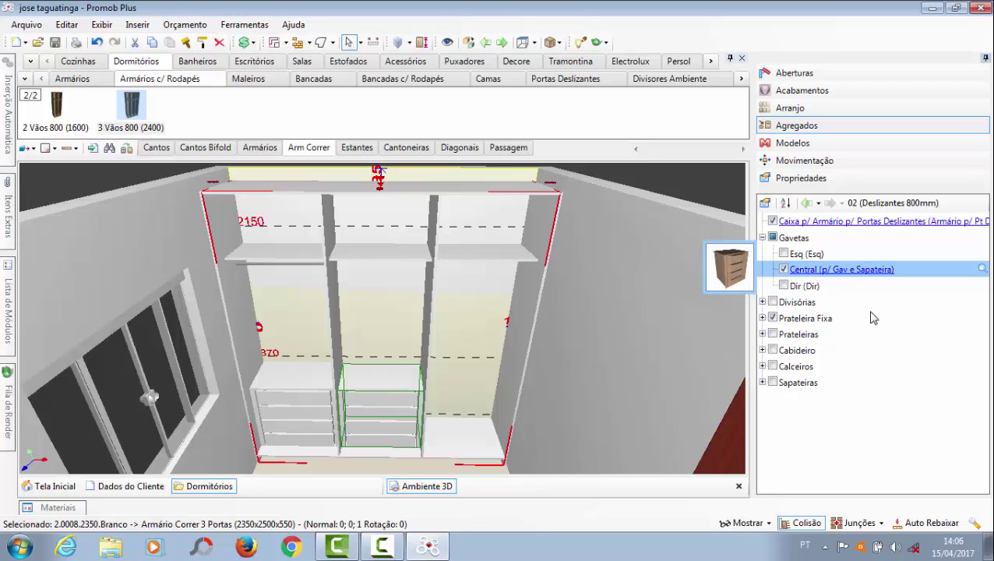
# - Add the Sup (Cabideiro) upper hanging rail to the central bay
pyautogui.click(763, 350)
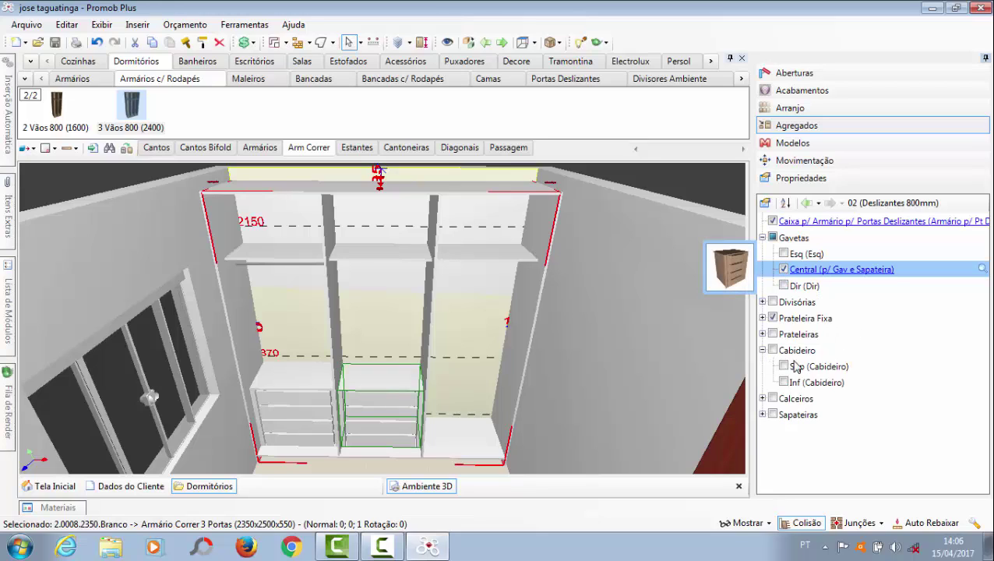
pyautogui.click(809, 367)
pyautogui.click(784, 367)
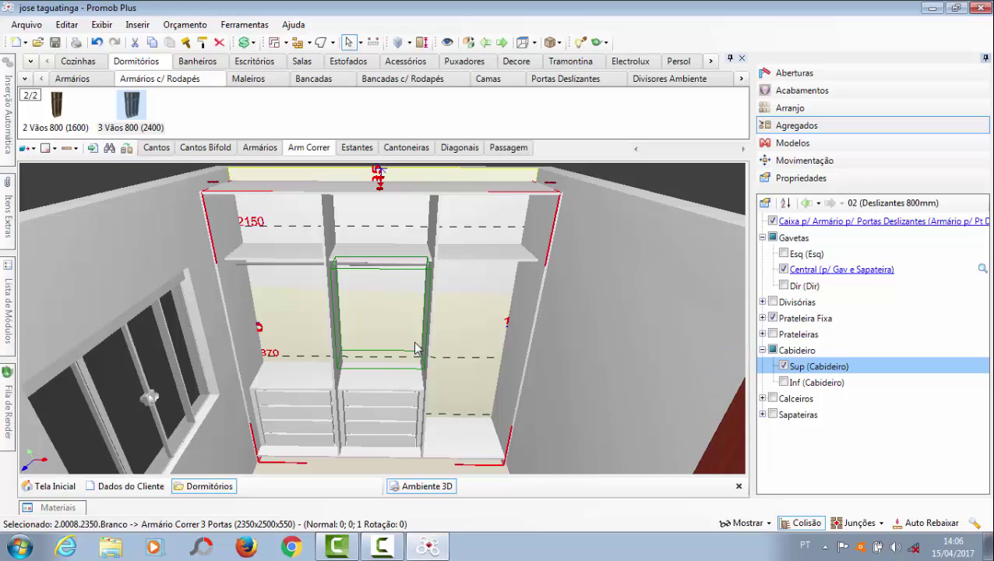
# - Shift the view slightly and select the wardrobe's middle shelf
pyautogui.moveTo(417, 345); pyautogui.dragTo(402, 339, button='middle')
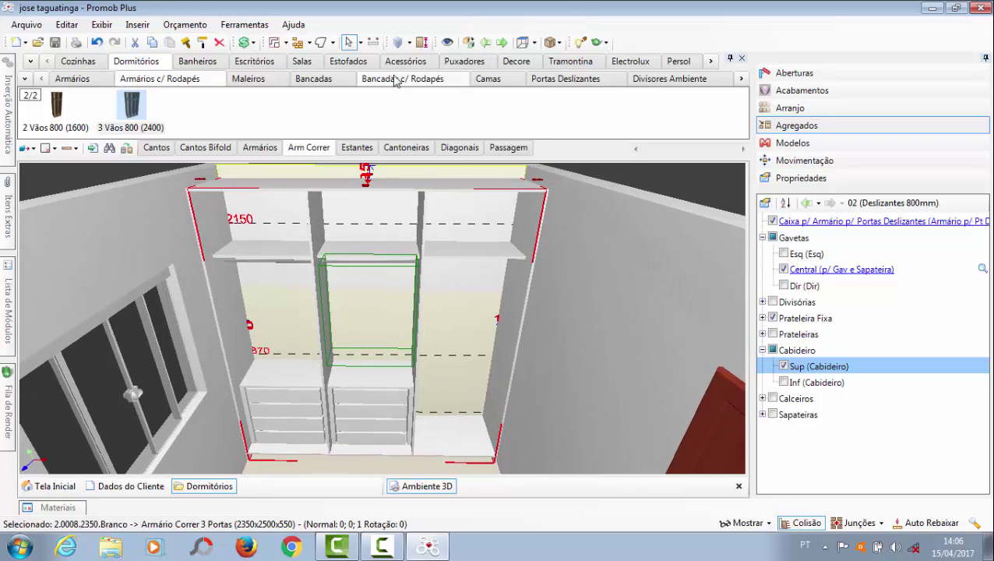
pyautogui.click(363, 45)
pyautogui.click(382, 45)
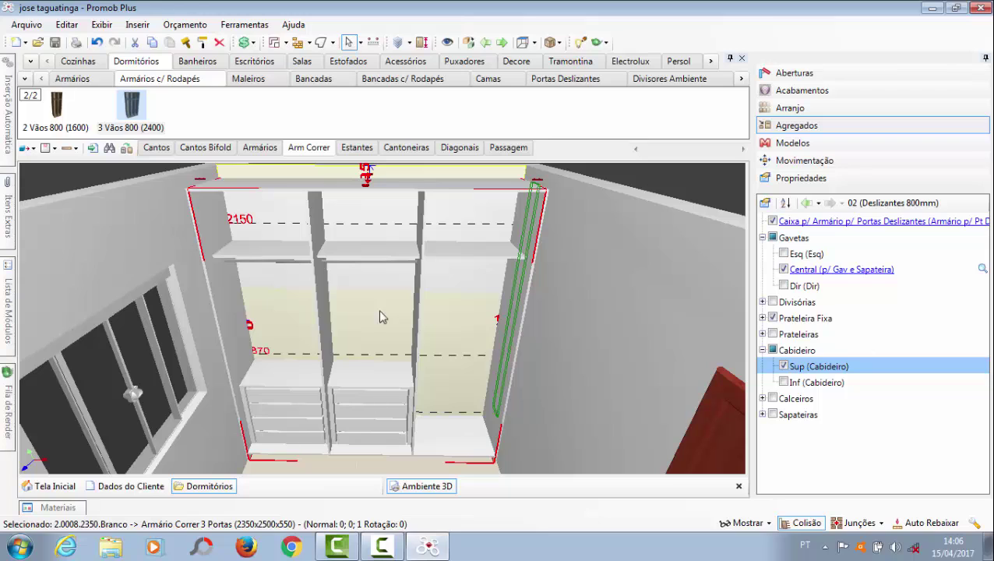
pyautogui.click(376, 255)
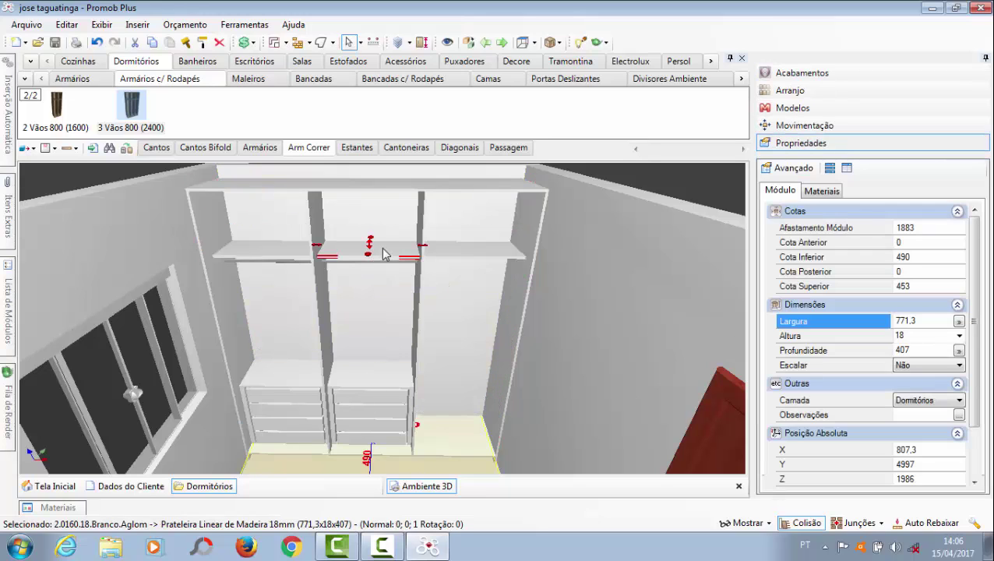
# - Duplicate the middle shelf, rotate the copy 270° upright, and place it at X 471,3
pyautogui.rightClick(385, 250)
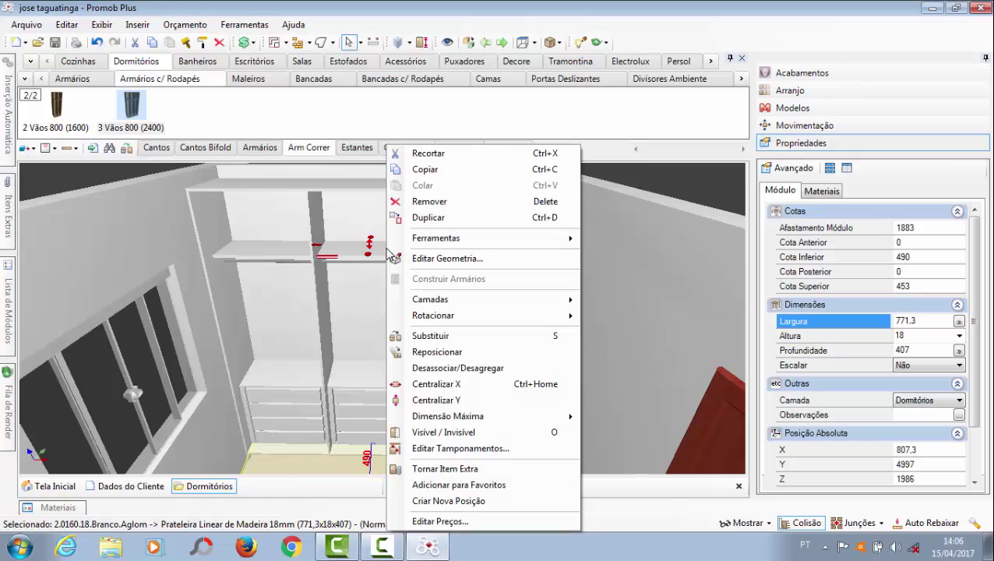
pyautogui.click(470, 220)
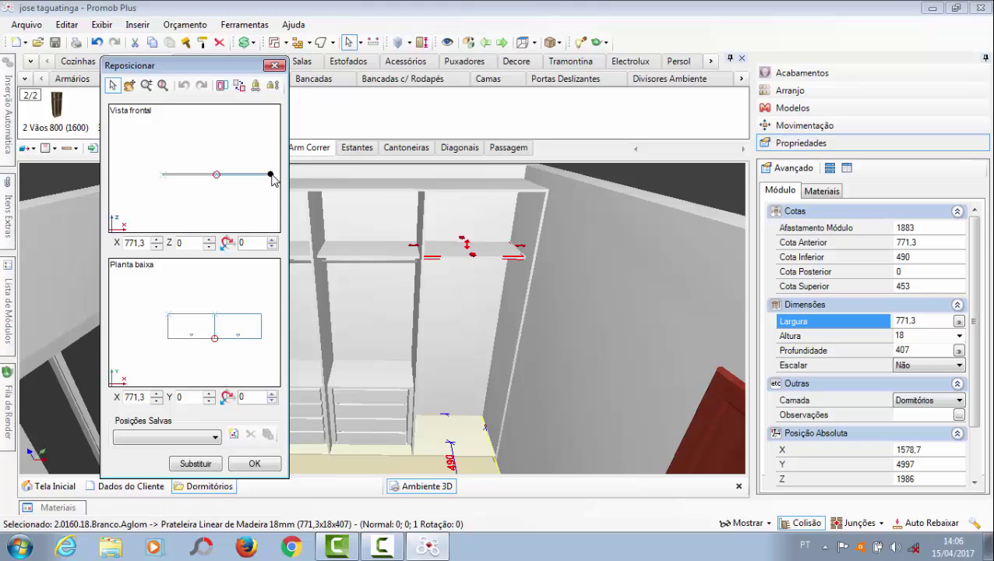
pyautogui.moveTo(274, 207); pyautogui.dragTo(222, 244)
pyautogui.click(223, 243)
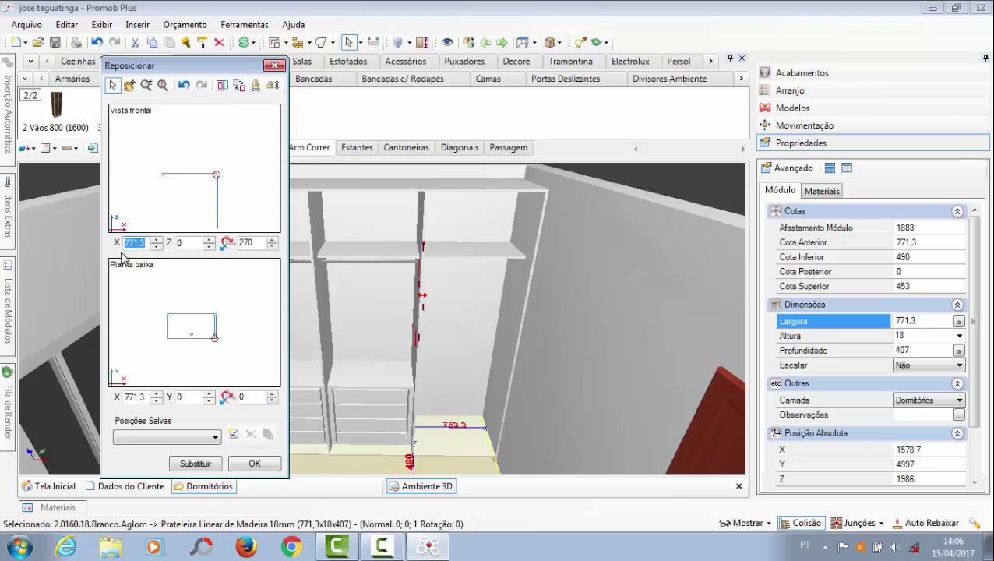
pyautogui.click(134, 246)
pyautogui.write('471,3')
pyautogui.press('Return')
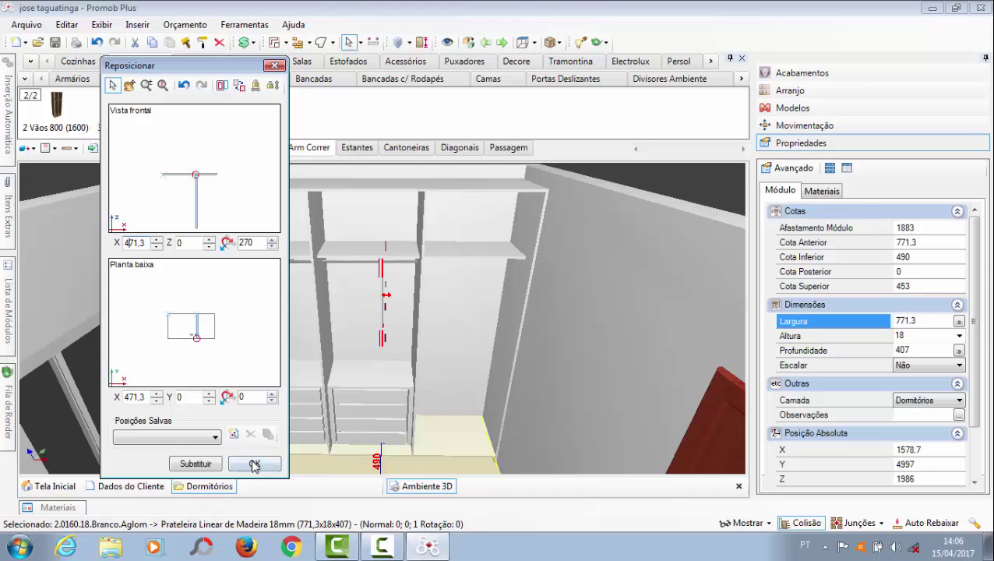
pyautogui.click(254, 464)
# - Zoom in on the new divider in the central bay
pyautogui.click(361, 42)
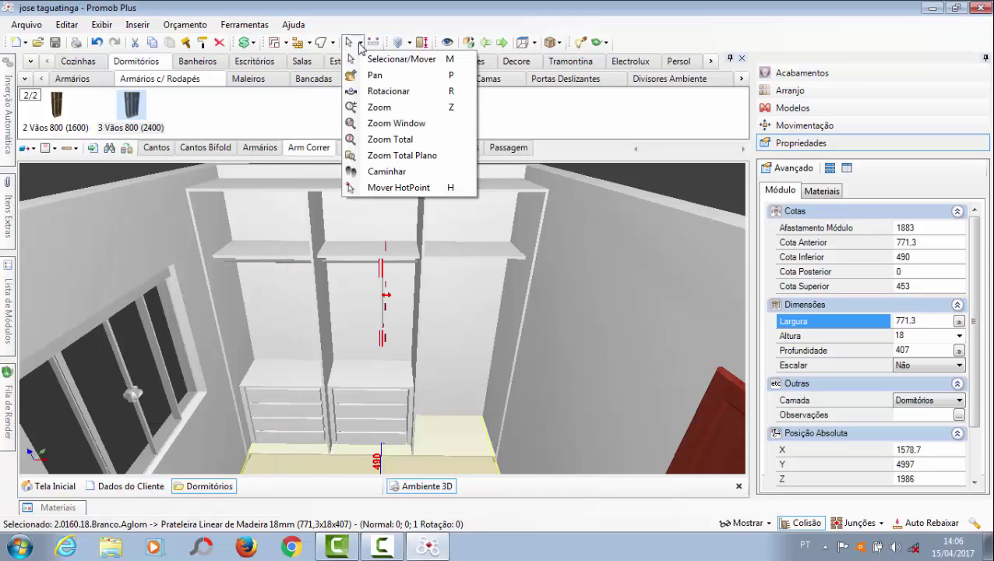
pyautogui.click(380, 104)
pyautogui.scroll(1, 360, 293)
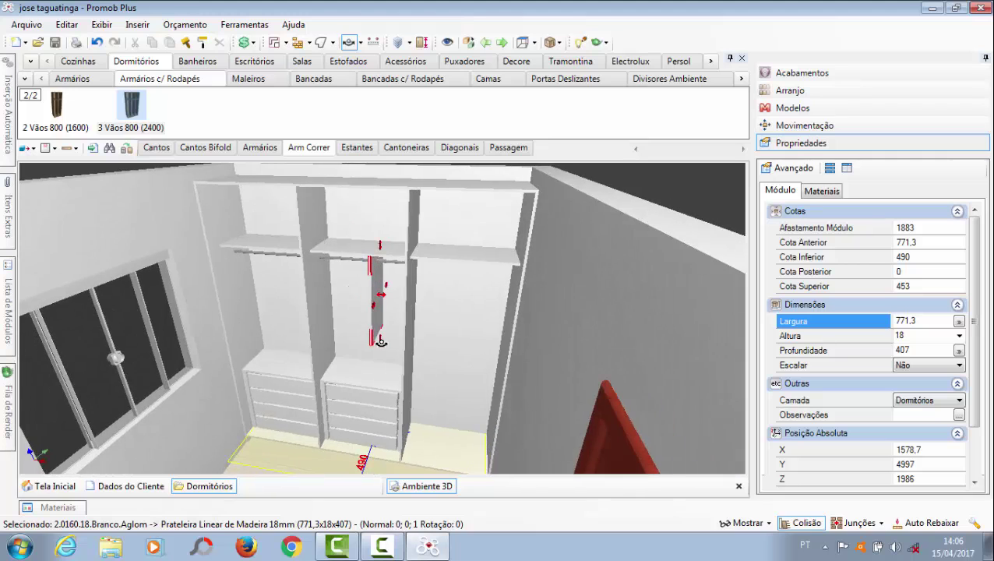
pyautogui.scroll(2, 378, 342)
pyautogui.scroll(1, 378, 341)
pyautogui.scroll(1, 376, 341)
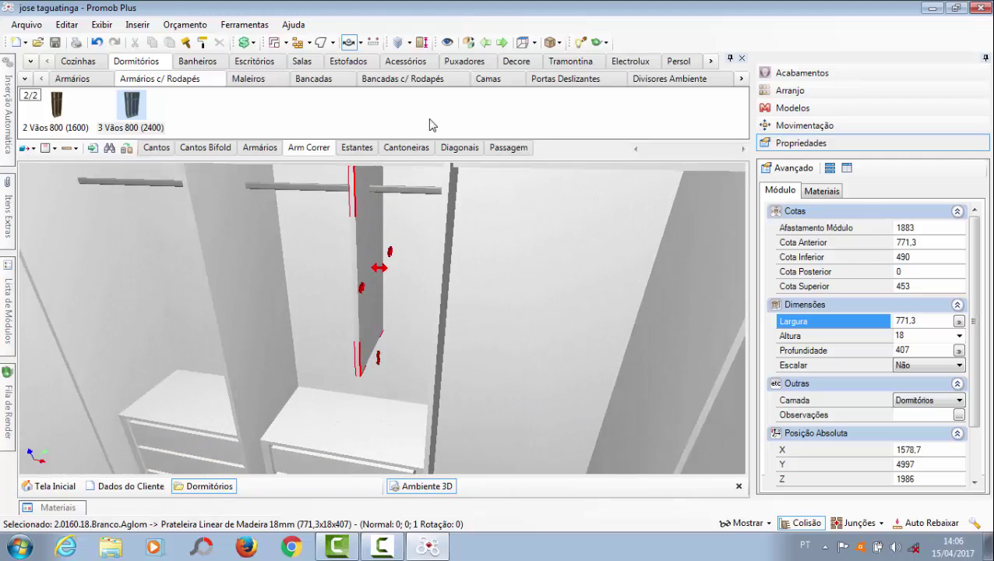
# - Lower the divider's end so it rests on the middle bay's drawer unit
pyautogui.click(360, 42)
pyautogui.click(370, 54)
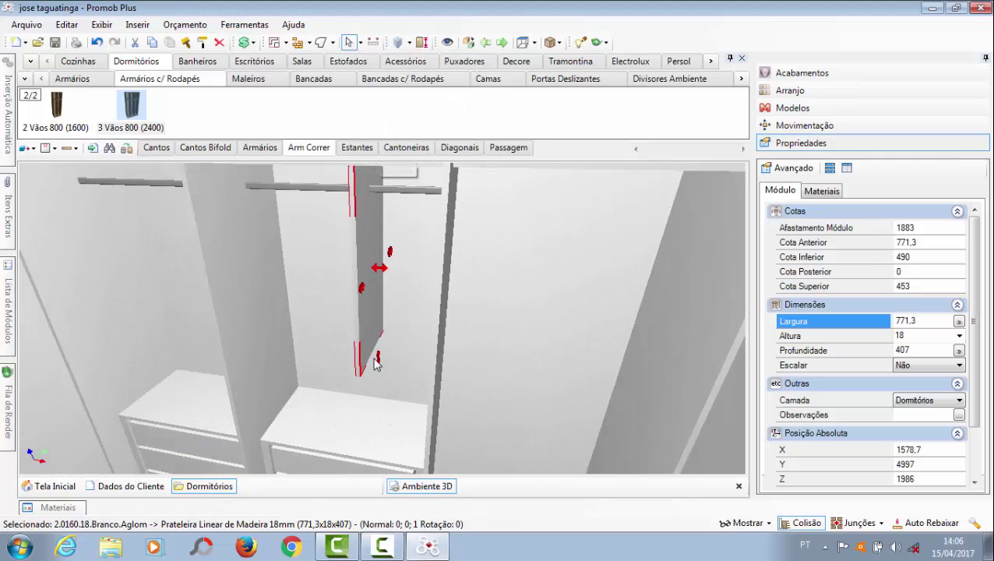
pyautogui.moveTo(378, 361); pyautogui.dragTo(384, 409)
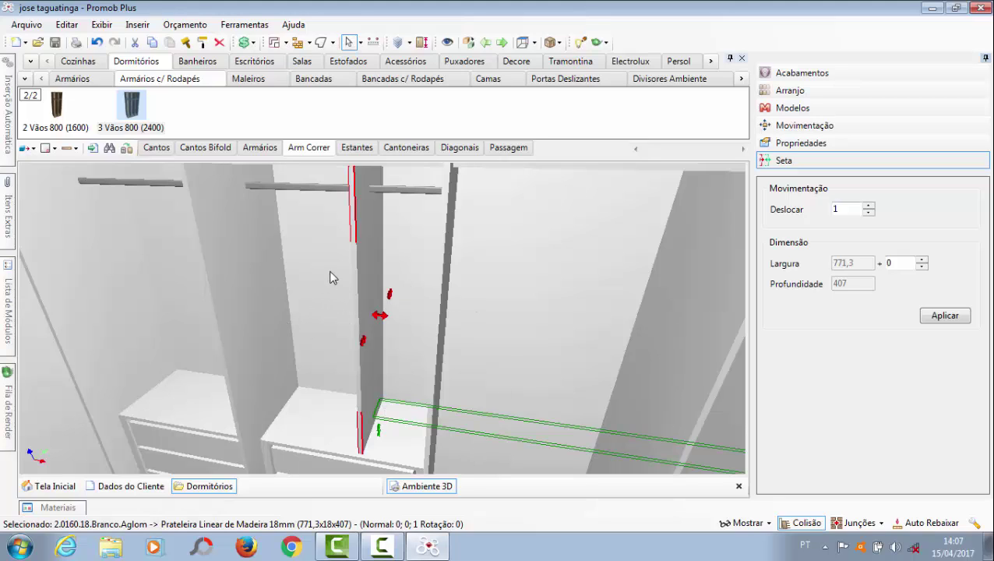
pyautogui.click(413, 283)
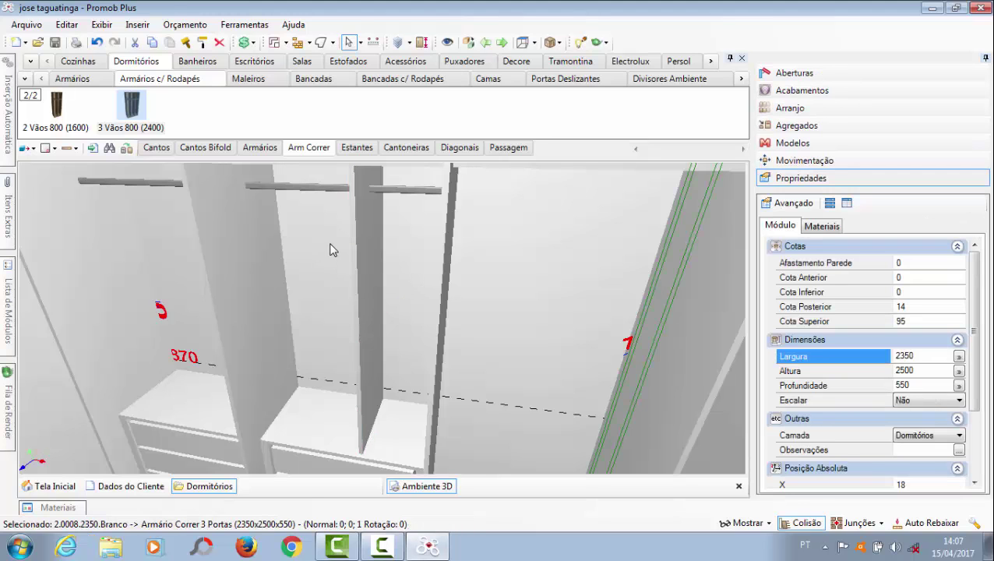
# - Shorten the central hanging rail by 300 to 471,3 so it ends at the divider
pyautogui.scroll(-2, 330, 249)
pyautogui.scroll(-1, 349, 262)
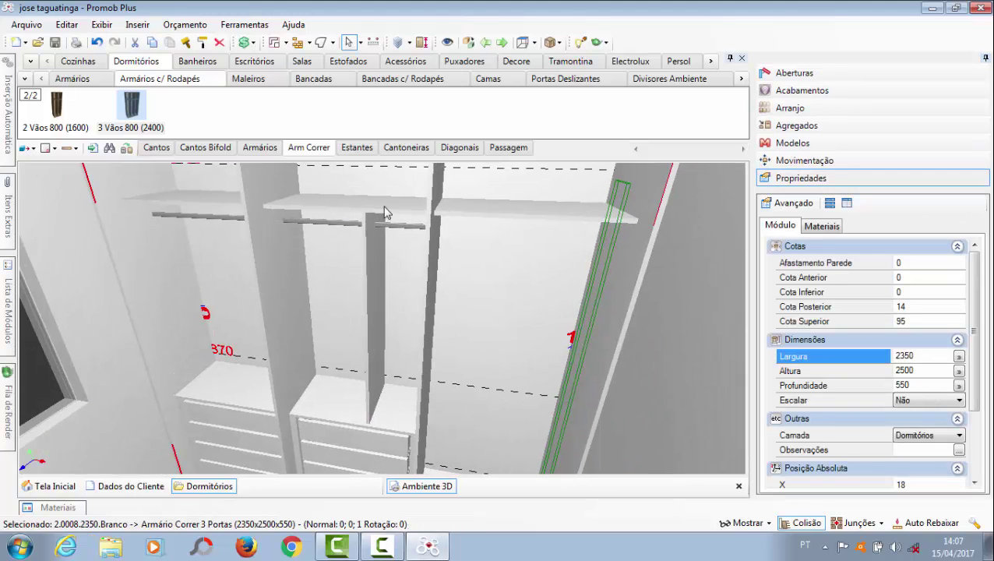
pyautogui.click(348, 226)
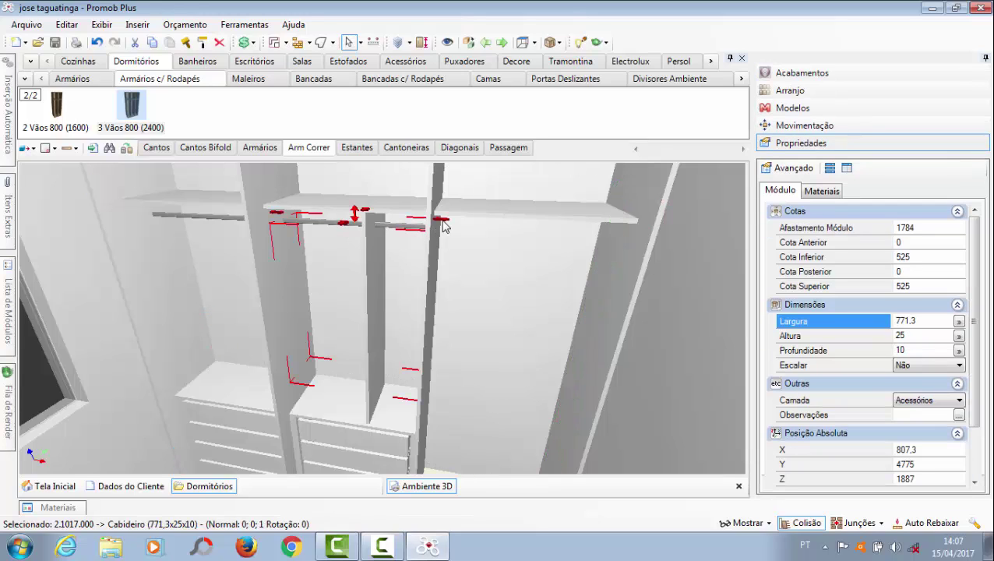
pyautogui.click(441, 219)
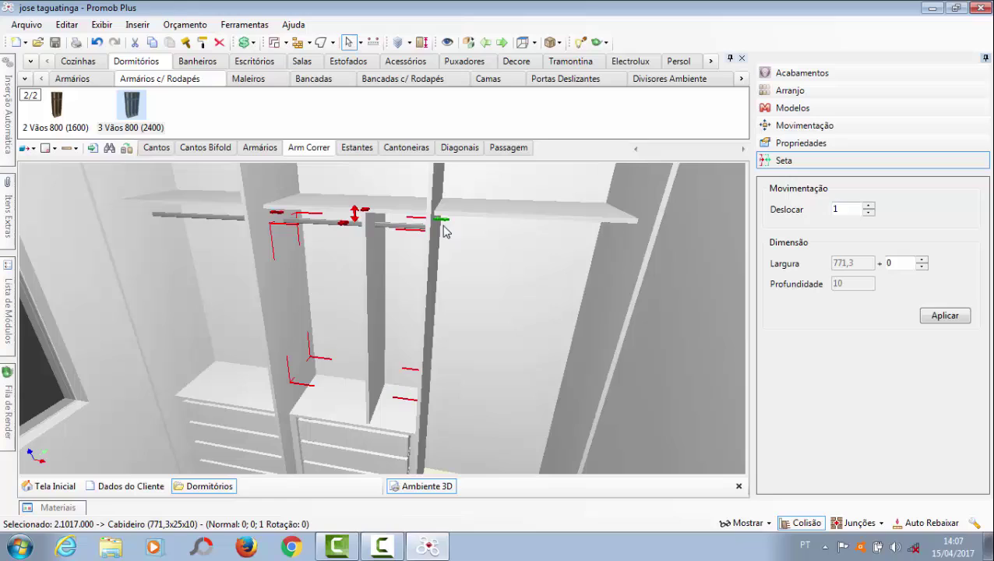
pyautogui.click(924, 267)
pyautogui.write('-300')
pyautogui.click(946, 316)
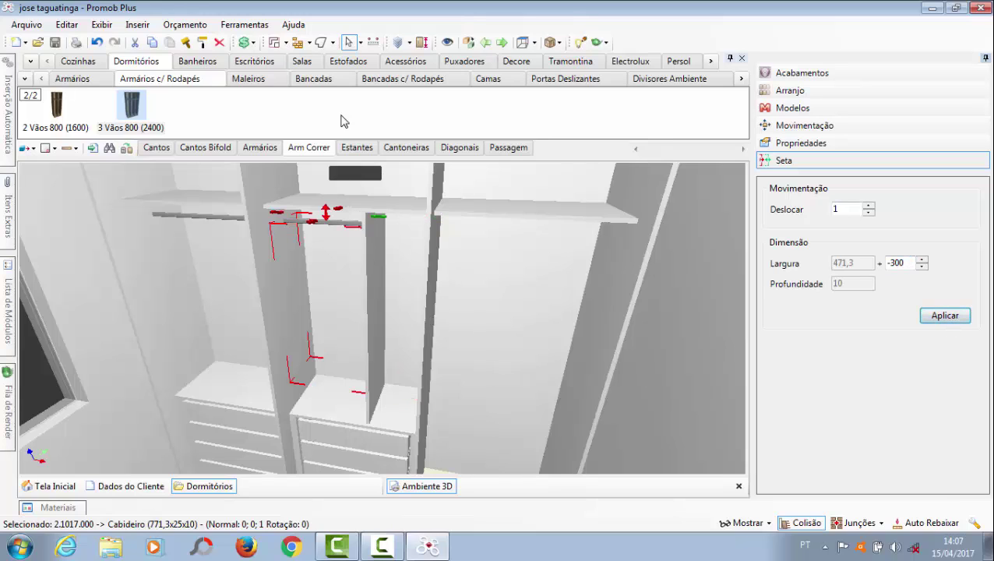
pyautogui.click(395, 216)
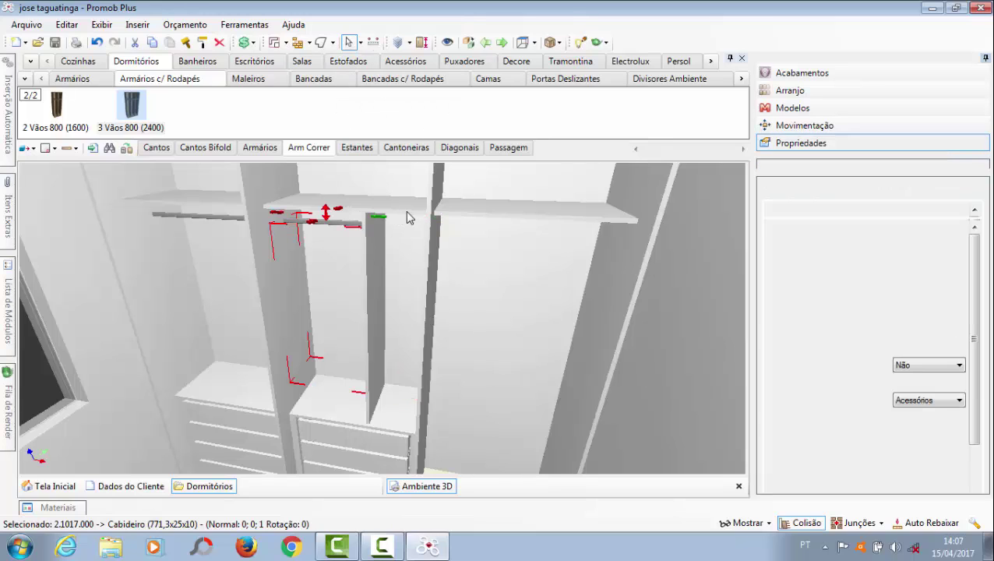
pyautogui.click(395, 210)
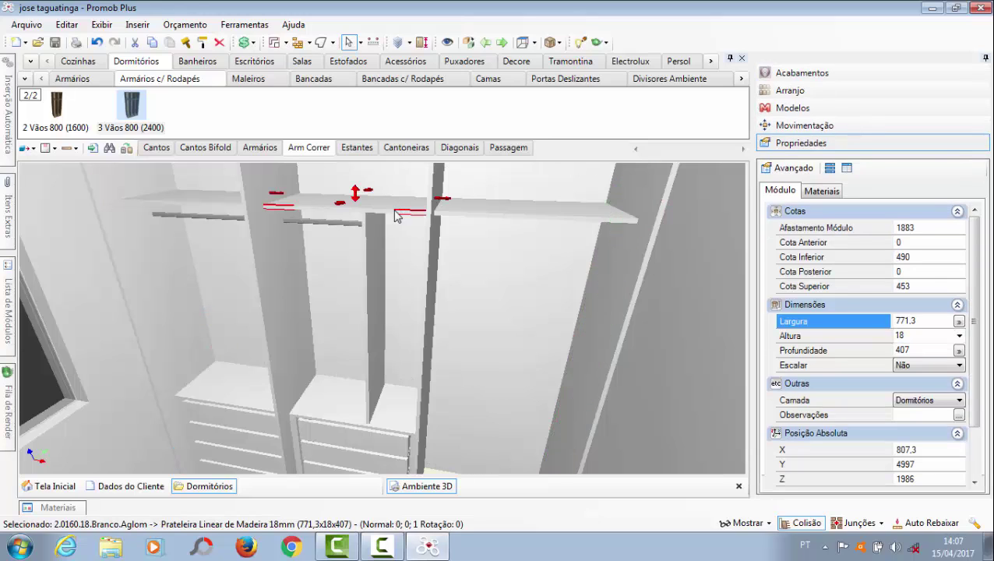
# - Duplicate the upper shelf and place the copy at X 0, 300 lower in the central bay
pyautogui.rightClick(400, 212)
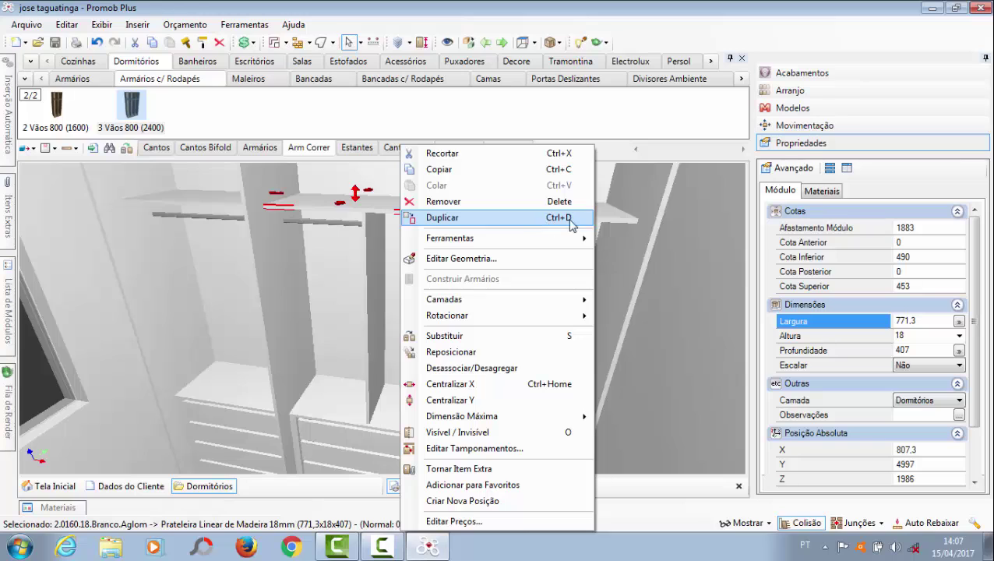
pyautogui.click(466, 219)
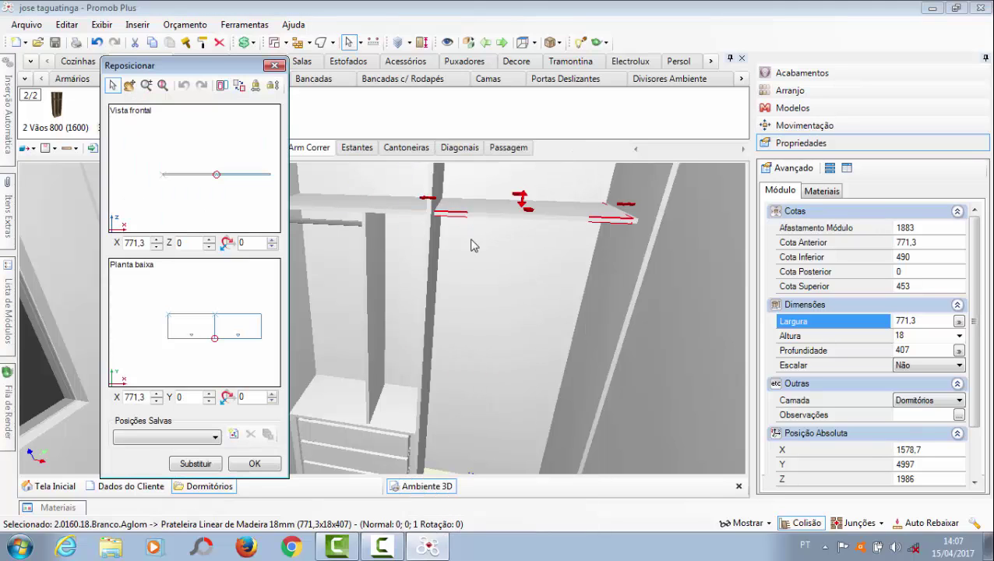
pyautogui.moveTo(146, 244); pyautogui.dragTo(108, 246)
pyautogui.write('0')
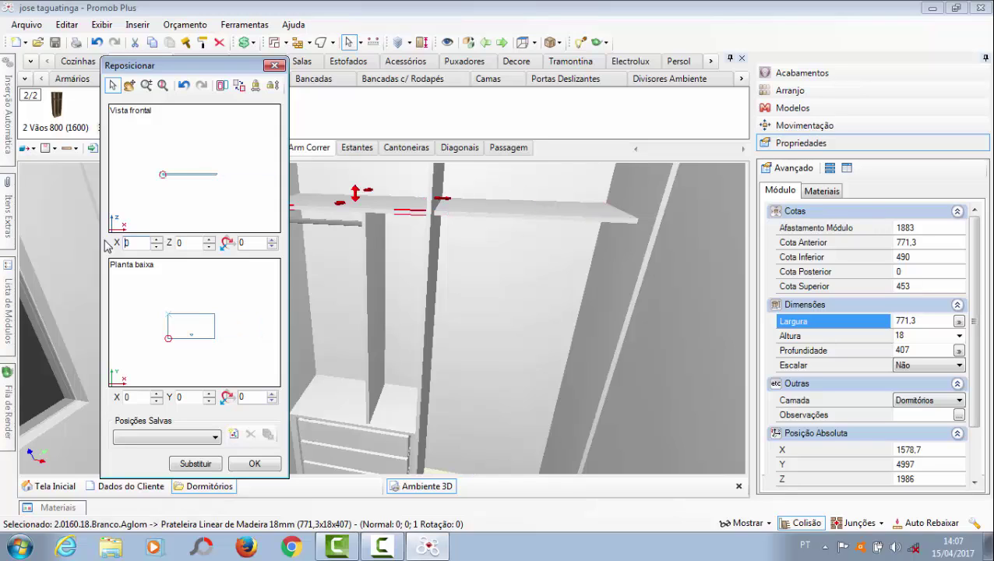
pyautogui.click(209, 246)
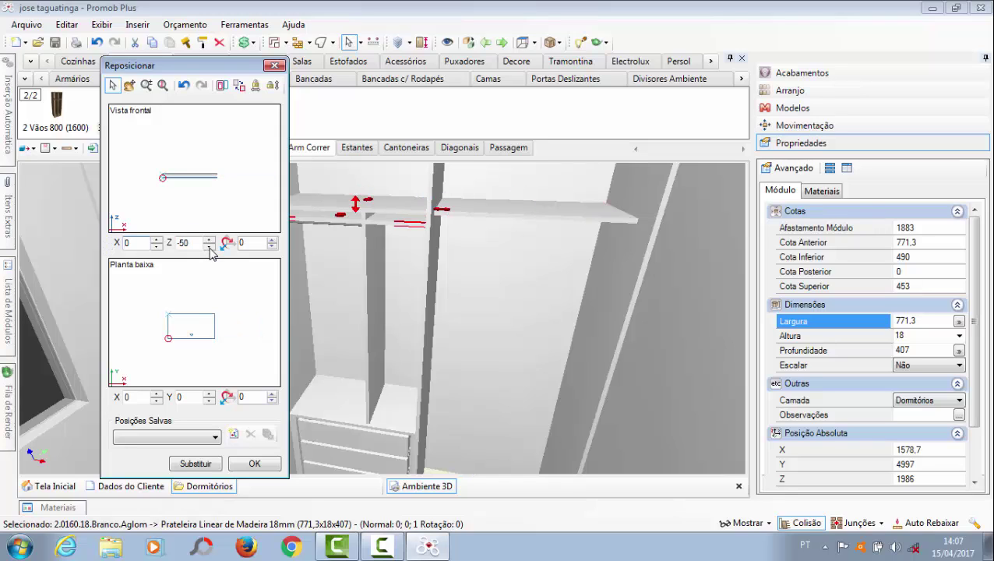
pyautogui.click(208, 246)
pyautogui.click(209, 246)
pyautogui.click(209, 246)
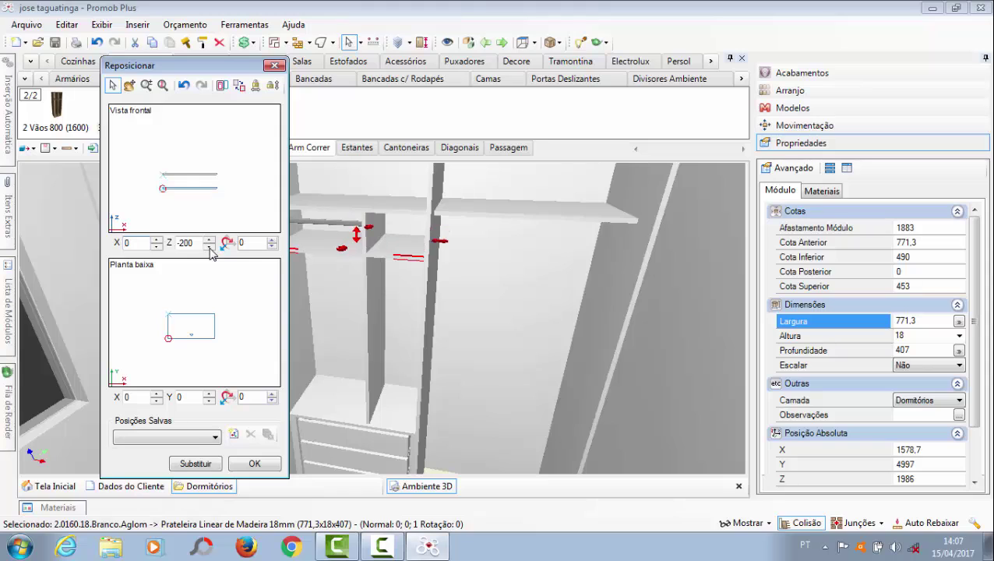
pyautogui.click(209, 246)
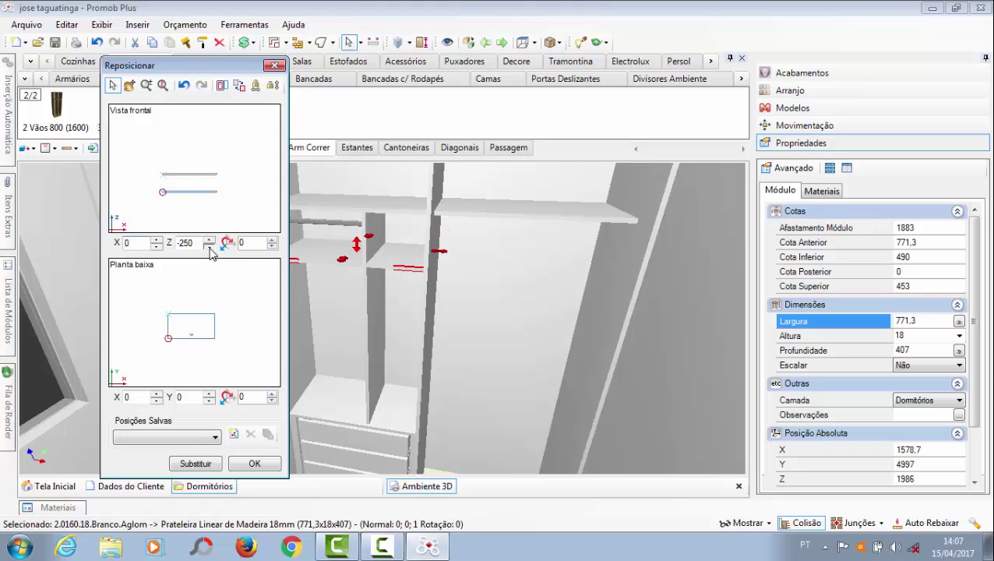
pyautogui.click(208, 246)
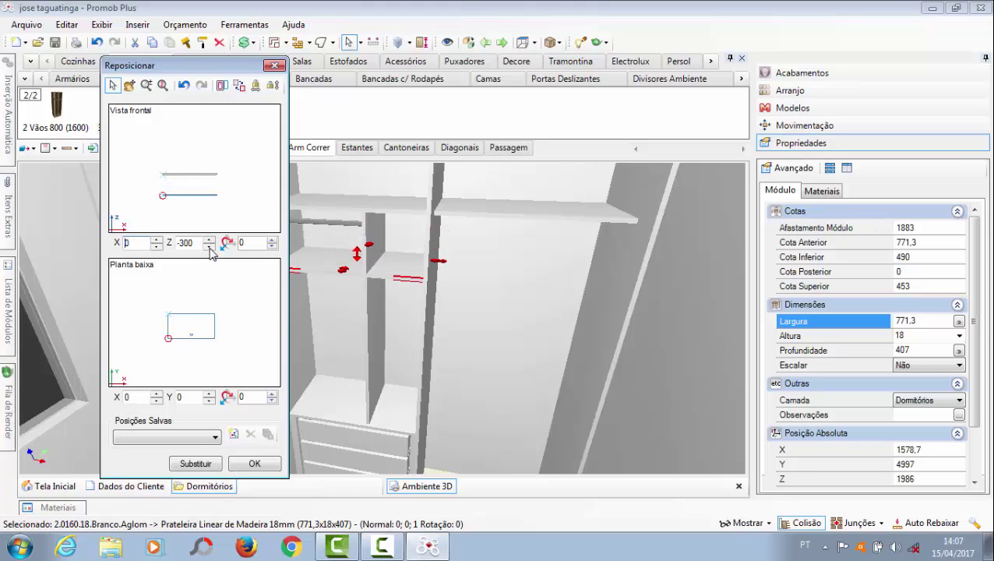
pyautogui.click(255, 464)
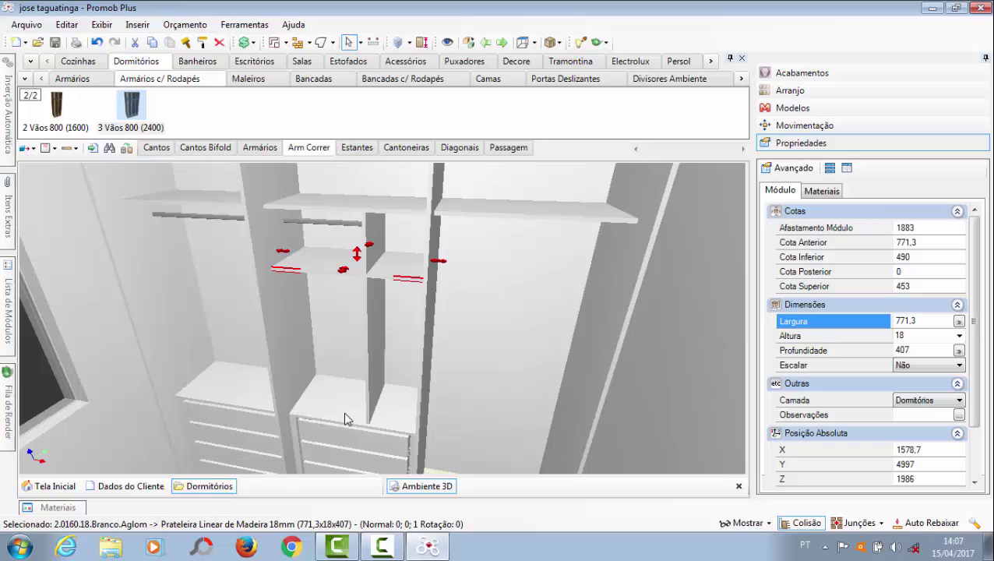
# - Try setting the shelf width to 300 in its properties, then undo the change
pyautogui.click(285, 253)
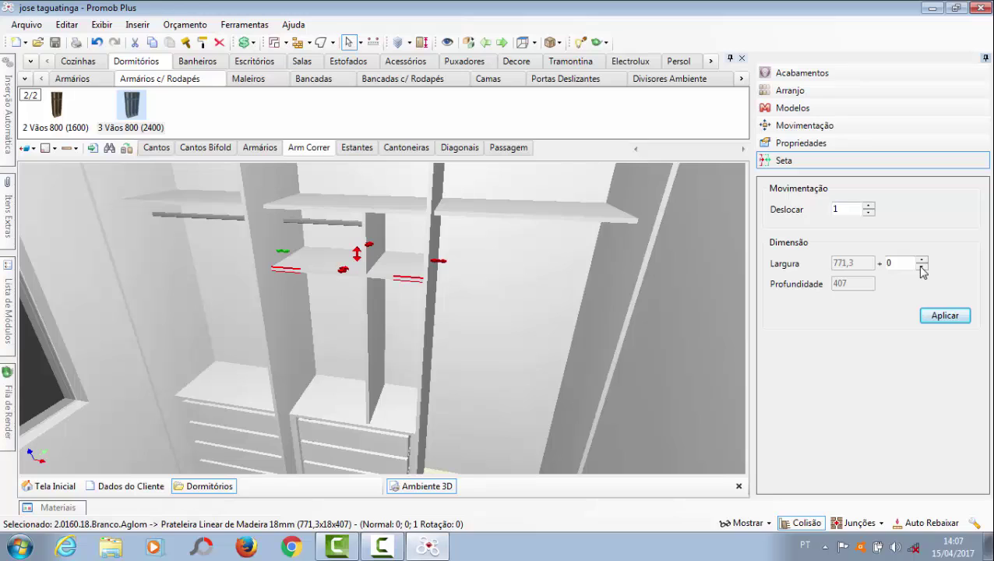
pyautogui.click(405, 272)
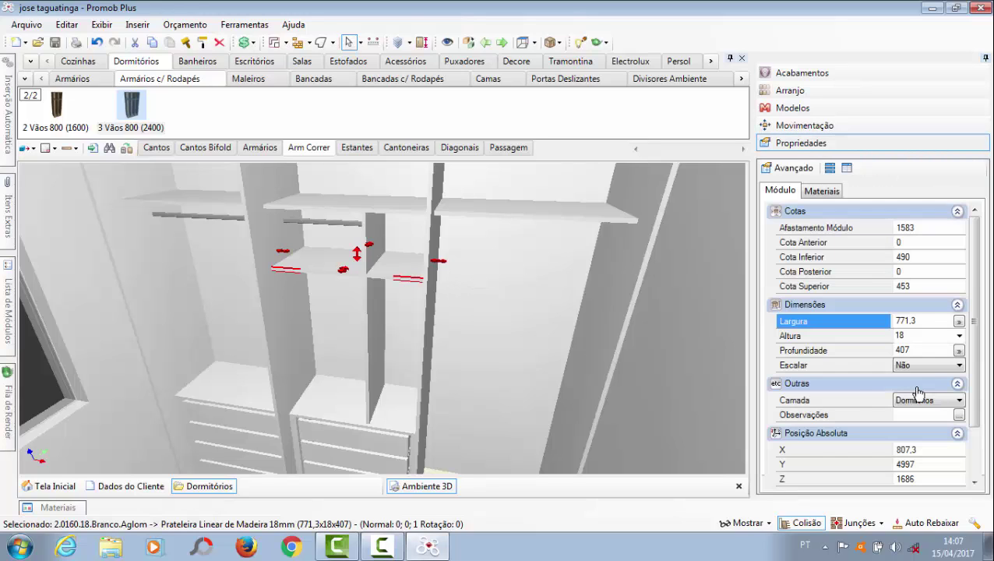
pyautogui.click(864, 319)
pyautogui.write('300')
pyautogui.press('Return')
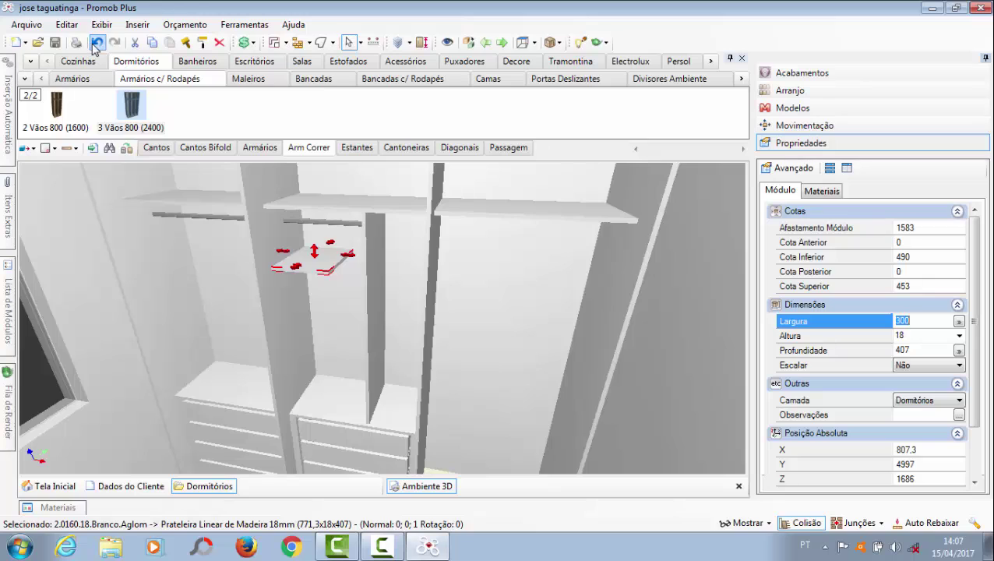
pyautogui.click(97, 42)
# - Narrow the shelf from its left end with Largura offsets, first to 300, then by -15 to 285
pyautogui.click(284, 251)
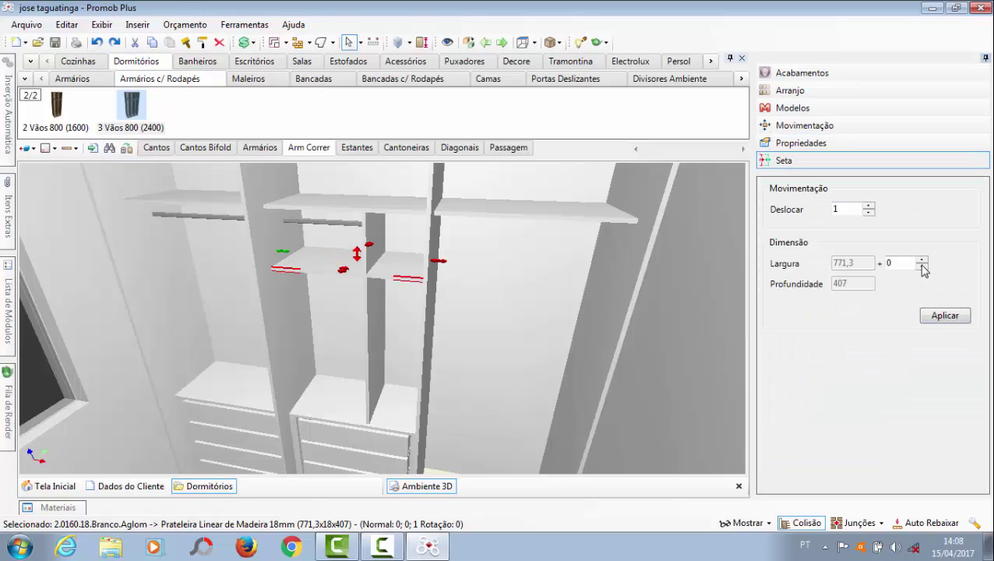
pyautogui.click(921, 266)
pyautogui.moveTo(889, 263); pyautogui.dragTo(904, 263)
pyautogui.write('-471,3')
pyautogui.click(945, 317)
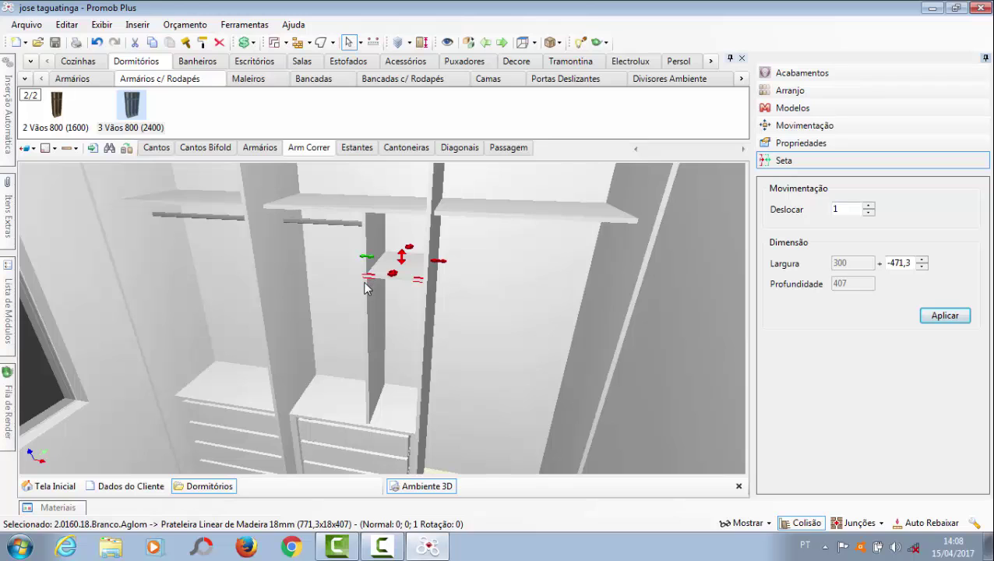
pyautogui.scroll(1, 390, 287)
pyautogui.scroll(1, 387, 286)
pyautogui.scroll(1, 387, 285)
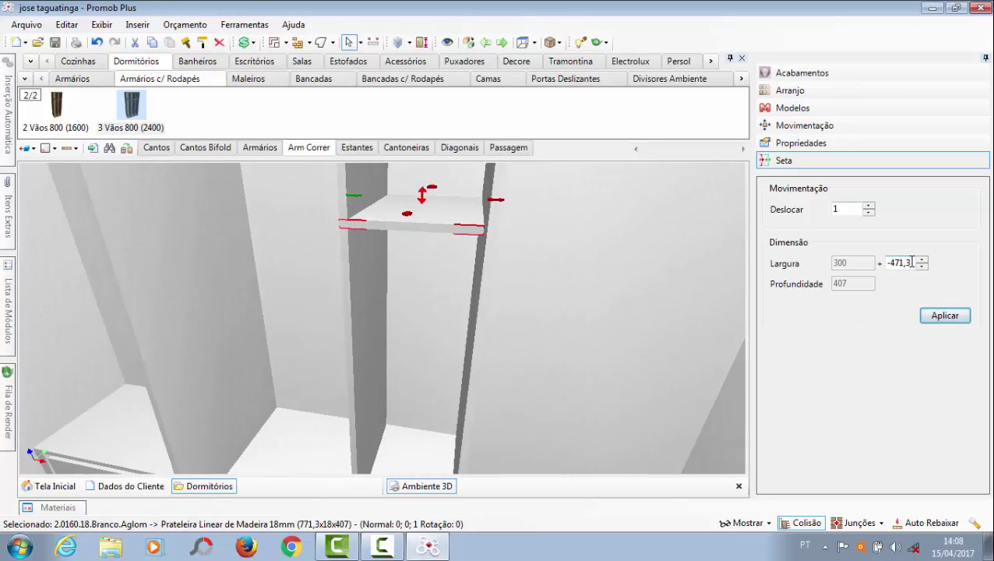
pyautogui.moveTo(912, 263); pyautogui.dragTo(869, 263)
pyautogui.write('-15')
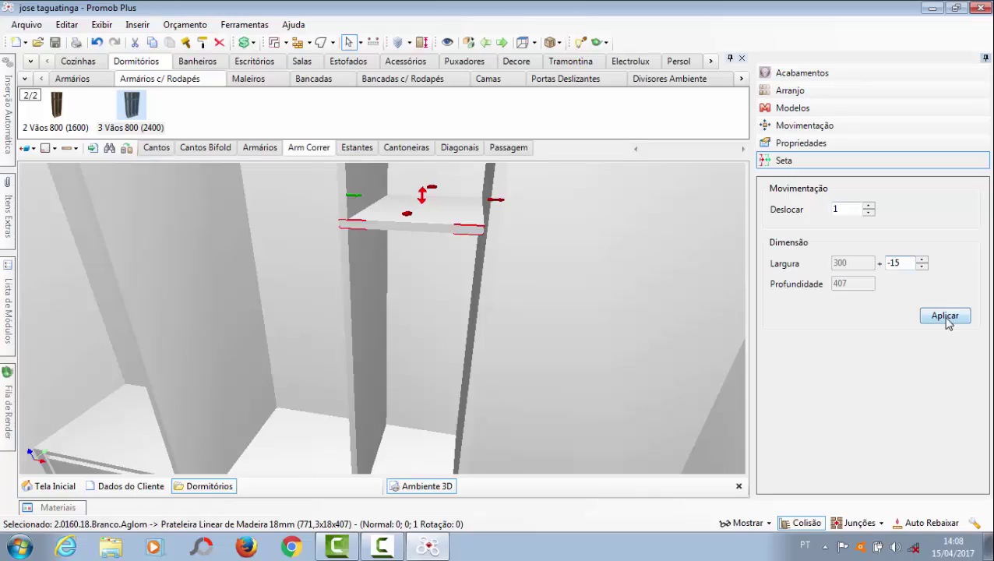
pyautogui.click(945, 316)
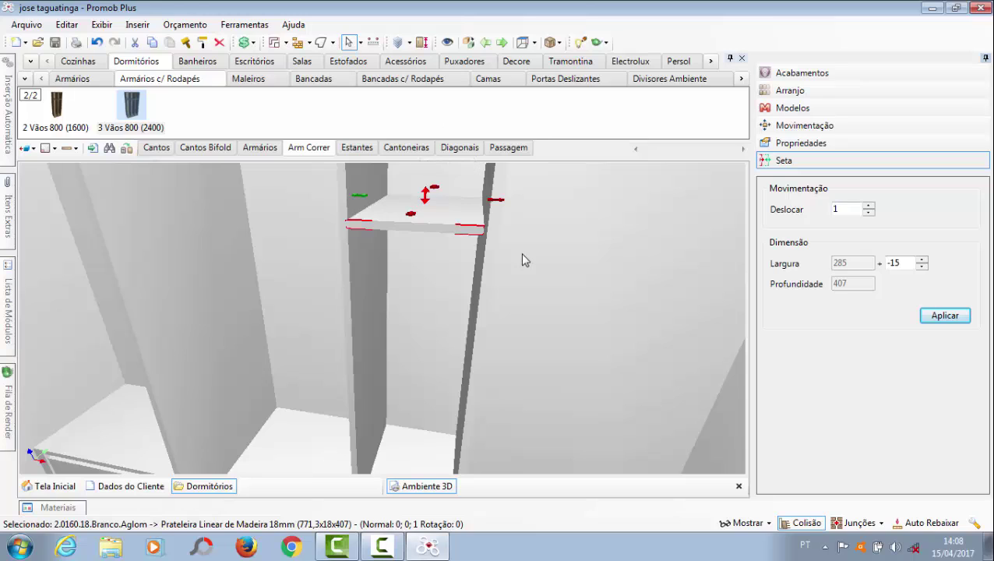
pyautogui.rightClick(444, 226)
# - Duplicate the narrow shelf and place the copy at X 0, Z -300 below it
pyautogui.click(456, 216)
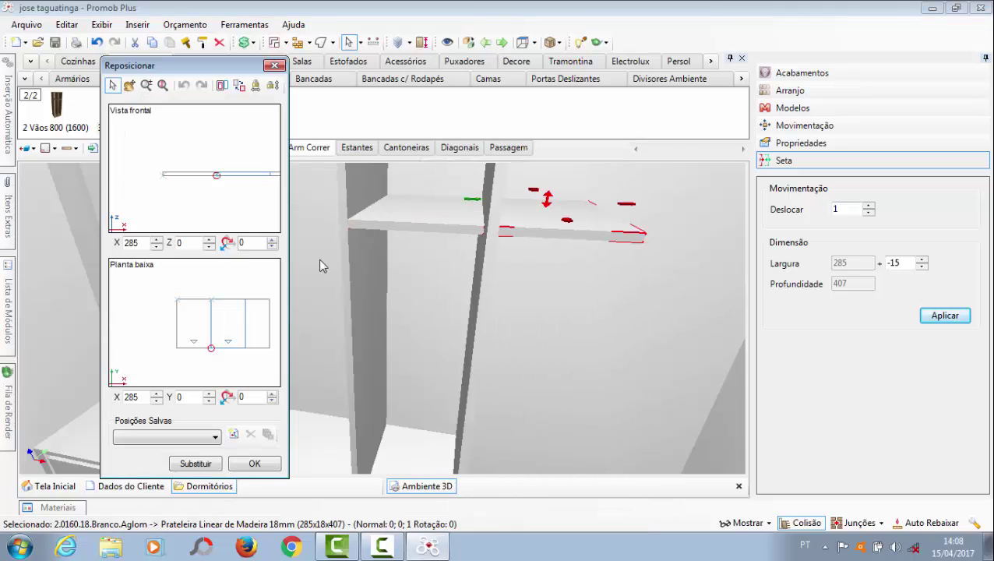
pyautogui.doubleClick(142, 242)
pyautogui.write('0')
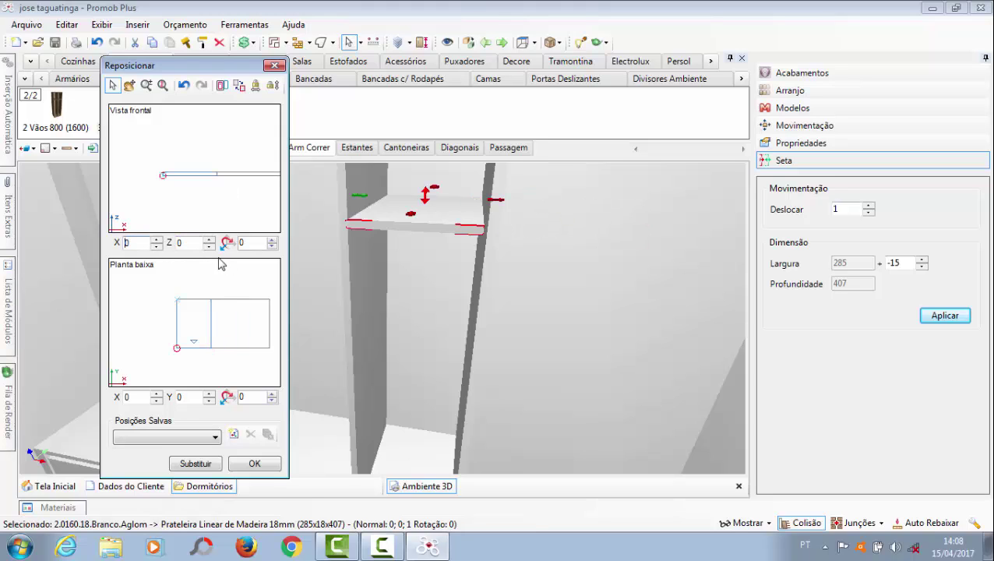
pyautogui.click(208, 245)
pyautogui.click(209, 246)
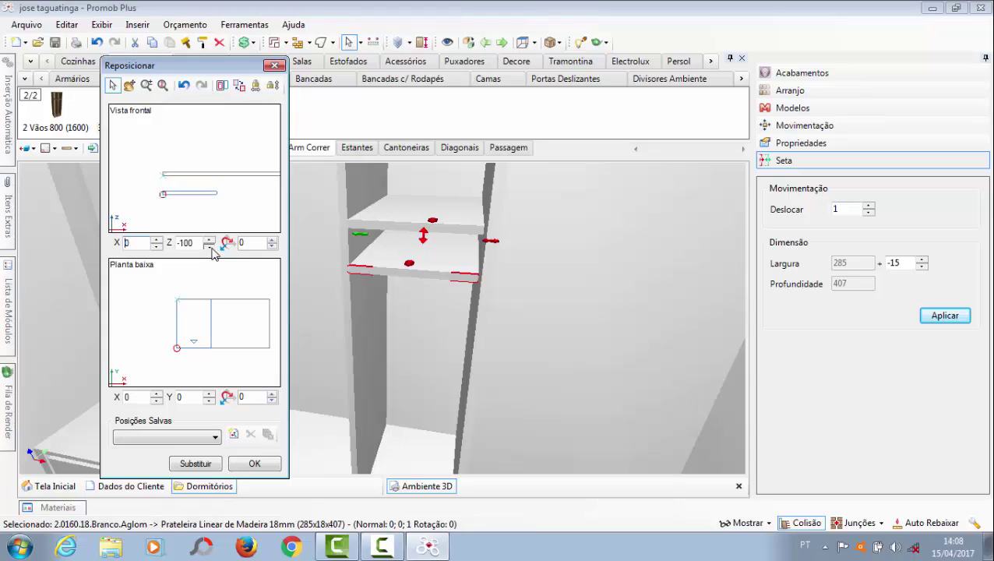
pyautogui.click(209, 245)
pyautogui.click(209, 246)
pyautogui.click(209, 246)
pyautogui.click(209, 245)
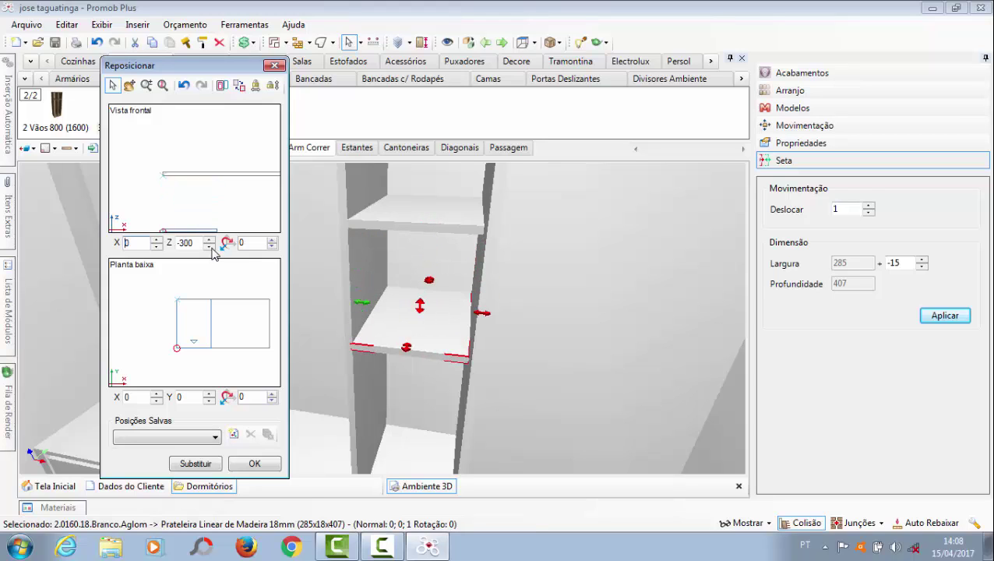
pyautogui.click(255, 464)
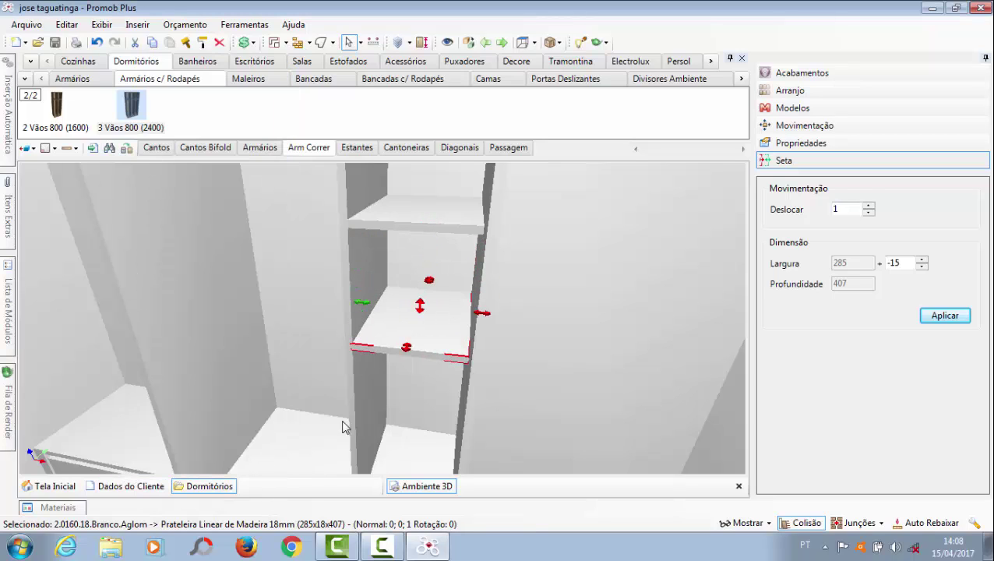
# - Duplicate the lower narrow shelf again for a third shelf in the compartment
pyautogui.rightClick(383, 340)
pyautogui.click(413, 215)
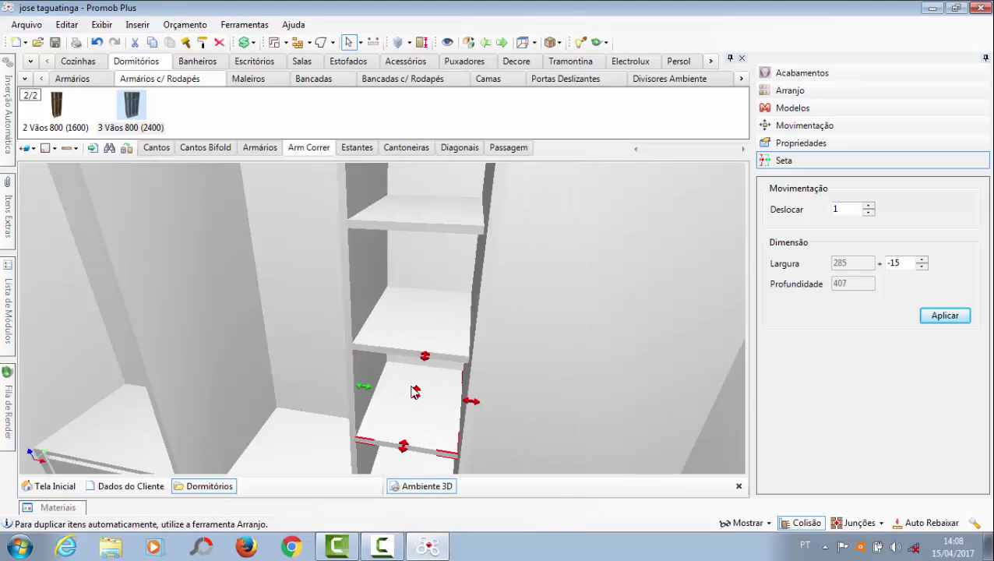
pyautogui.scroll(-5, 415, 392)
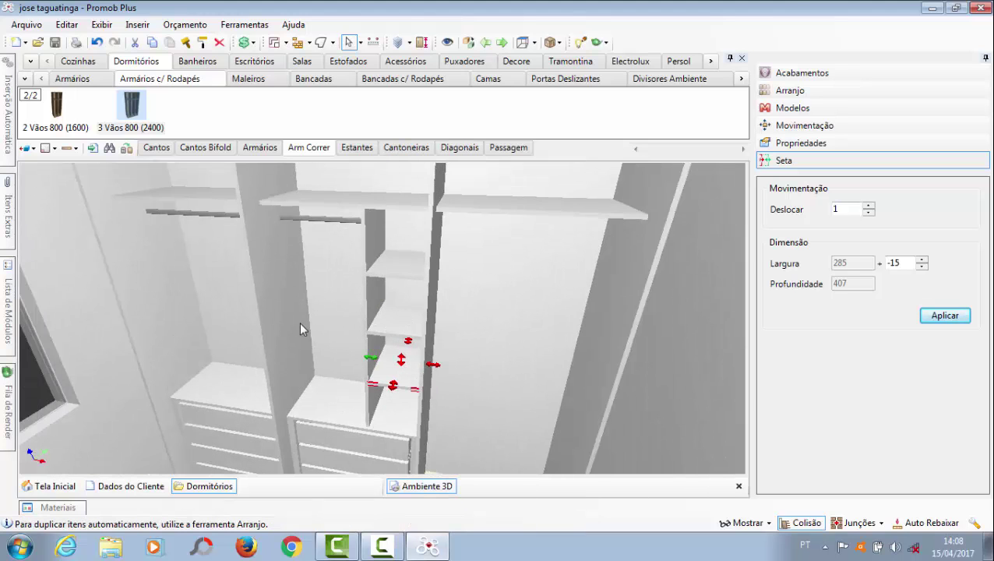
pyautogui.scroll(-2, 301, 325)
pyautogui.scroll(-2, 301, 326)
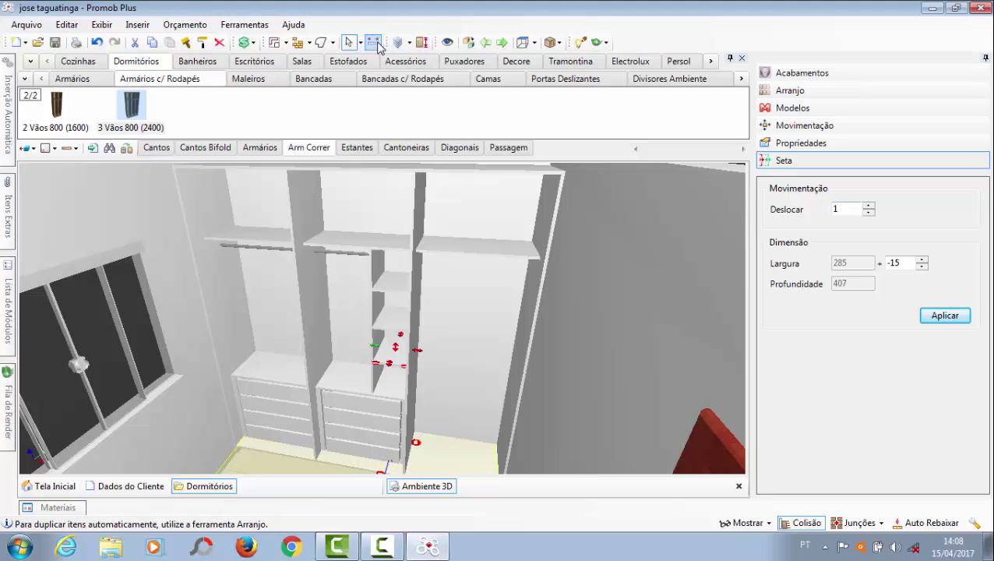
# - Orbit to a left-side angle to inspect the stacked shelves, then select the wardrobe
pyautogui.click(360, 42)
pyautogui.click(386, 88)
pyautogui.moveTo(433, 330)
pyautogui.mouseDown()
pyautogui.moveTo(404, 339)
pyautogui.moveTo(427, 309)
pyautogui.moveTo(461, 315)
pyautogui.moveTo(492, 338)
pyautogui.moveTo(397, 352)
pyautogui.moveTo(424, 368)
pyautogui.mouseUp()
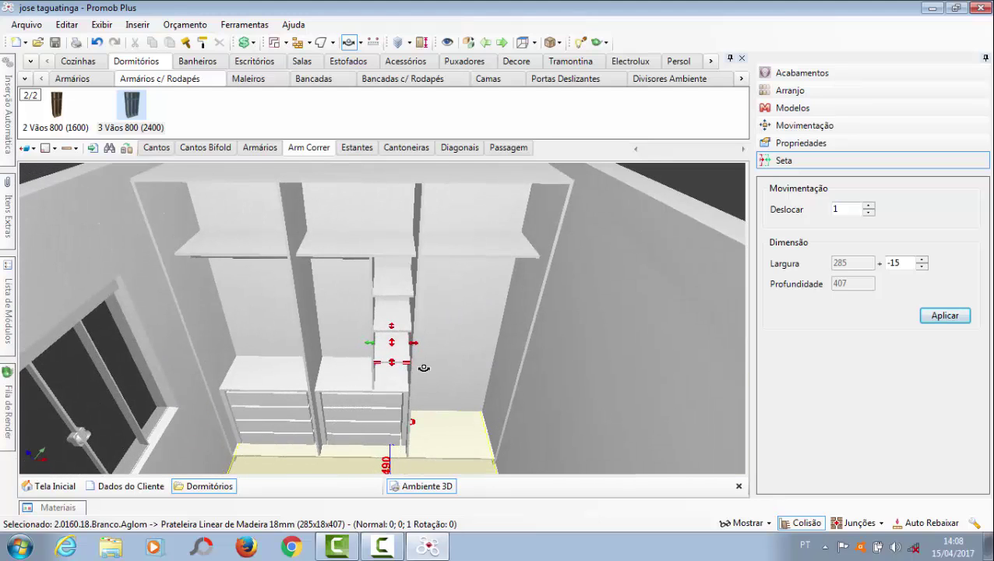
pyautogui.scroll(-3, 407, 304)
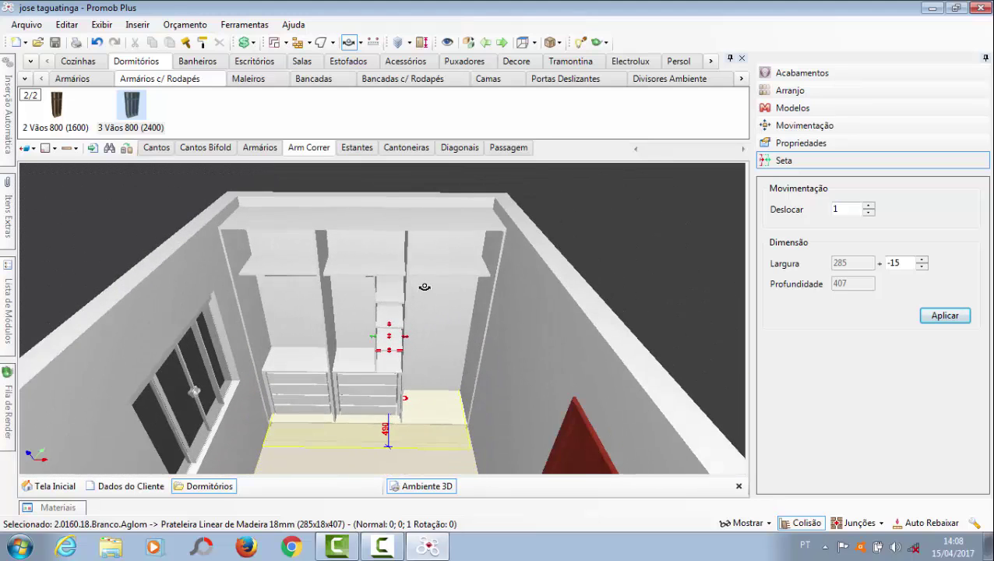
pyautogui.moveTo(390, 332)
pyautogui.mouseDown()
pyautogui.moveTo(362, 317)
pyautogui.moveTo(347, 288)
pyautogui.moveTo(369, 279)
pyautogui.mouseUp()
pyautogui.scroll(2, 362, 317)
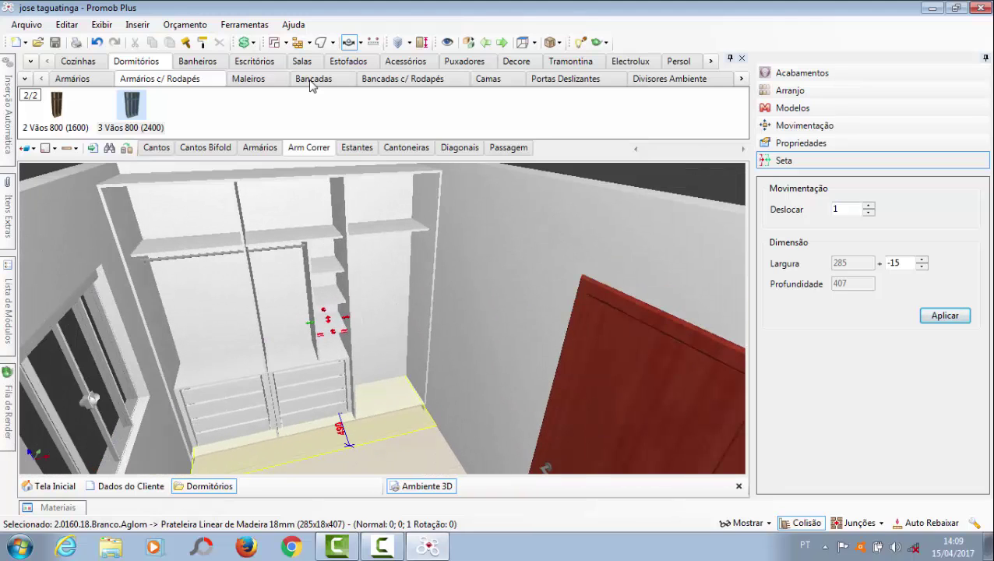
pyautogui.click(359, 42)
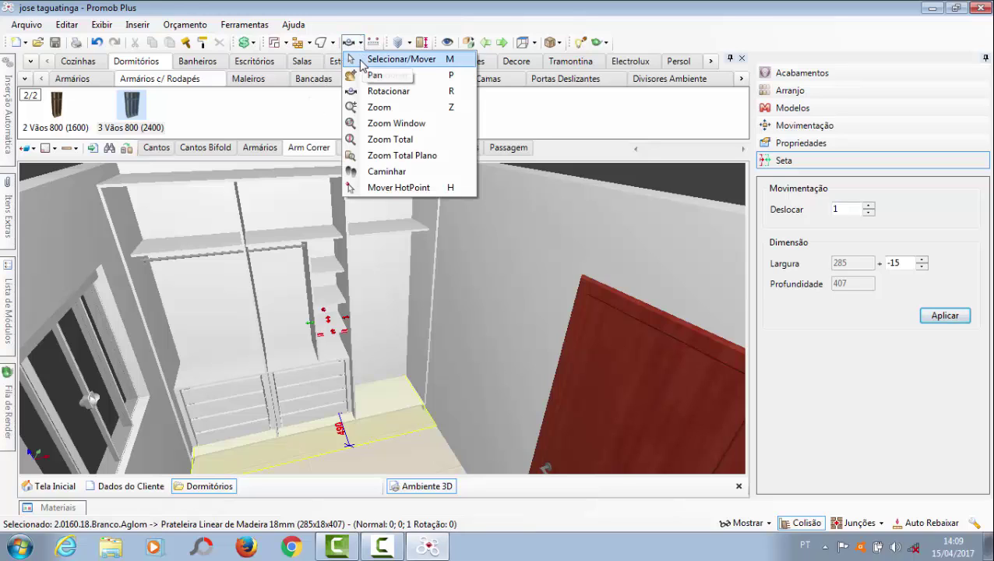
pyautogui.click(363, 59)
pyautogui.click(380, 214)
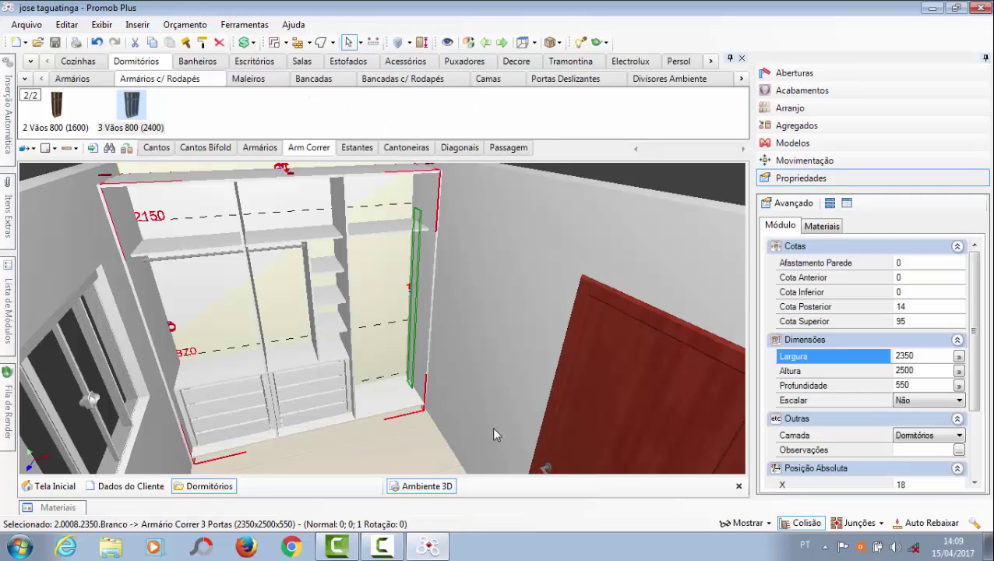
# - In Agregados for 03 (Deslizantes 800mm), enable the Central (p/ Gav e Sapateira) unit under Gavetas
pyautogui.click(802, 127)
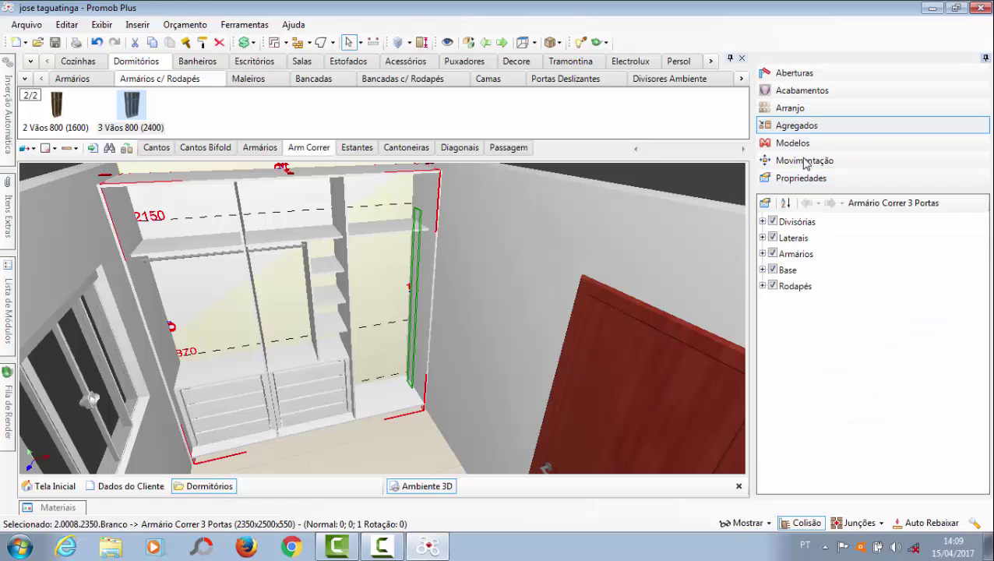
pyautogui.click(763, 254)
pyautogui.doubleClick(819, 304)
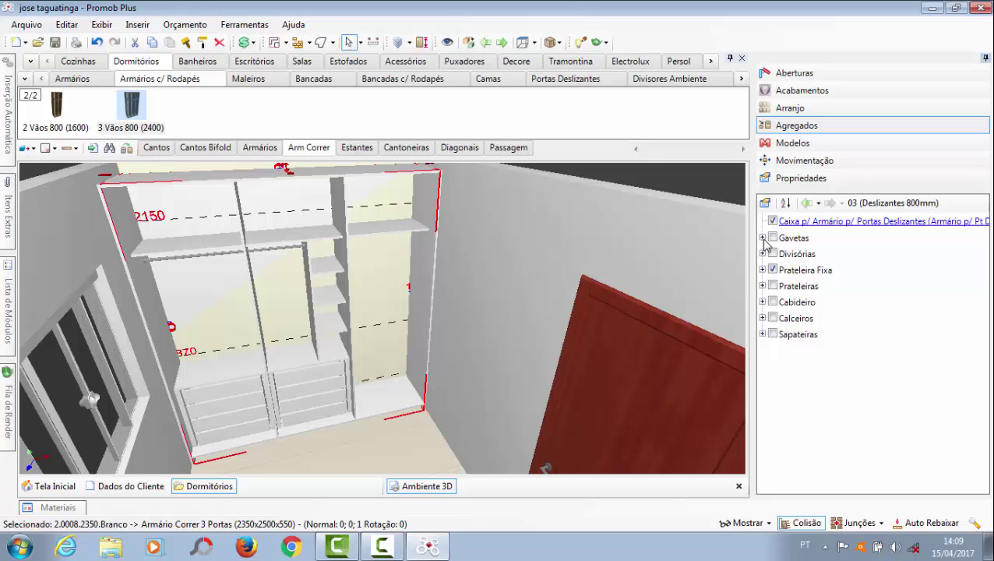
pyautogui.click(763, 238)
pyautogui.click(802, 273)
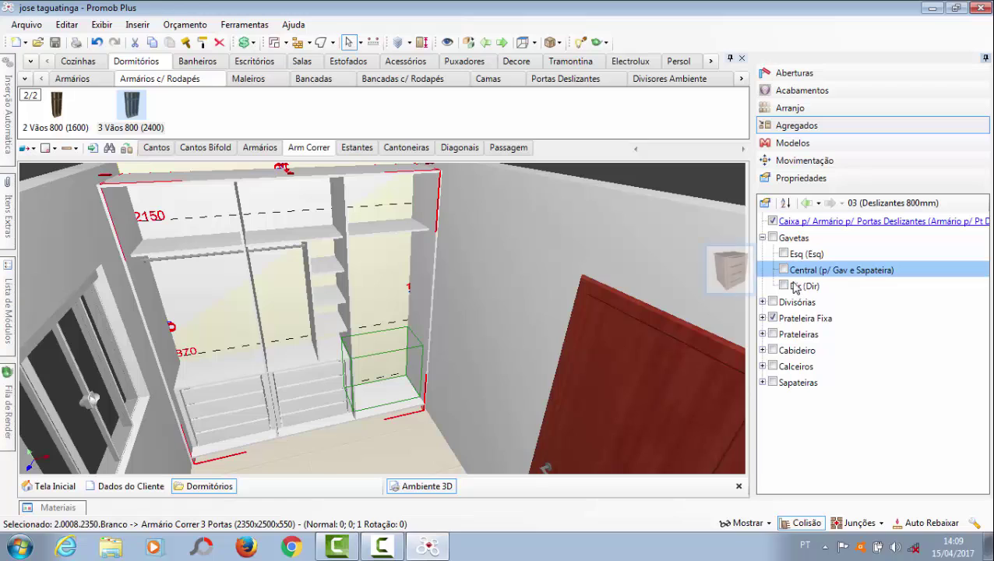
pyautogui.click(763, 382)
pyautogui.click(824, 401)
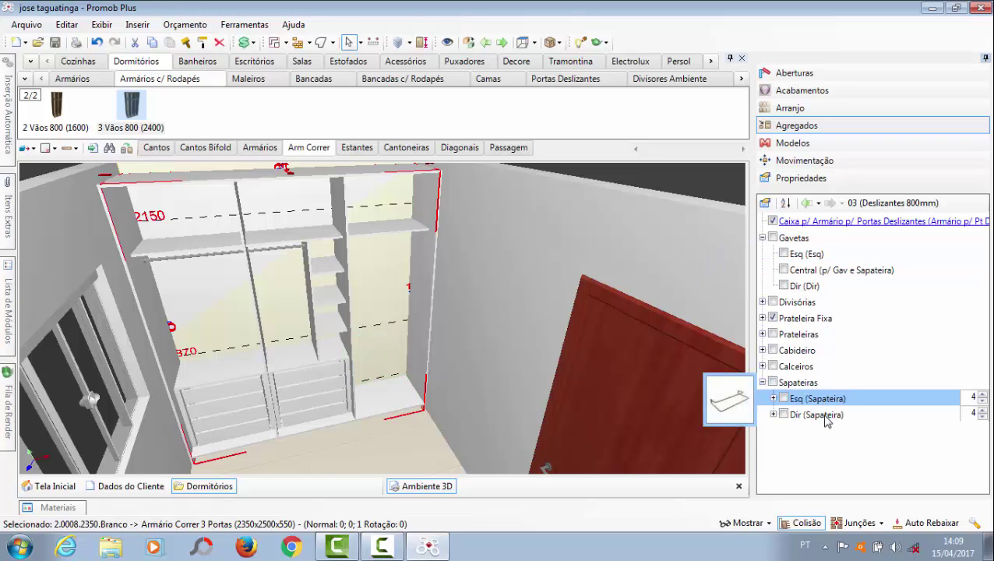
pyautogui.click(826, 415)
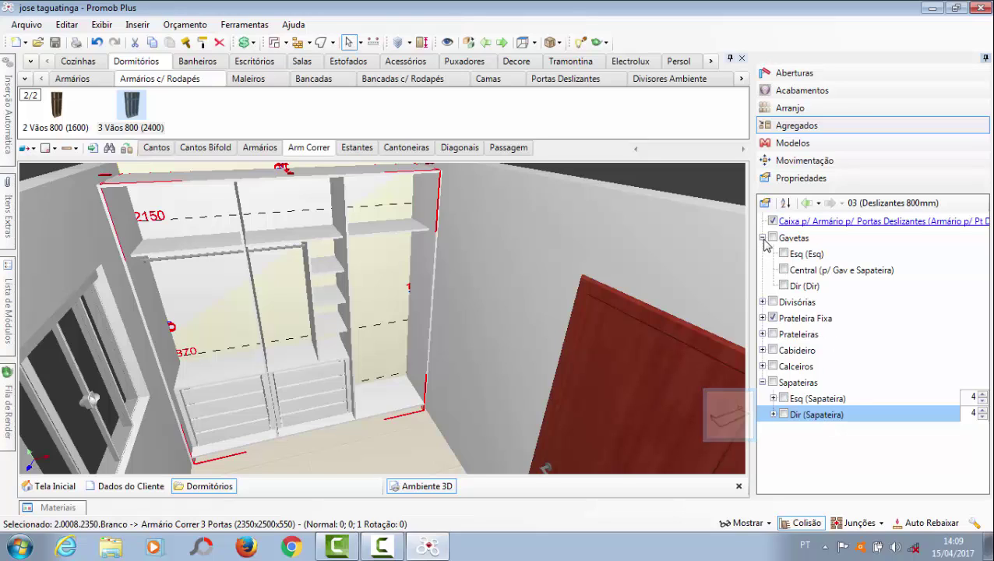
pyautogui.click(794, 273)
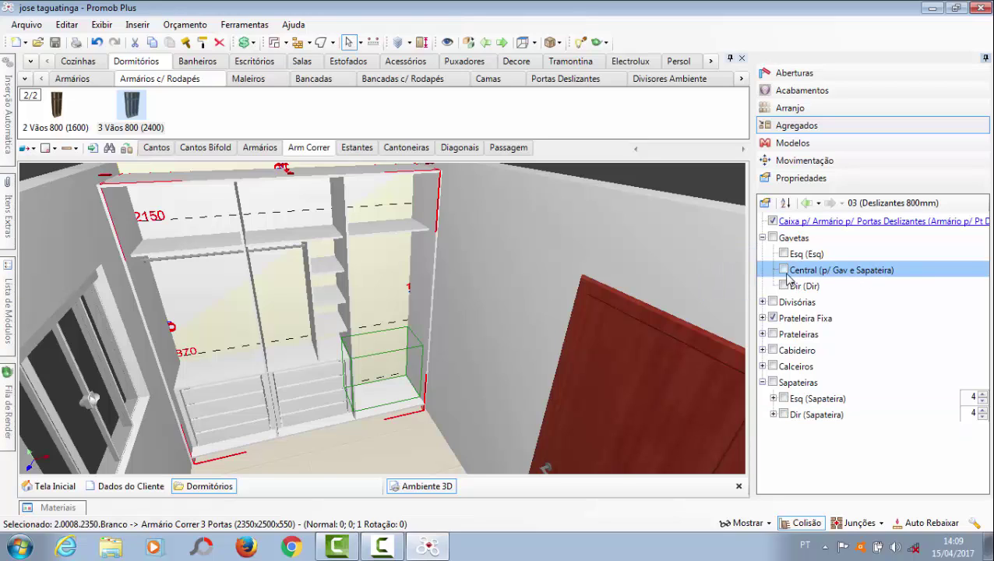
pyautogui.click(784, 270)
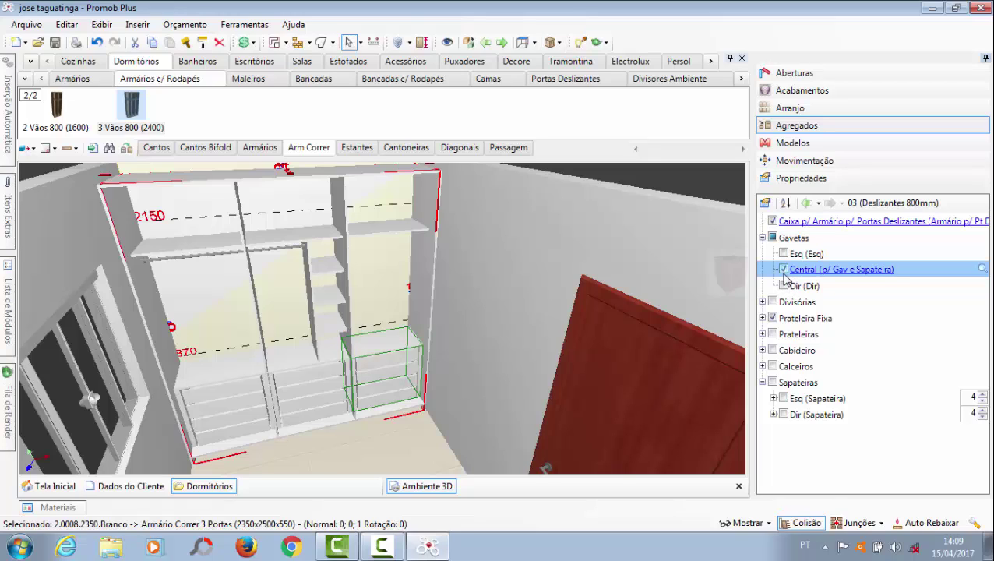
# - Fit the central unit with a Sapateira shoe rack in place of its drawers
pyautogui.doubleClick(852, 271)
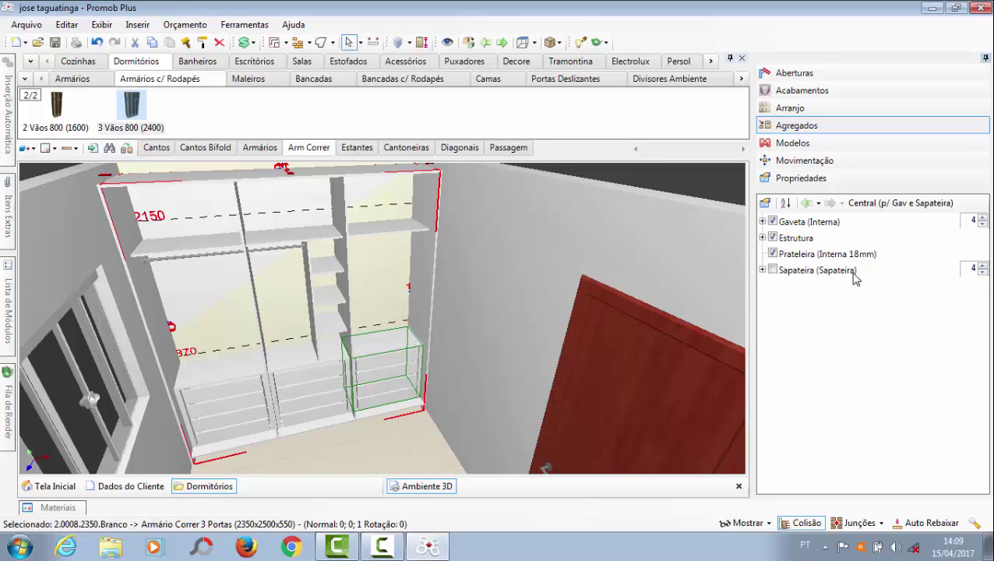
pyautogui.click(773, 269)
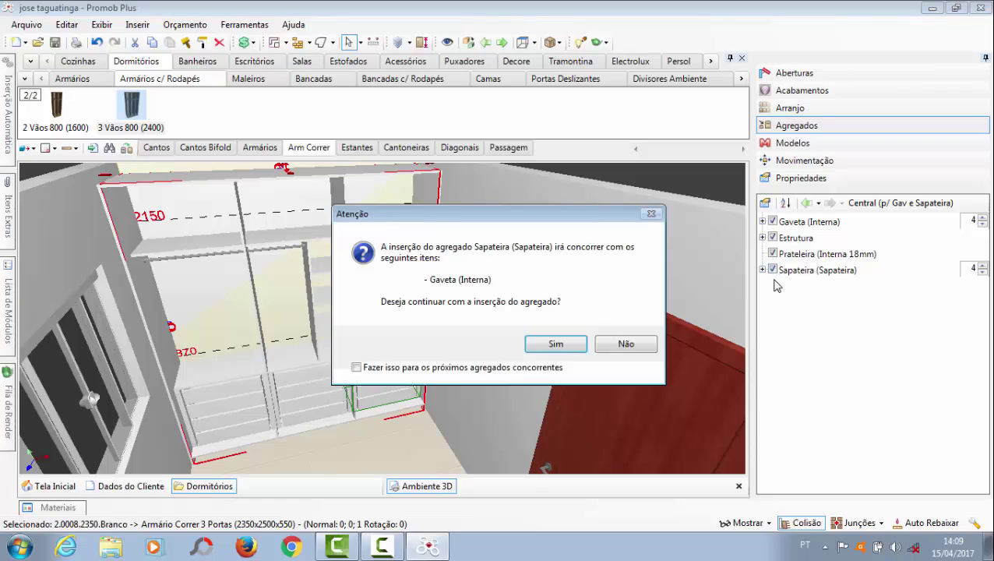
pyautogui.click(355, 368)
pyautogui.click(574, 349)
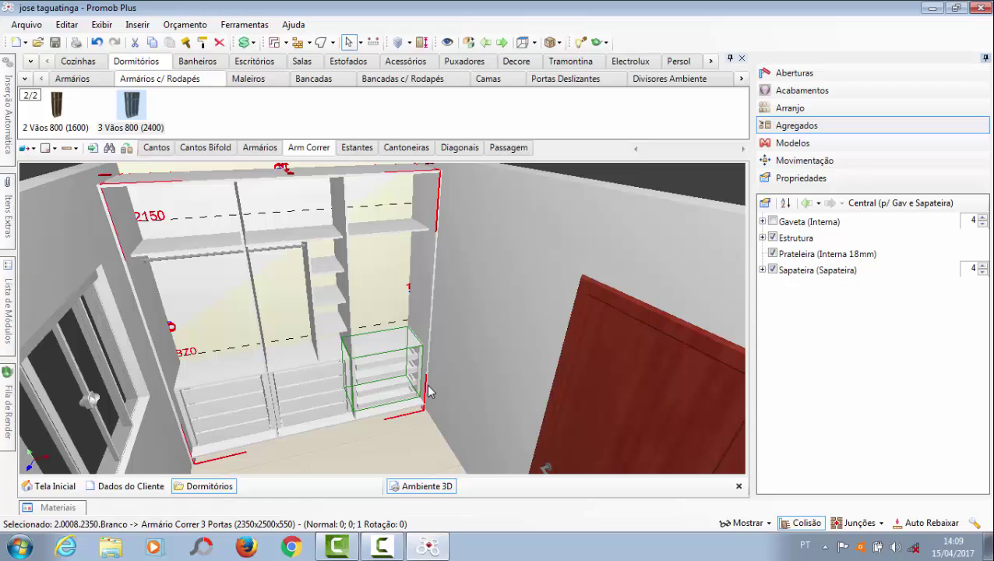
pyautogui.click(809, 203)
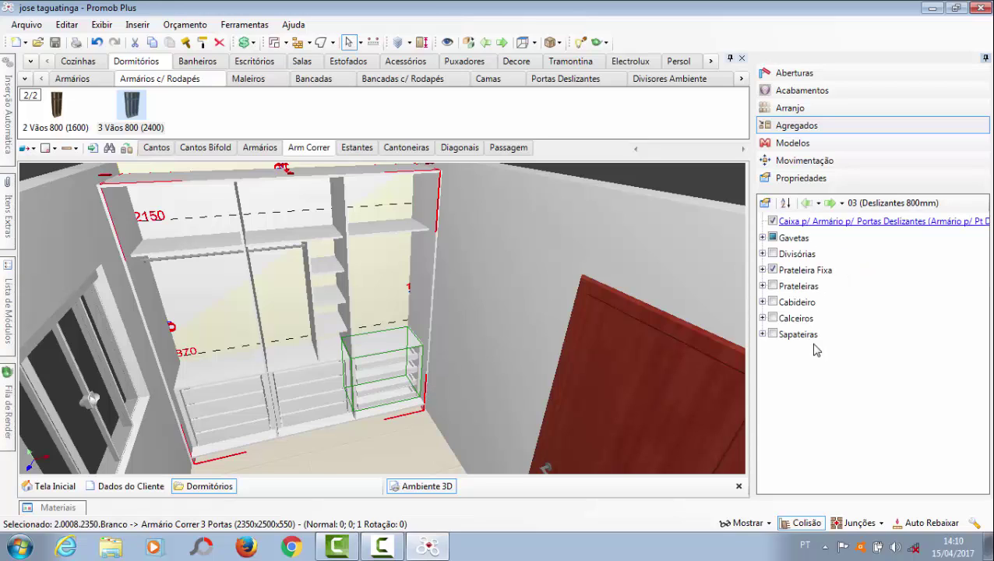
# - Enable the Sup (Cabideiro) upper hanging rail for the third bay
pyautogui.click(764, 303)
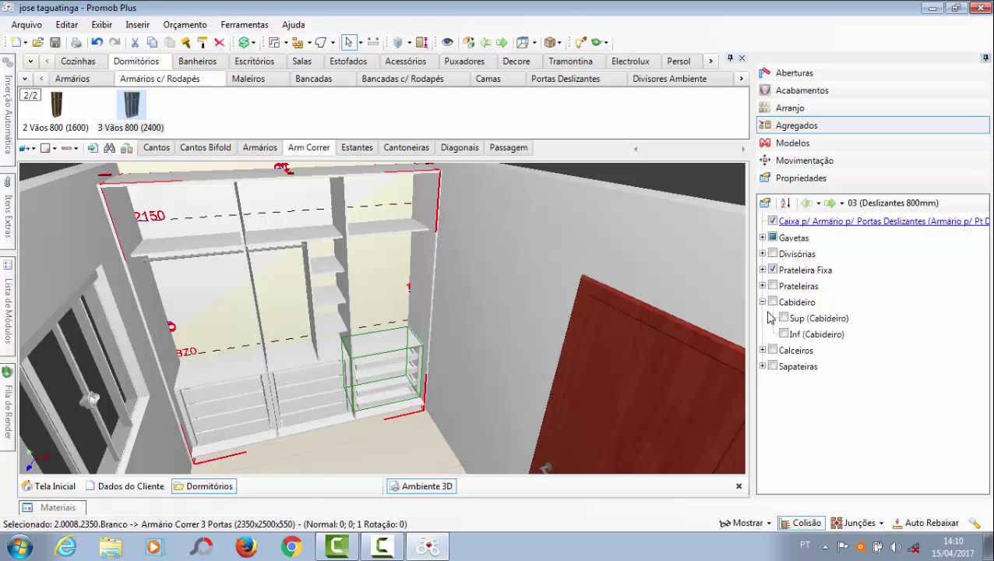
pyautogui.click(793, 320)
pyautogui.click(784, 318)
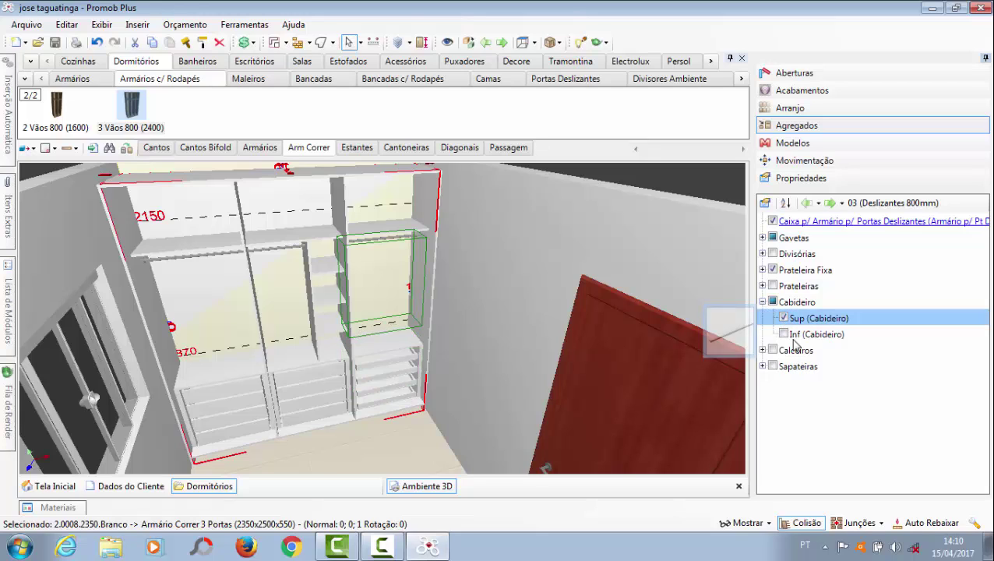
pyautogui.click(527, 243)
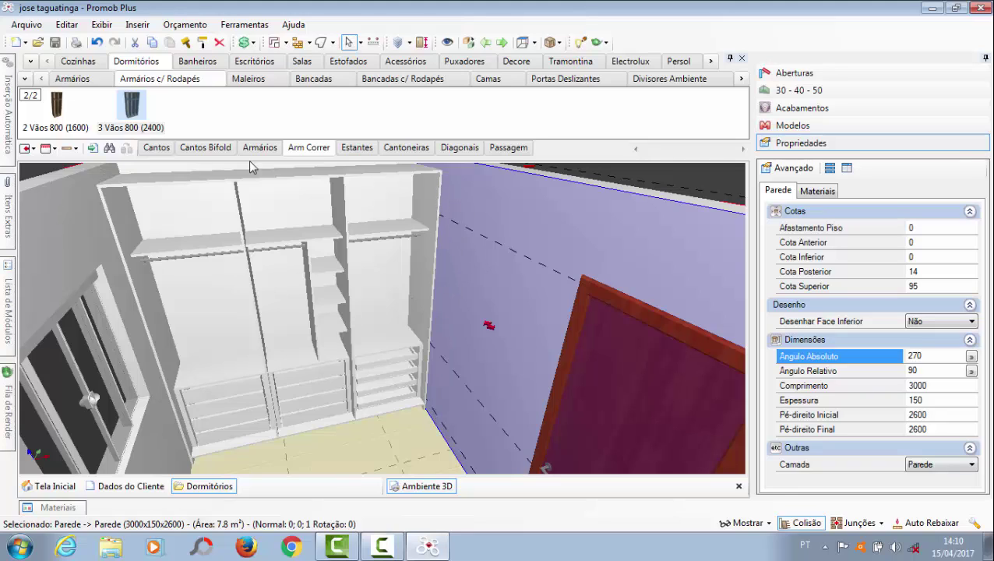
pyautogui.scroll(-2, 402, 257)
pyautogui.scroll(-1, 381, 281)
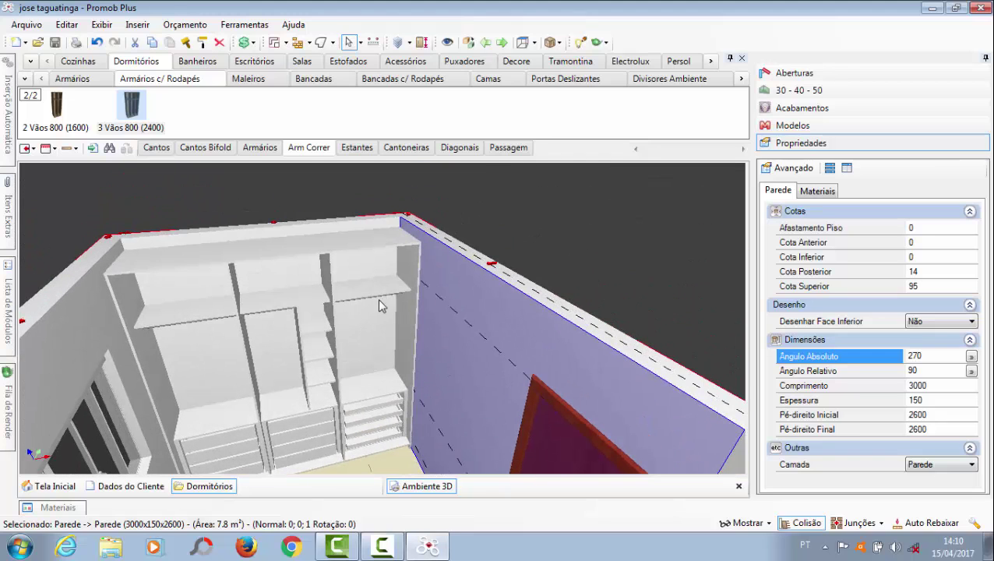
pyautogui.click(360, 42)
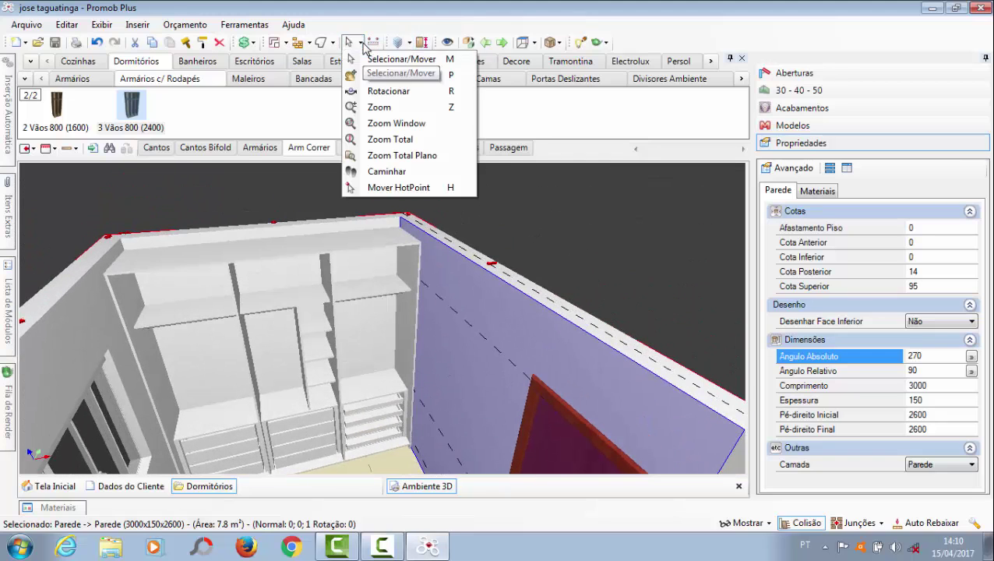
pyautogui.click(375, 91)
pyautogui.moveTo(349, 312); pyautogui.dragTo(351, 313)
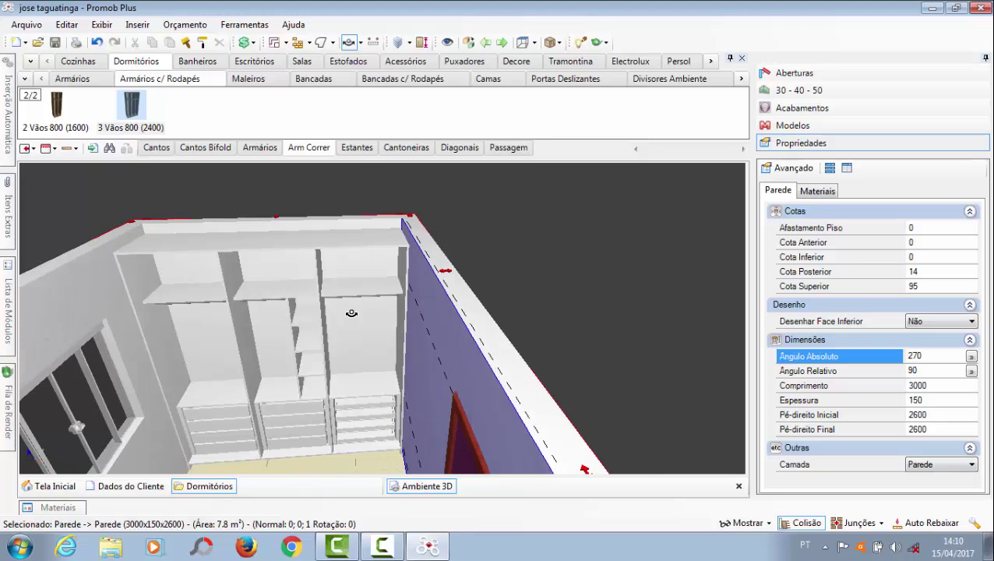
pyautogui.moveTo(361, 278)
pyautogui.mouseDown()
pyautogui.moveTo(357, 246)
pyautogui.moveTo(343, 280)
pyautogui.mouseUp()
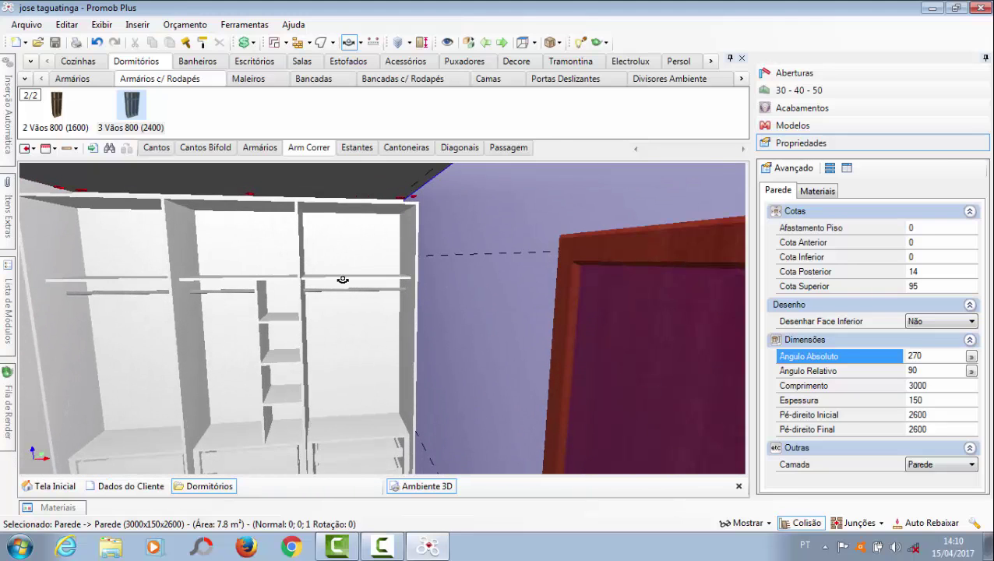
pyautogui.moveTo(278, 341)
pyautogui.mouseDown()
pyautogui.moveTo(343, 304)
pyautogui.moveTo(363, 331)
pyautogui.moveTo(508, 336)
pyautogui.mouseUp()
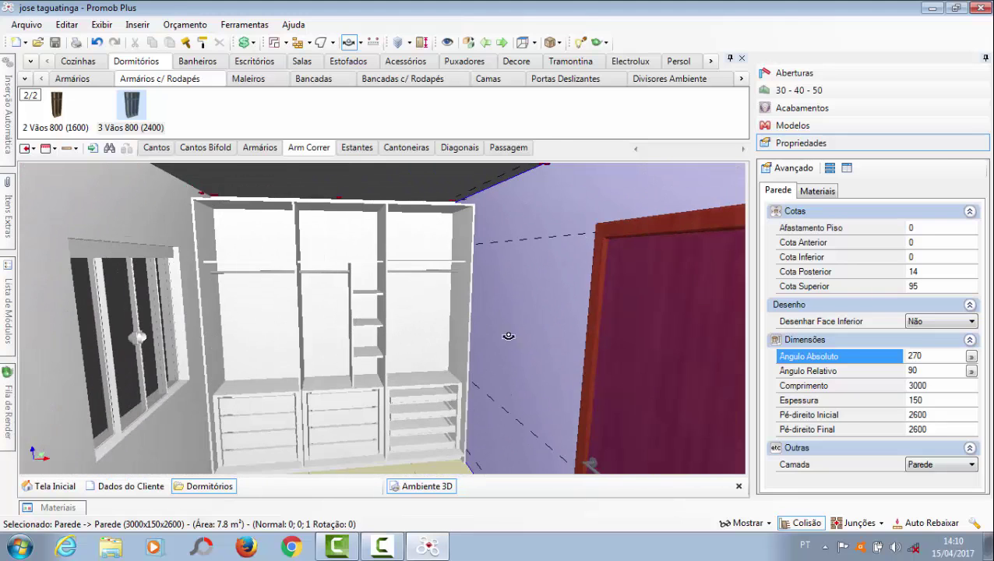
pyautogui.moveTo(363, 261)
pyautogui.mouseDown()
pyautogui.moveTo(372, 306)
pyautogui.moveTo(352, 336)
pyautogui.mouseUp()
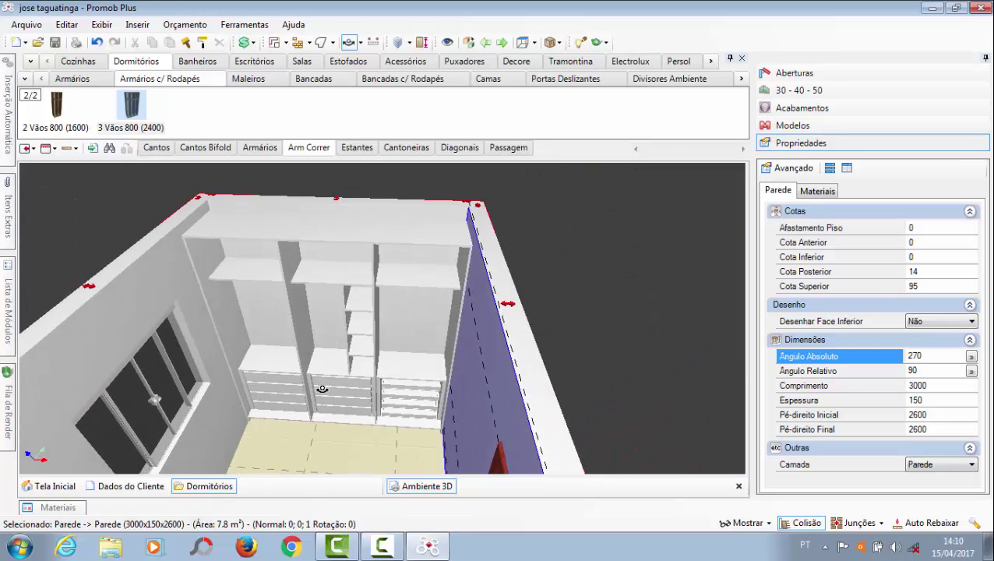
pyautogui.moveTo(322, 389)
pyautogui.mouseDown()
pyautogui.moveTo(388, 350)
pyautogui.moveTo(366, 304)
pyautogui.moveTo(380, 295)
pyautogui.moveTo(368, 332)
pyautogui.moveTo(327, 343)
pyautogui.moveTo(321, 372)
pyautogui.moveTo(341, 349)
pyautogui.mouseUp()
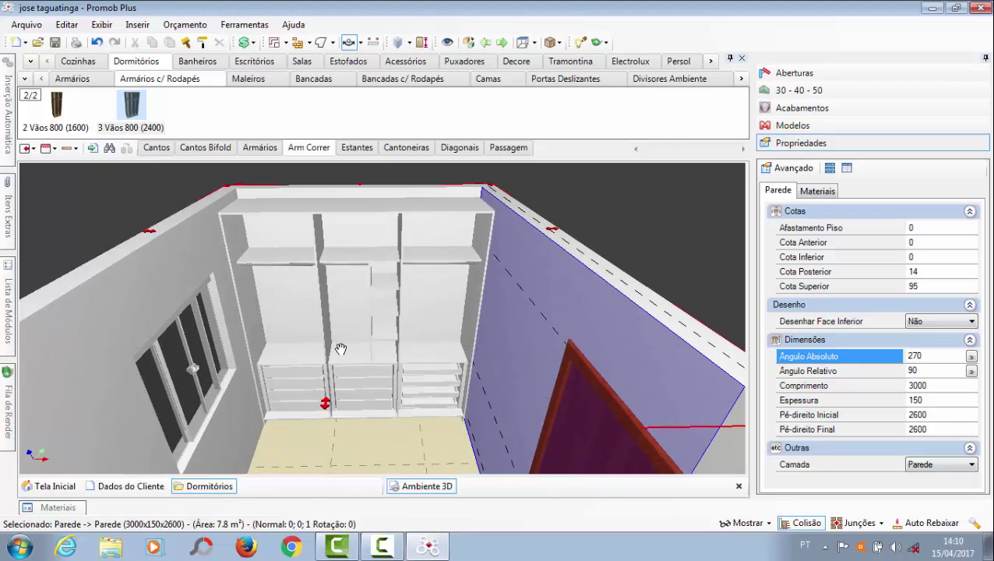
pyautogui.scroll(2, 340, 349)
pyautogui.scroll(3, 341, 350)
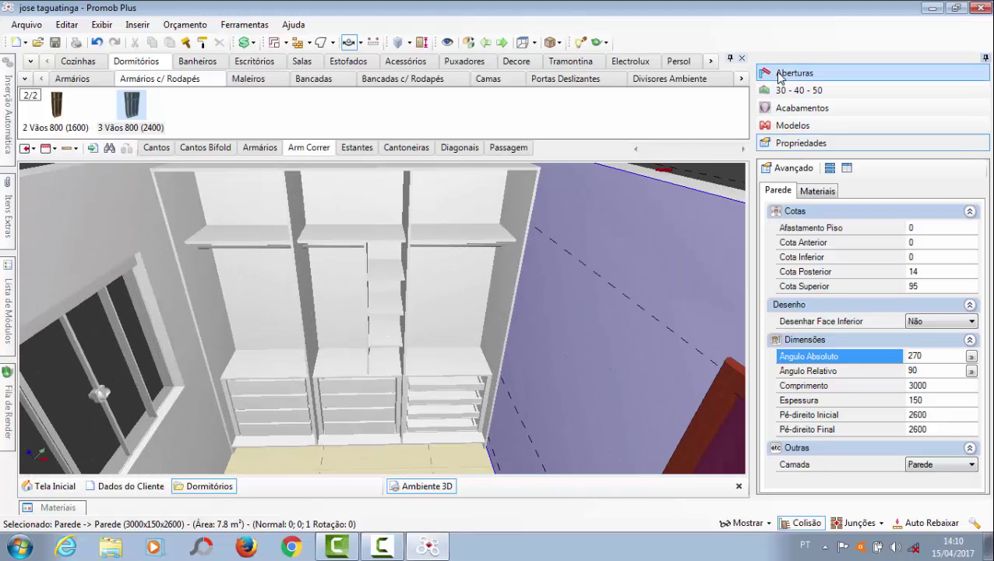
# - Show the Aberturas panel, then select the walls and the sliding wardrobe in Selecionar/Mover mode
pyautogui.click(779, 74)
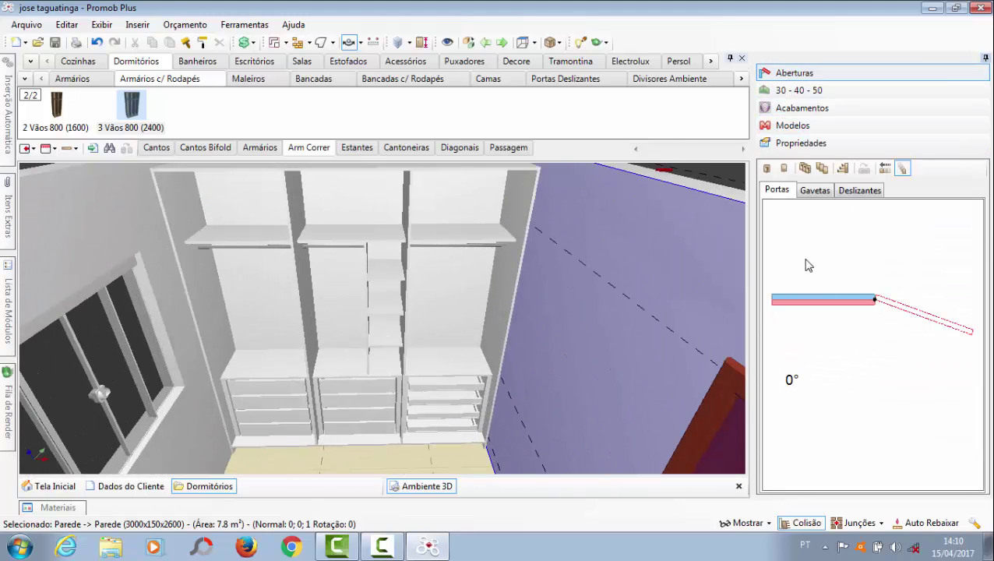
pyautogui.click(359, 42)
pyautogui.click(382, 58)
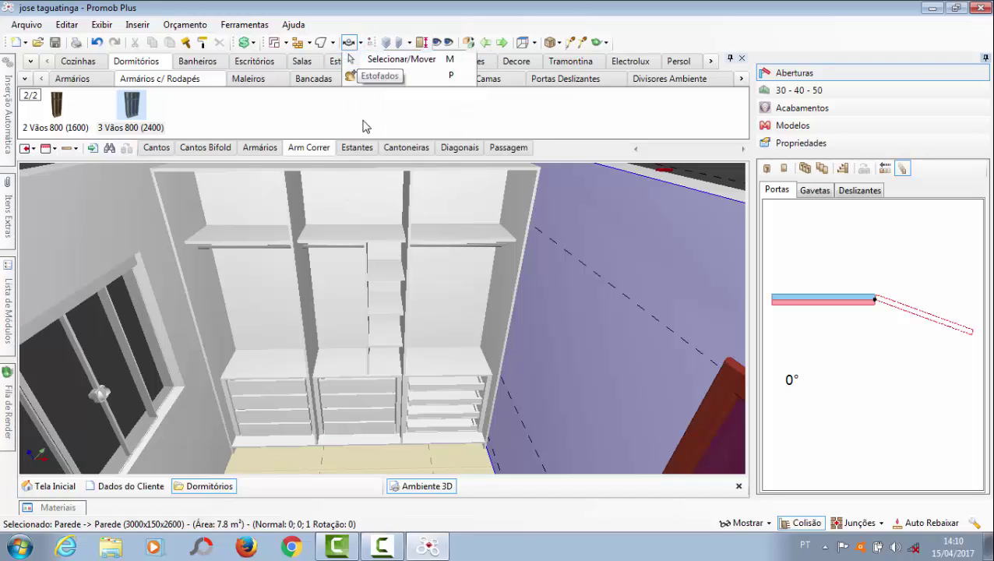
pyautogui.click(452, 246)
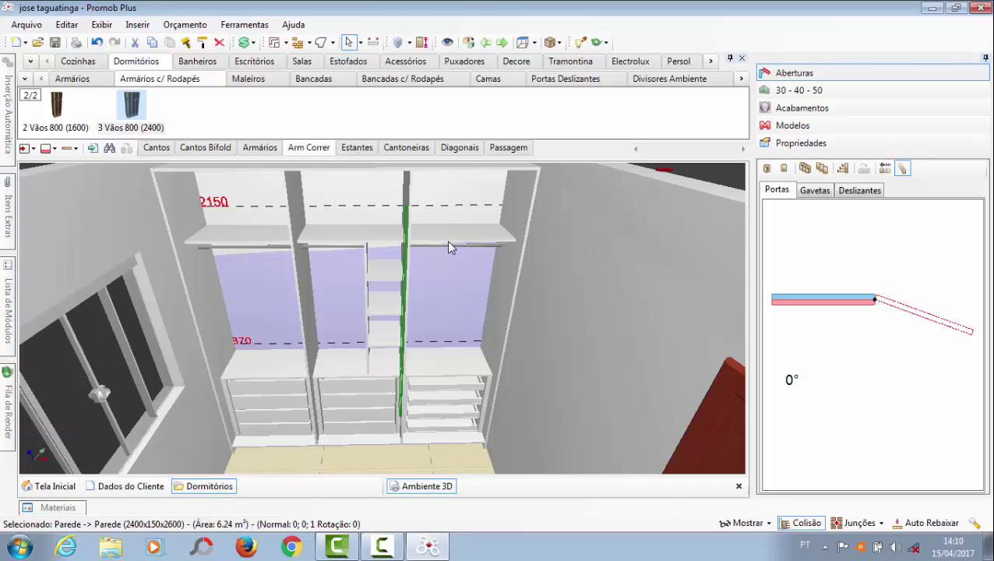
pyautogui.click(173, 204)
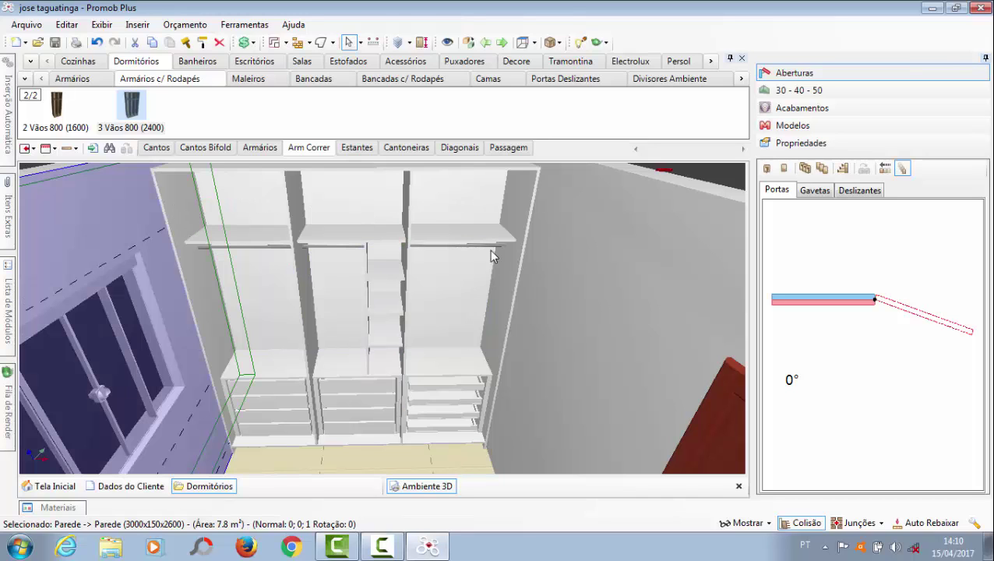
pyautogui.scroll(-3, 492, 255)
pyautogui.click(538, 274)
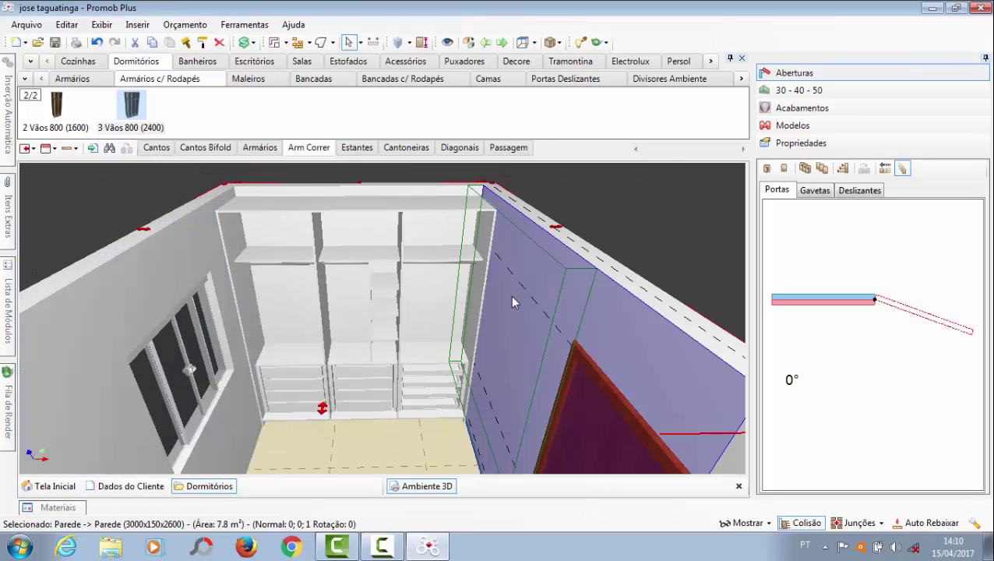
pyautogui.click(406, 258)
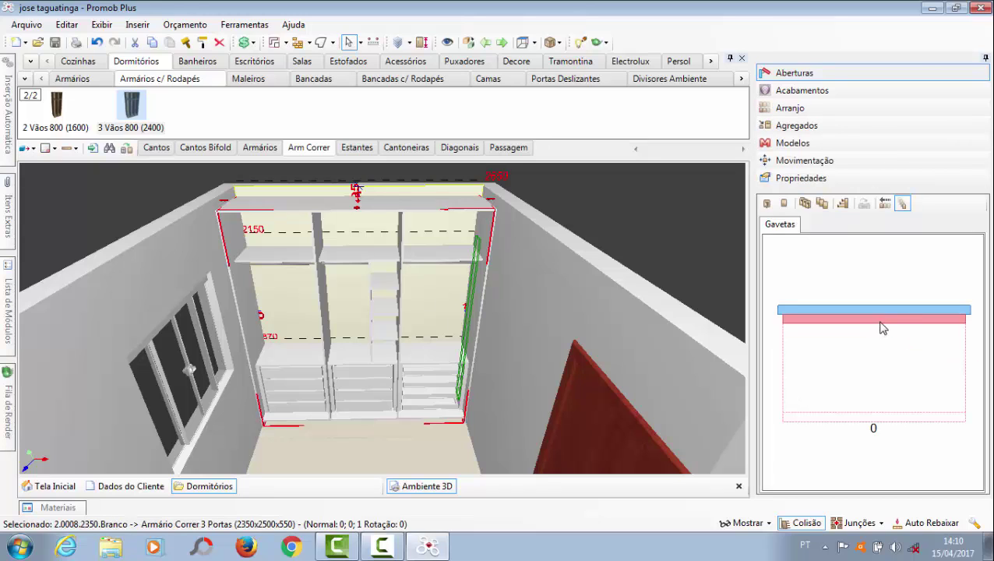
pyautogui.click(295, 367)
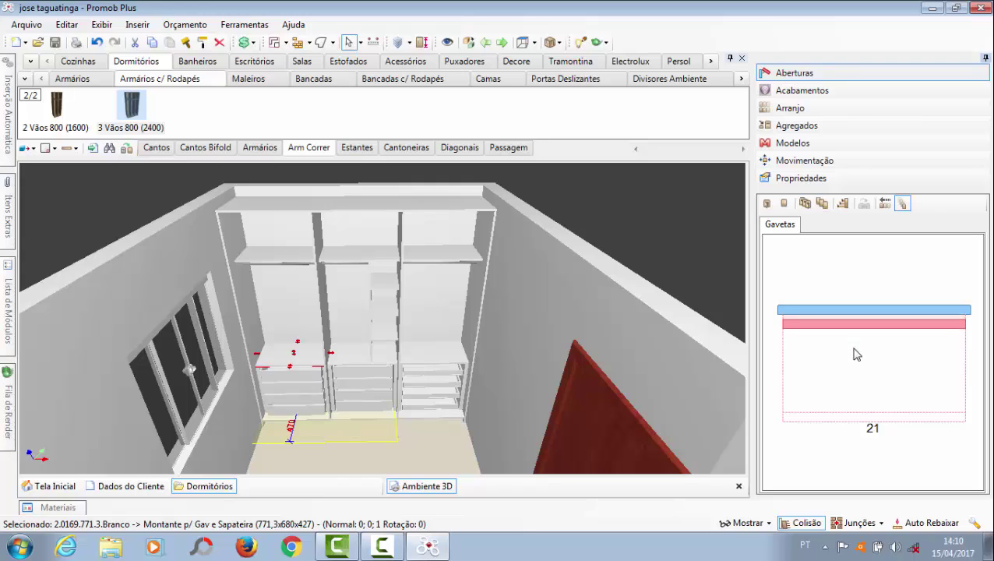
pyautogui.rightClick(317, 367)
pyautogui.moveTo(357, 267)
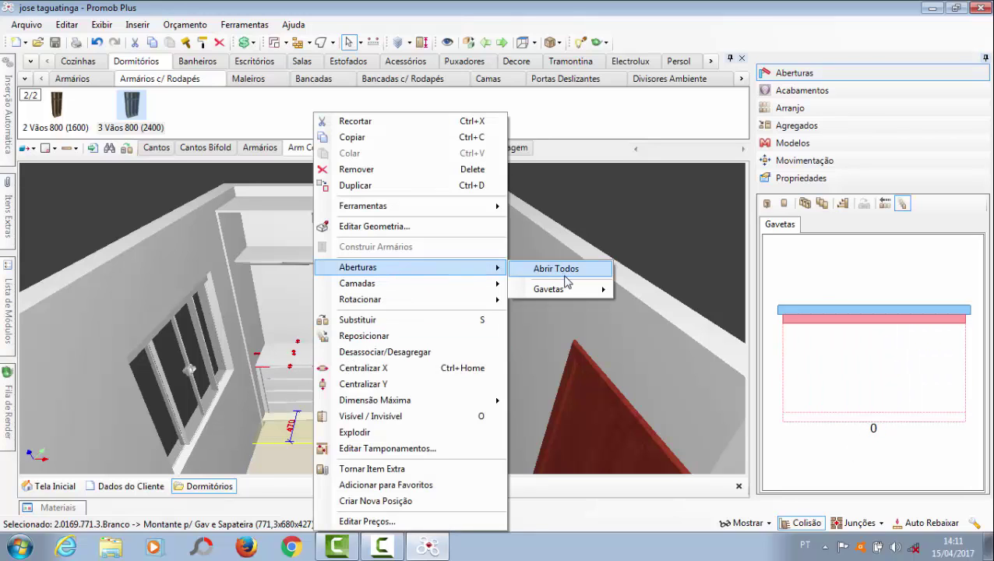
pyautogui.moveTo(556, 289)
pyautogui.click(653, 308)
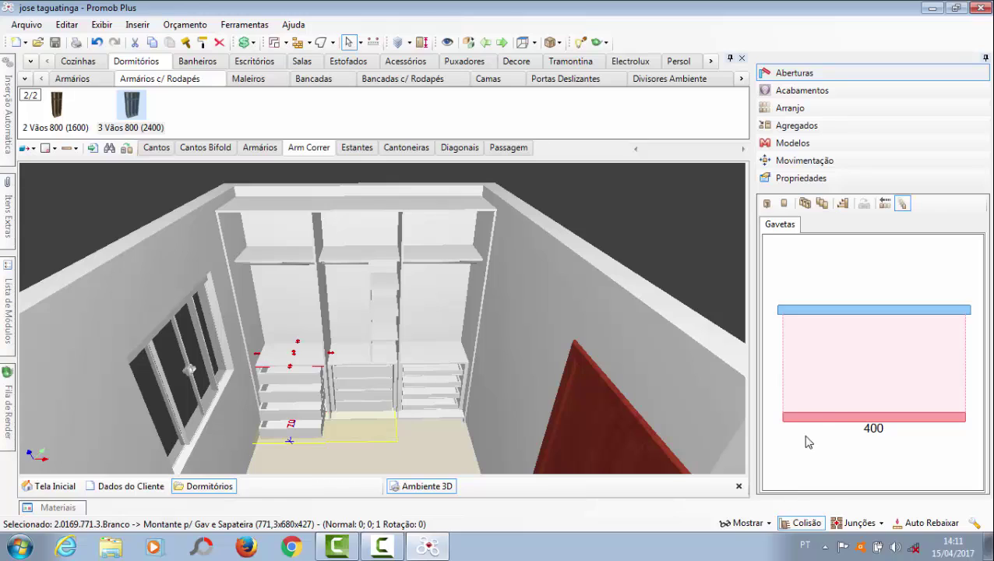
pyautogui.moveTo(829, 418)
pyautogui.mouseDown()
pyautogui.moveTo(840, 312)
pyautogui.moveTo(861, 272)
pyautogui.mouseUp()
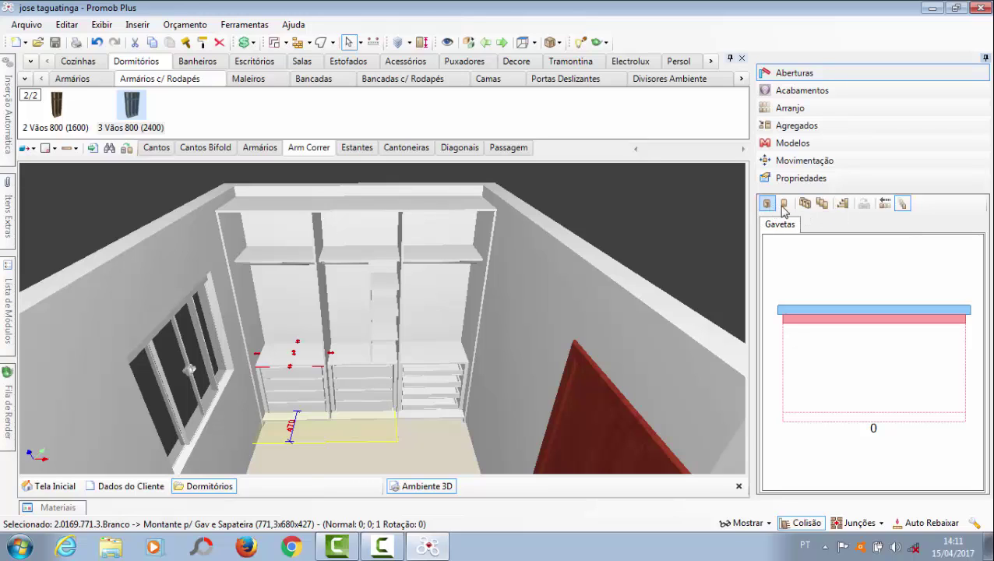
pyautogui.click(841, 207)
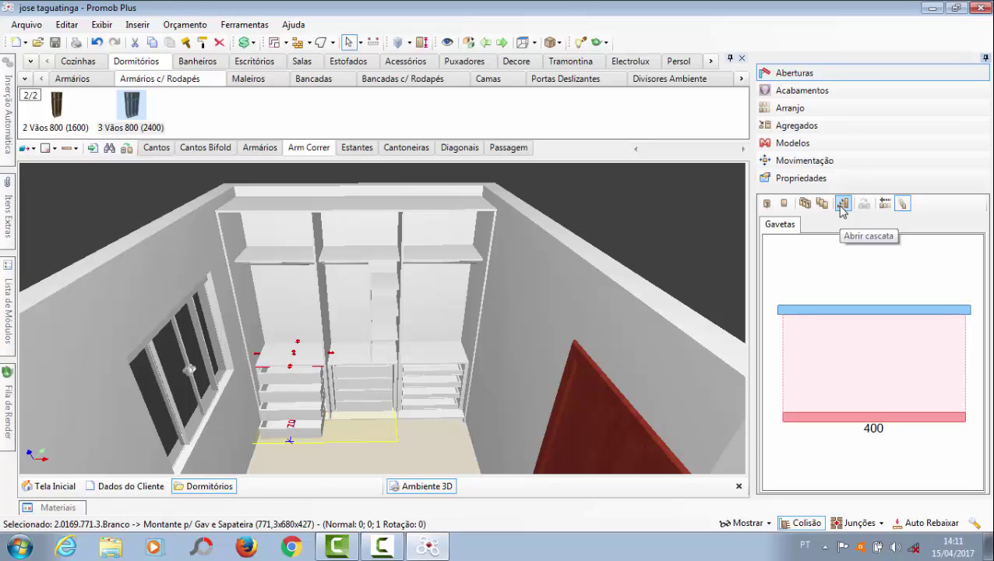
pyautogui.click(886, 205)
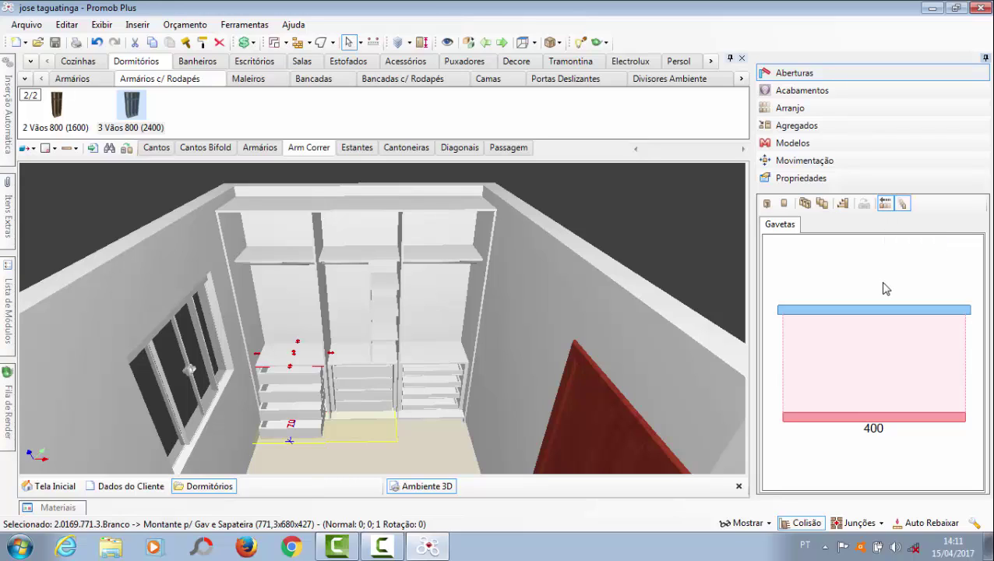
pyautogui.click(822, 204)
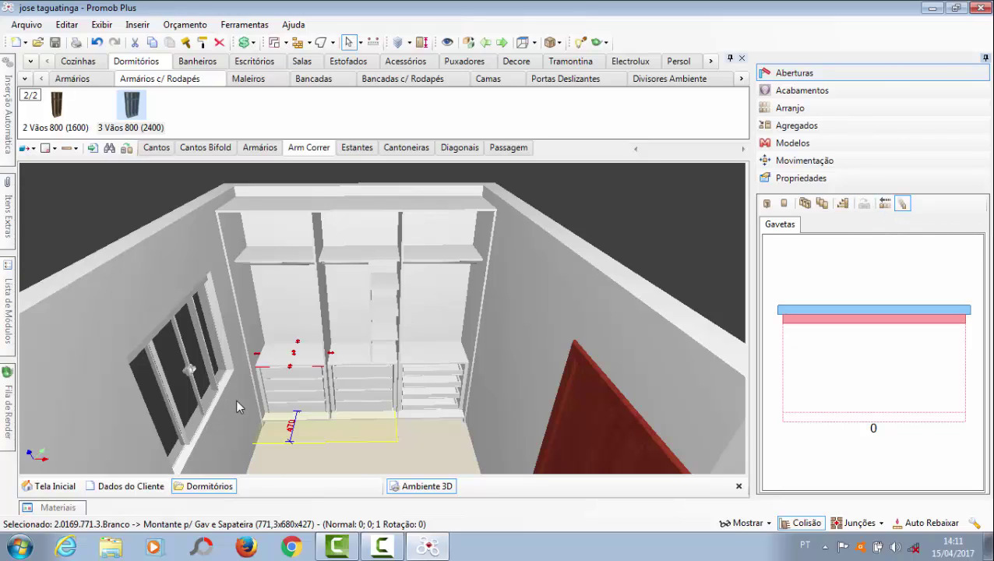
pyautogui.moveTo(863, 324); pyautogui.dragTo(882, 226)
pyautogui.click(333, 223)
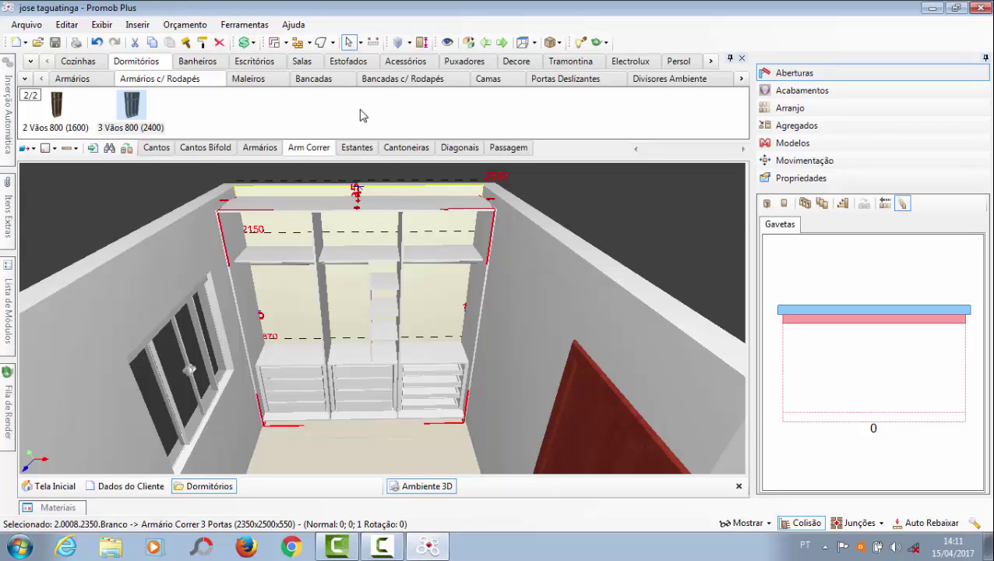
# - Open the Portas Deslizantes catalogue under Armários c/ Rodapés and keep the whole sliding wardrobe selected
pyautogui.click(567, 79)
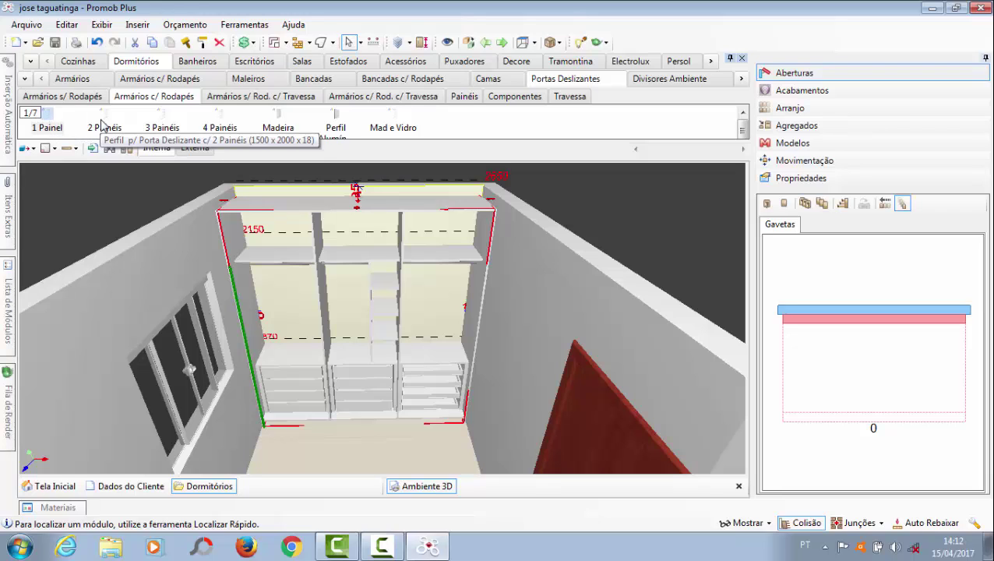
pyautogui.click(168, 123)
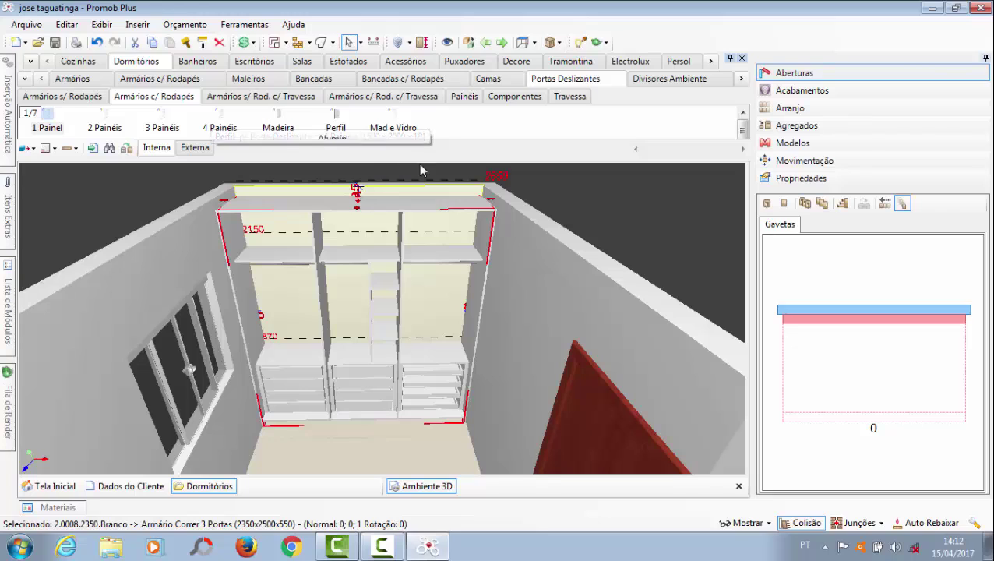
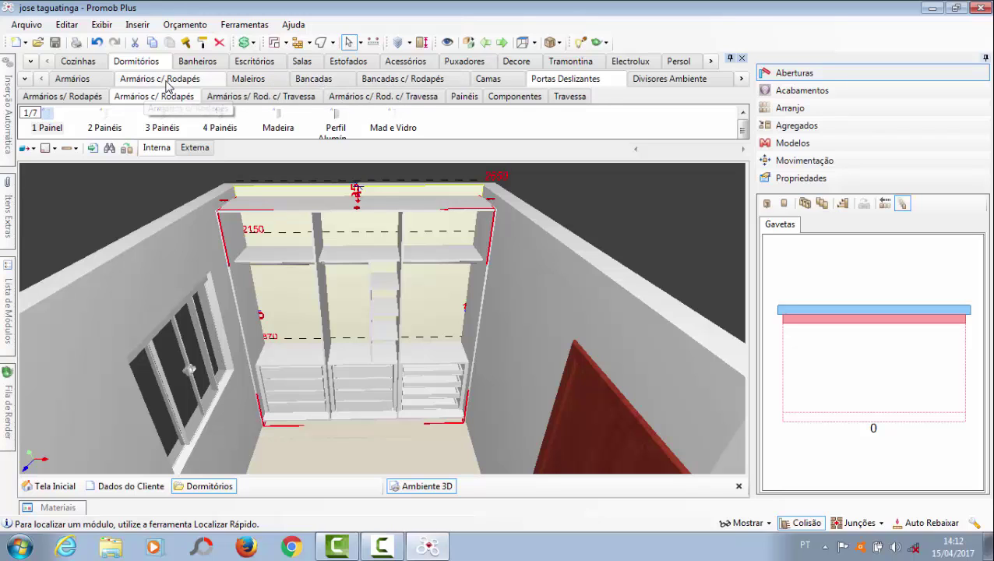
# - Show the Dormitórios Armários c/ Rodapés catalogue and scroll to more category tabs
pyautogui.click(156, 96)
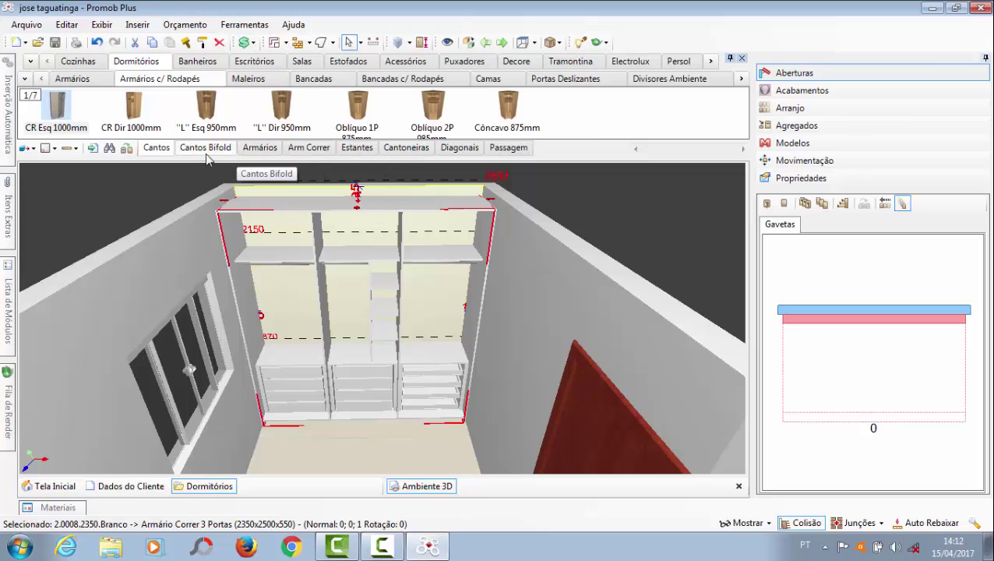
pyautogui.click(741, 79)
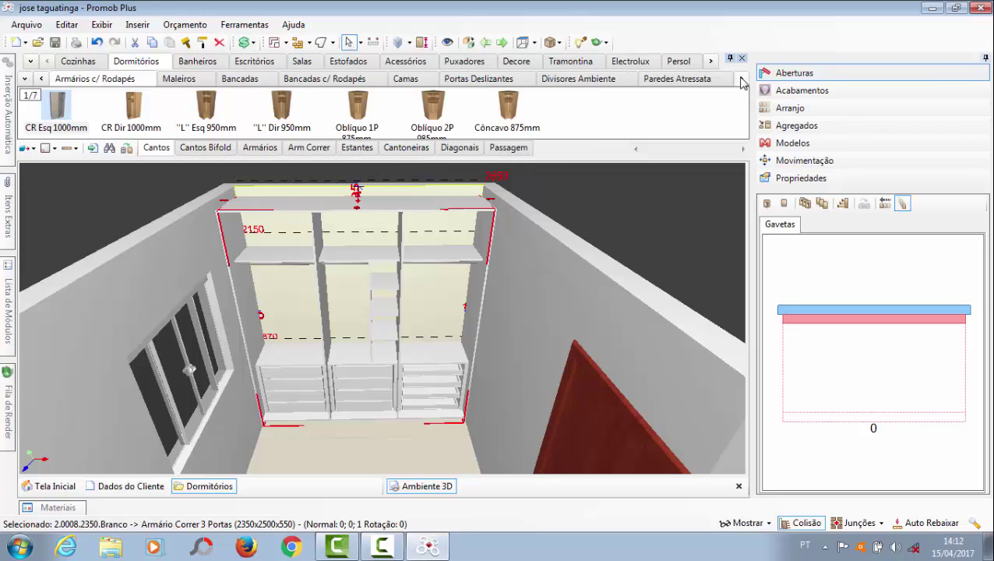
pyautogui.click(742, 80)
pyautogui.click(741, 79)
pyautogui.click(741, 80)
pyautogui.click(741, 79)
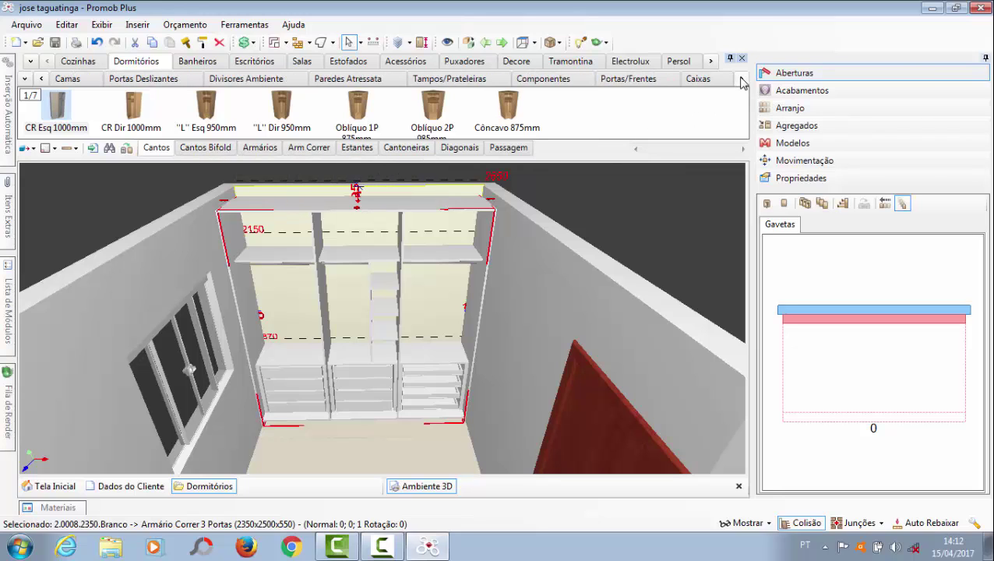
# - View the Alumínio Desl door profiles, then open the Cozinhas Portas/Frentes catalogue
pyautogui.click(638, 81)
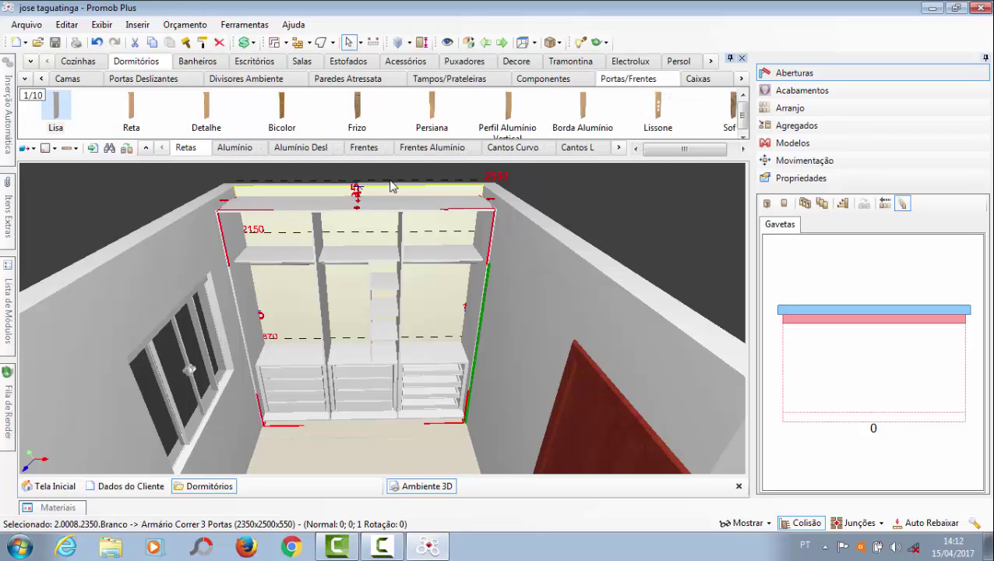
pyautogui.click(301, 147)
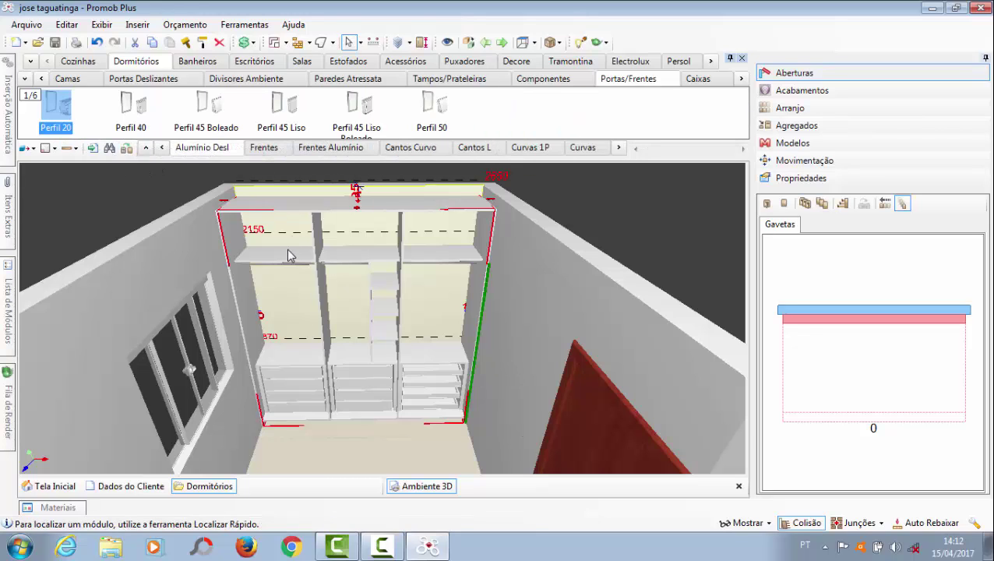
pyautogui.click(93, 62)
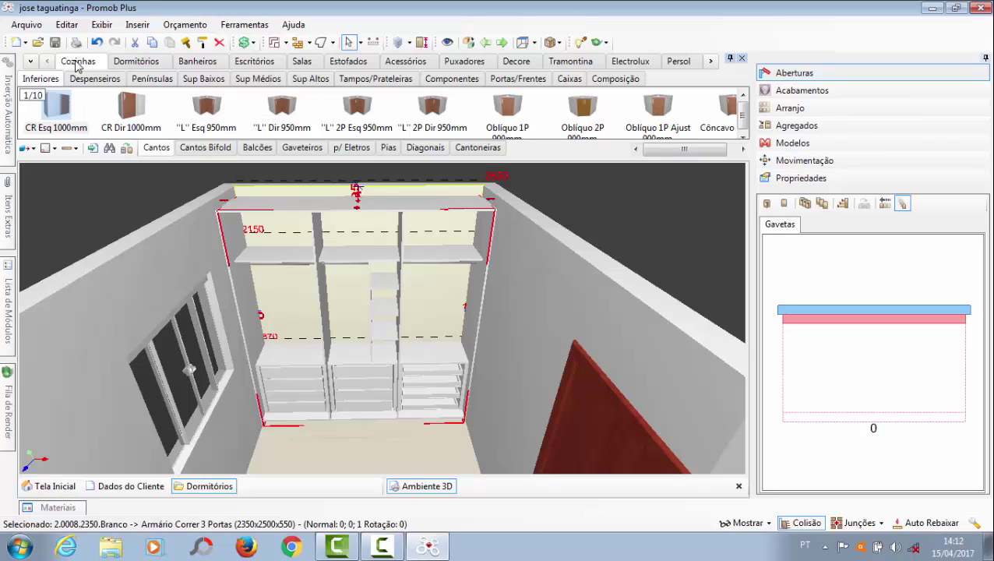
pyautogui.click(526, 79)
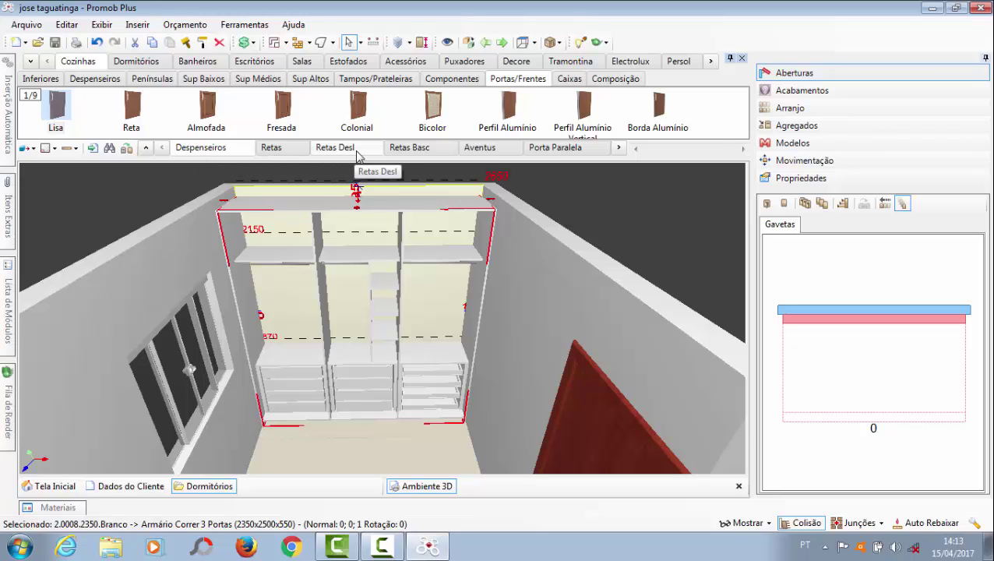
# - Insert a 400x680x18 Perfil Alumínio Vertical door from Retas Desl at the wardrobe's lower-left front
pyautogui.click(357, 152)
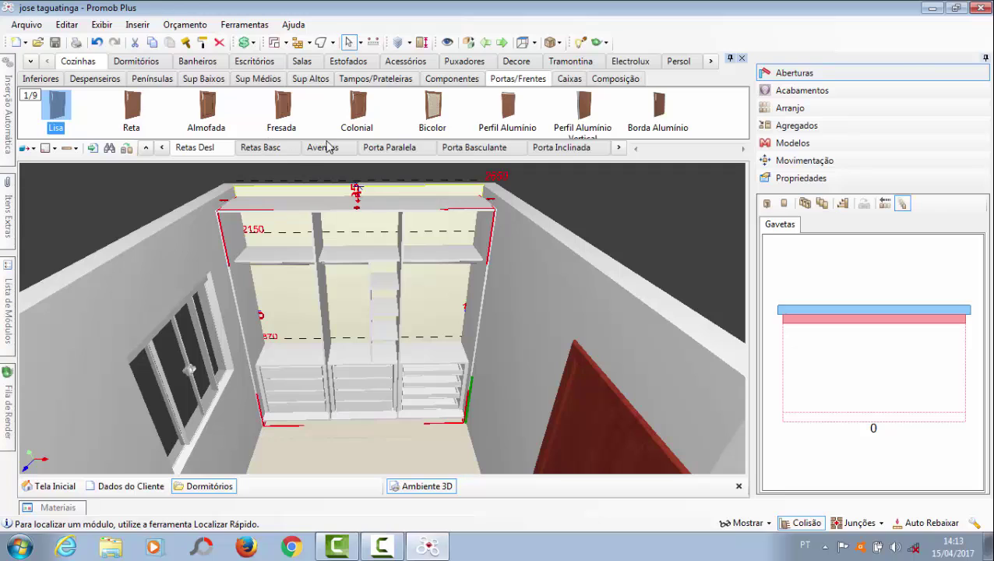
pyautogui.click(588, 105)
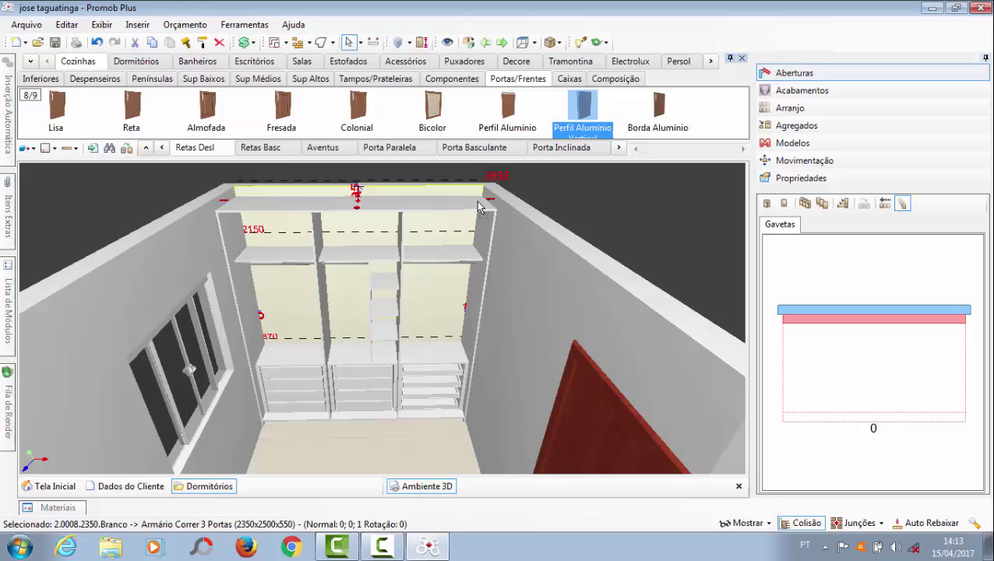
pyautogui.click(287, 314)
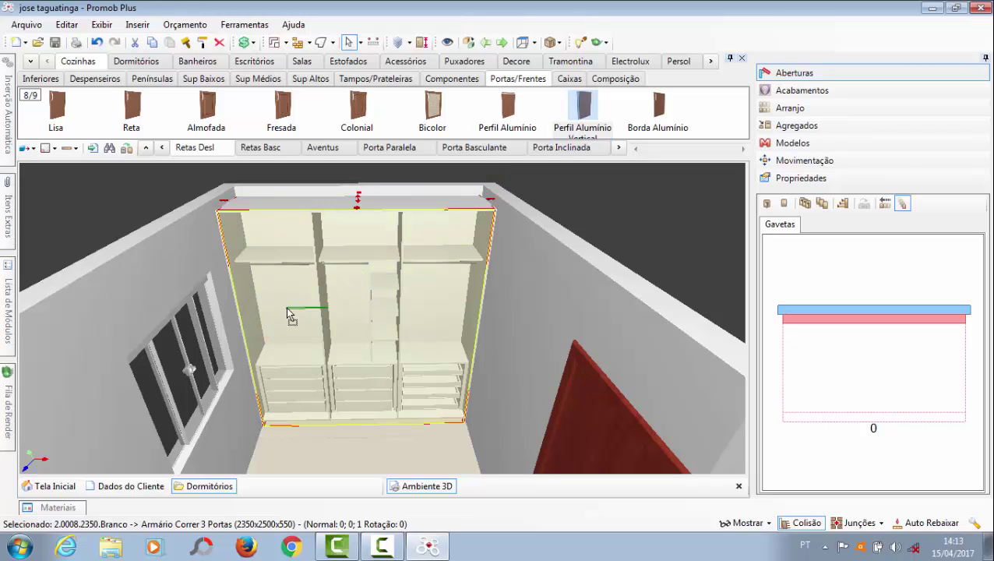
pyautogui.click(231, 242)
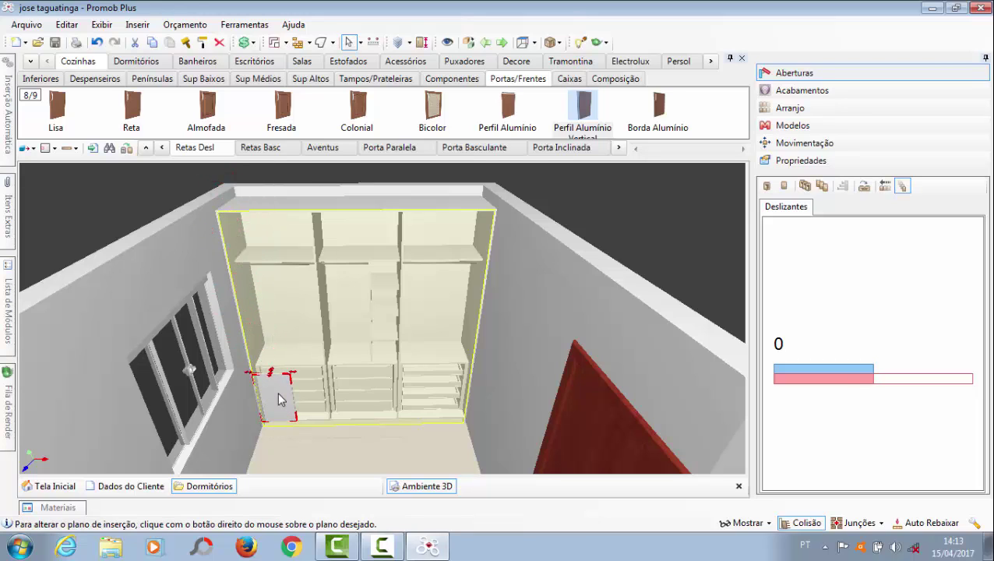
pyautogui.click(282, 399)
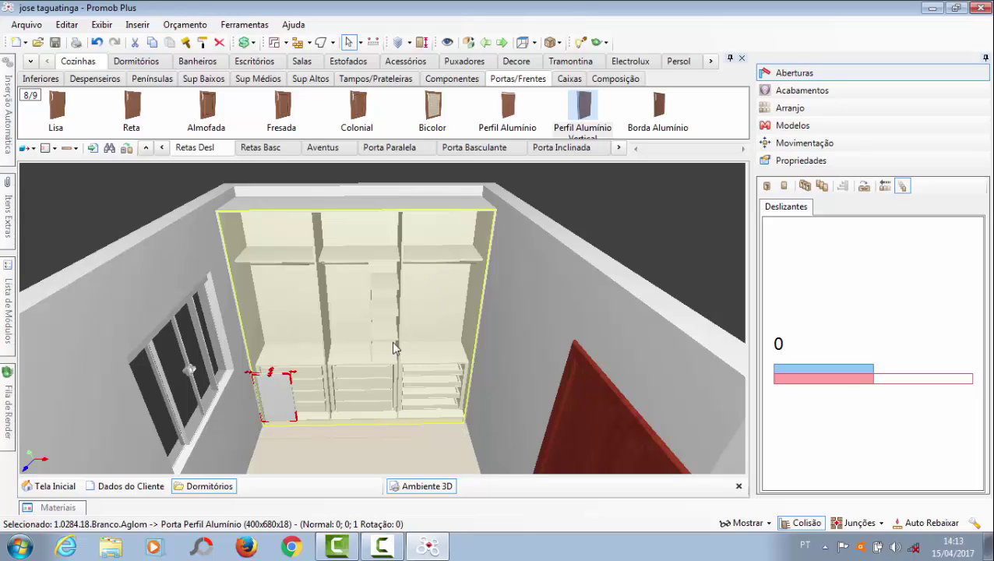
# - In the door's Propriedades, set Altura to 2400 and Largura to 800
pyautogui.click(811, 160)
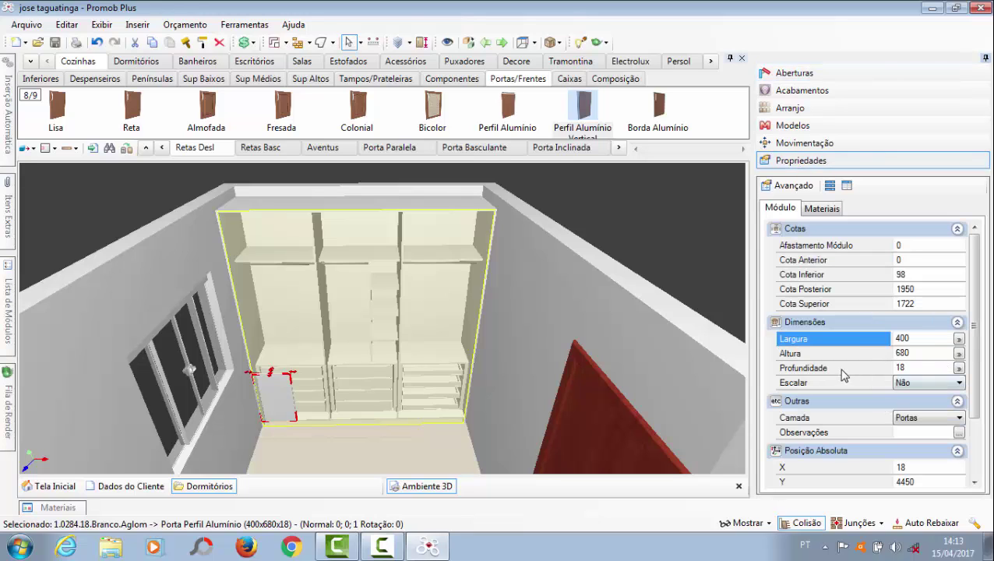
pyautogui.click(922, 353)
pyautogui.write('2400')
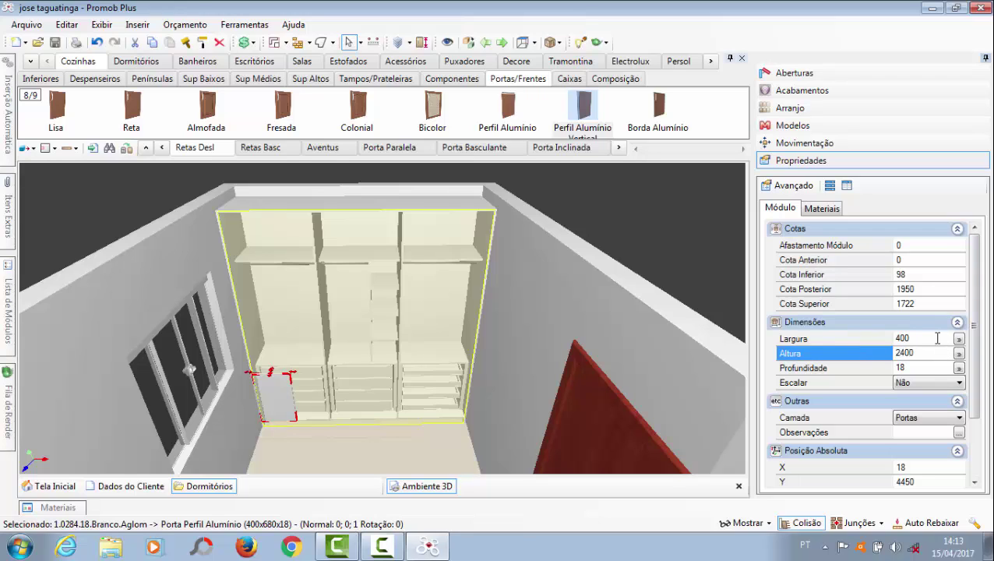
pyautogui.press('Return')
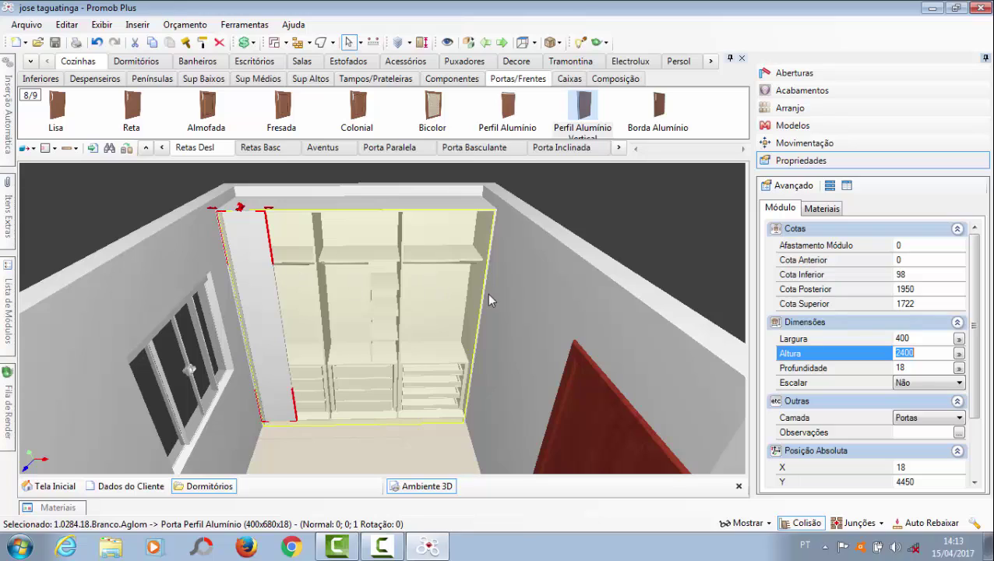
pyautogui.click(842, 341)
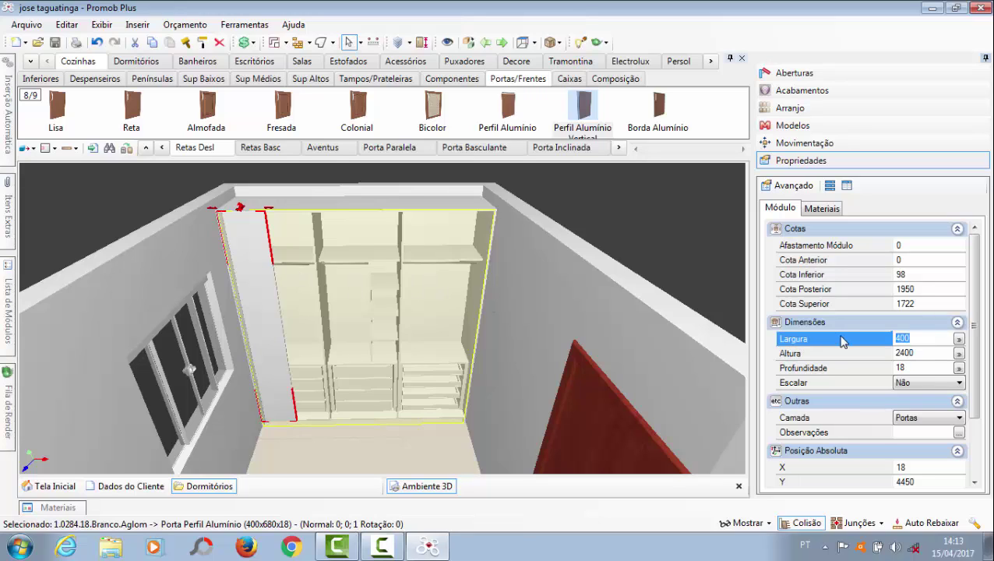
pyautogui.click(924, 338)
pyautogui.write('800')
pyautogui.press('Return')
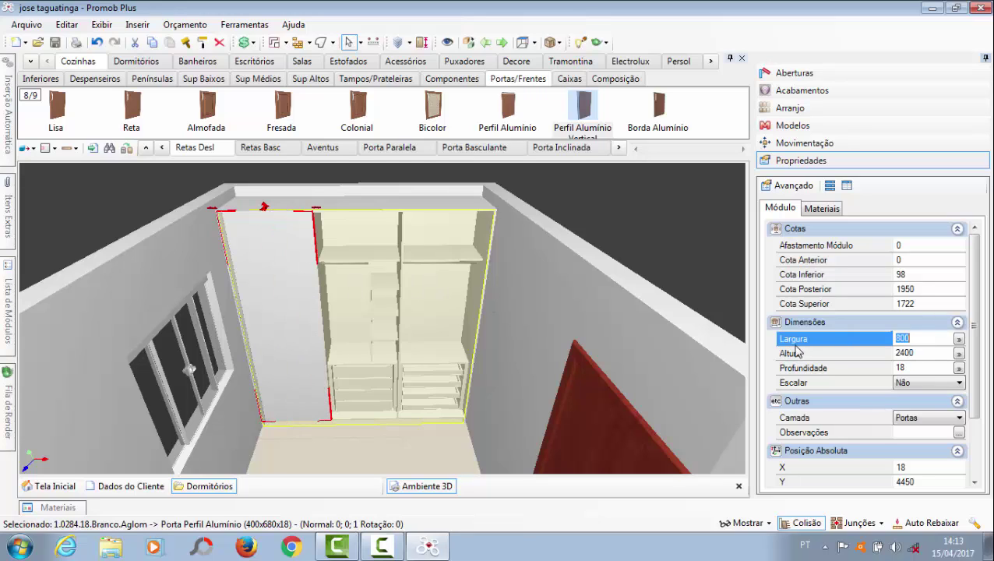
# - Duplicate the 800x2400 door twice so three doors line the wardrobe front
pyautogui.rightClick(285, 337)
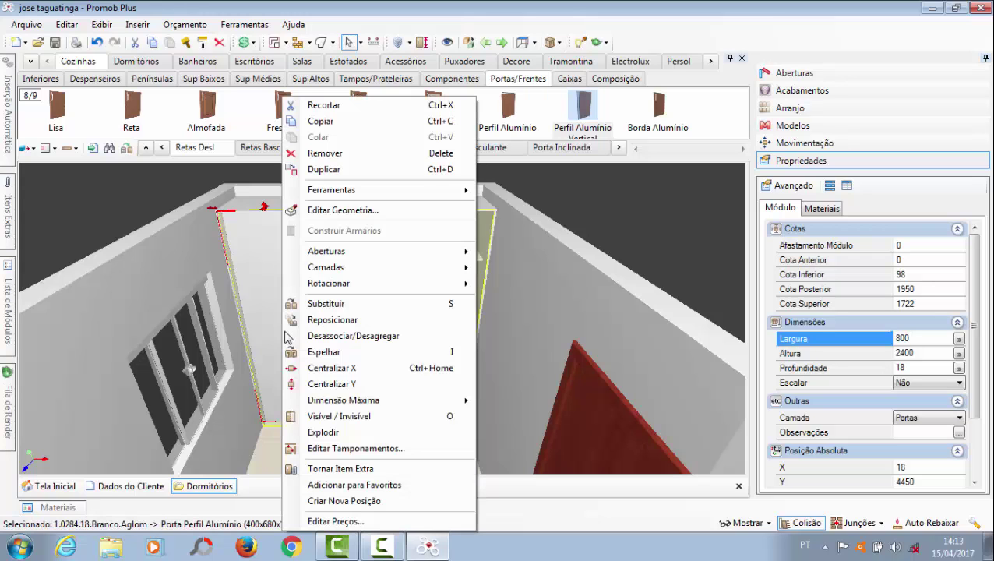
pyautogui.click(323, 319)
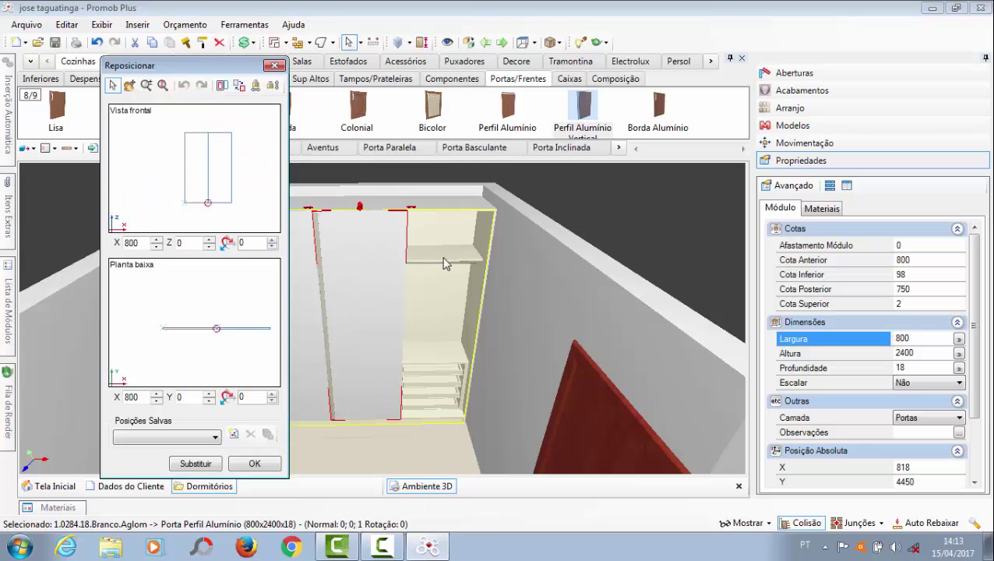
pyautogui.click(254, 465)
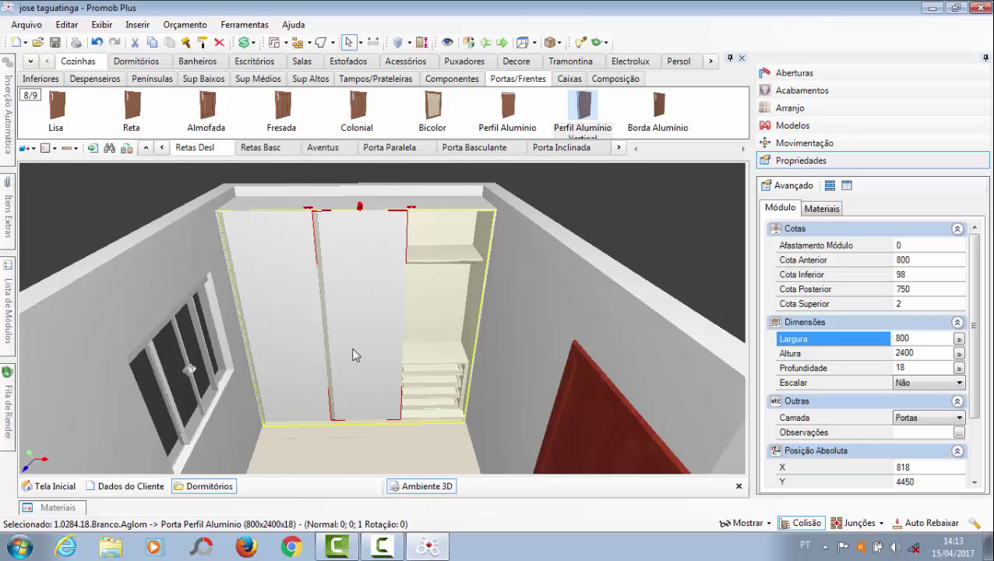
pyautogui.rightClick(353, 304)
pyautogui.click(407, 170)
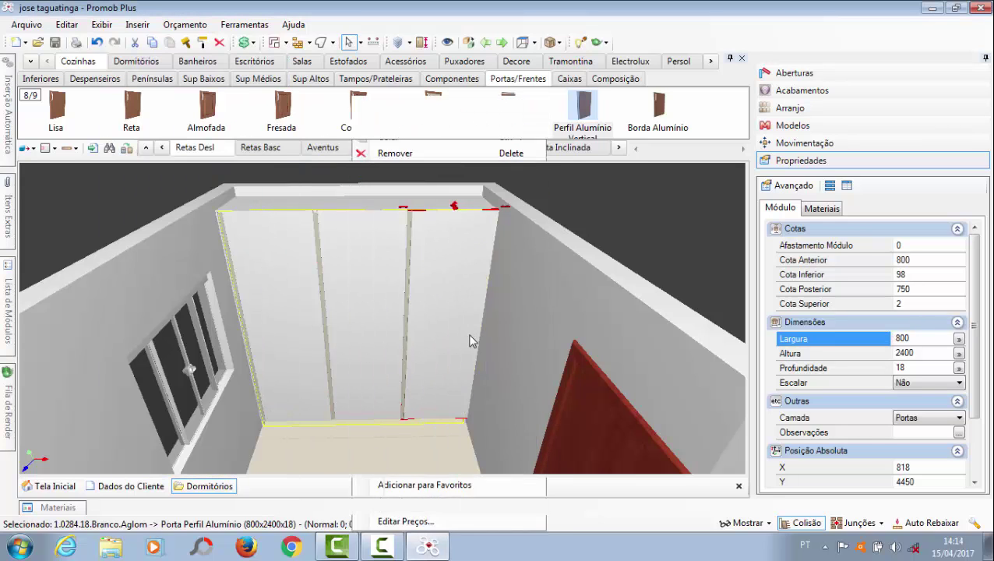
# - Mirror the third door with Espelhar and bring up the Aberturas settings
pyautogui.rightClick(433, 278)
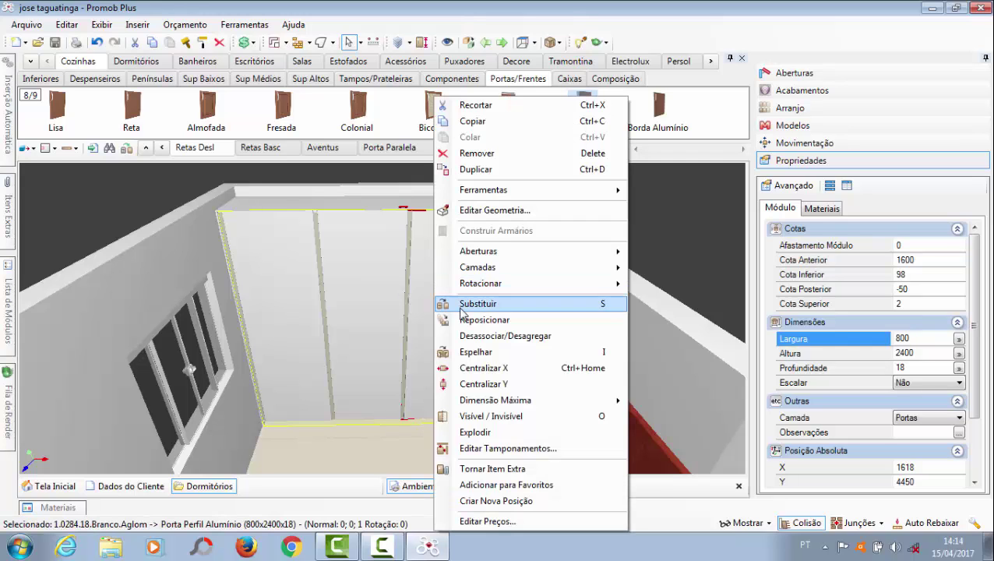
pyautogui.click(486, 355)
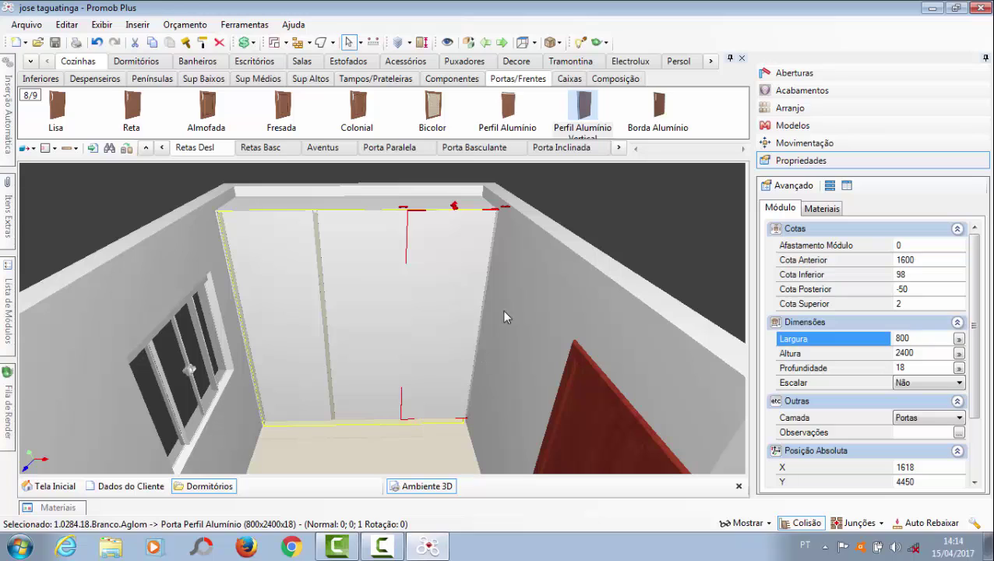
pyautogui.click(842, 72)
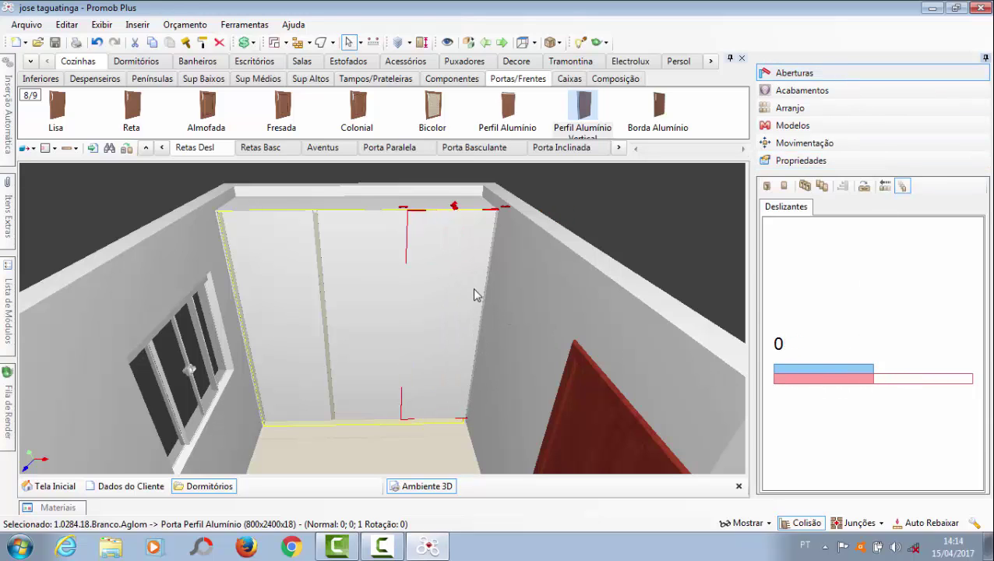
# - Rotate the right-hand door 90° under Movimentação > Rotação
pyautogui.click(847, 145)
pyautogui.click(852, 189)
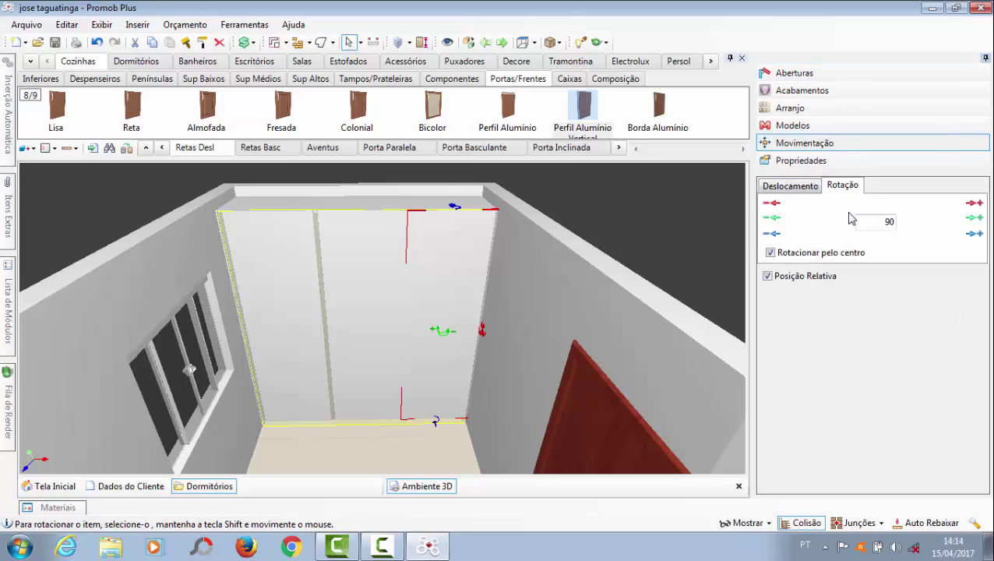
pyautogui.click(772, 221)
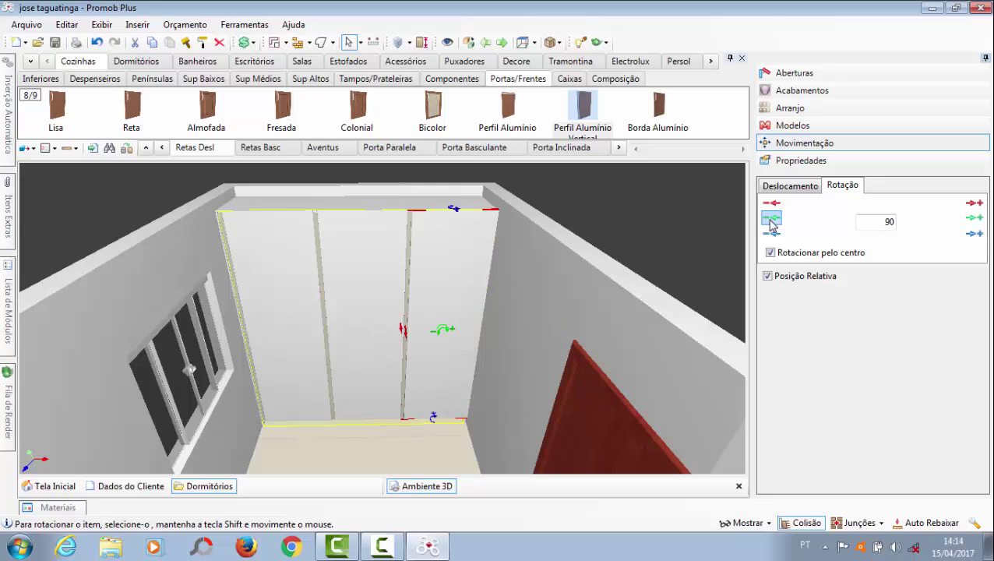
# - Slide the left door open to 800 with Deslizantes, then back to 0
pyautogui.click(830, 74)
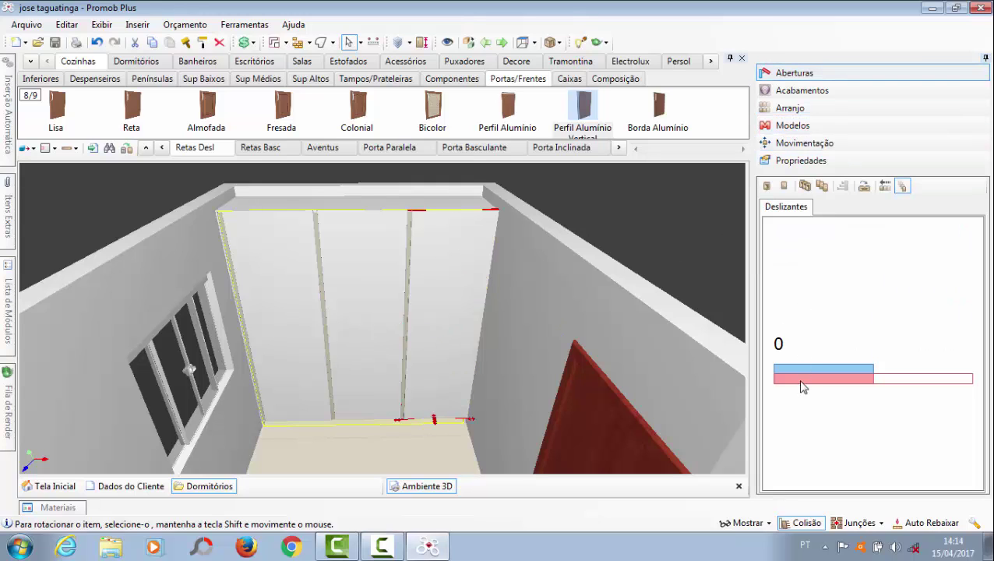
pyautogui.moveTo(803, 378)
pyautogui.mouseDown()
pyautogui.moveTo(968, 399)
pyautogui.moveTo(801, 399)
pyautogui.moveTo(964, 384)
pyautogui.moveTo(550, 316)
pyautogui.mouseUp()
pyautogui.click(304, 248)
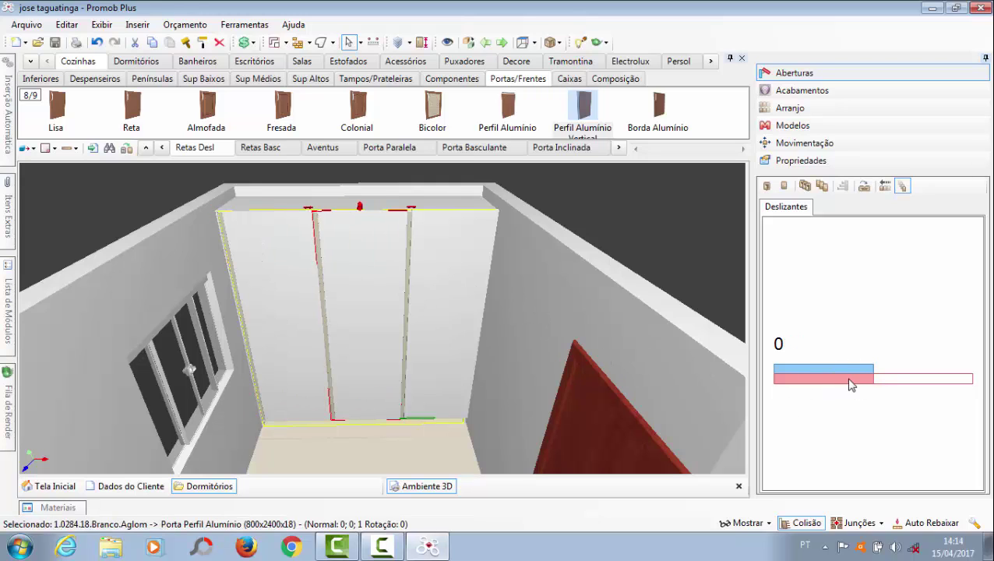
pyautogui.moveTo(851, 385)
pyautogui.mouseDown()
pyautogui.moveTo(961, 381)
pyautogui.moveTo(711, 385)
pyautogui.mouseUp()
# - Orbit and zoom down onto the top edge of the sliding doors, then return to Selecionar/Mover
pyautogui.scroll(2, 269, 257)
pyautogui.scroll(3, 257, 261)
pyautogui.scroll(2, 288, 312)
pyautogui.scroll(-3, 320, 381)
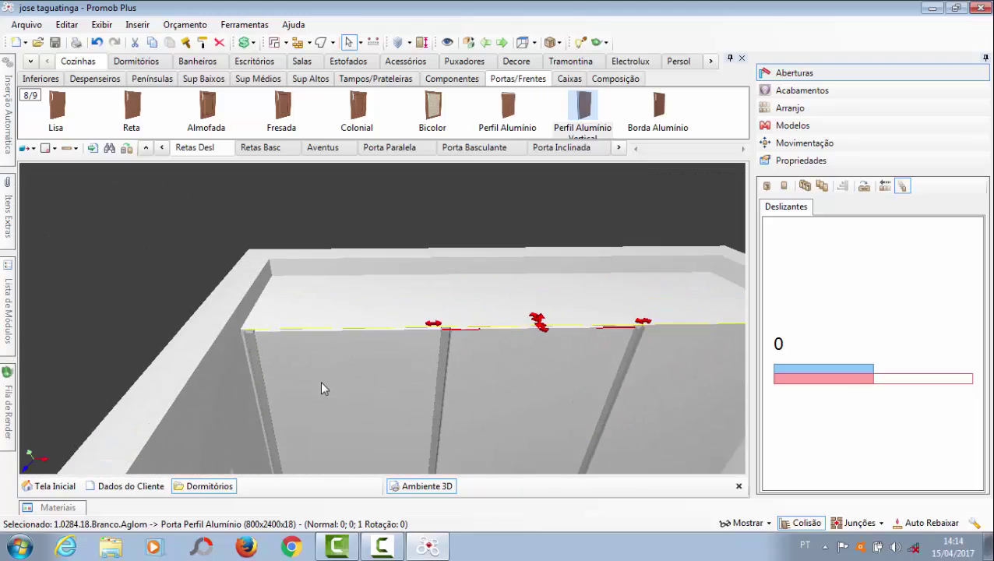
pyautogui.scroll(2, 320, 388)
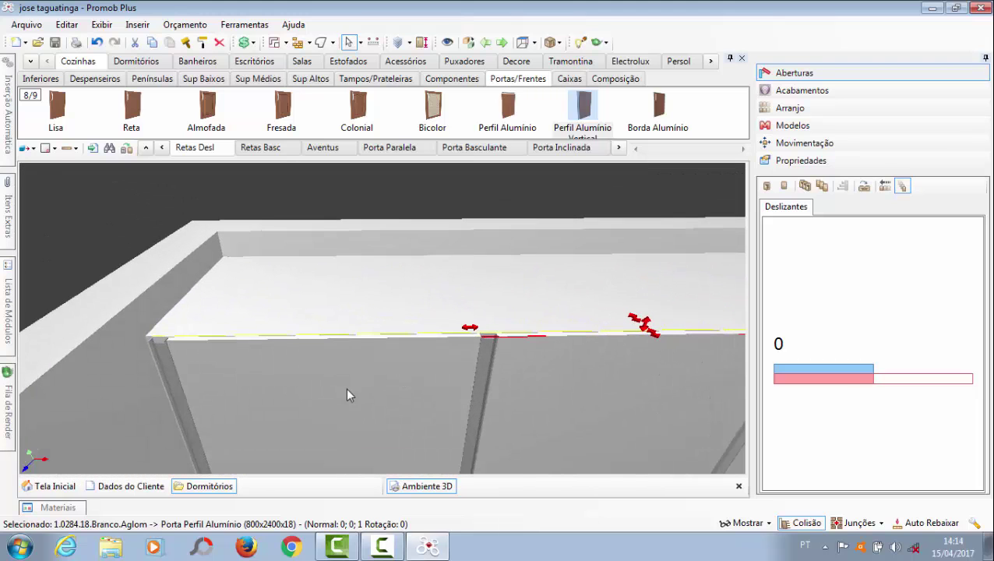
pyautogui.moveTo(372, 395)
pyautogui.mouseDown(button='middle')
pyautogui.moveTo(362, 293)
pyautogui.moveTo(416, 426)
pyautogui.moveTo(379, 433)
pyautogui.moveTo(367, 231)
pyautogui.mouseUp(button='middle')
pyautogui.scroll(2, 334, 341)
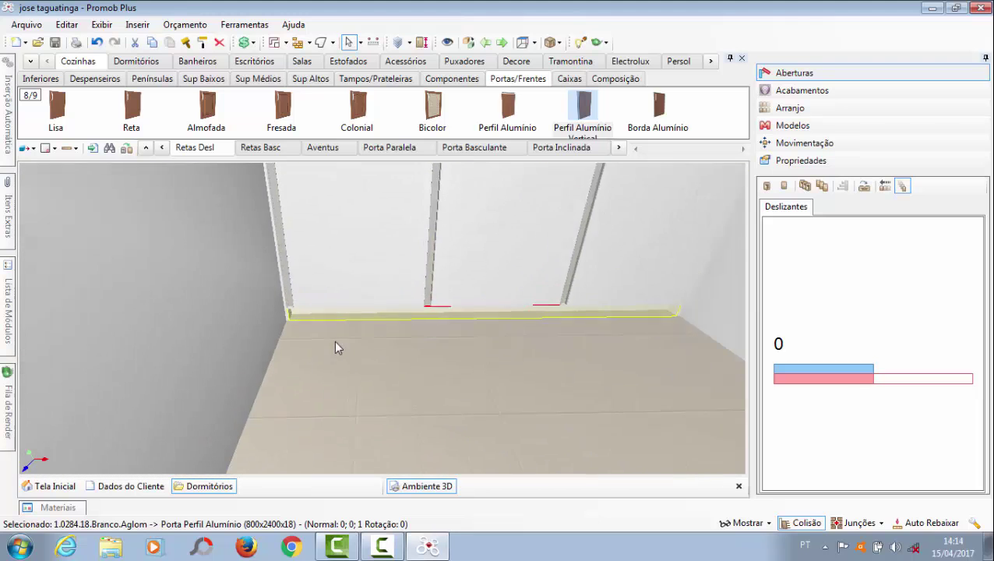
pyautogui.scroll(2, 336, 325)
pyautogui.scroll(2, 269, 339)
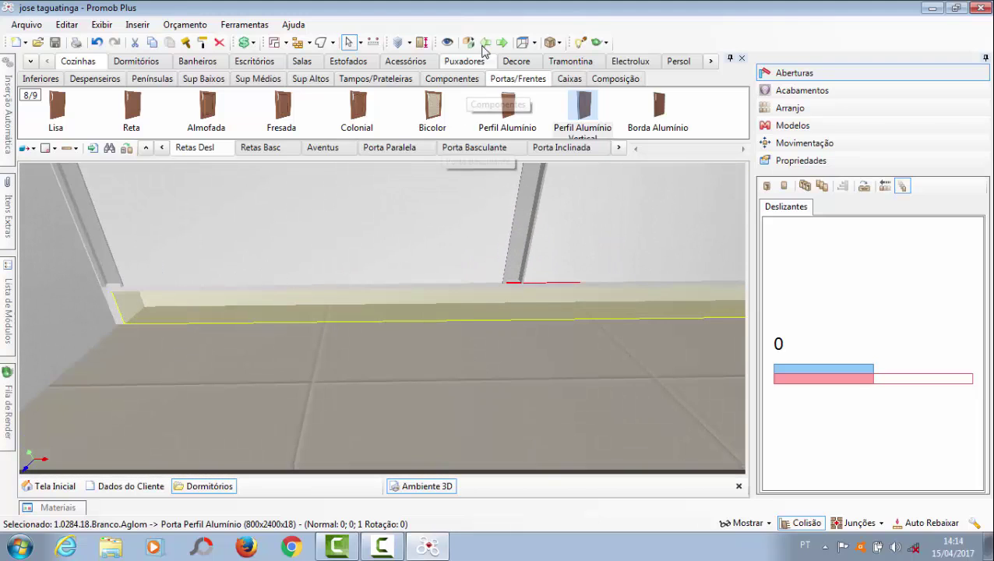
pyautogui.click(361, 43)
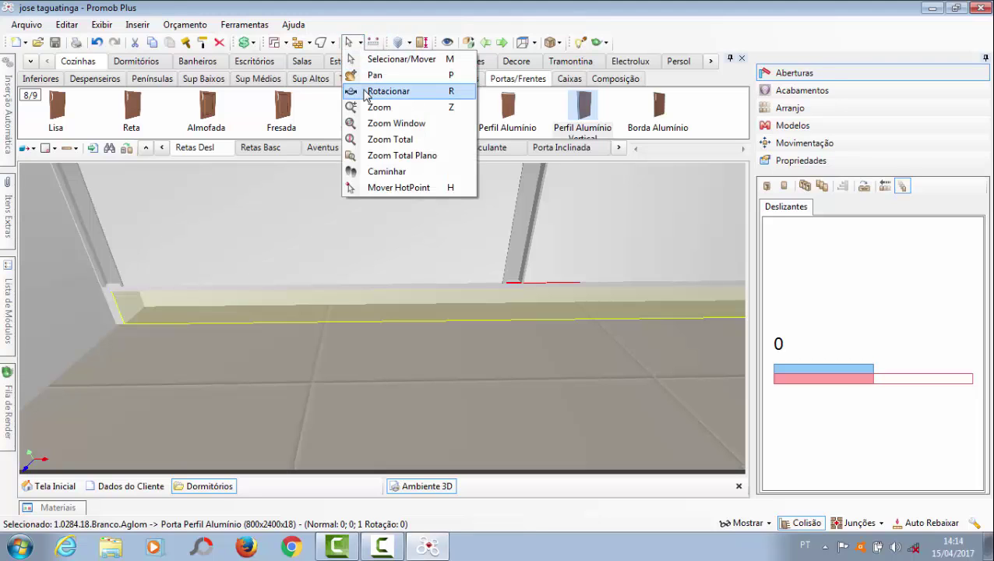
pyautogui.click(387, 62)
pyautogui.moveTo(231, 327)
pyautogui.mouseDown()
pyautogui.moveTo(226, 247)
pyautogui.moveTo(318, 203)
pyautogui.moveTo(326, 275)
pyautogui.moveTo(361, 250)
pyautogui.moveTo(361, 188)
pyautogui.moveTo(362, 411)
pyautogui.mouseUp()
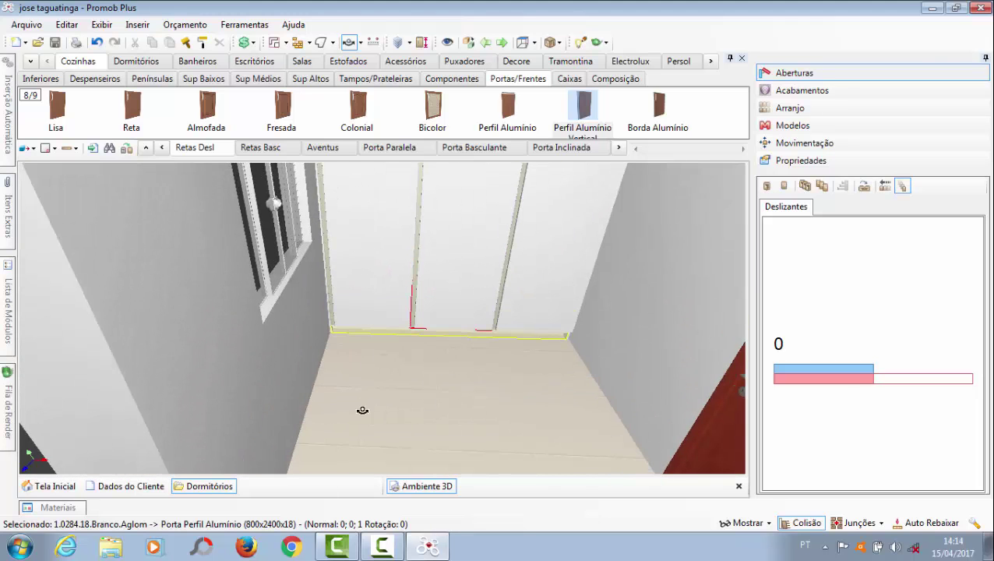
pyautogui.moveTo(381, 226); pyautogui.dragTo(352, 456)
pyautogui.scroll(3, 340, 342)
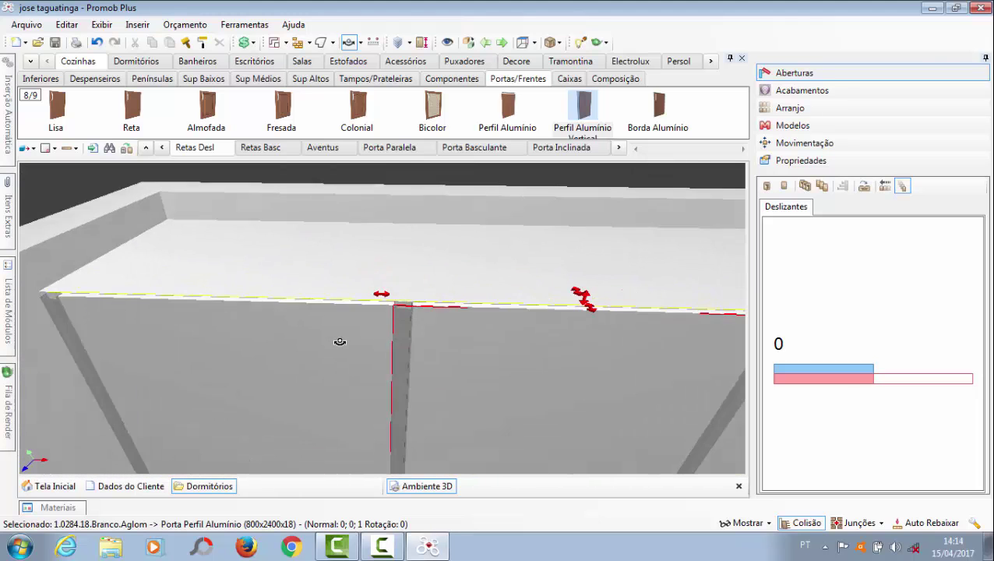
pyautogui.click(360, 43)
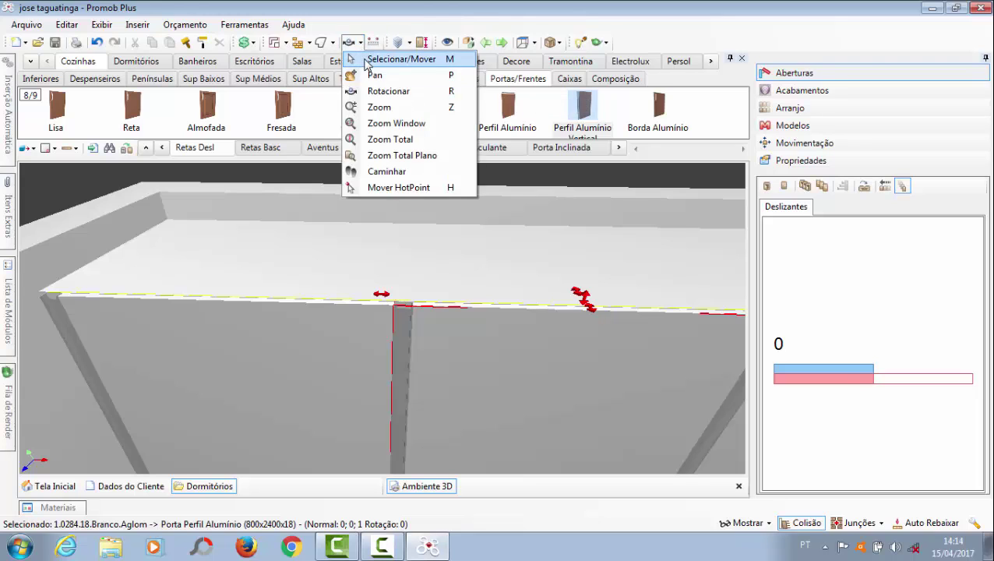
pyautogui.click(388, 62)
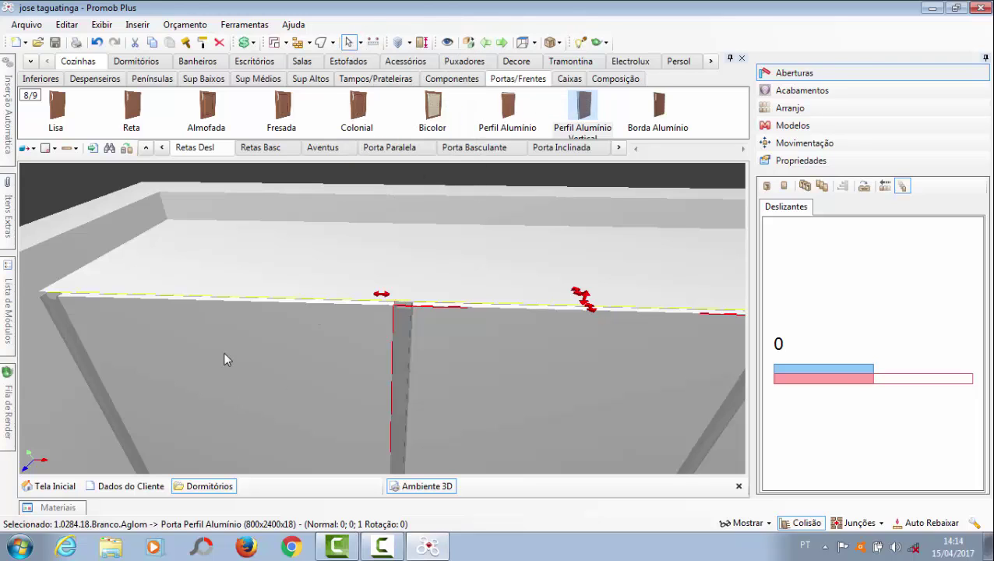
# - Change the door's Altura in Propriedades from 2400 to 2380 mm
pyautogui.click(801, 160)
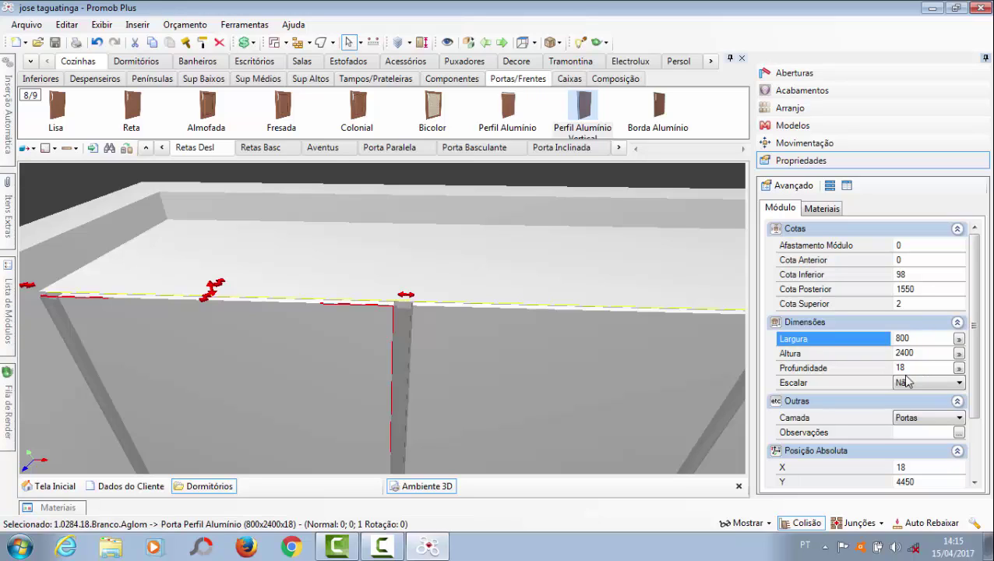
pyautogui.click(923, 353)
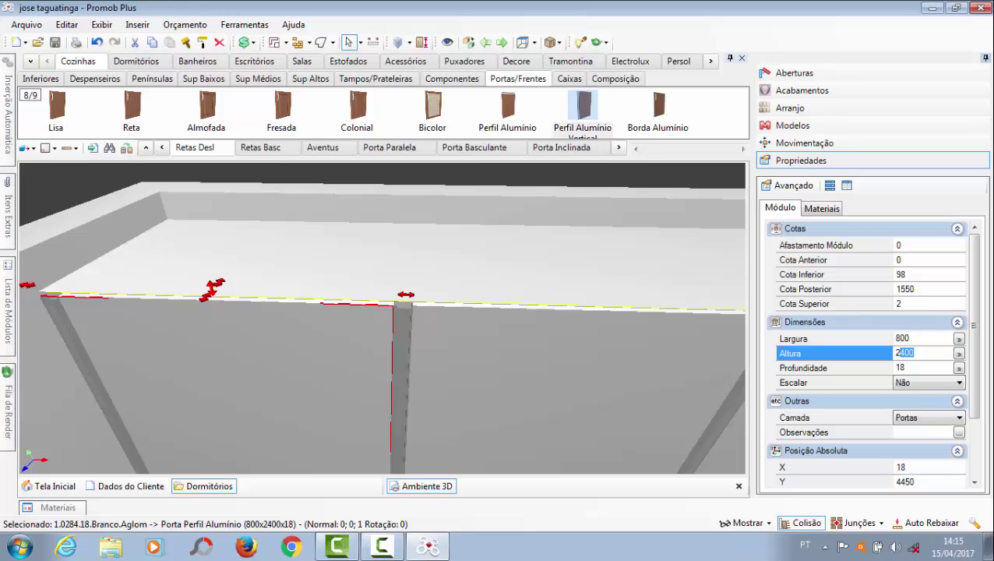
pyautogui.write('38')
pyautogui.press('Escape')
pyautogui.press('Right')
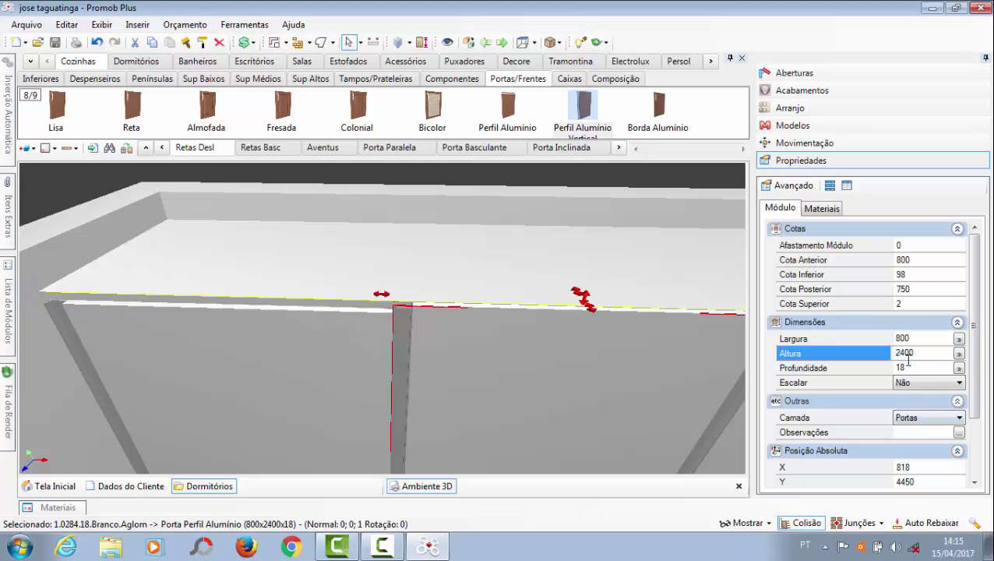
pyautogui.moveTo(920, 355); pyautogui.dragTo(902, 354)
pyautogui.write('38')
pyautogui.press('Return')
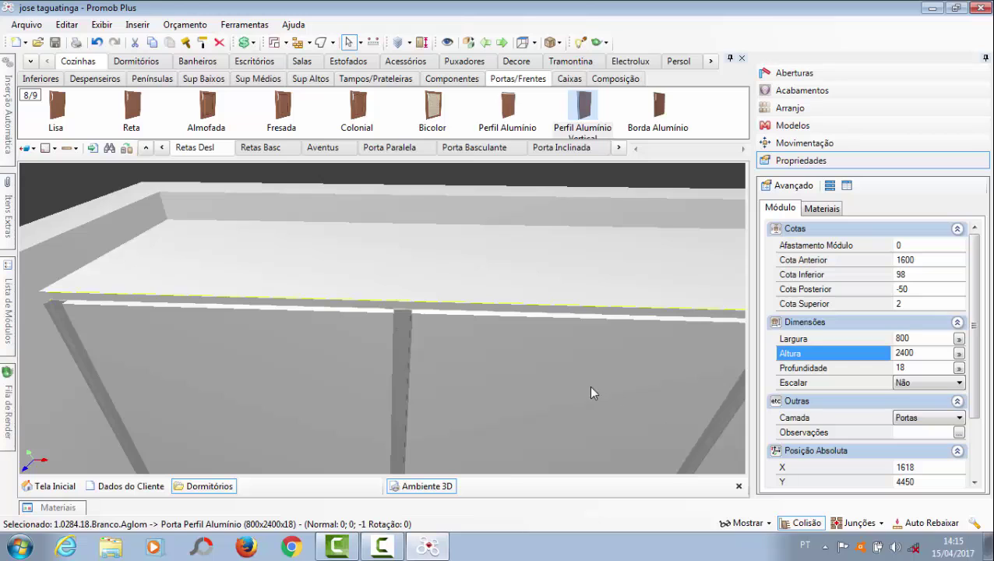
pyautogui.scroll(-2, 590, 392)
pyautogui.scroll(-2, 677, 363)
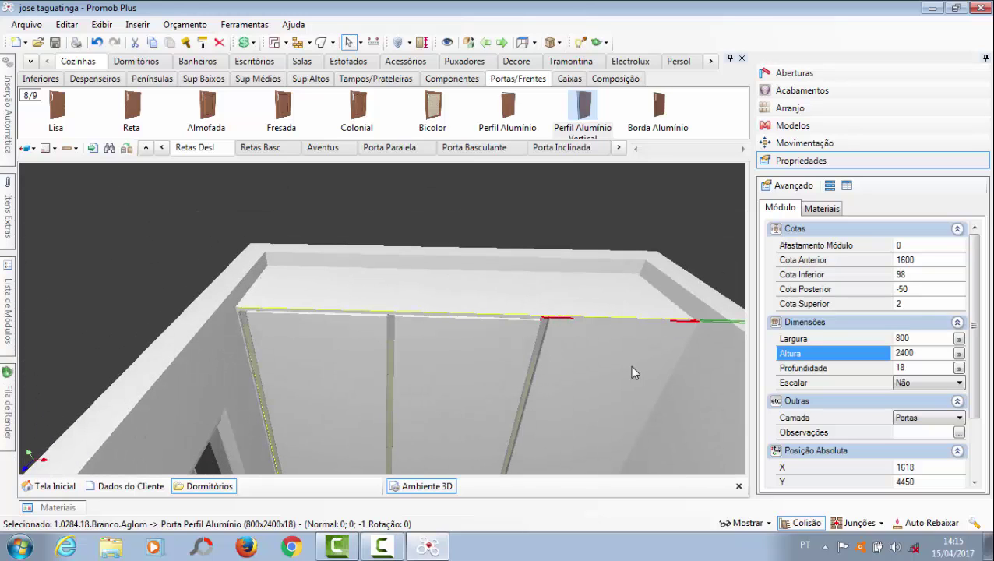
pyautogui.scroll(3, 530, 366)
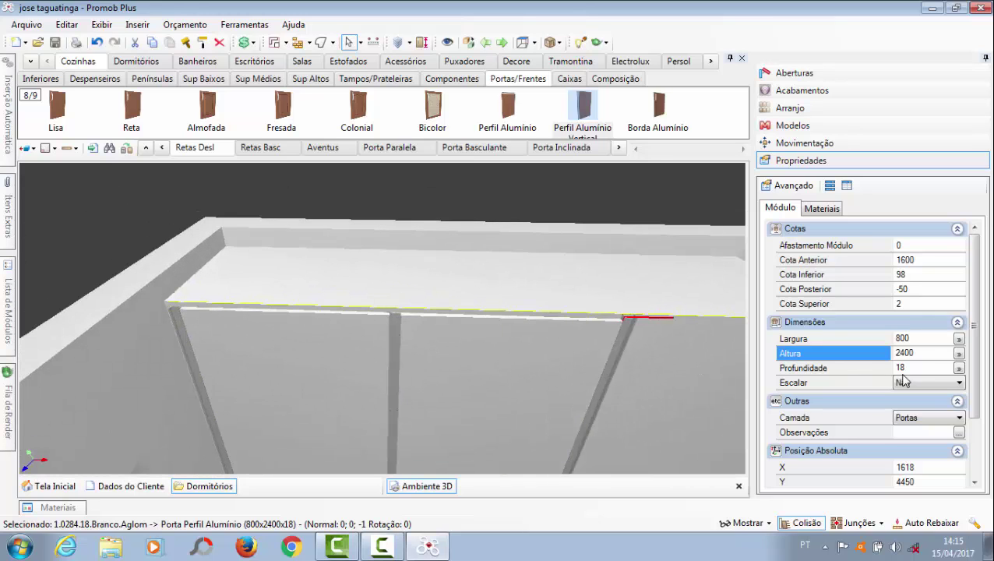
pyautogui.moveTo(918, 350); pyautogui.dragTo(897, 352)
pyautogui.write('880')
pyautogui.doubleClick(902, 353)
# - Orbit and zoom out to a lower, frontal view of the room
pyautogui.moveTo(646, 440); pyautogui.dragTo(594, 403, button='middle')
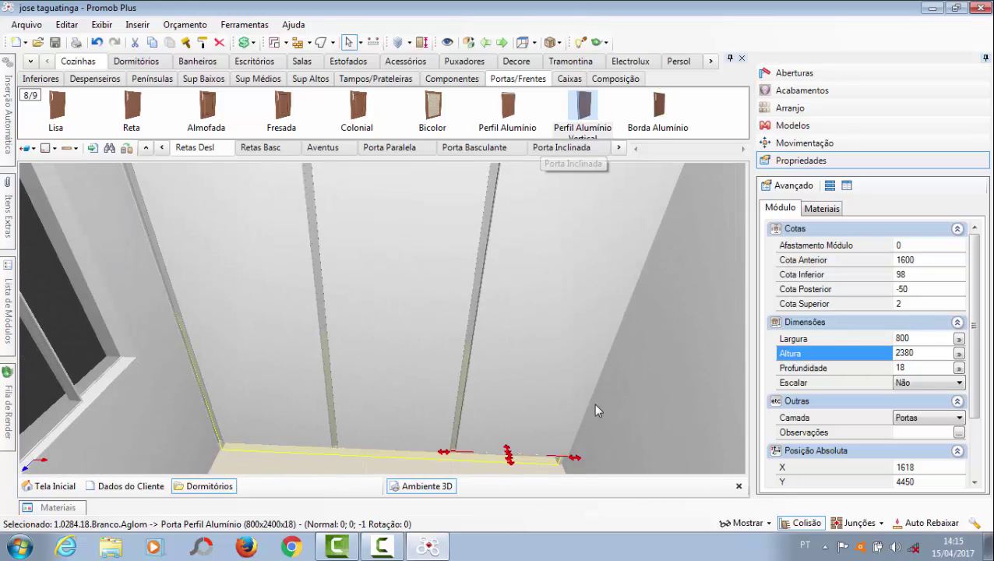
pyautogui.moveTo(488, 430); pyautogui.dragTo(496, 276, button='middle')
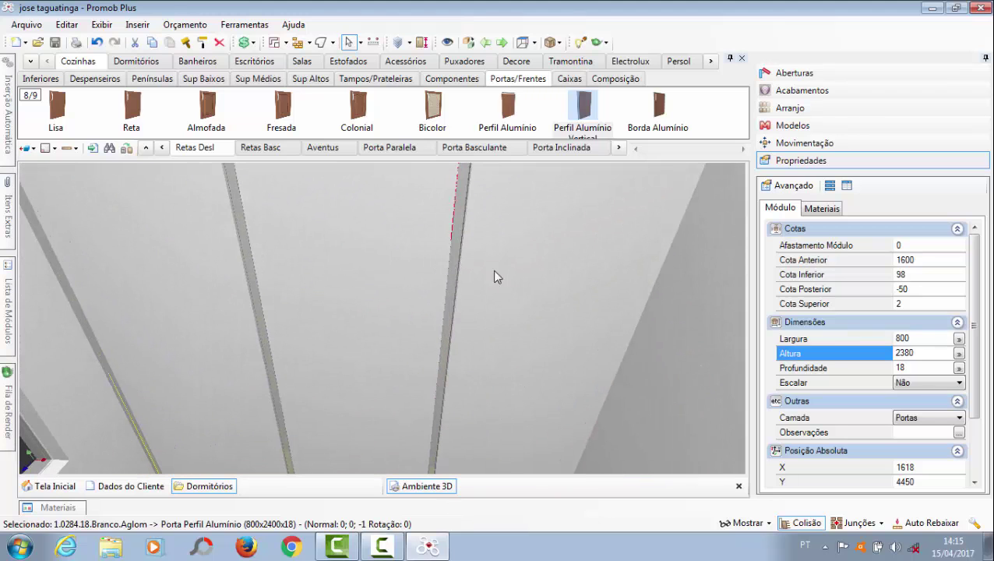
pyautogui.scroll(-3, 515, 249)
pyautogui.scroll(-2, 515, 230)
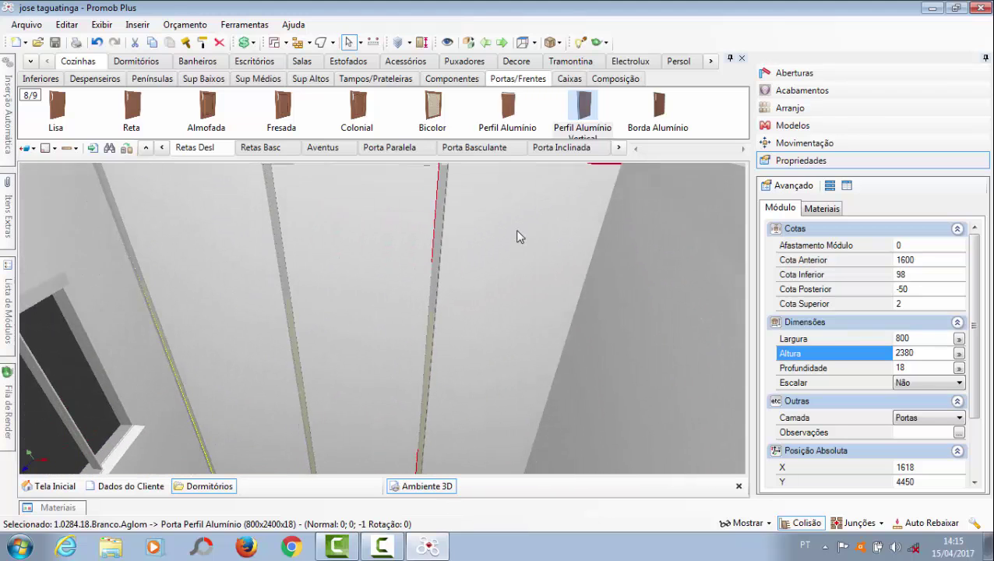
pyautogui.scroll(-3, 515, 230)
pyautogui.moveTo(472, 237)
pyautogui.mouseDown(button='middle')
pyautogui.moveTo(472, 293)
pyautogui.moveTo(448, 277)
pyautogui.mouseUp(button='middle')
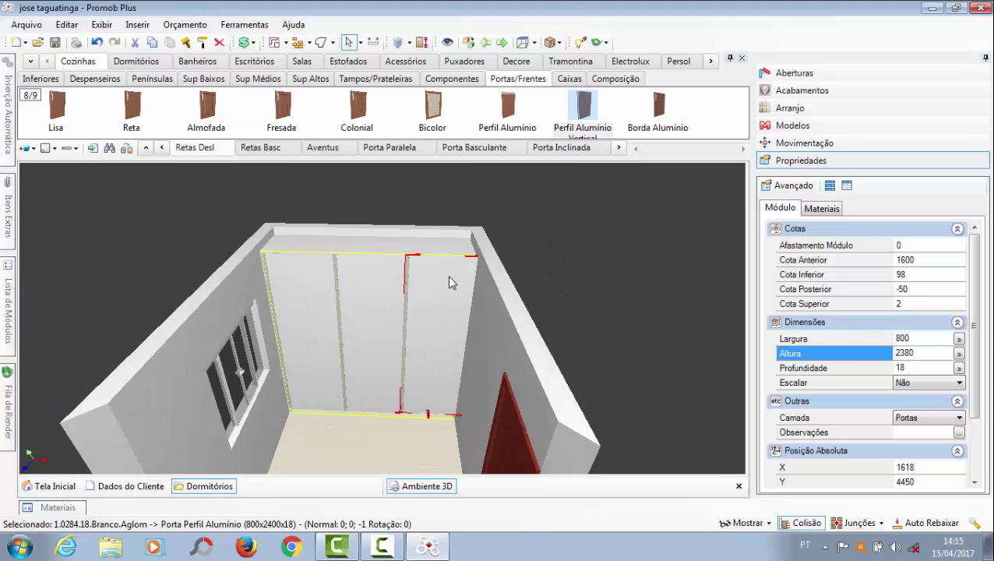
pyautogui.scroll(3, 455, 388)
pyautogui.scroll(3, 451, 380)
# - Set a 20 mm displacement step in Movimentação and shift the door one step
pyautogui.moveTo(548, 257); pyautogui.dragTo(488, 450, button='middle')
pyautogui.click(807, 142)
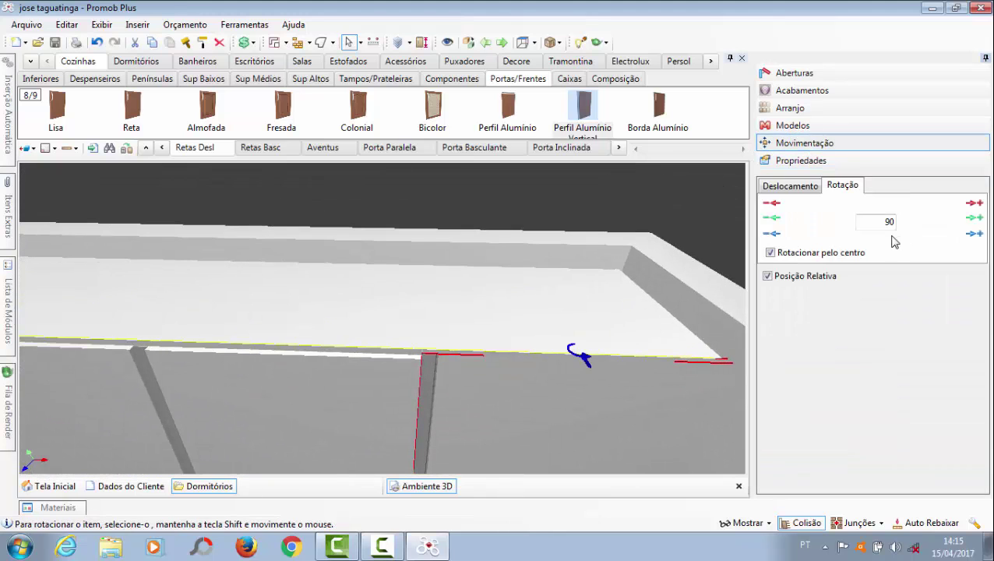
pyautogui.click(795, 187)
pyautogui.doubleClick(883, 221)
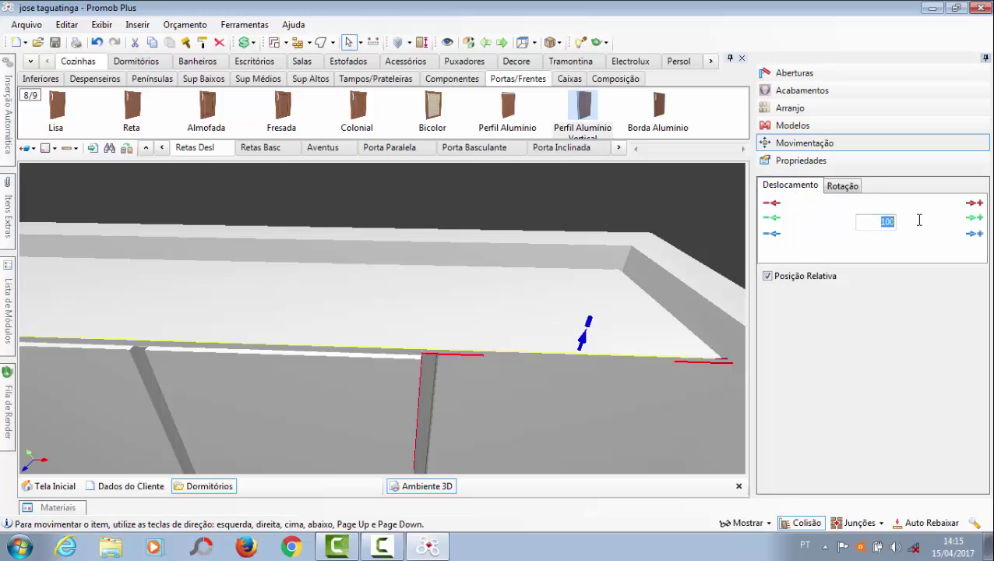
pyautogui.write('5')
pyautogui.click(771, 234)
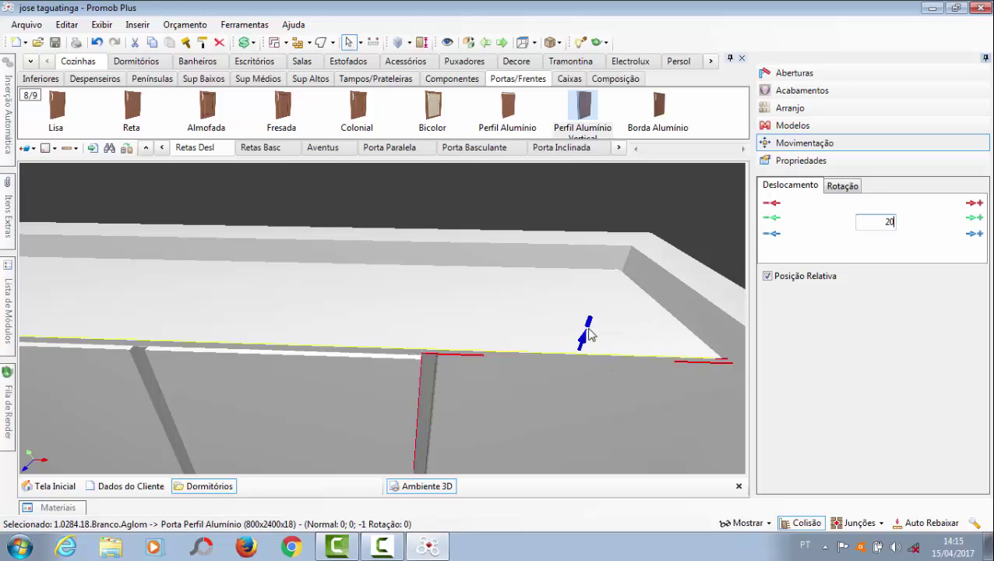
pyautogui.click(974, 233)
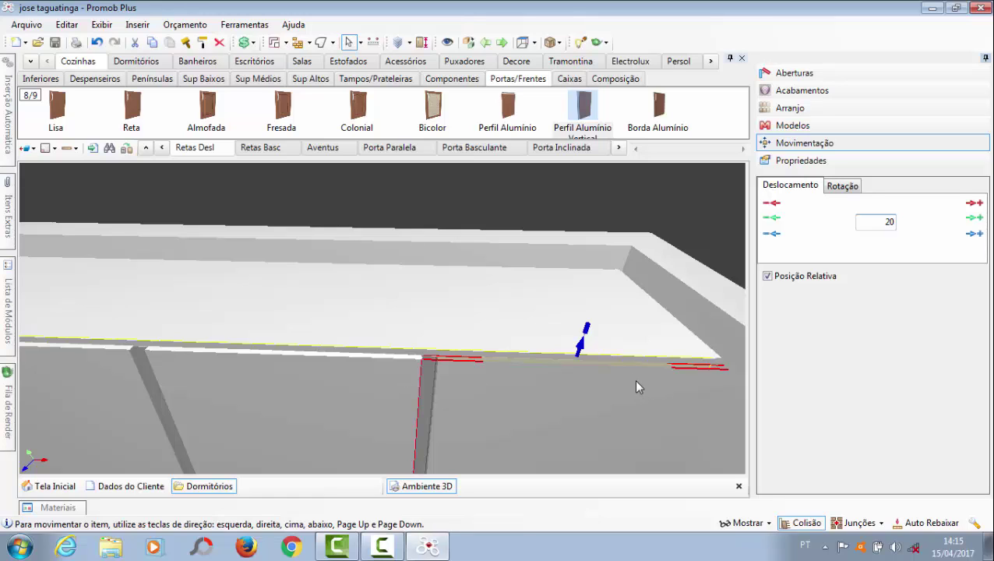
# - Nudge the door four more 20 mm steps along the track
pyautogui.moveTo(596, 370)
pyautogui.mouseDown(button='middle')
pyautogui.moveTo(466, 376)
pyautogui.moveTo(495, 394)
pyautogui.mouseUp(button='middle')
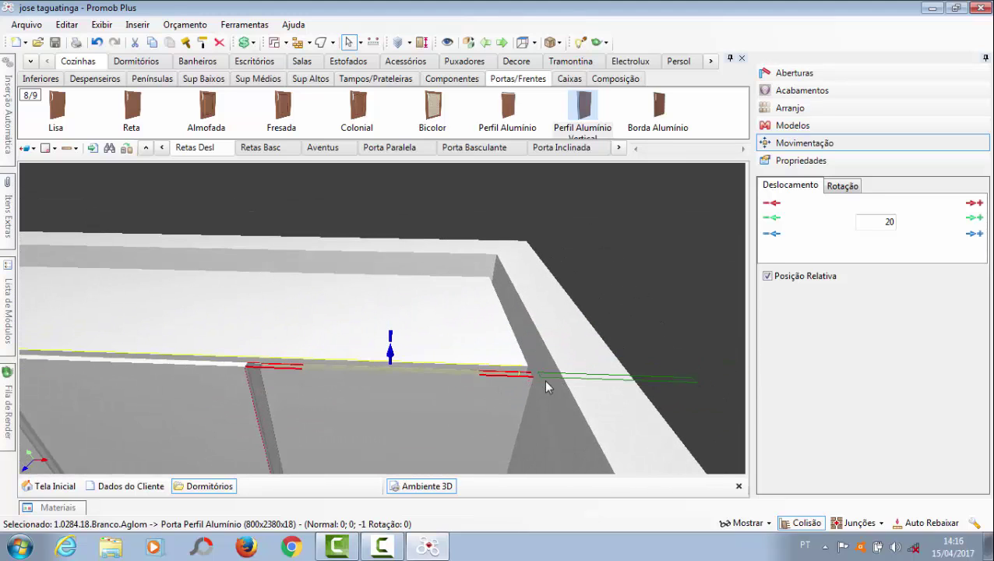
pyautogui.click(771, 217)
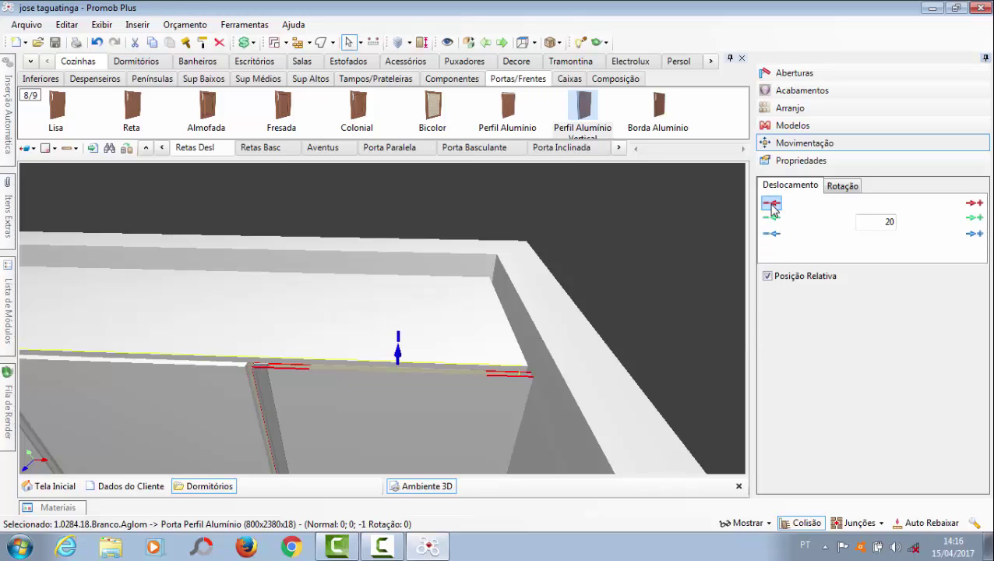
pyautogui.click(976, 205)
pyautogui.click(976, 205)
pyautogui.click(975, 204)
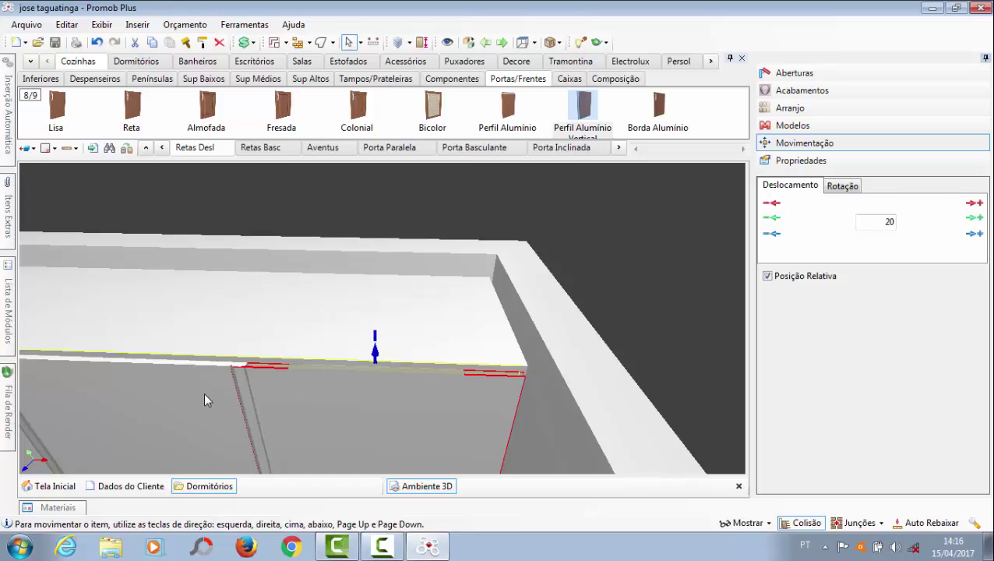
# - Adjust the right and left sliding doors by single 20 mm steps
pyautogui.click(196, 327)
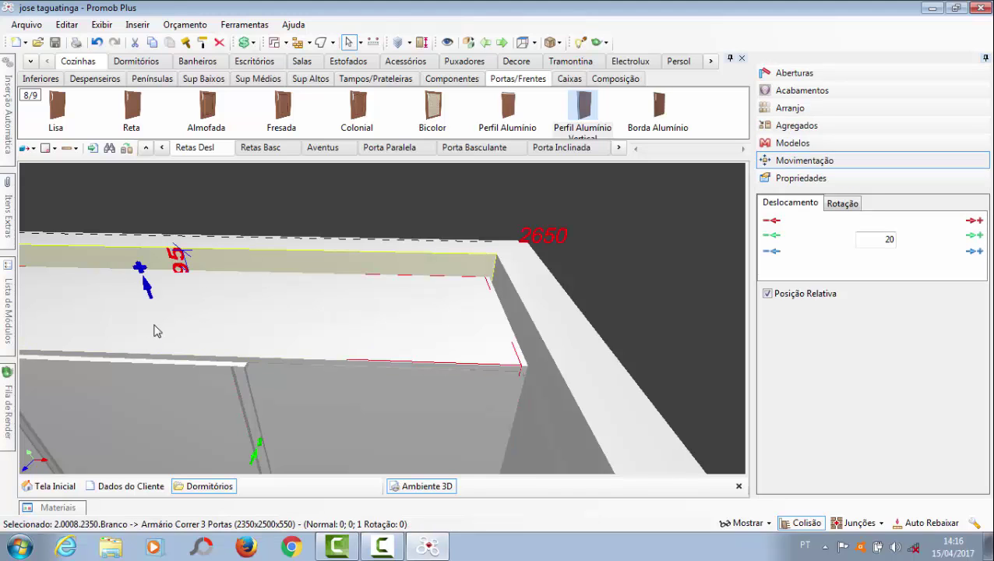
pyautogui.scroll(-1, 166, 336)
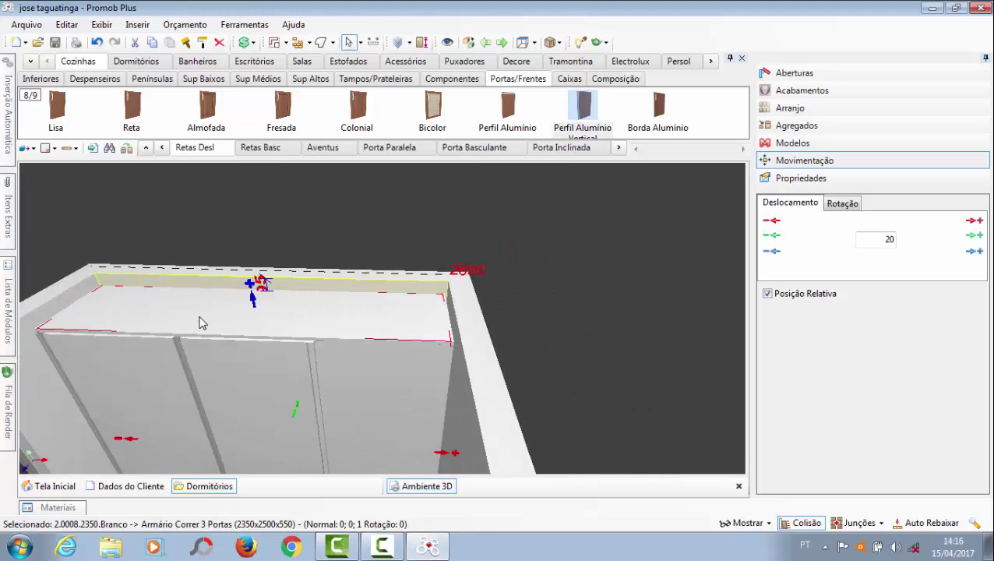
pyautogui.moveTo(222, 322)
pyautogui.mouseDown(button='middle')
pyautogui.moveTo(276, 344)
pyautogui.moveTo(237, 343)
pyautogui.moveTo(666, 322)
pyautogui.moveTo(316, 307)
pyautogui.moveTo(404, 362)
pyautogui.mouseUp(button='middle')
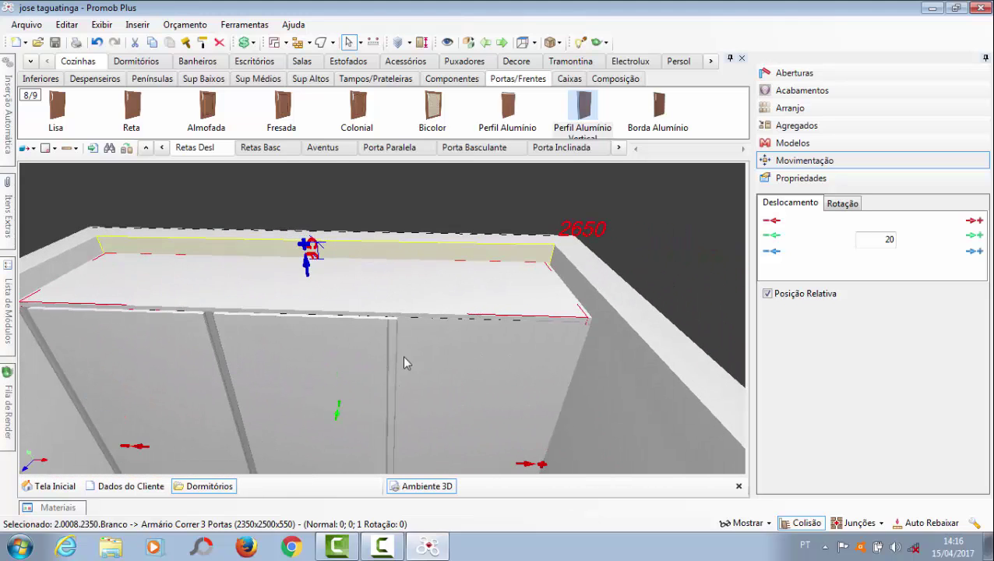
pyautogui.click(480, 361)
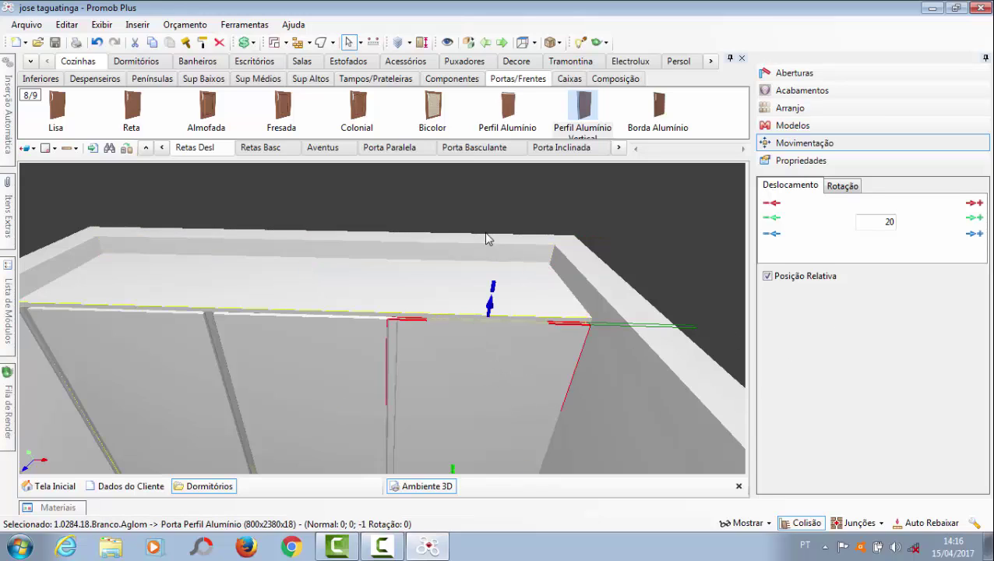
pyautogui.click(772, 221)
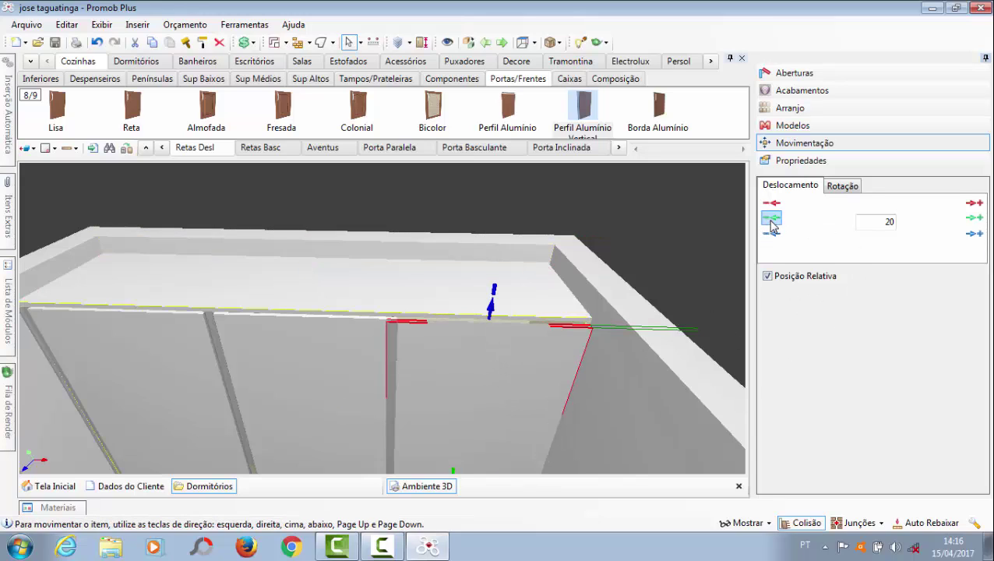
pyautogui.click(977, 219)
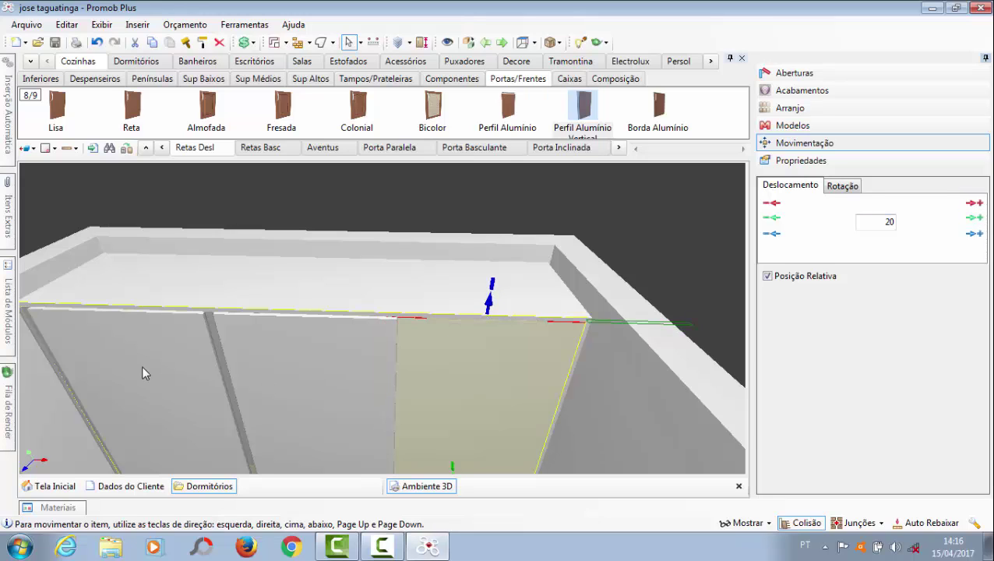
pyautogui.click(141, 366)
pyautogui.click(976, 220)
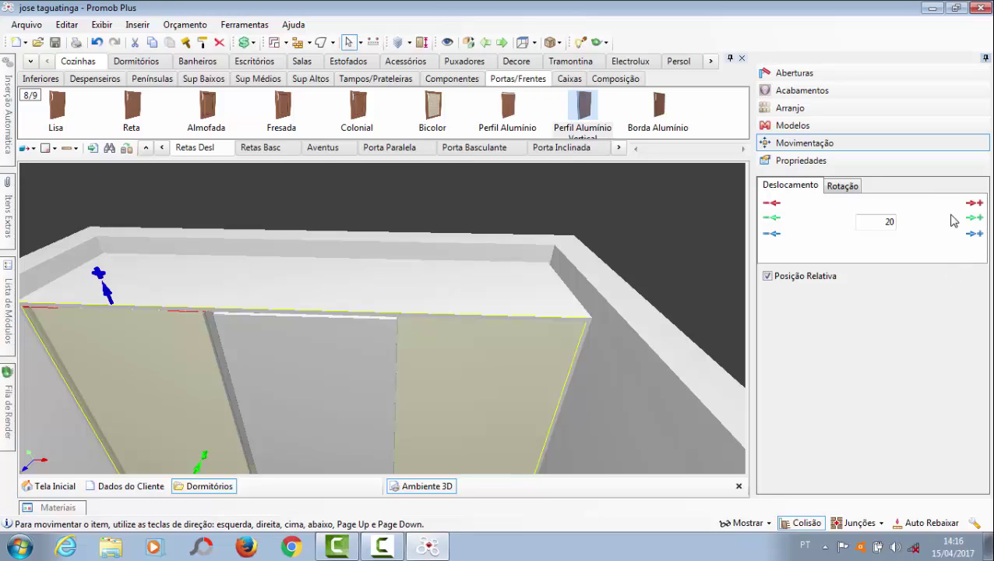
# - Select the middle 800x2380 door and zoom in on it
pyautogui.click(348, 426)
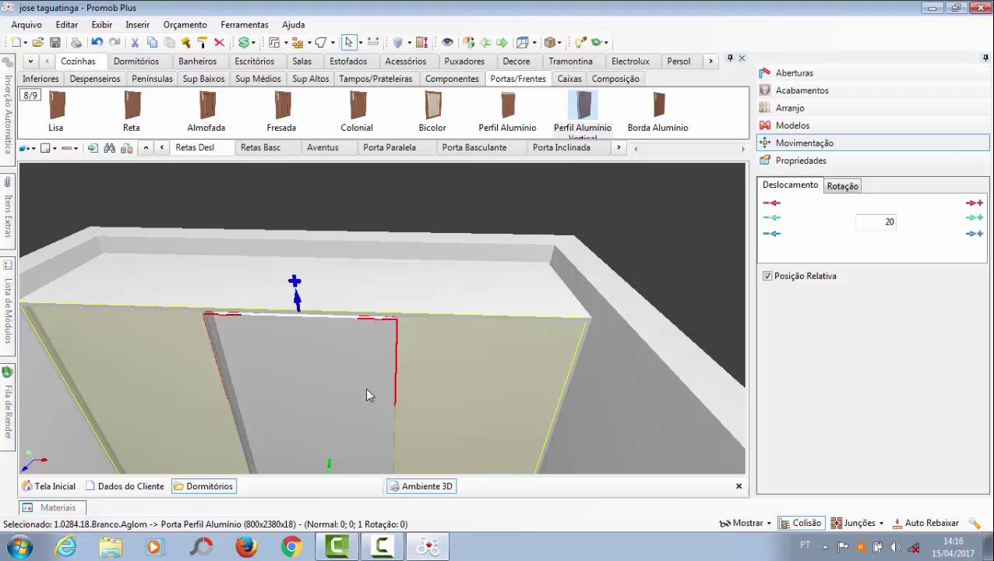
pyautogui.moveTo(366, 387)
pyautogui.mouseDown(button='middle')
pyautogui.moveTo(314, 396)
pyautogui.moveTo(326, 411)
pyautogui.mouseUp(button='middle')
pyautogui.scroll(2, 342, 370)
pyautogui.scroll(1, 344, 372)
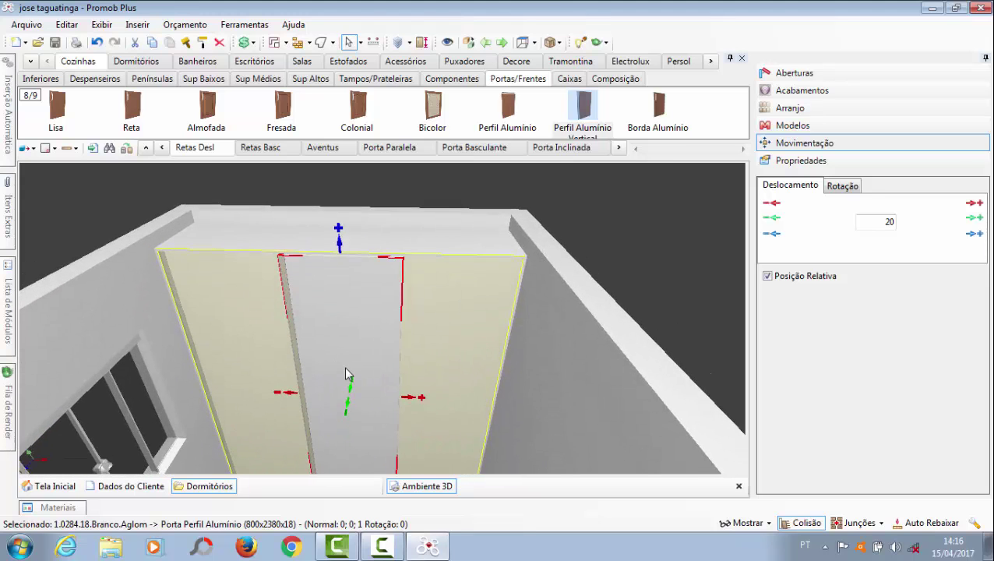
pyautogui.scroll(2, 350, 377)
pyautogui.scroll(1, 348, 378)
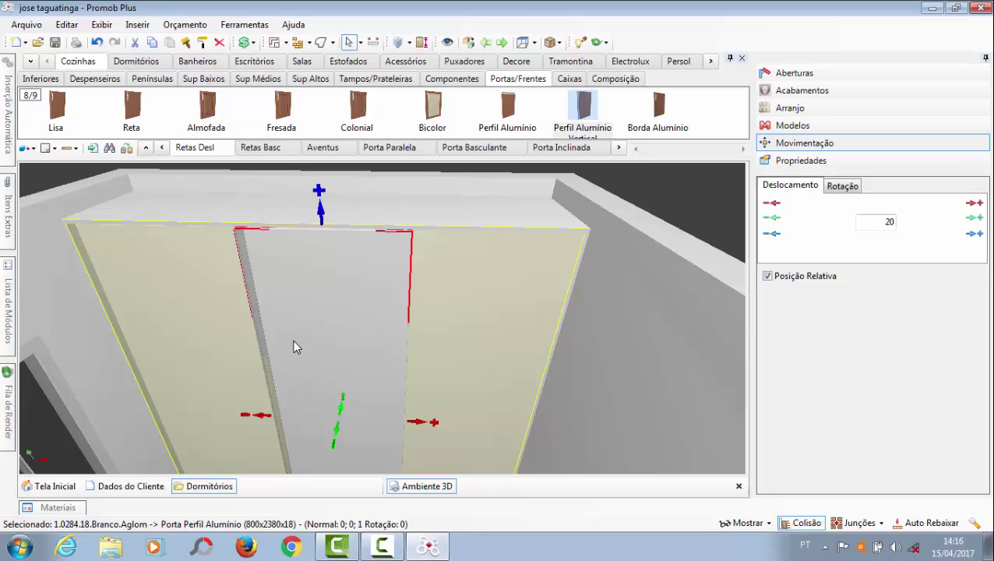
# - In Editar Geometria, rotate the middle door 180°, use its top-right reference, and set X to 837
pyautogui.rightClick(332, 298)
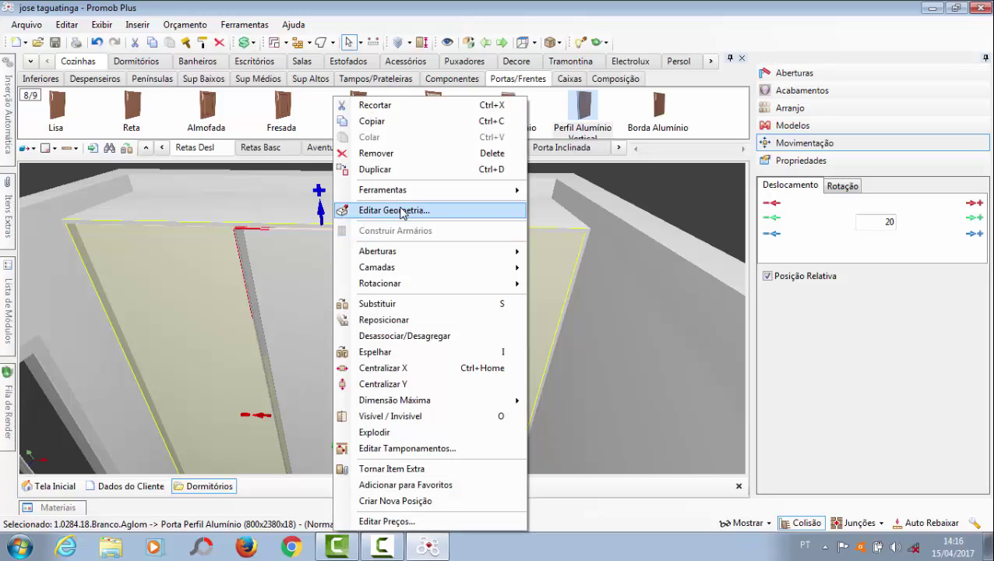
pyautogui.click(467, 219)
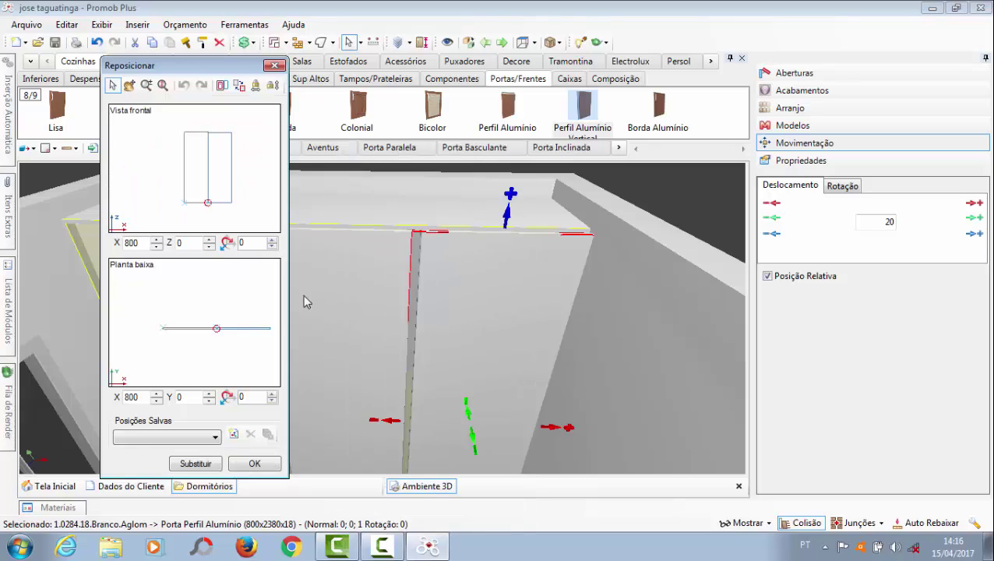
pyautogui.moveTo(146, 242); pyautogui.dragTo(111, 245)
pyautogui.write('0')
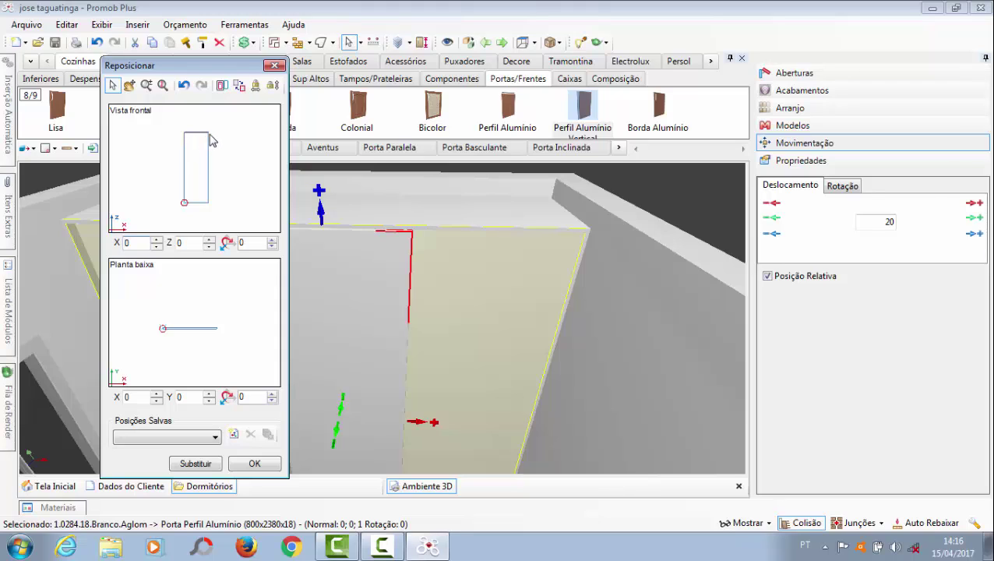
pyautogui.moveTo(209, 138); pyautogui.dragTo(176, 259)
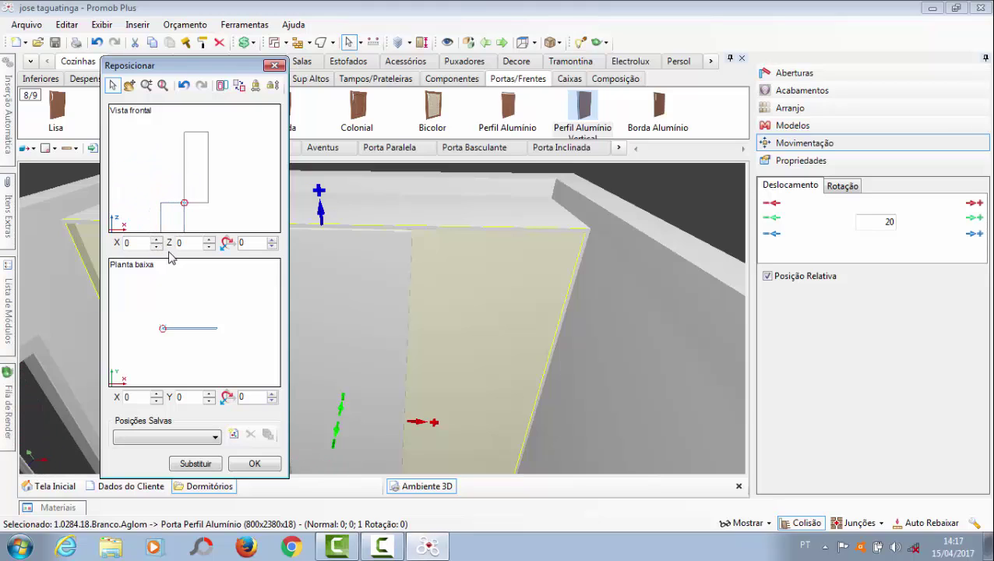
pyautogui.moveTo(177, 259); pyautogui.dragTo(173, 258)
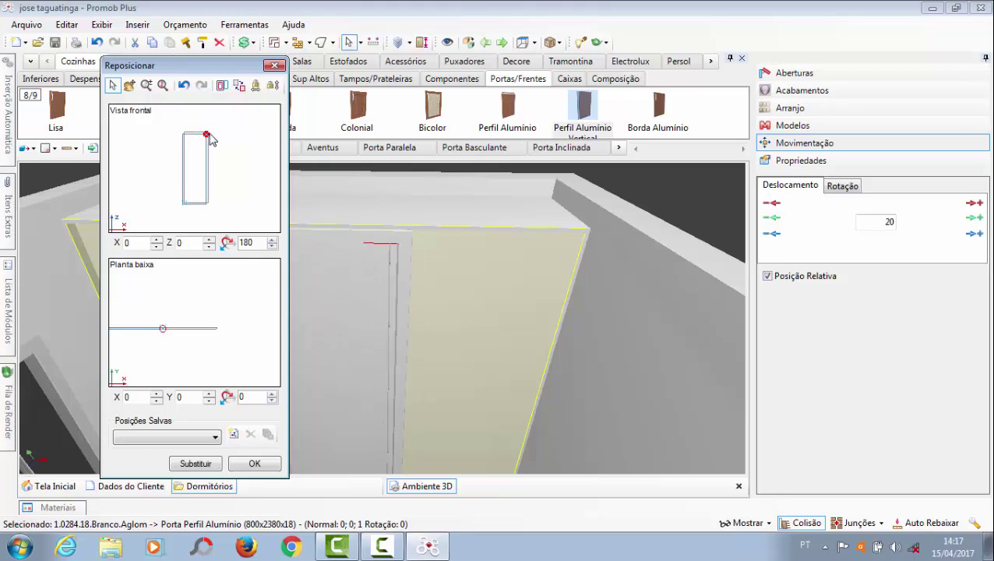
pyautogui.click(207, 133)
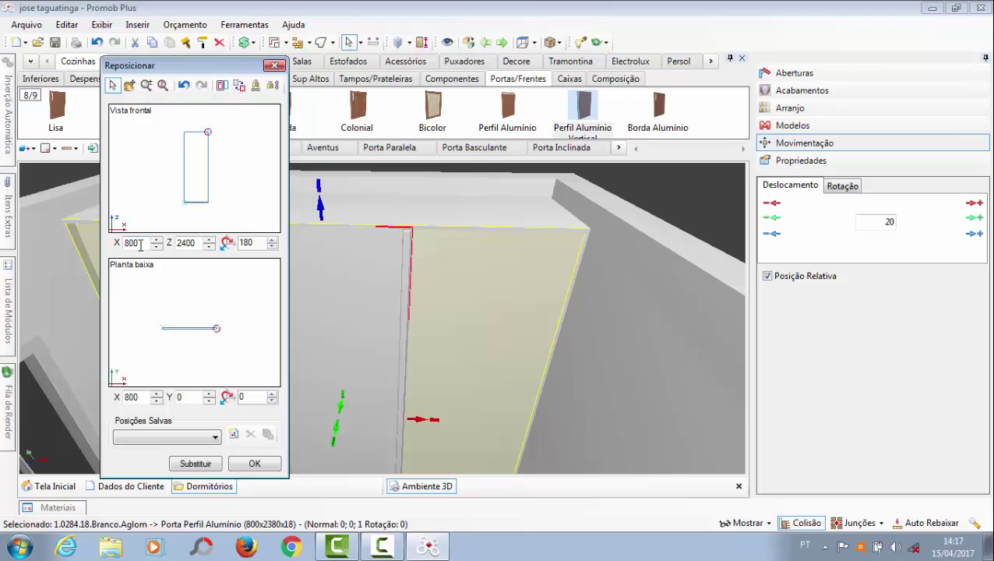
pyautogui.moveTo(140, 244); pyautogui.dragTo(124, 244)
pyautogui.write('837')
pyautogui.press('Return')
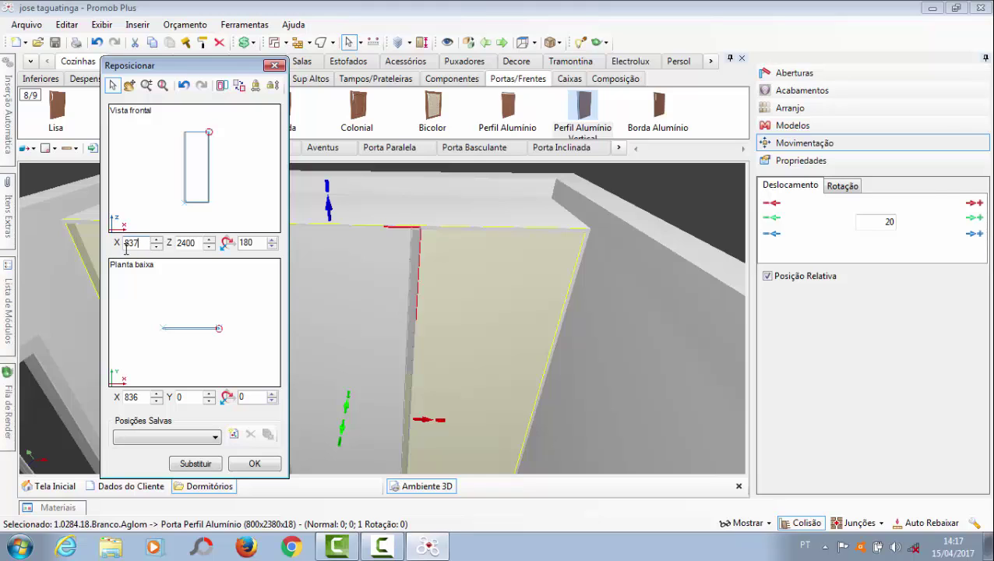
pyautogui.click(262, 465)
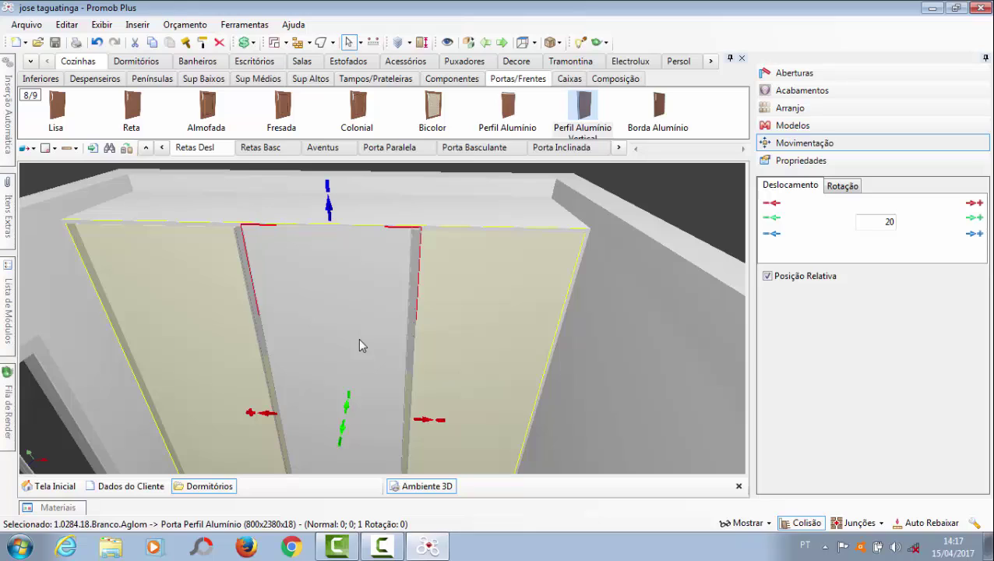
# - Group the left and middle doors with Agrupar, then open the Construir Geometria dropdown
pyautogui.click(329, 281)
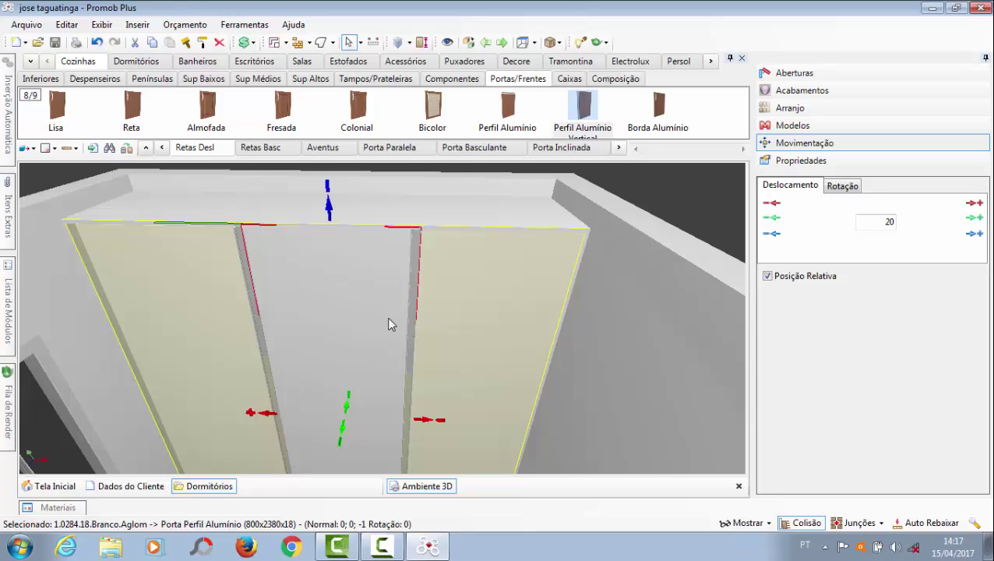
pyautogui.click(244, 269)
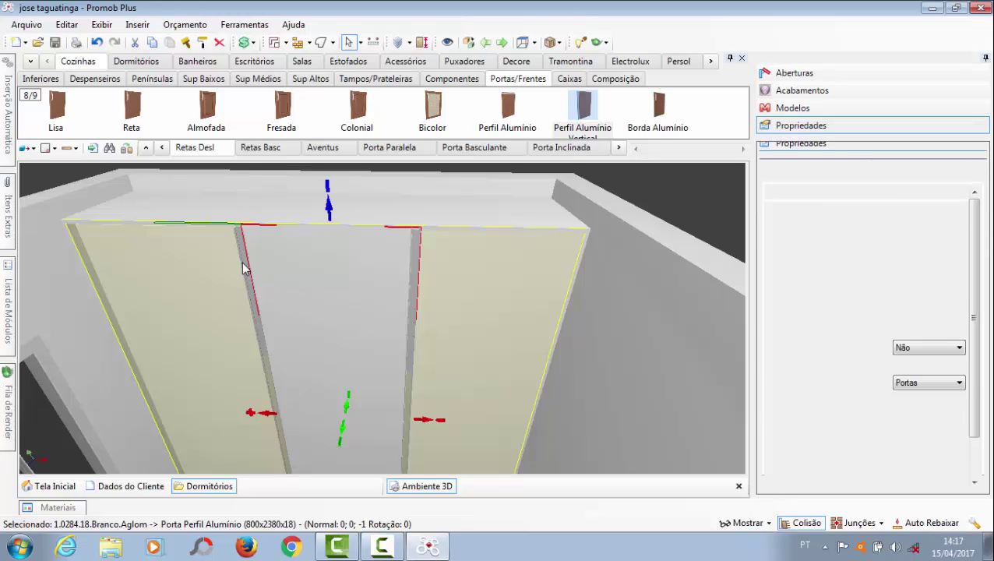
pyautogui.rightClick(316, 299)
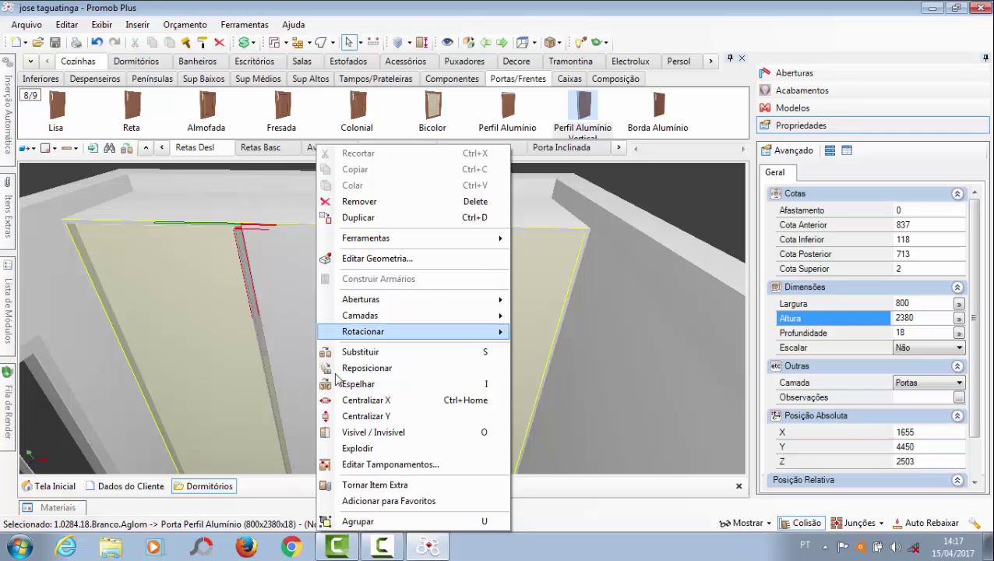
pyautogui.click(382, 520)
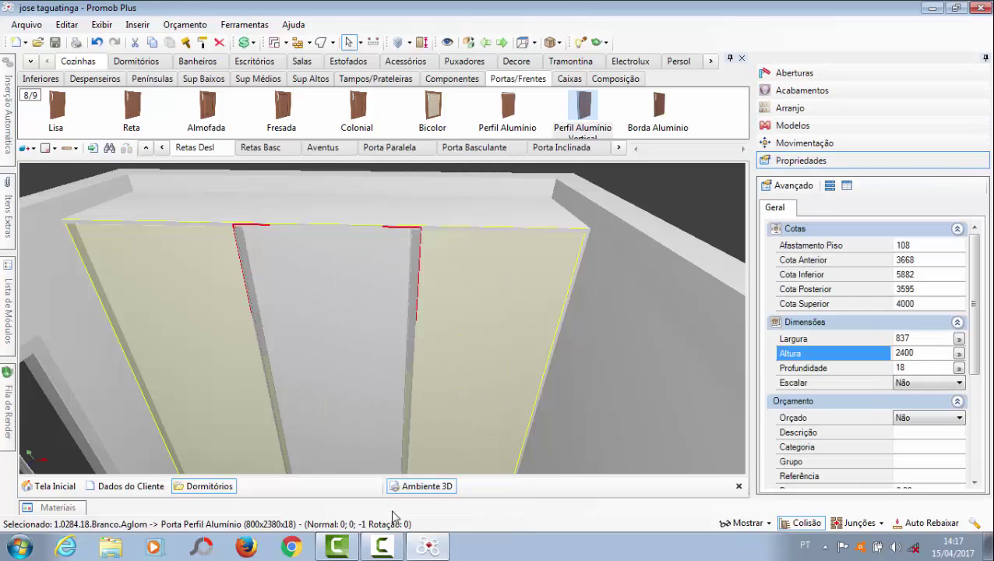
pyautogui.scroll(-1, 447, 359)
pyautogui.scroll(-2, 420, 360)
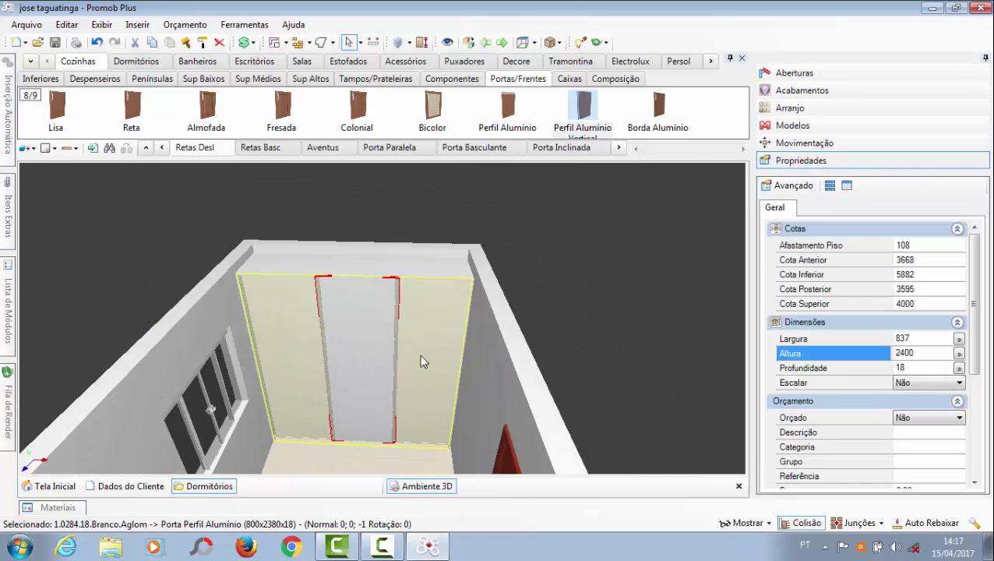
pyautogui.click(332, 43)
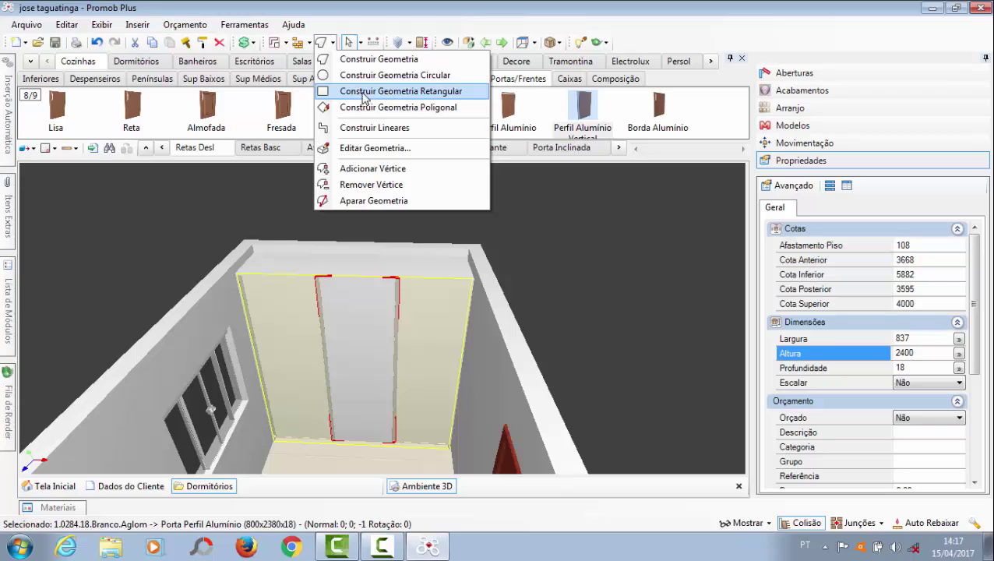
# - Draw a rectangular geometry on the middle door's front, from its top-left to bottom-right corner
pyautogui.click(394, 92)
pyautogui.scroll(3, 382, 320)
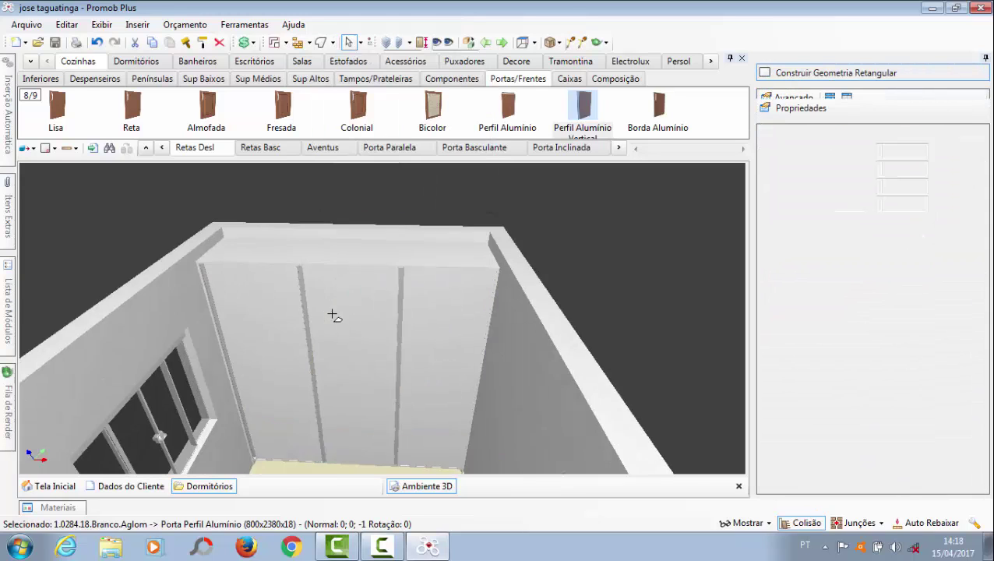
pyautogui.scroll(1, 334, 308)
pyautogui.rightClick(333, 300)
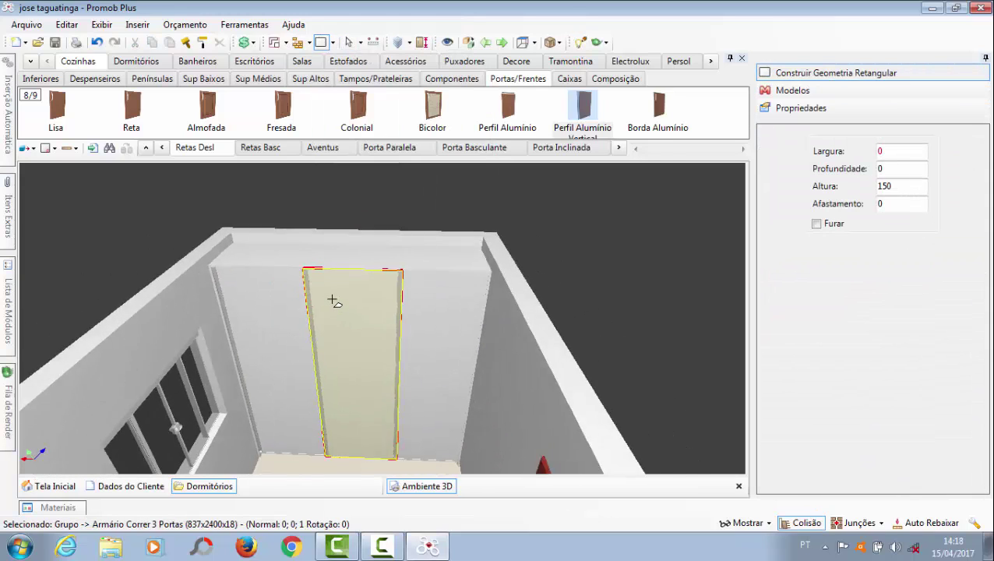
pyautogui.click(327, 284)
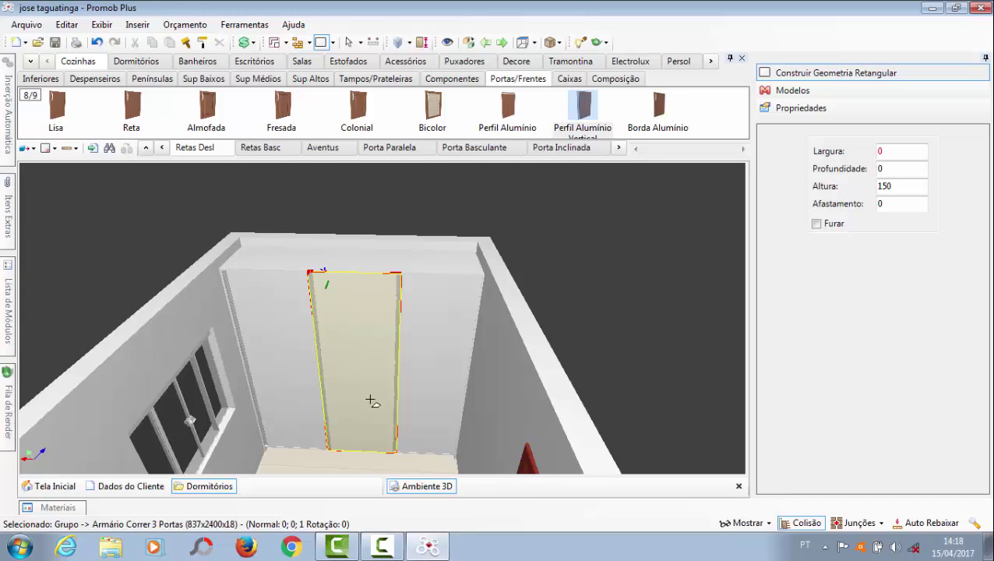
pyautogui.click(384, 441)
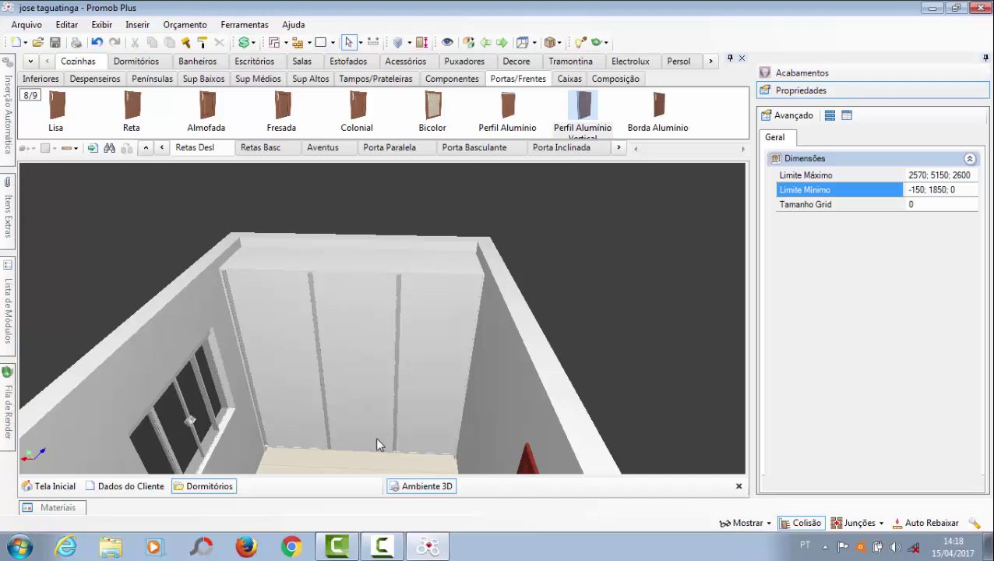
# - Select the new rectangular panel to set its height to 3
pyautogui.scroll(2, 339, 374)
pyautogui.scroll(2, 339, 374)
pyautogui.scroll(2, 339, 374)
pyautogui.scroll(2, 339, 374)
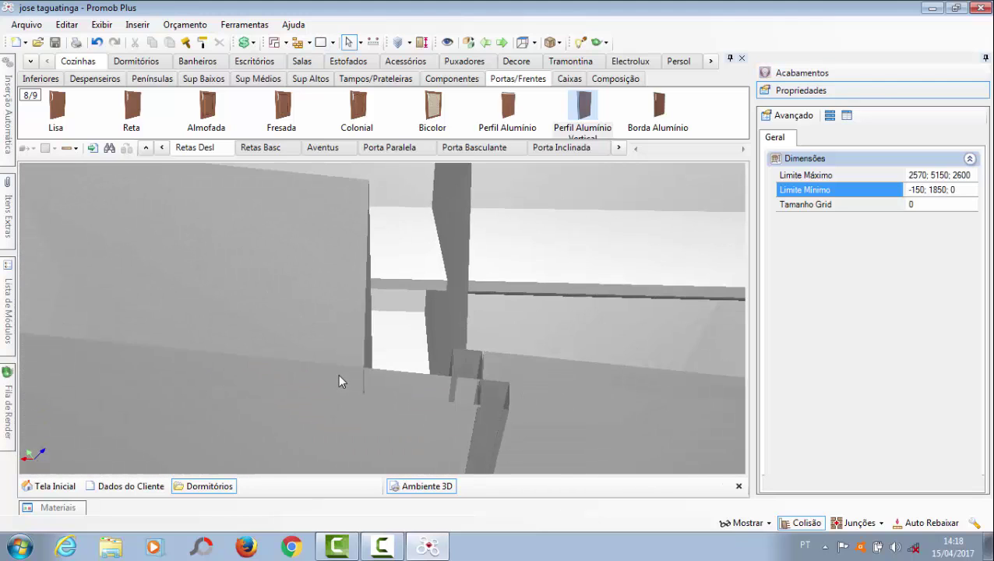
pyautogui.click(343, 236)
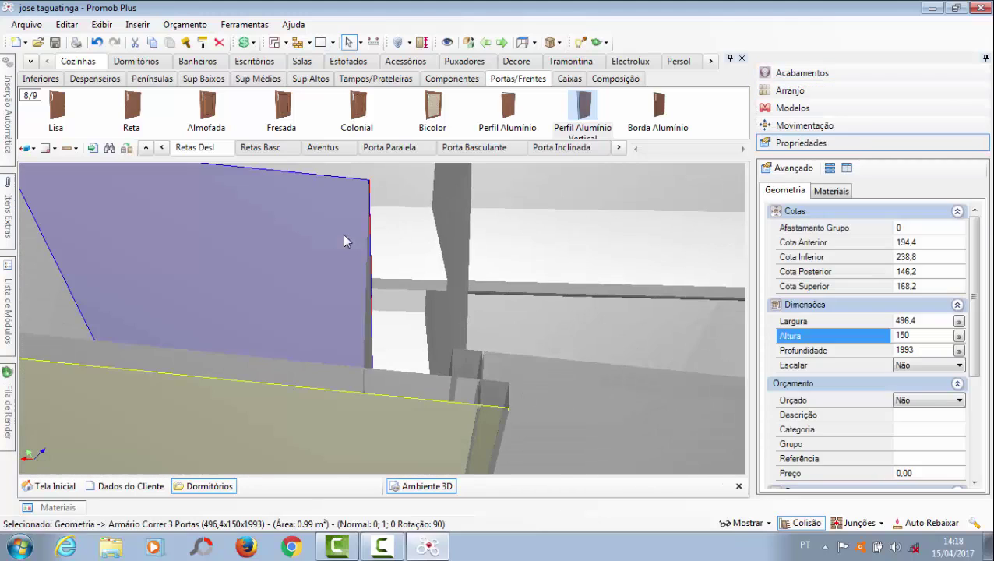
pyautogui.scroll(2, 327, 241)
pyautogui.scroll(2, 326, 241)
pyautogui.scroll(-2, 326, 240)
pyautogui.scroll(-2, 327, 240)
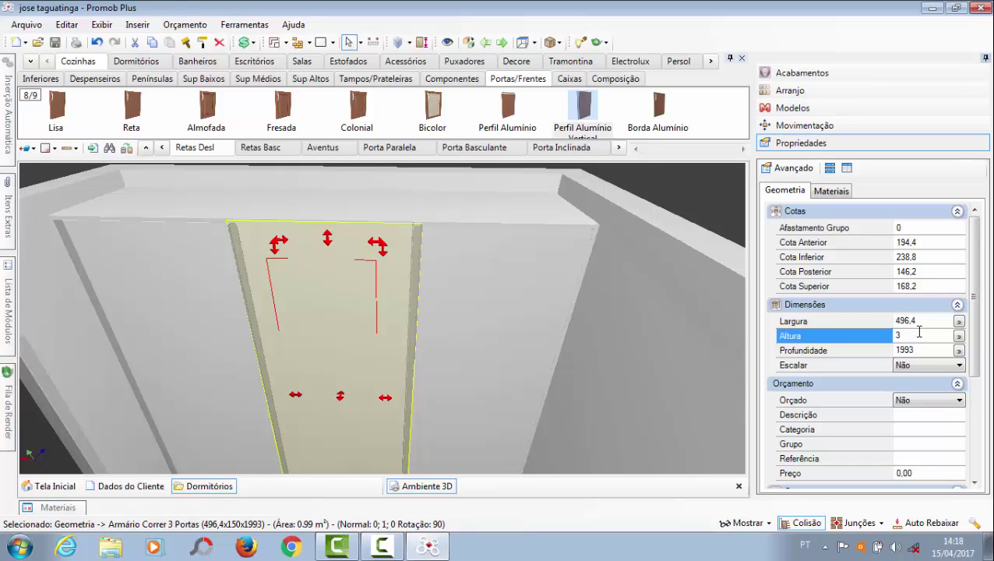
# - Move the panel 3 mm out from the door front using a move step of 3
pyautogui.click(811, 127)
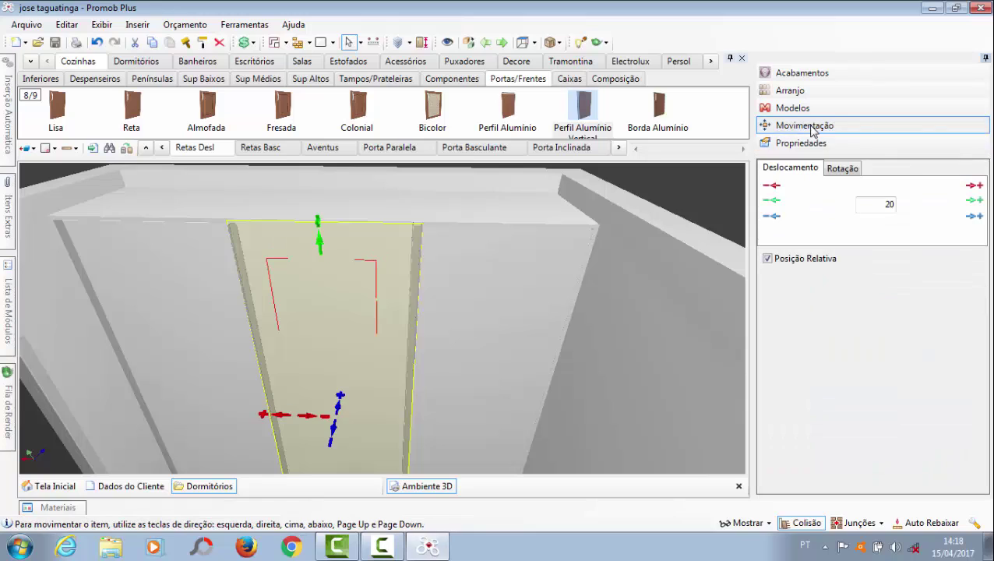
pyautogui.click(883, 204)
pyautogui.write('3')
pyautogui.click(770, 217)
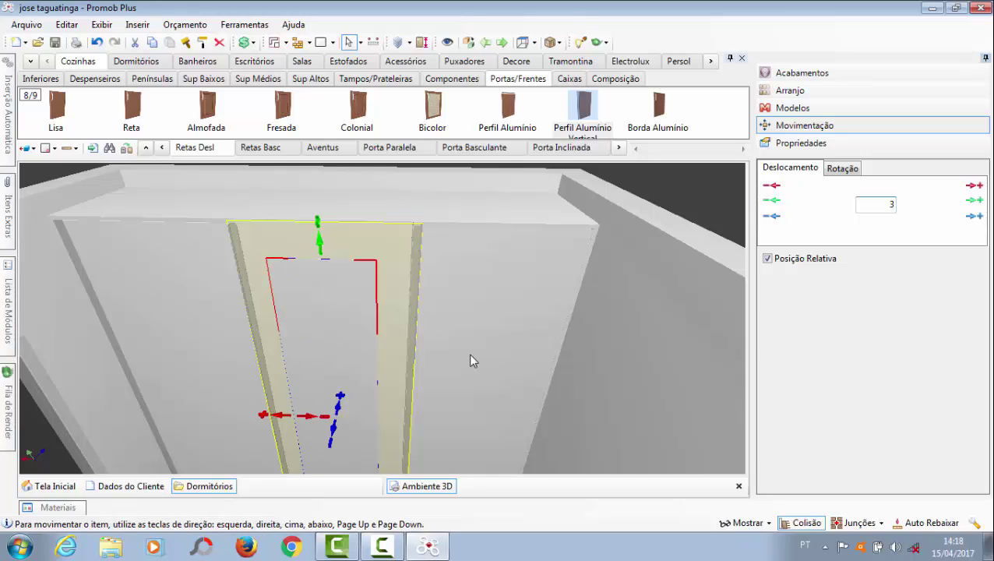
# - Set the panel's width to 550 and its depth to 2000
pyautogui.click(839, 147)
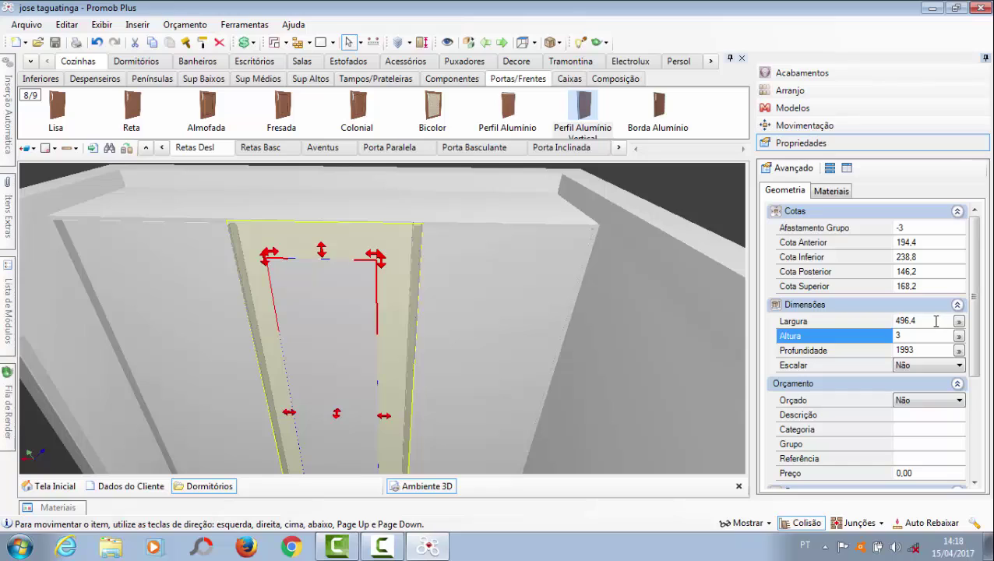
pyautogui.click(936, 321)
pyautogui.write('500')
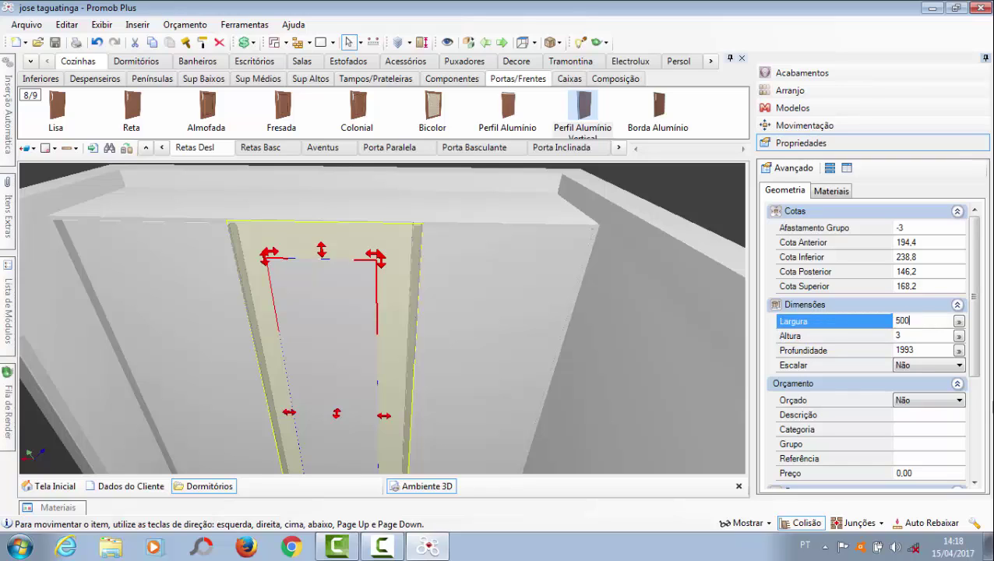
pyautogui.press('Return')
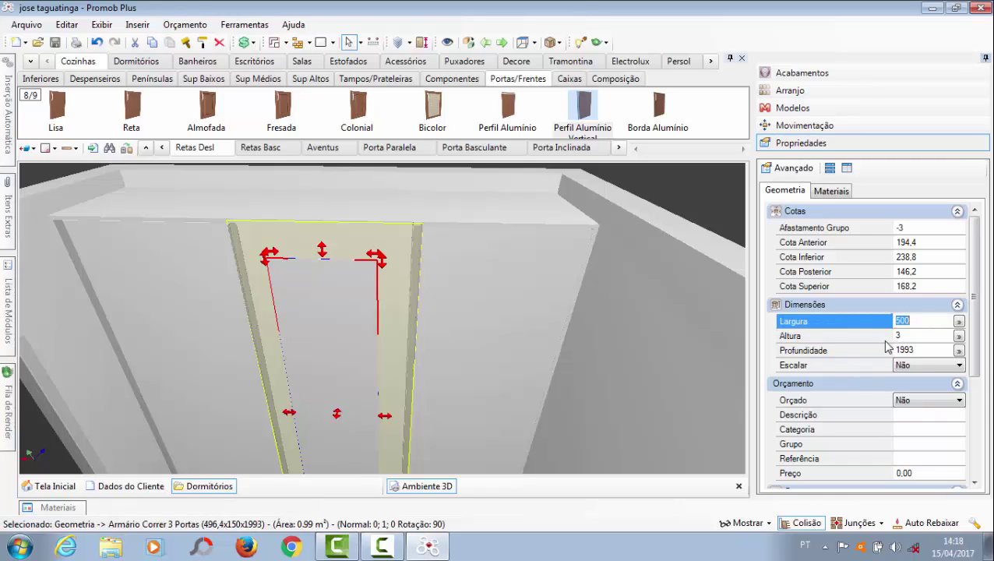
pyautogui.write('5')
pyautogui.press('Return')
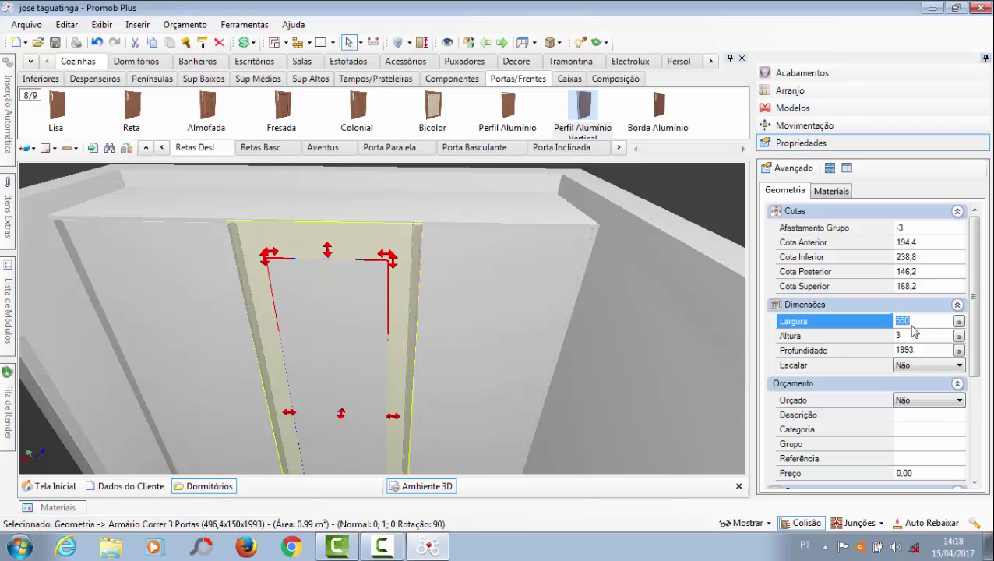
pyautogui.click(903, 351)
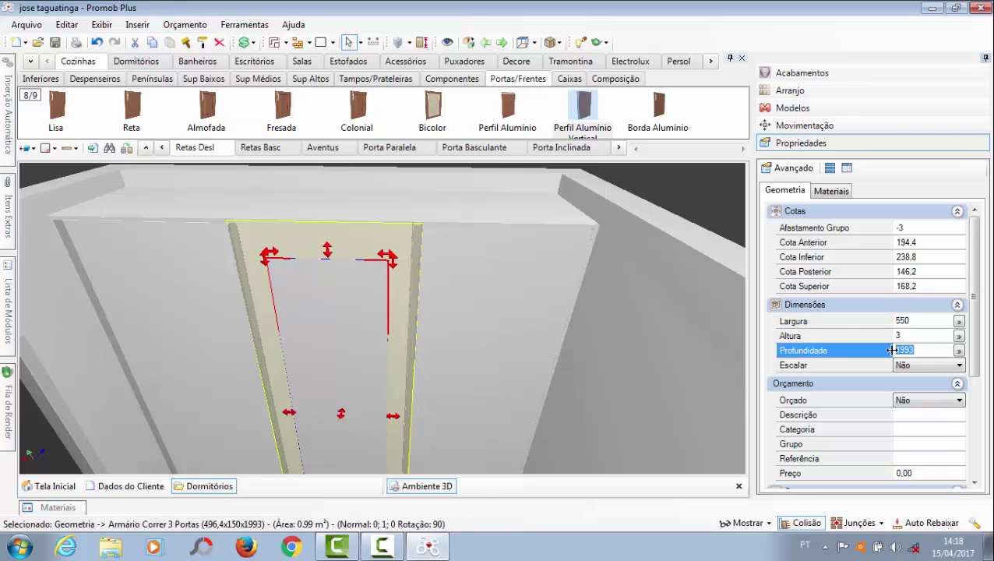
pyautogui.write('12')
pyautogui.press('Return')
# - Centre the panel on the door with Centralizar X and Centralizar Y
pyautogui.rightClick(336, 335)
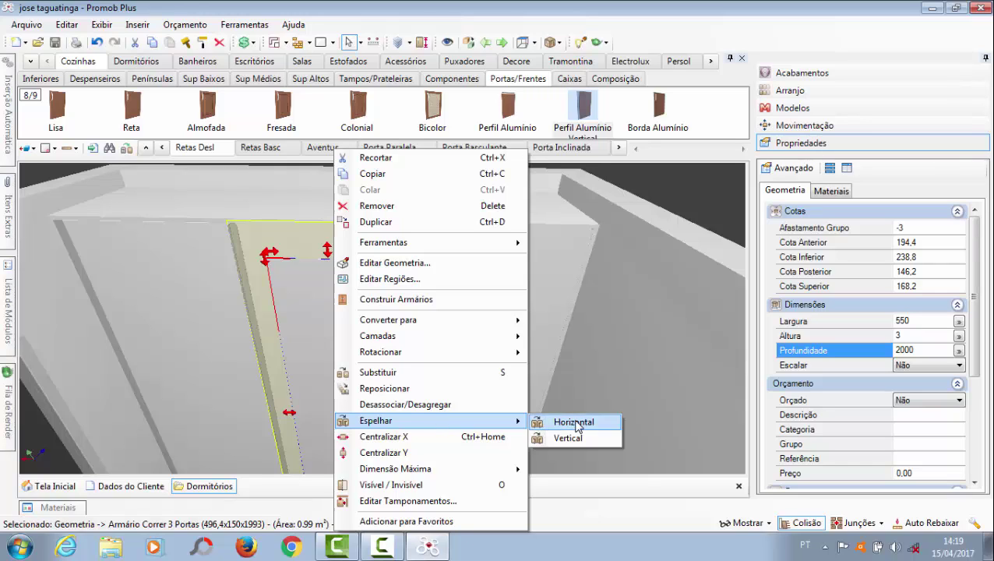
pyautogui.click(394, 438)
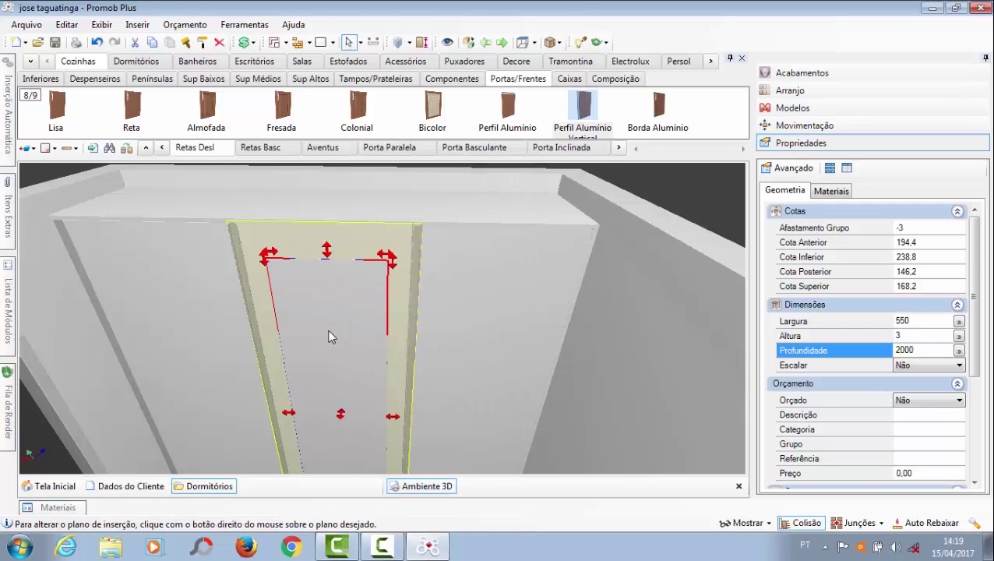
pyautogui.rightClick(328, 336)
pyautogui.click(397, 452)
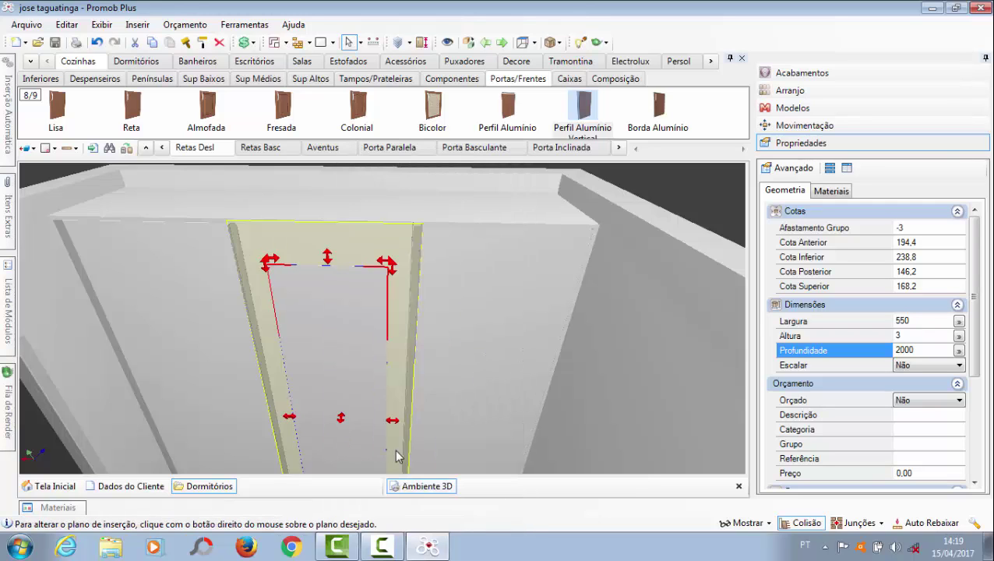
pyautogui.scroll(-5, 431, 343)
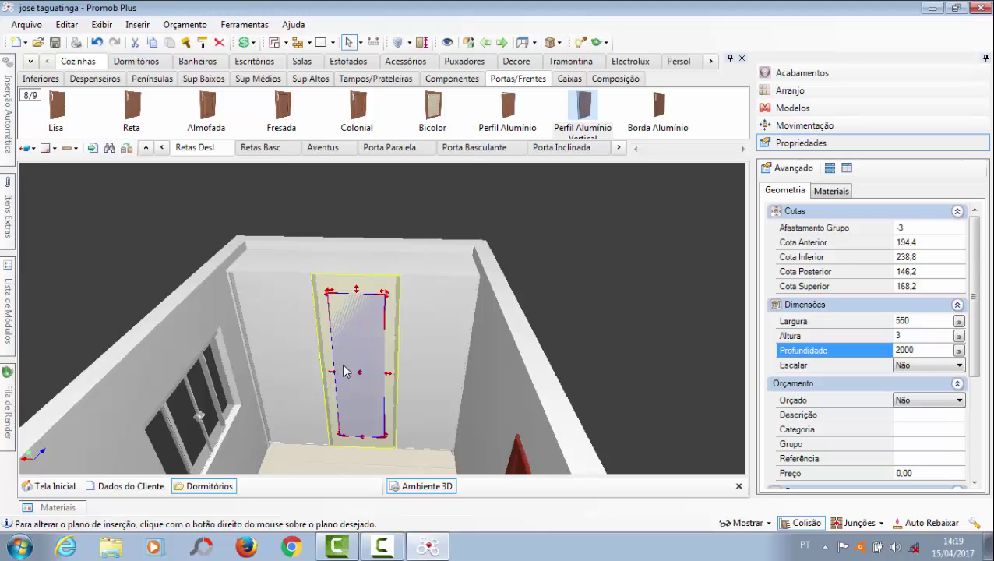
# - Apply the Espelho mirror material from Vidros/Acrílicos to the door panel
pyautogui.scroll(2, 343, 364)
pyautogui.scroll(2, 344, 373)
pyautogui.scroll(1, 344, 373)
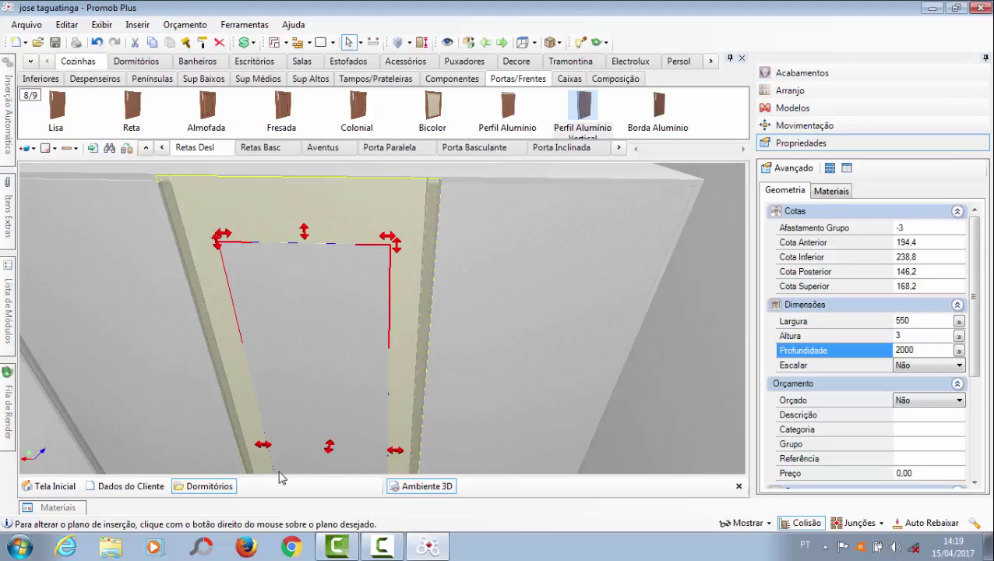
pyautogui.click(56, 510)
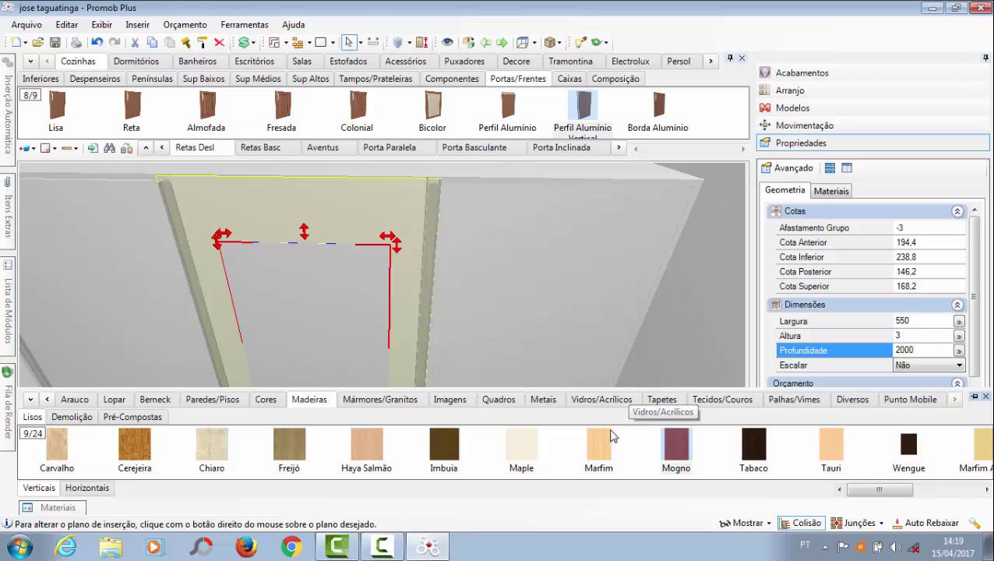
pyautogui.click(615, 403)
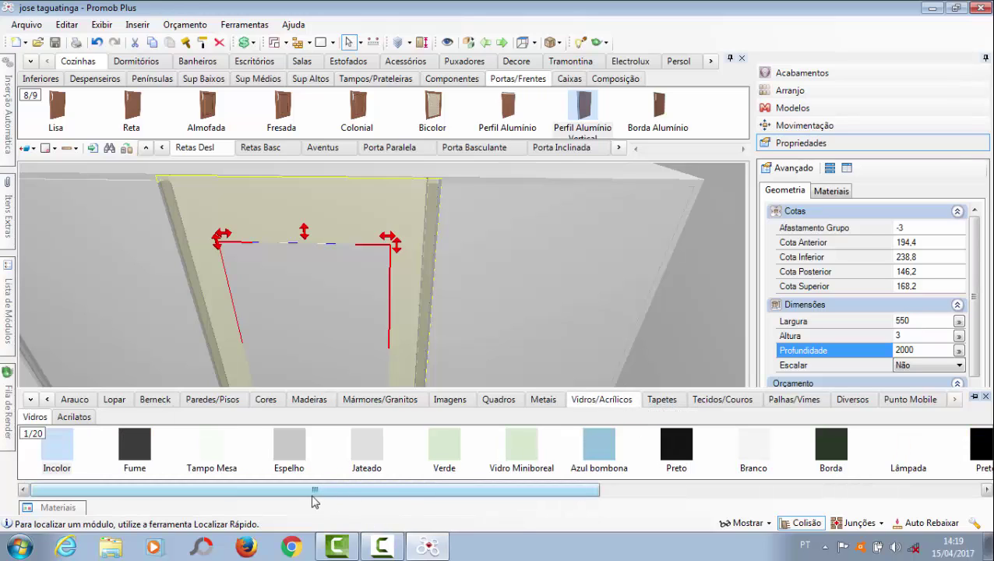
pyautogui.click(296, 457)
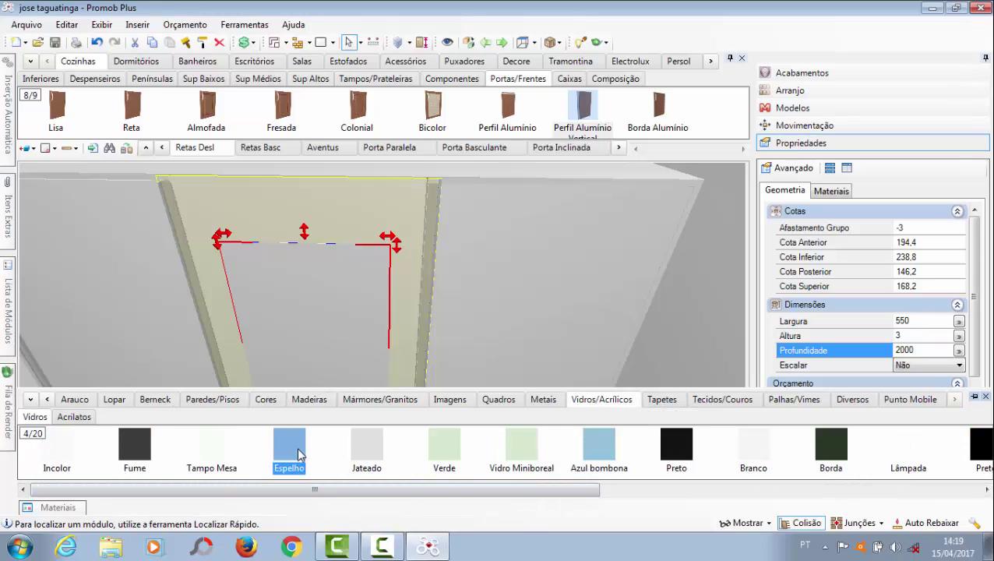
pyautogui.moveTo(300, 340); pyautogui.dragTo(303, 311)
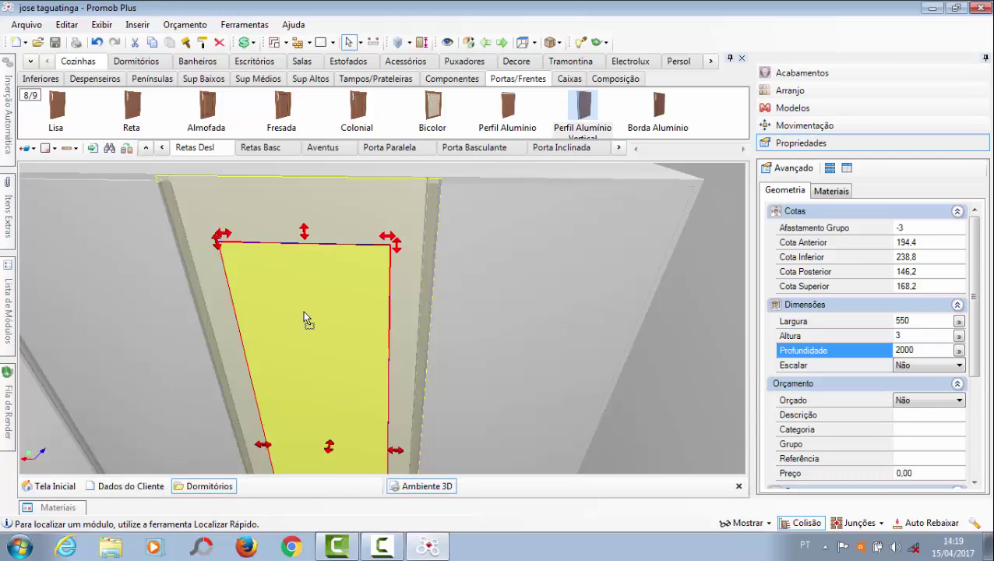
pyautogui.click(491, 321)
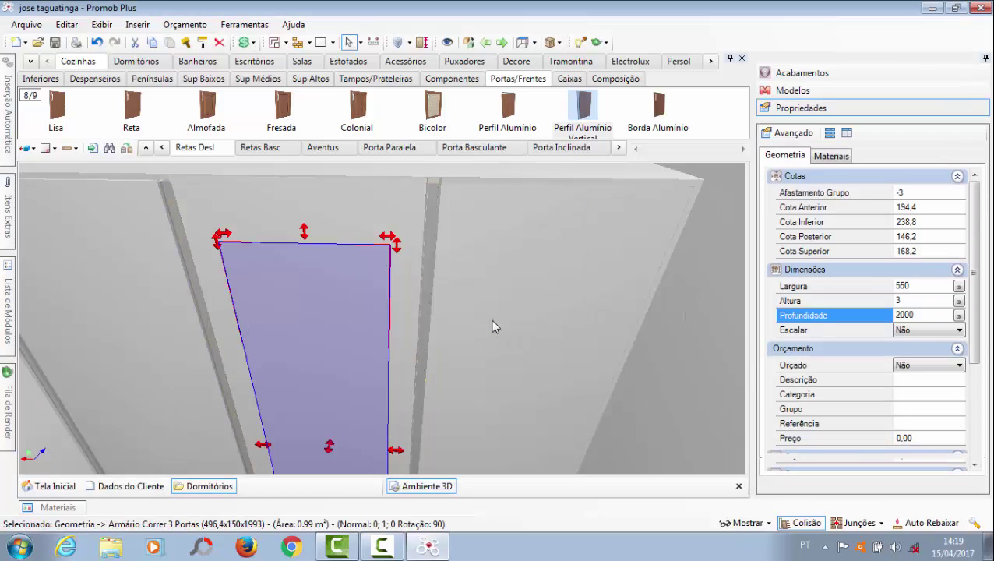
# - Orbit the view around the mirrored door and save the project
pyautogui.scroll(-5, 491, 326)
pyautogui.scroll(-2, 482, 323)
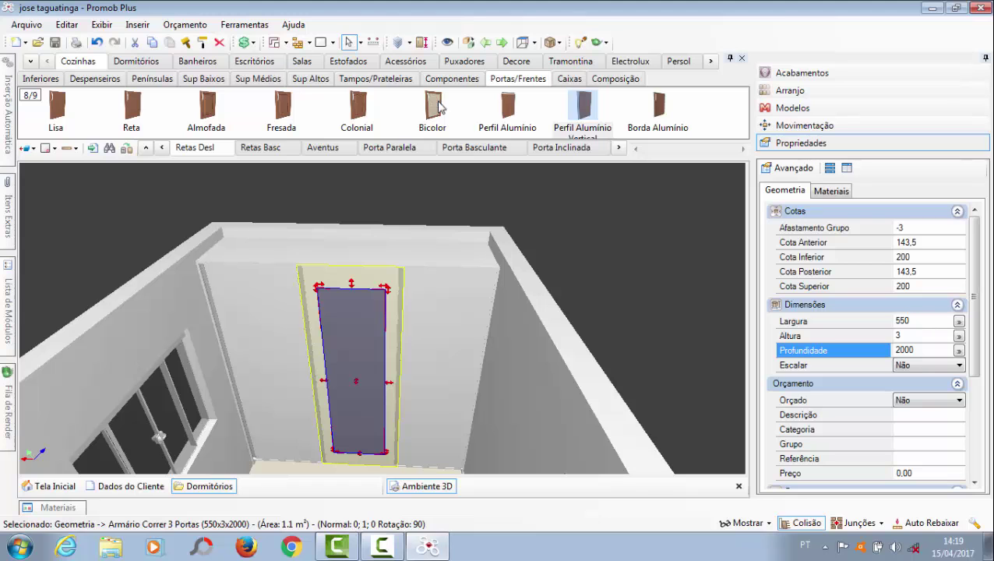
pyautogui.click(360, 43)
pyautogui.click(363, 88)
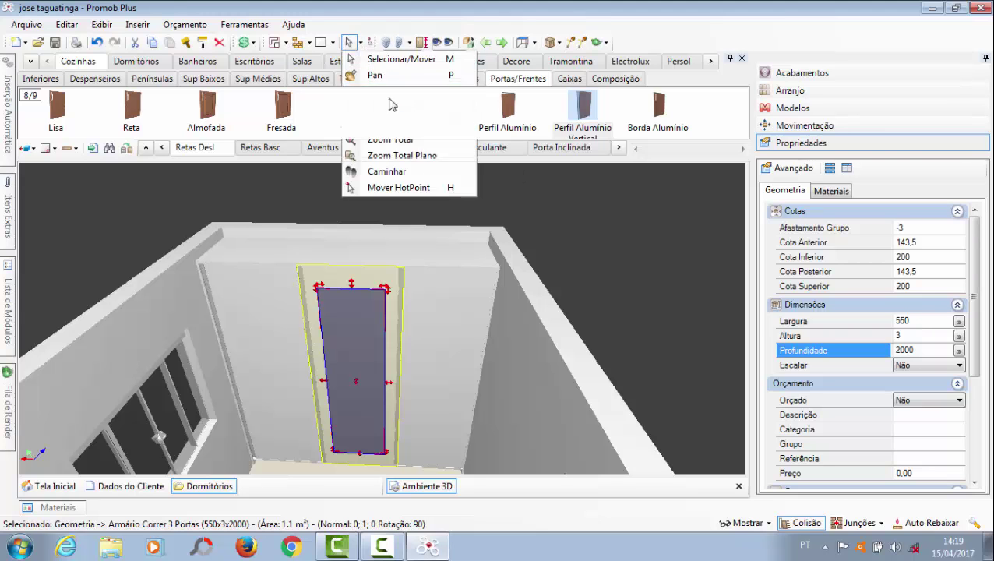
pyautogui.moveTo(342, 366)
pyautogui.mouseDown()
pyautogui.moveTo(366, 369)
pyautogui.moveTo(395, 289)
pyautogui.mouseUp()
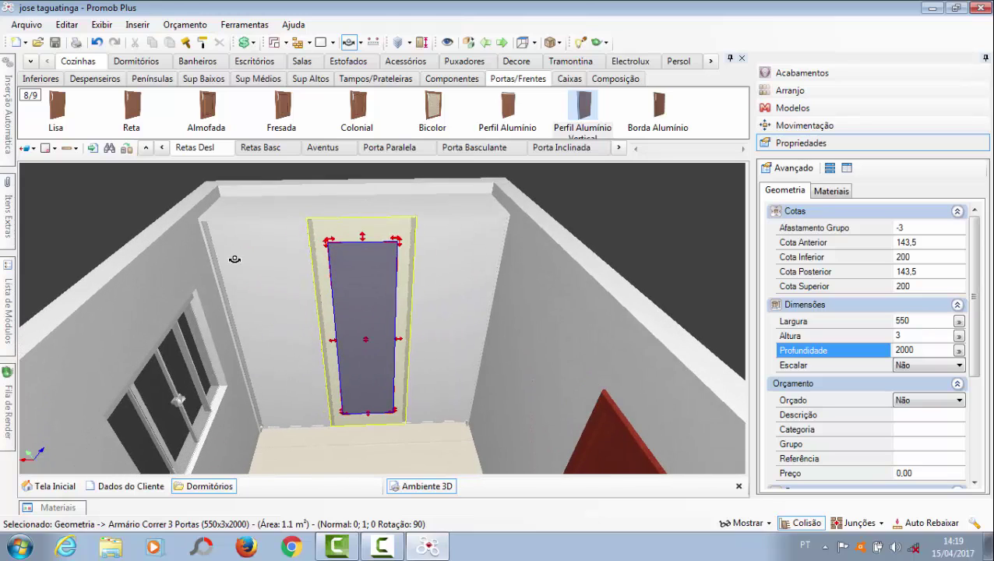
pyautogui.click(55, 42)
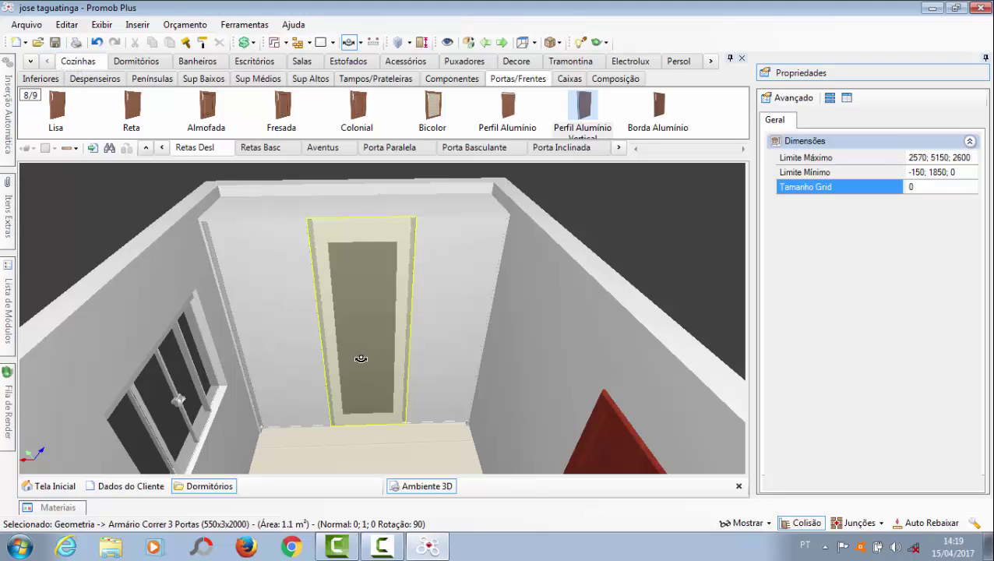
pyautogui.moveTo(356, 356)
pyautogui.mouseDown()
pyautogui.moveTo(347, 360)
pyautogui.moveTo(370, 328)
pyautogui.moveTo(371, 351)
pyautogui.moveTo(421, 311)
pyautogui.moveTo(337, 327)
pyautogui.mouseUp()
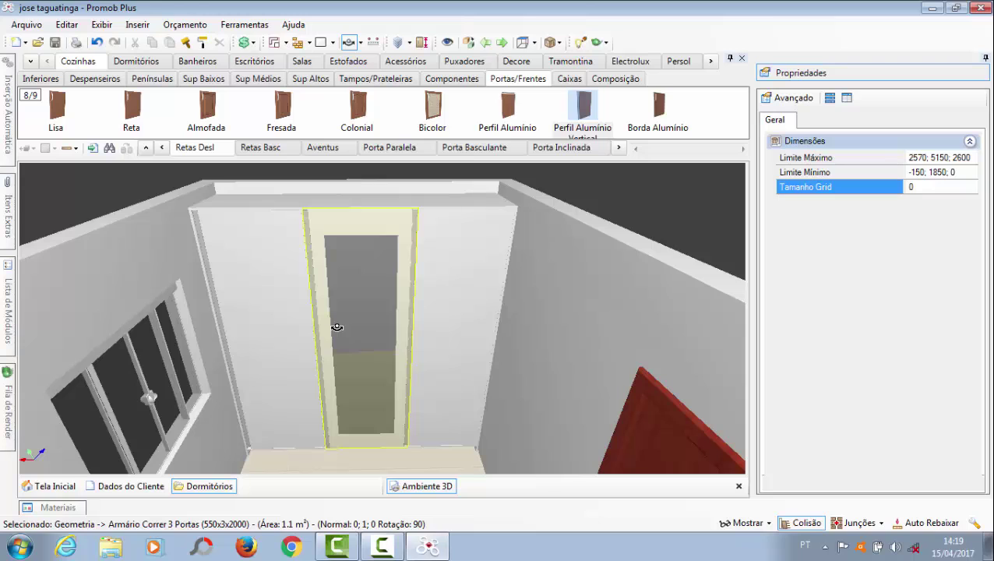
pyautogui.moveTo(336, 327); pyautogui.dragTo(337, 349)
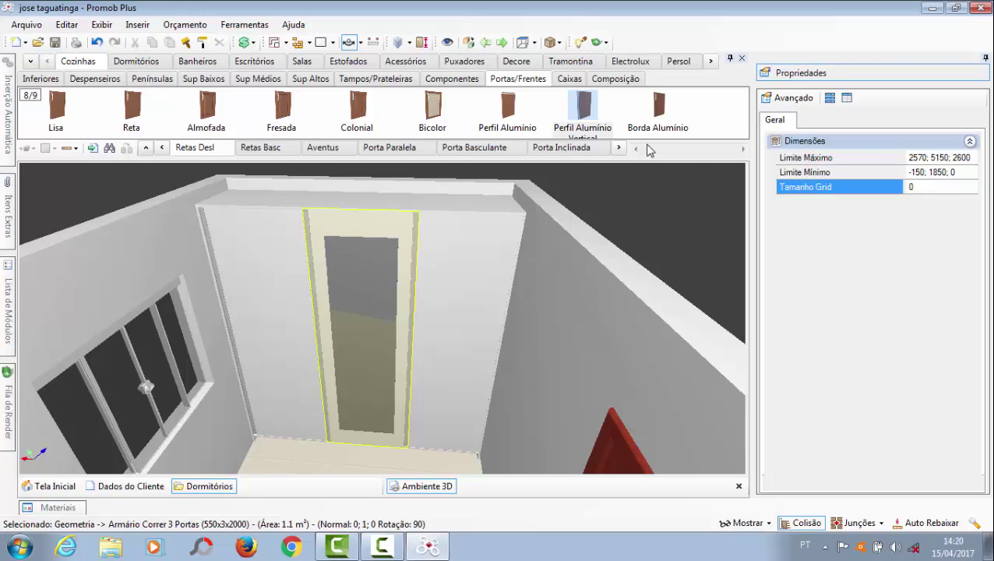
# - Add a light in the Editor de Luzes and place it near the room centre (X 1213.2, Y 3184.9)
pyautogui.click(580, 42)
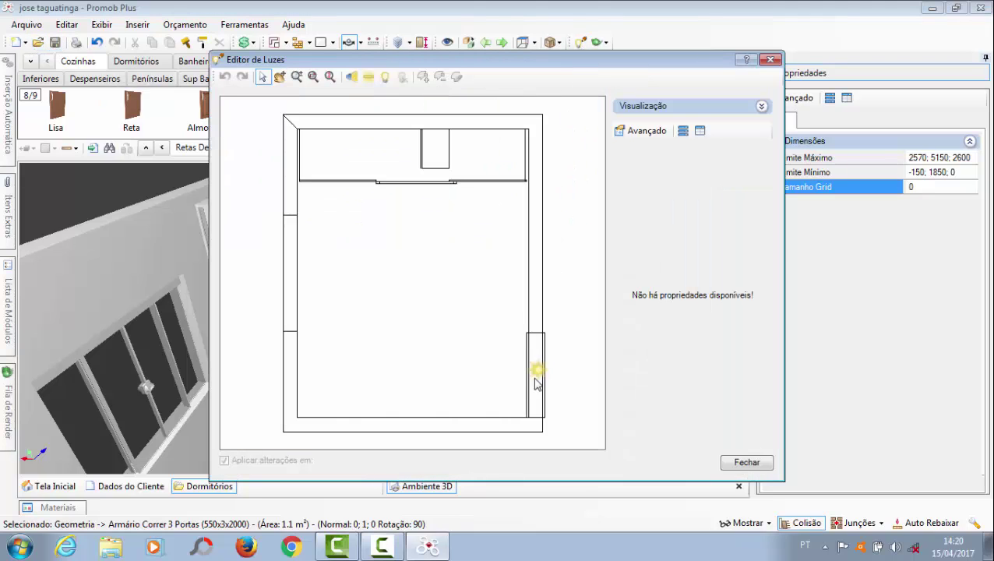
pyautogui.moveTo(538, 373); pyautogui.dragTo(420, 306)
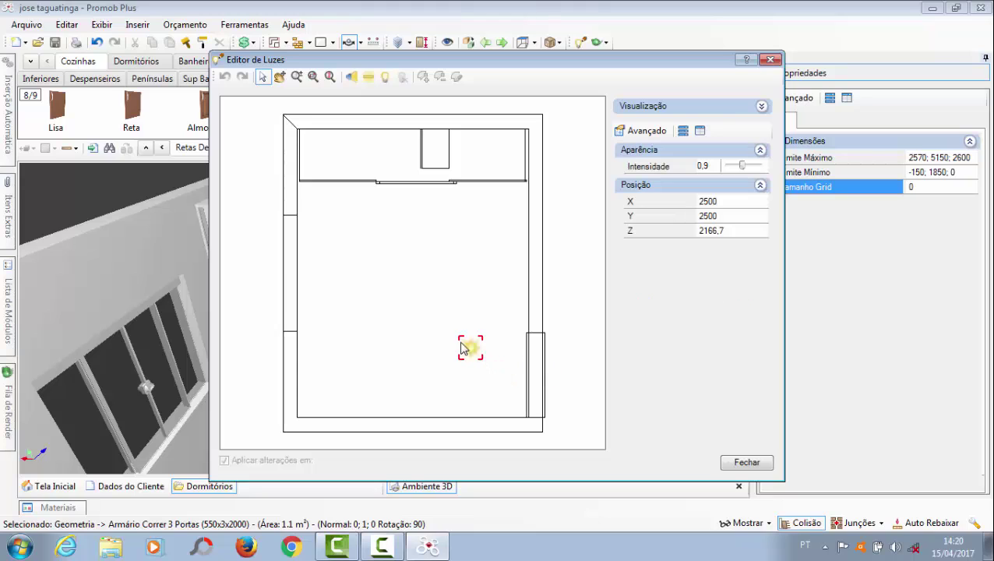
pyautogui.scroll(-5, 437, 260)
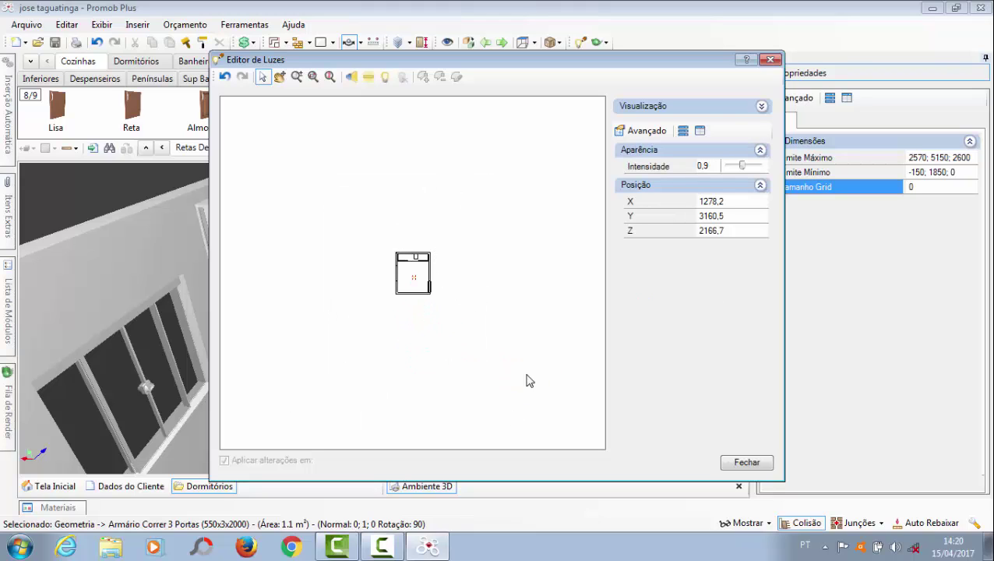
pyautogui.scroll(3, 434, 309)
pyautogui.scroll(3, 434, 309)
pyautogui.scroll(2, 435, 309)
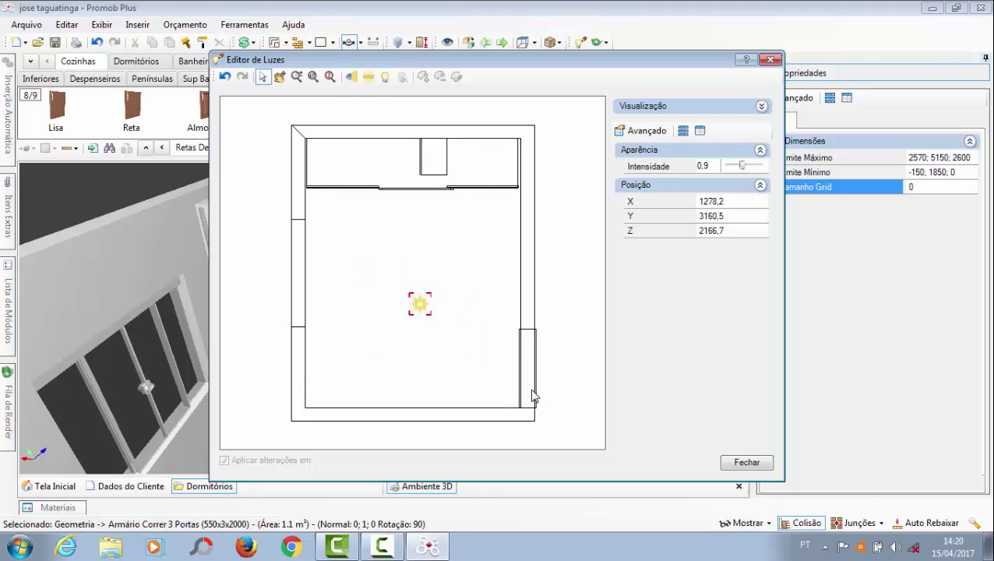
pyautogui.moveTo(420, 305); pyautogui.dragTo(411, 297)
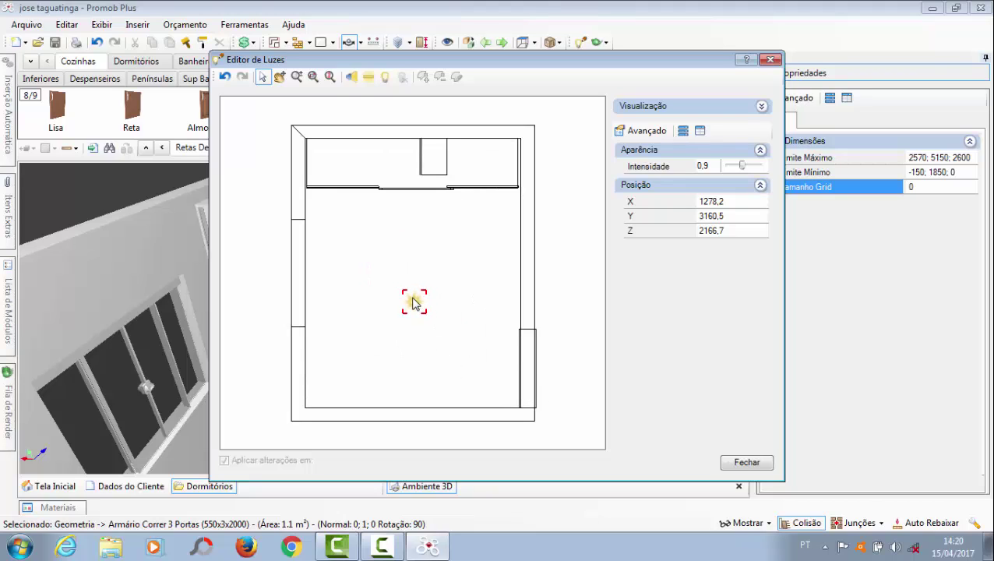
pyautogui.click(758, 463)
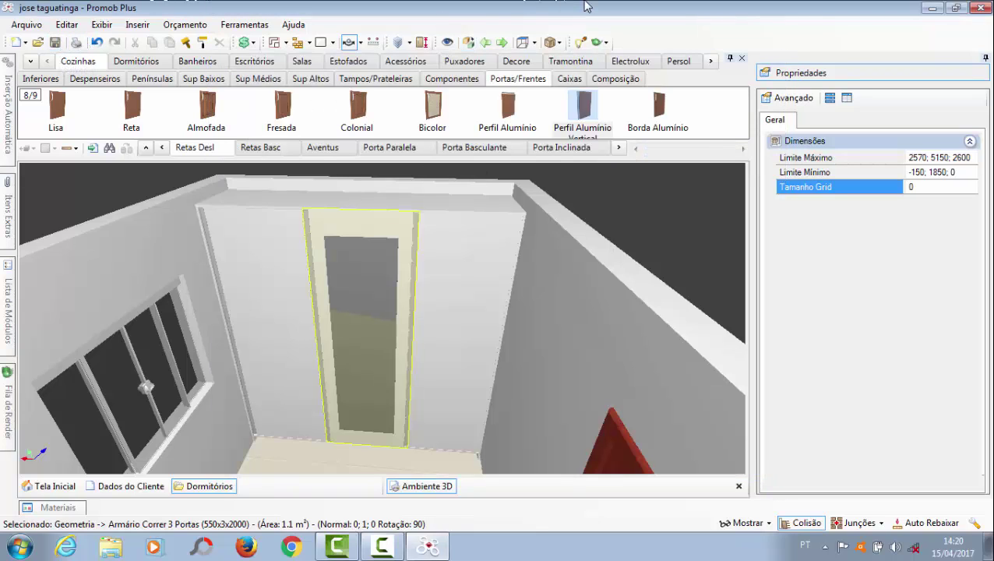
# - Open Configurações de Render from the Render Up menu, showing the 800x600 preview
pyautogui.click(607, 43)
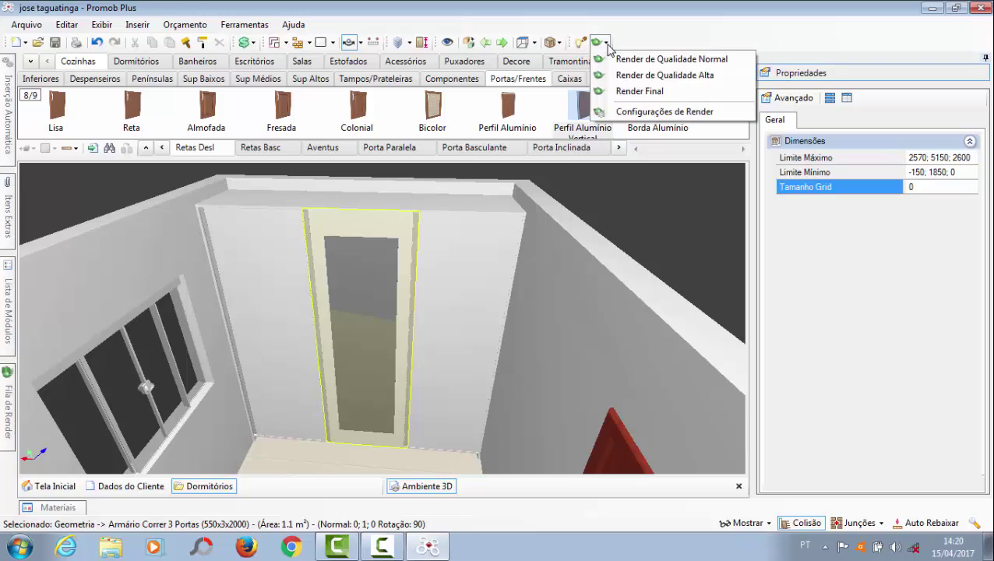
pyautogui.click(675, 119)
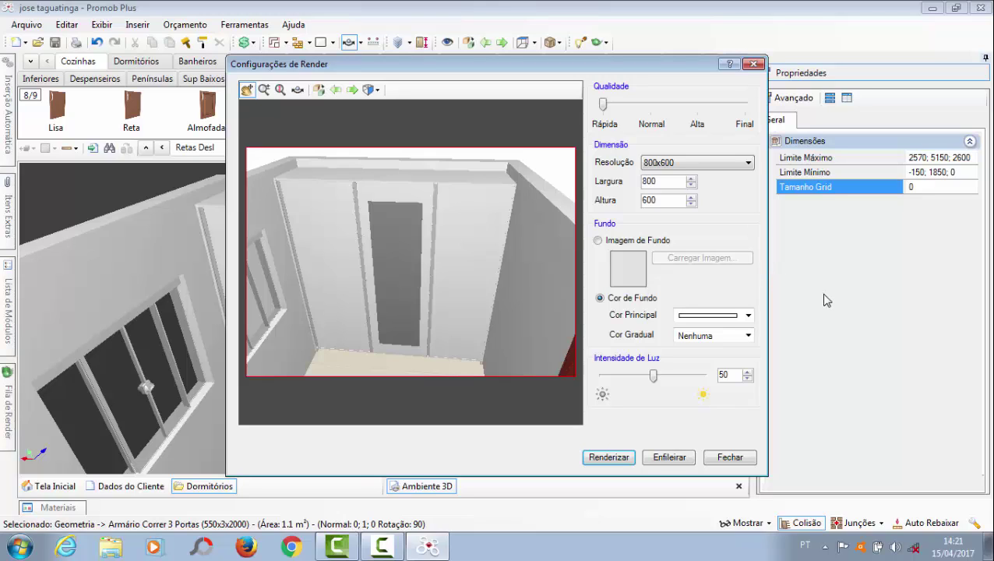
# - Render the wardrobe scene with the mirror door, then open the Windows Start menu
pyautogui.click(609, 459)
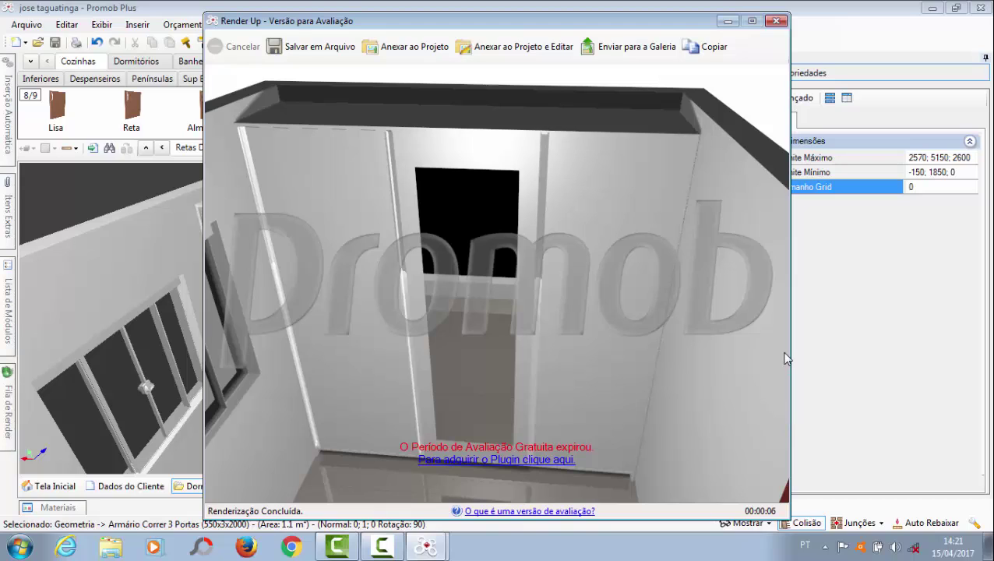
pyautogui.click(20, 546)
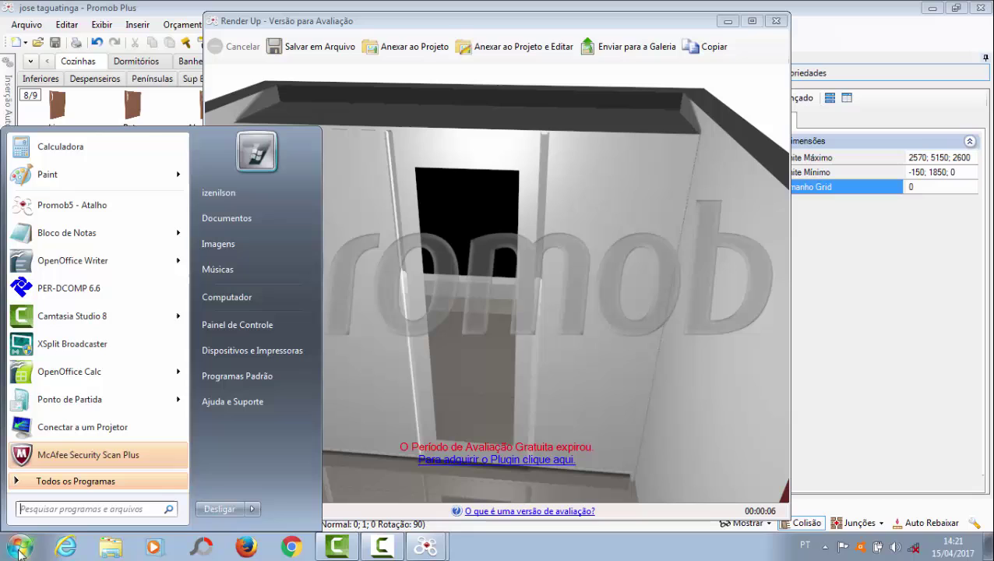
# - Paste the render screenshot into Paint and crop the canvas to the 801 × 601 px render
pyautogui.click(47, 174)
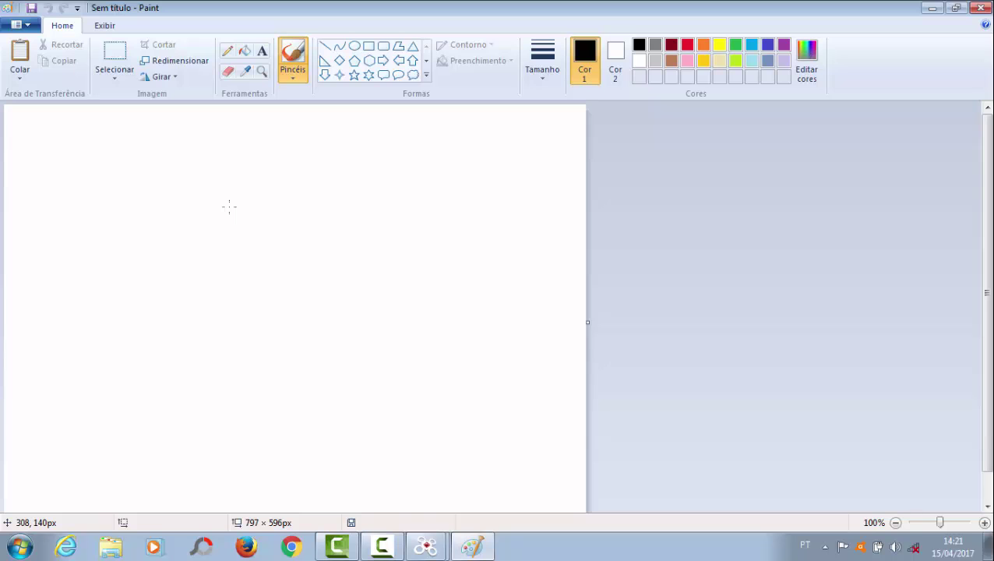
pyautogui.hotkey('ctrl', 'v')
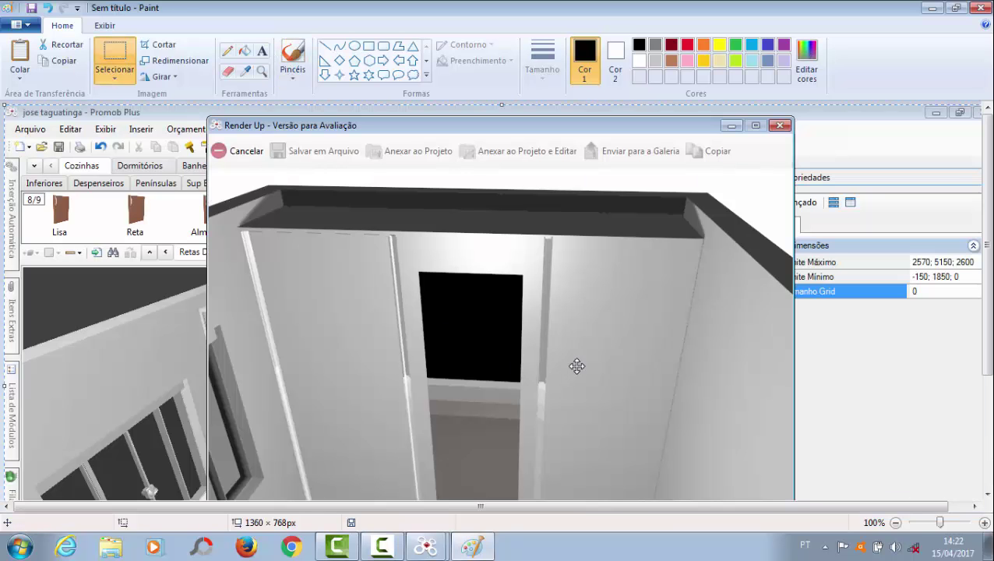
pyautogui.moveTo(557, 378)
pyautogui.mouseDown()
pyautogui.moveTo(396, 350)
pyautogui.moveTo(352, 322)
pyautogui.mouseUp()
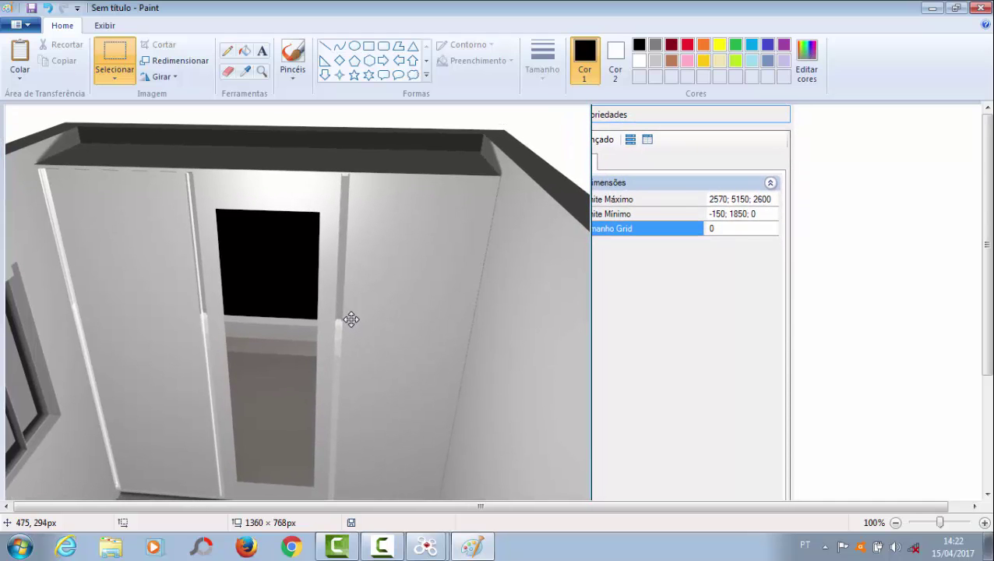
pyautogui.moveTo(352, 322); pyautogui.dragTo(350, 318)
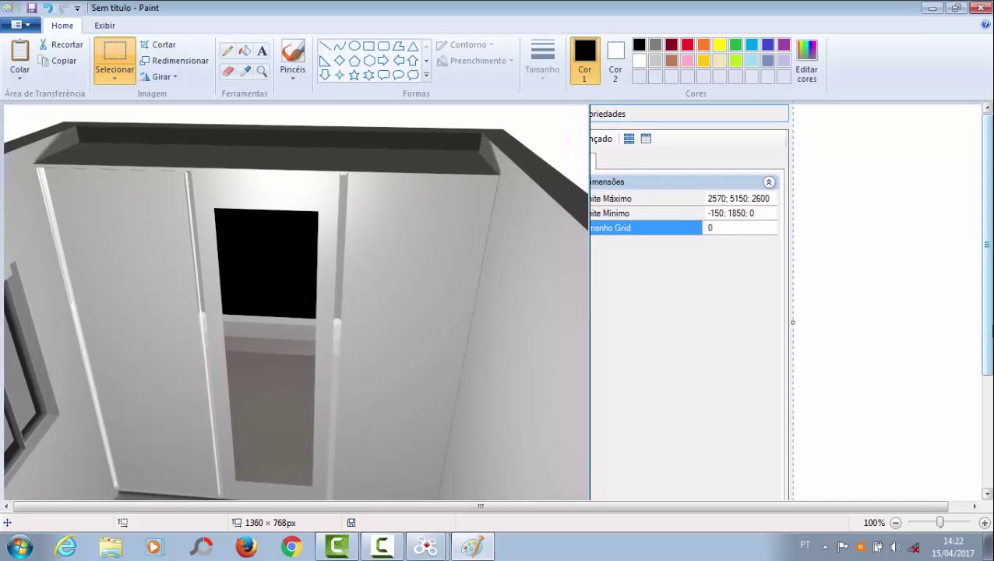
pyautogui.scroll(-3, 491, 300)
pyautogui.moveTo(932, 511); pyautogui.dragTo(953, 510)
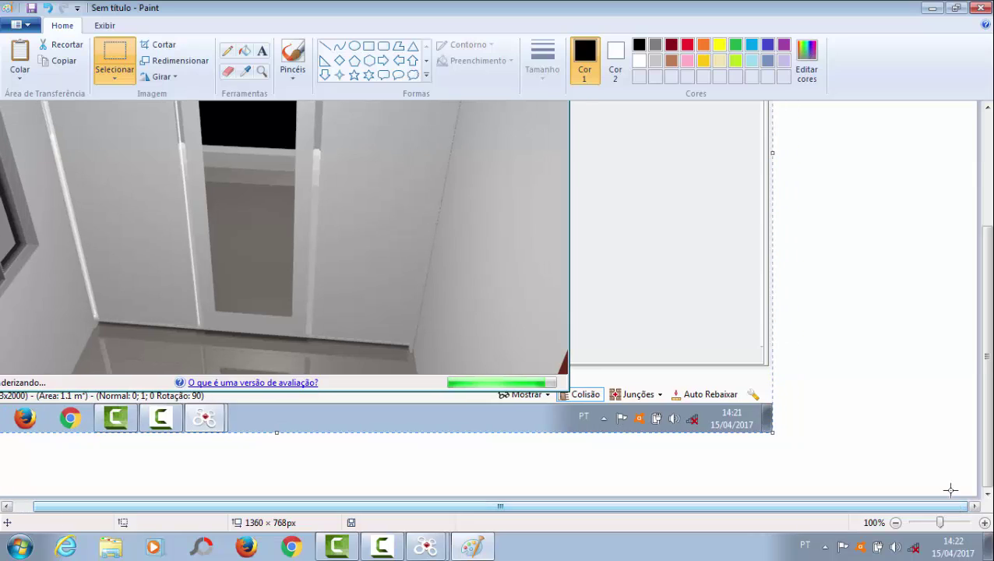
pyautogui.click(955, 463)
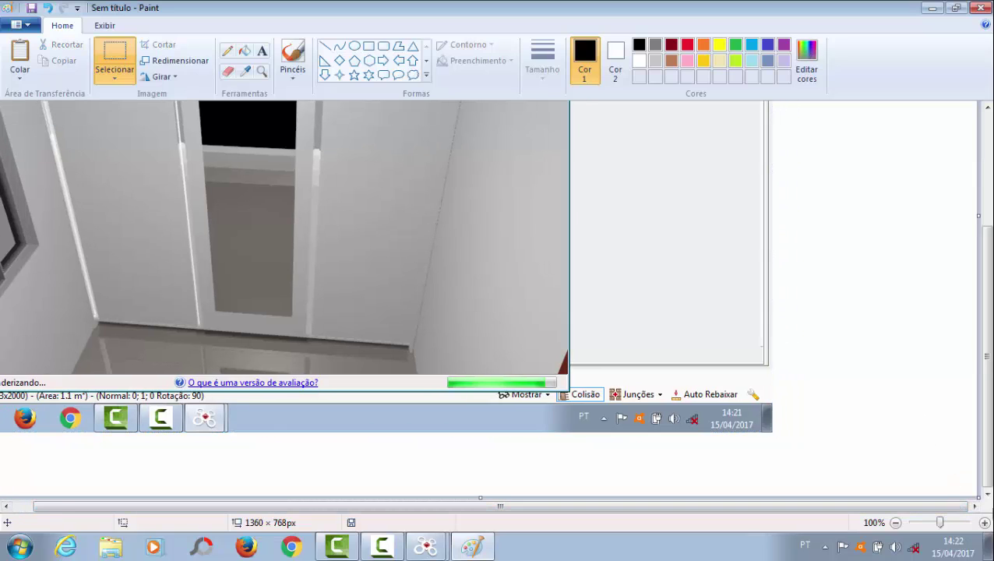
pyautogui.moveTo(2, 102); pyautogui.dragTo(567, 373)
pyautogui.hotkey('ctrl', 'shift', 'x')
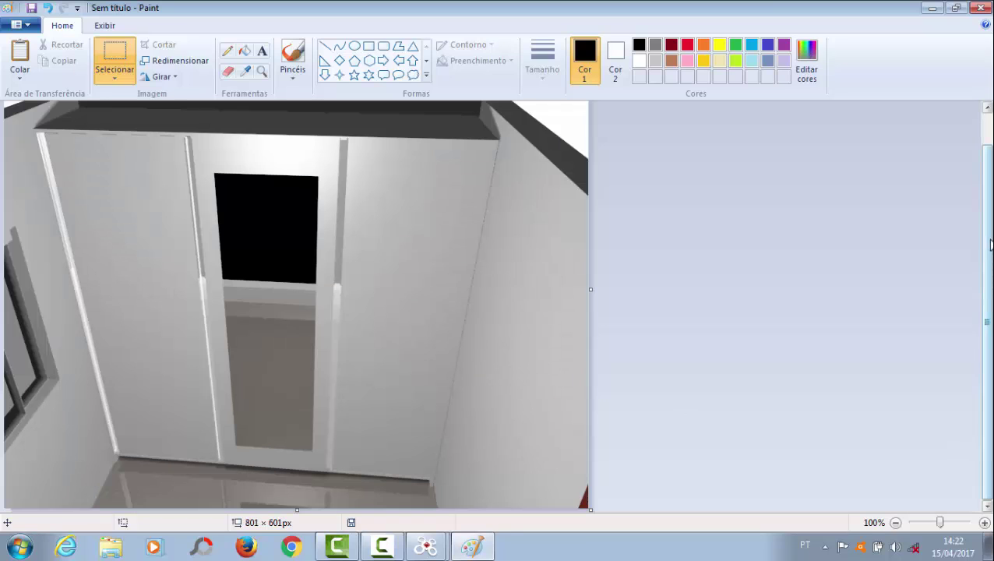
# - Start saving the image and create a new folder named for the client inside projetos
pyautogui.click(981, 7)
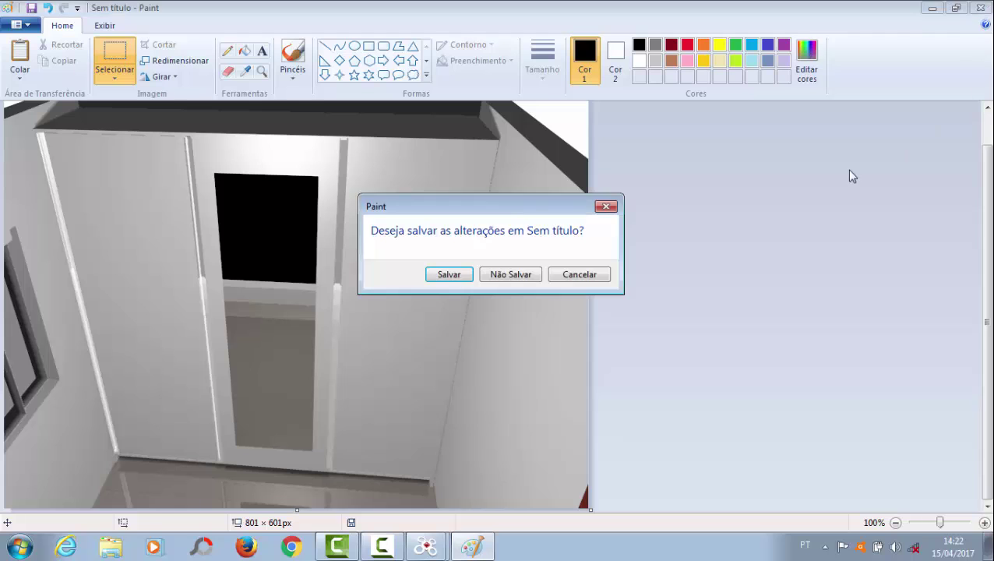
pyautogui.click(455, 274)
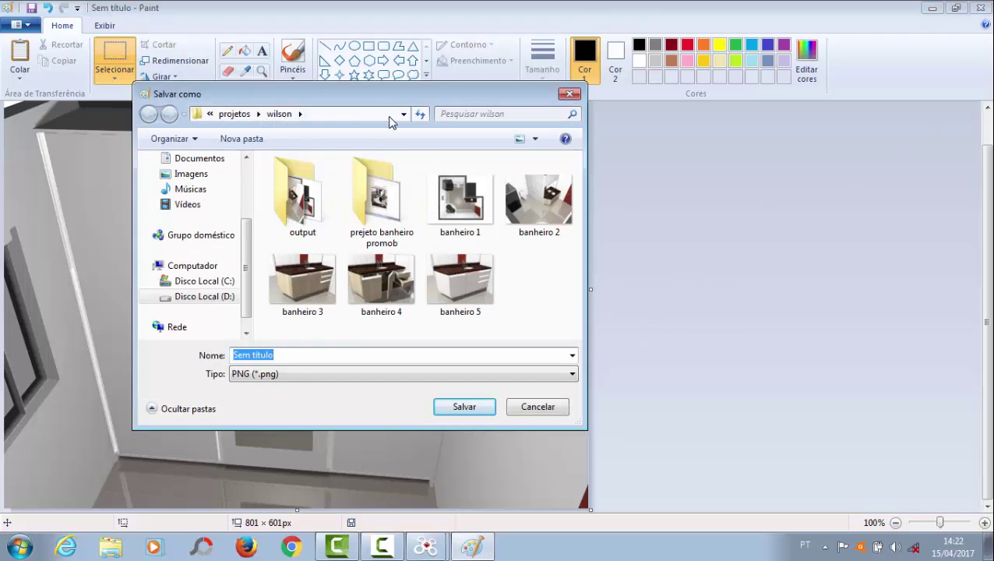
pyautogui.click(236, 114)
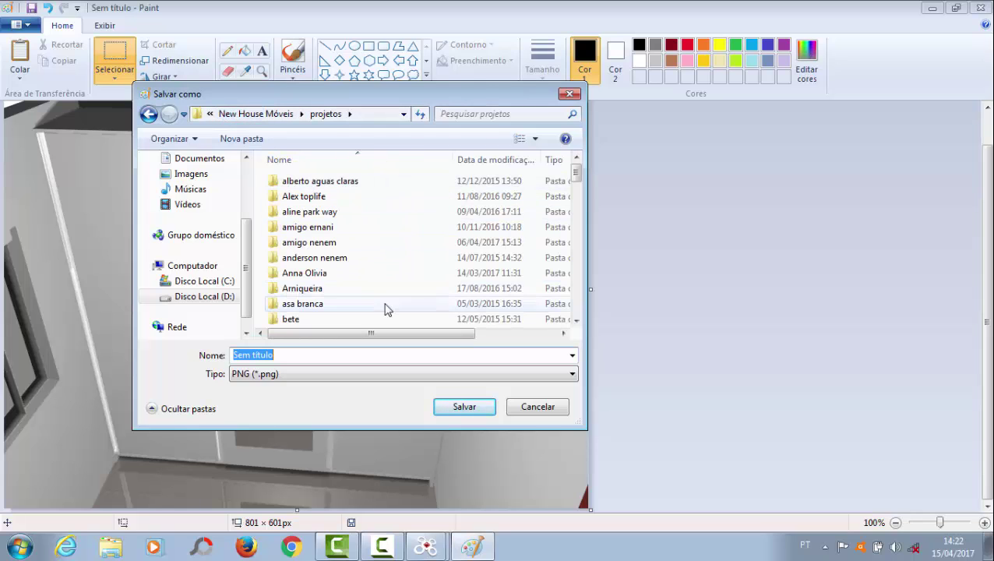
pyautogui.rightClick(404, 262)
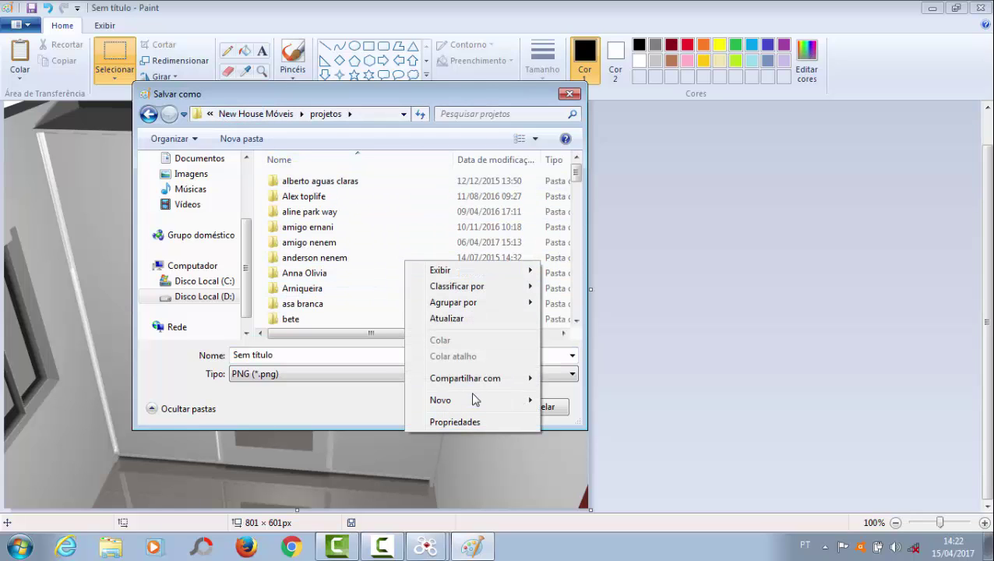
pyautogui.moveTo(460, 400)
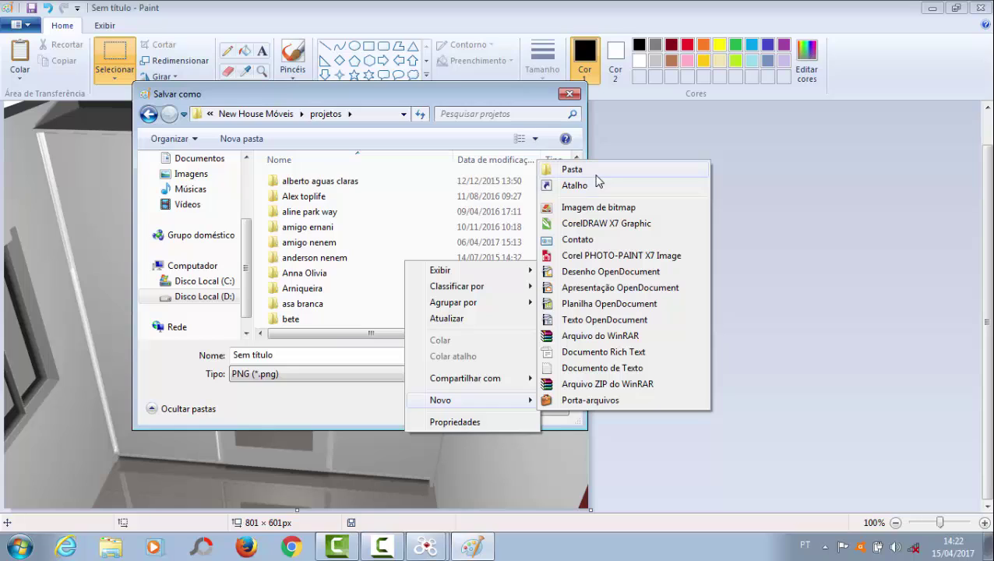
pyautogui.click(596, 171)
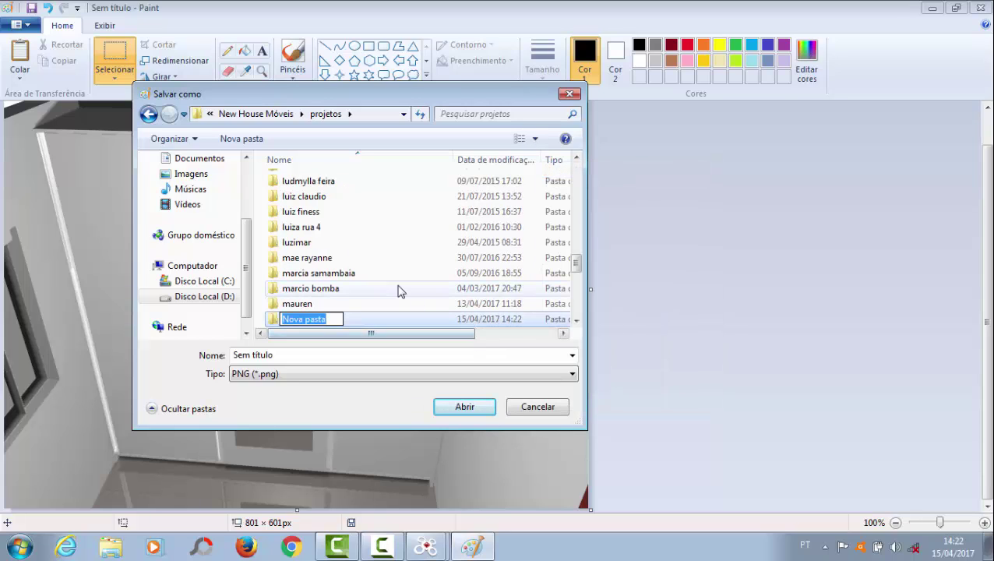
pyautogui.write('jose t')
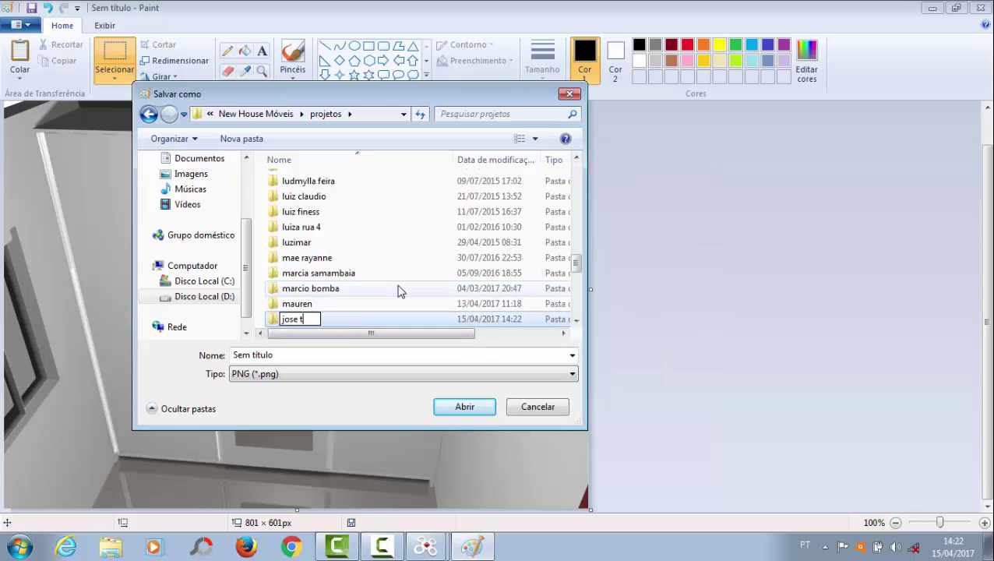
pyautogui.write('aguati')
pyautogui.write('nga')
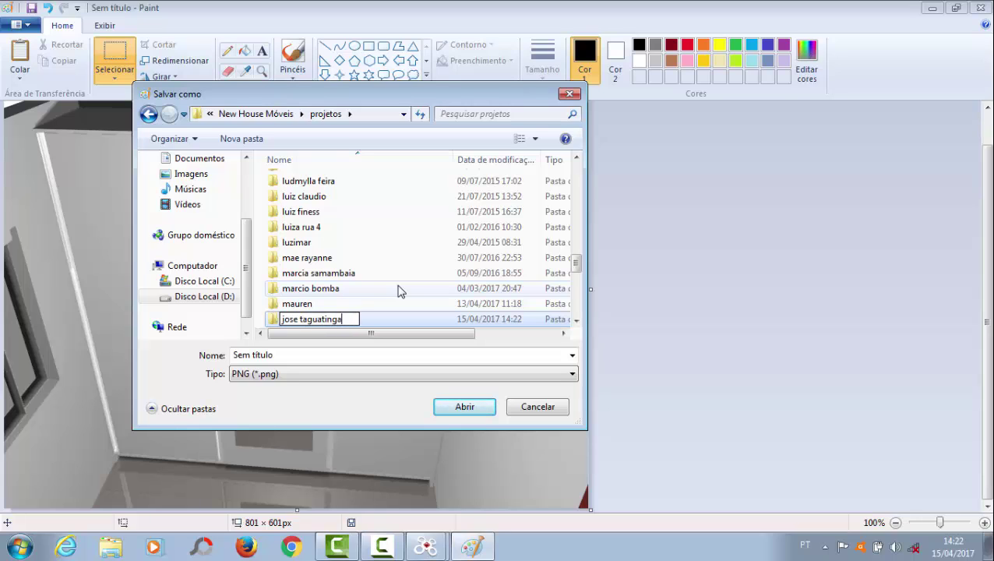
pyautogui.press('Return')
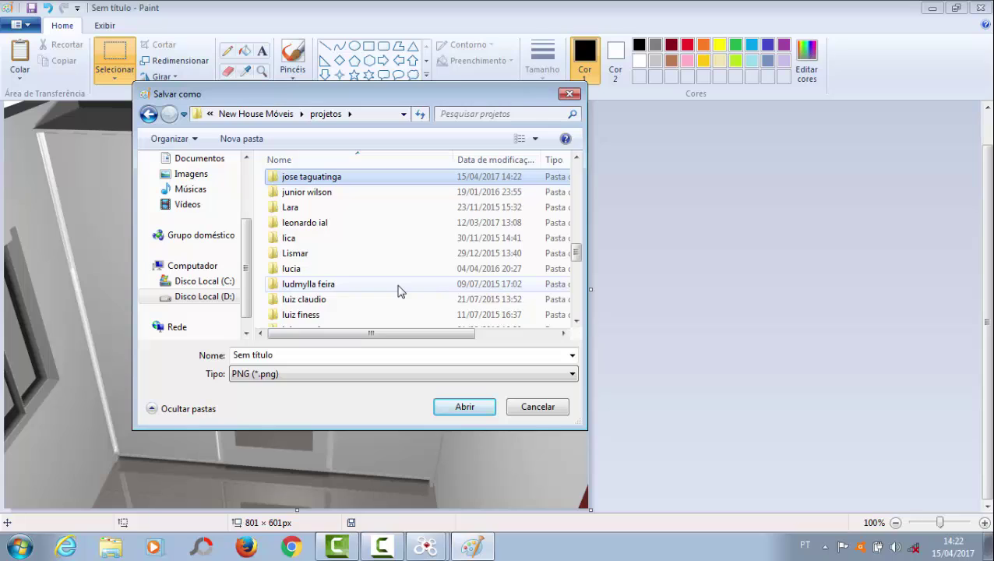
pyautogui.press('Return')
# - Save the image as PNG named 'dormitorio 1' in the client folder
pyautogui.click(248, 357)
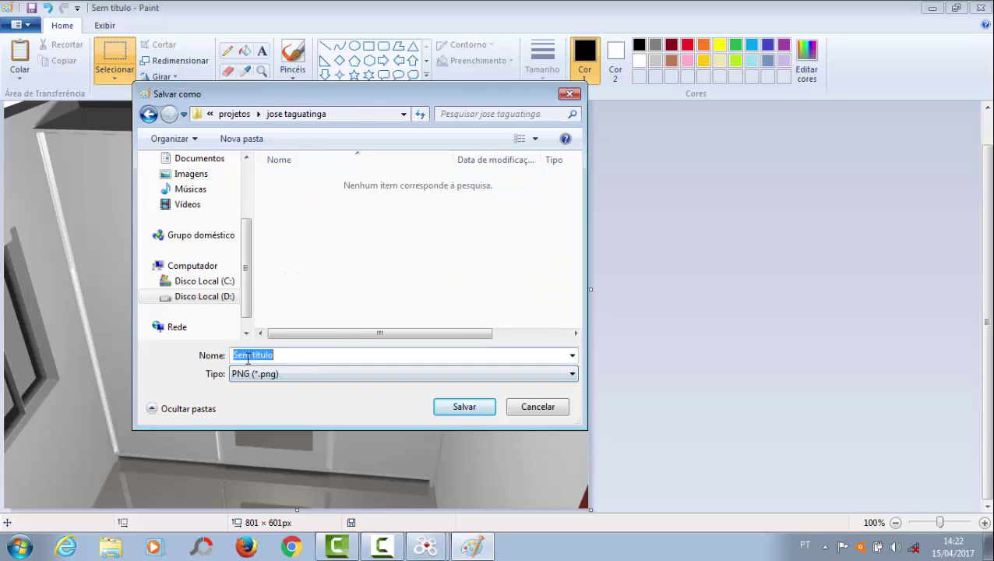
pyautogui.write('dormitorio 1')
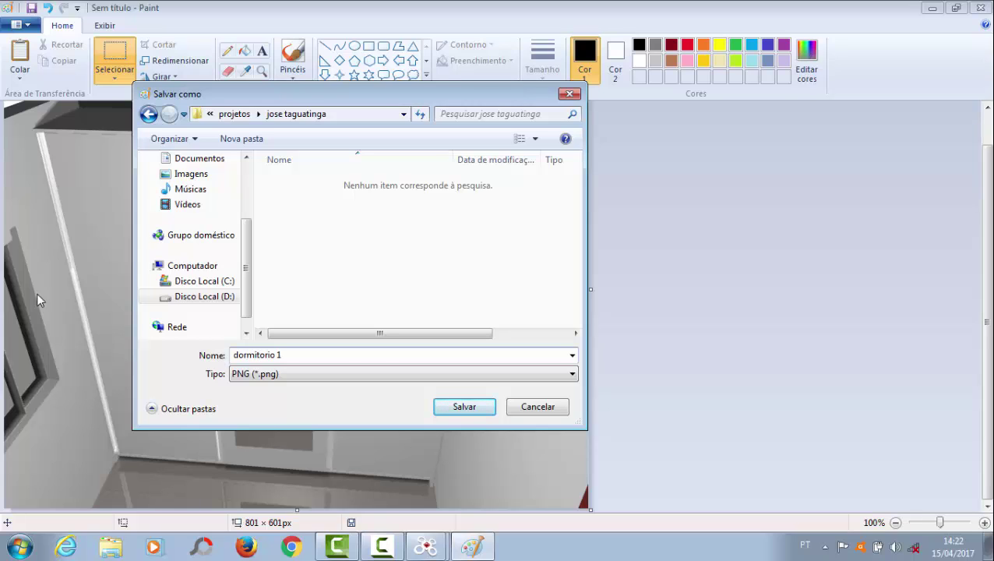
pyautogui.click(466, 408)
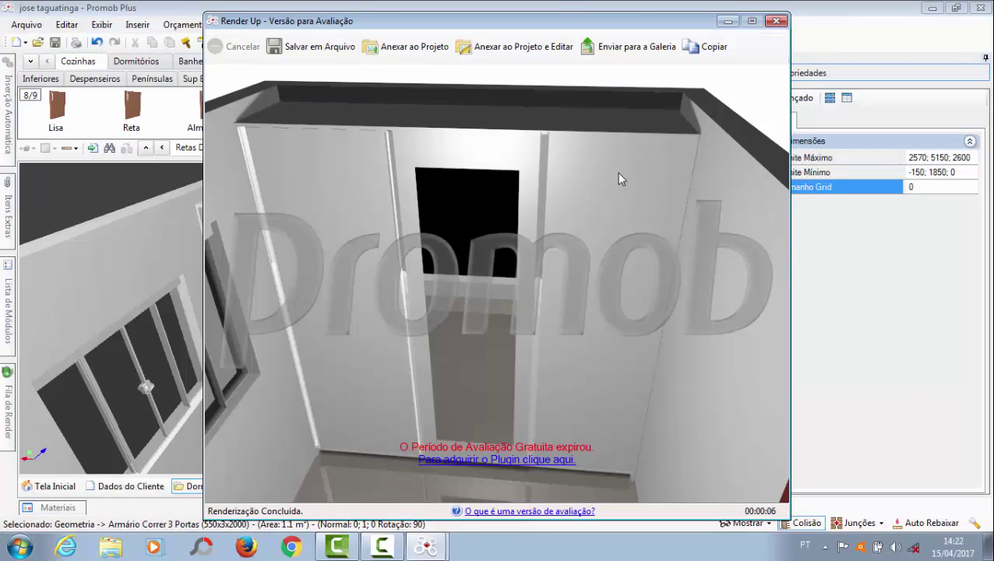
# - Close the render window and hide the right and middle sliding doors
pyautogui.click(777, 21)
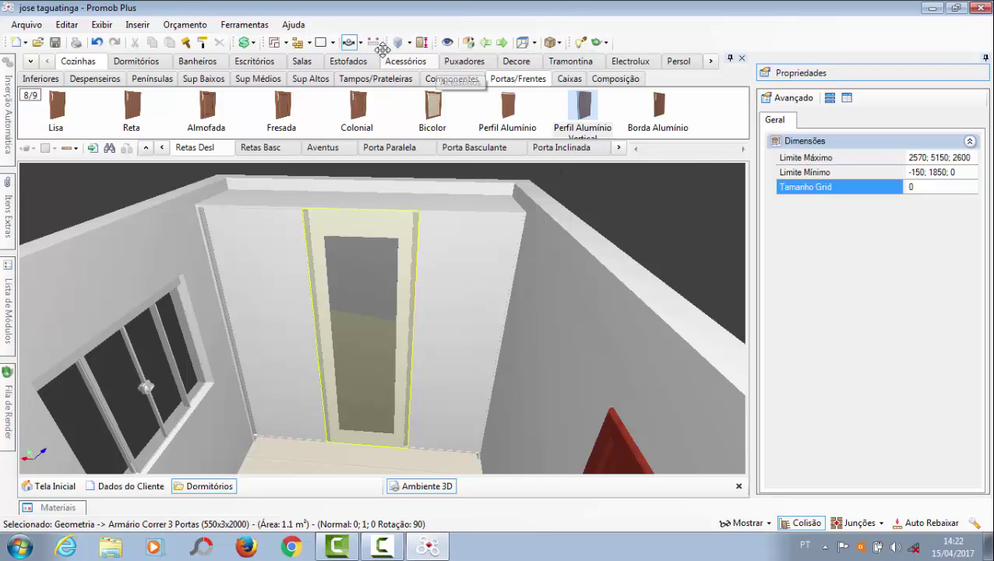
pyautogui.click(360, 42)
pyautogui.click(394, 57)
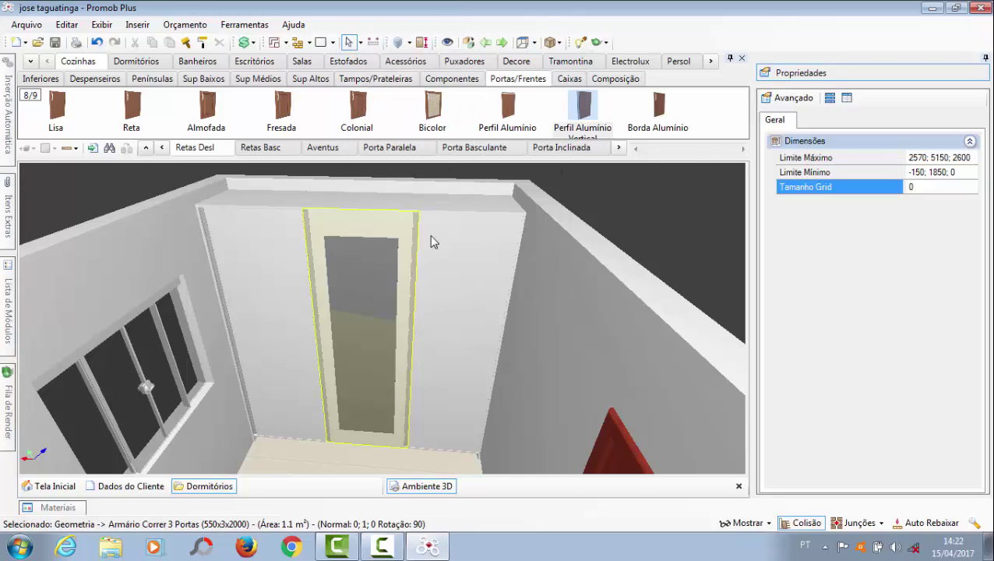
pyautogui.click(451, 277)
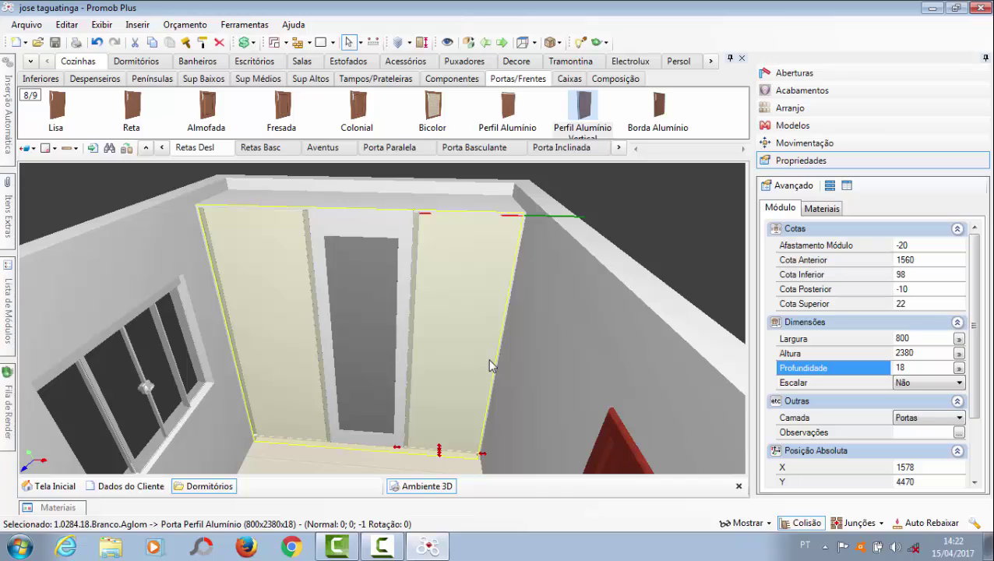
pyautogui.hotkey('ctrl', 'h')
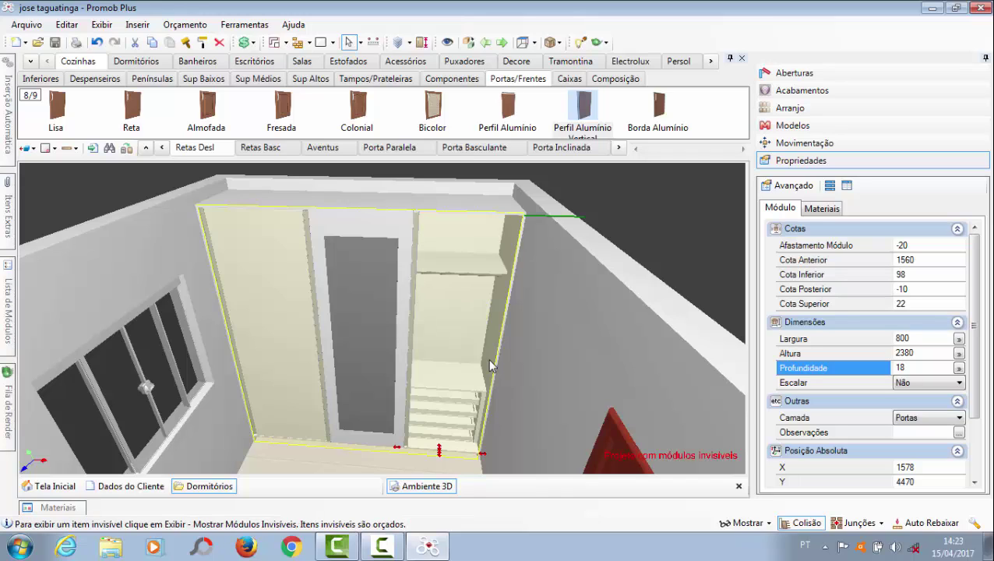
pyautogui.rightClick(350, 227)
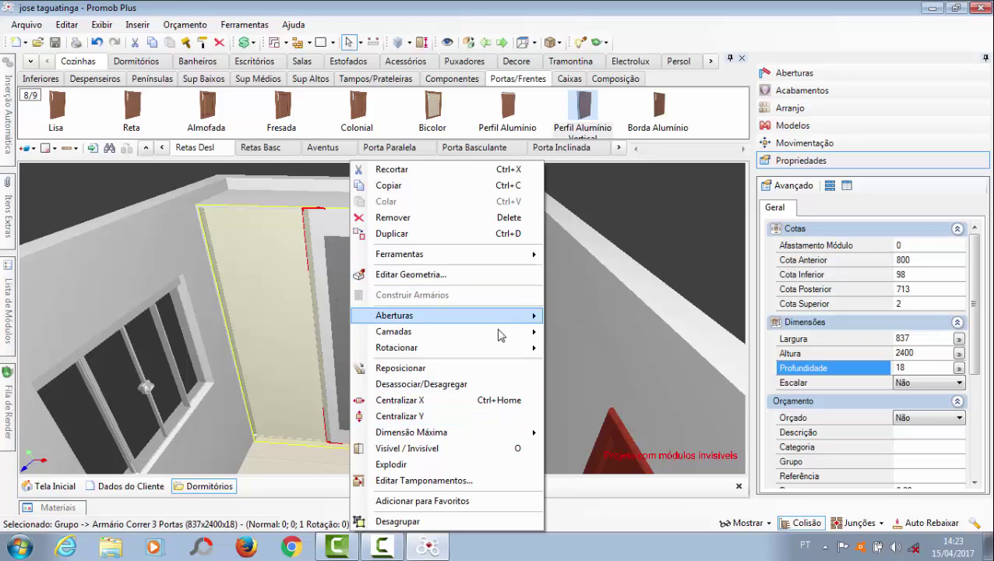
pyautogui.click(443, 450)
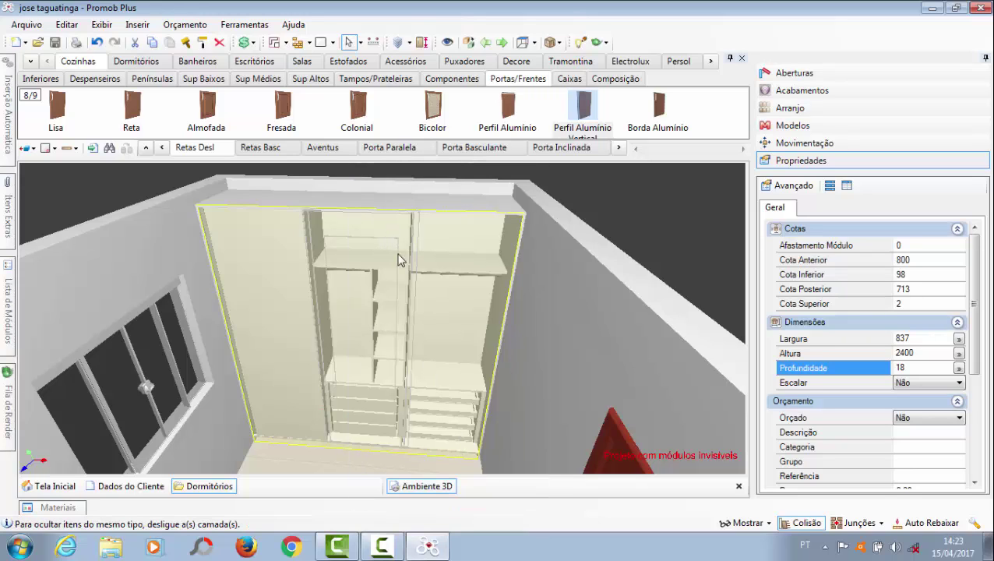
# - Turn off Mostrar > Módulos Invisíveis and hide the left sliding door
pyautogui.click(768, 523)
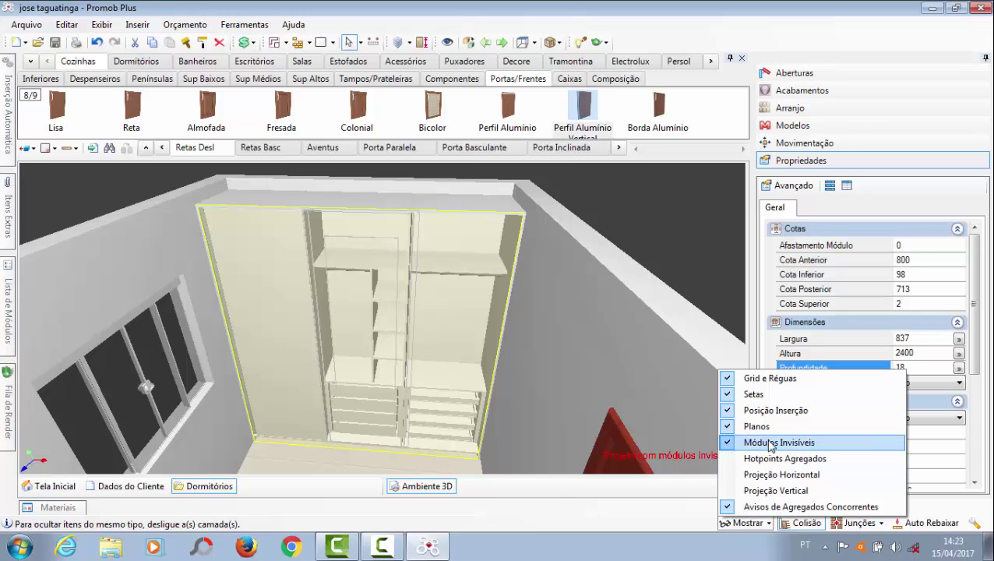
pyautogui.click(770, 443)
pyautogui.click(773, 524)
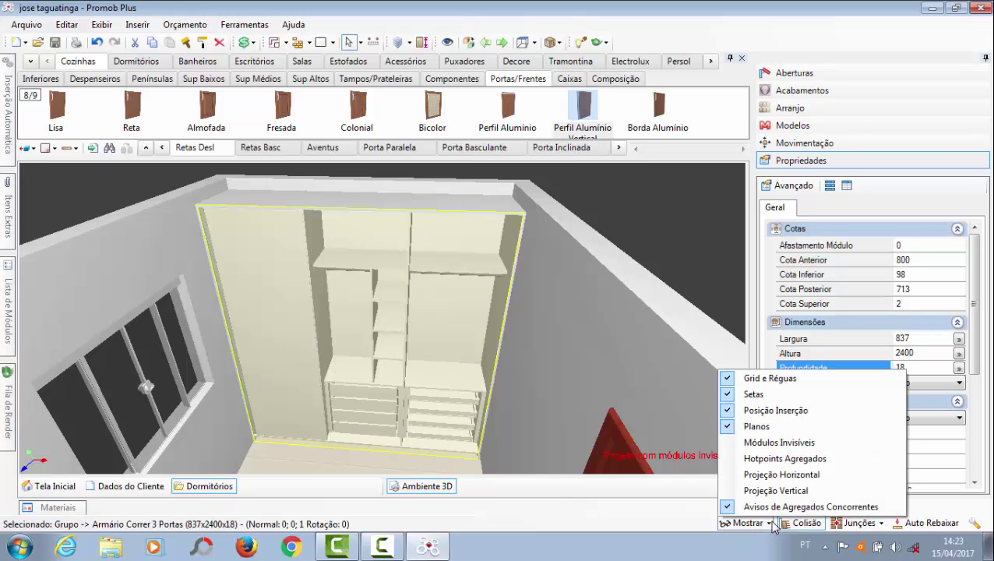
pyautogui.click(779, 442)
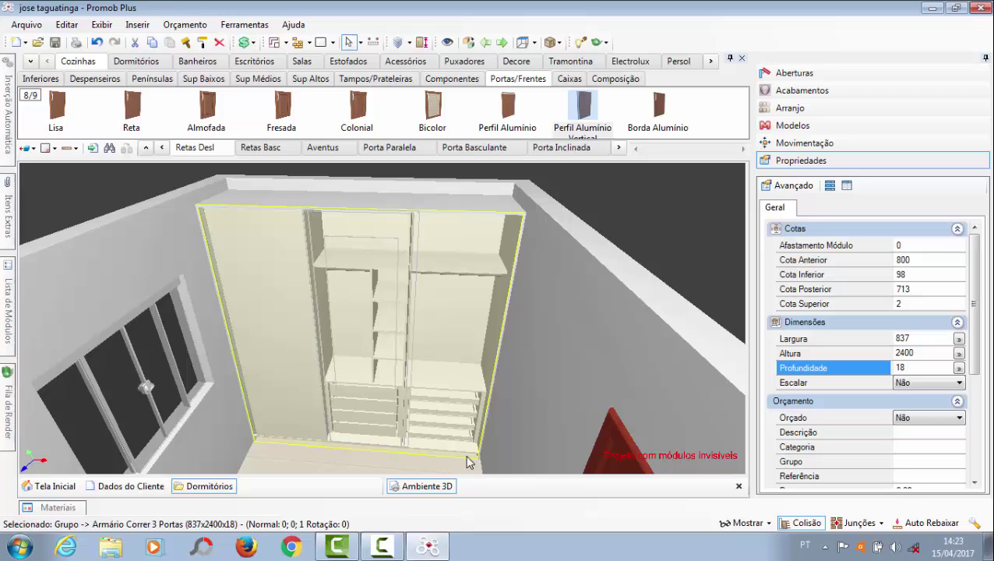
pyautogui.click(254, 252)
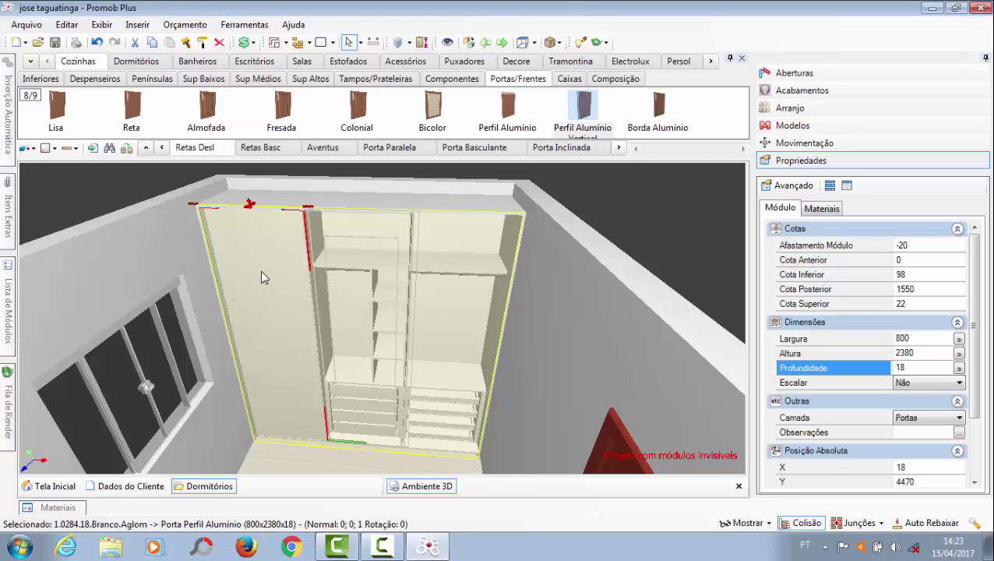
pyautogui.press('h')
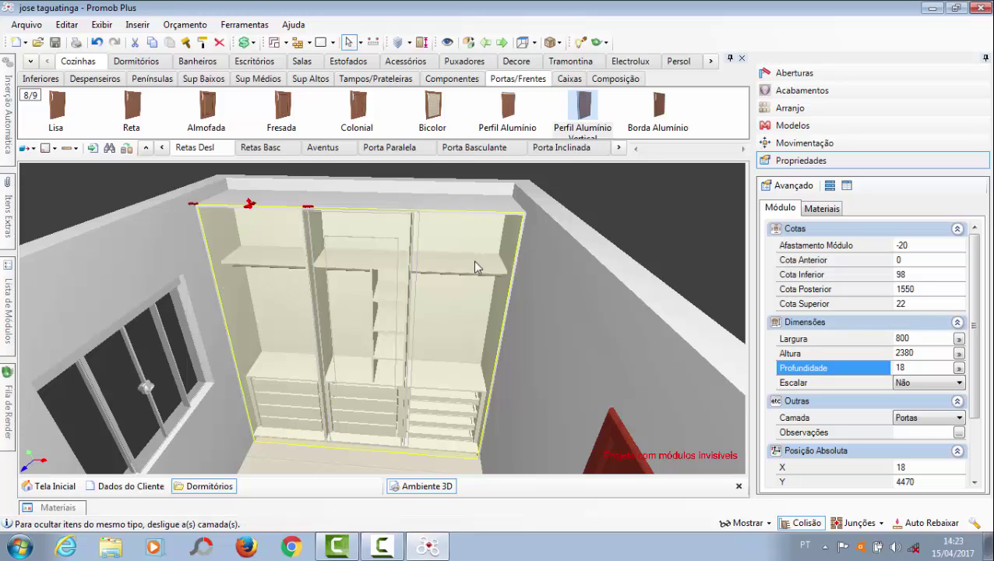
# - Render the doorless wardrobe interior at 800x600 from Configurações de Render
pyautogui.click(607, 44)
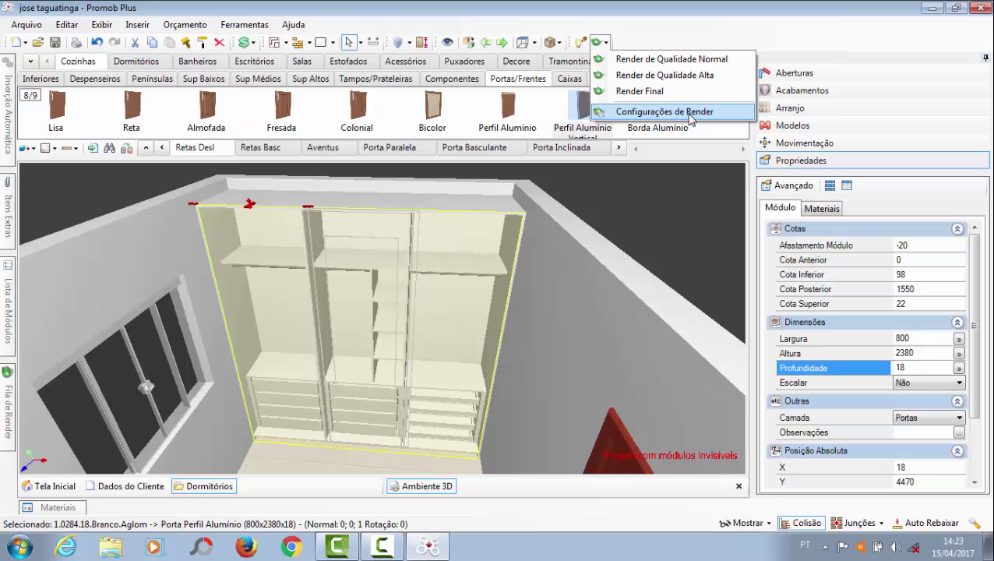
pyautogui.click(690, 117)
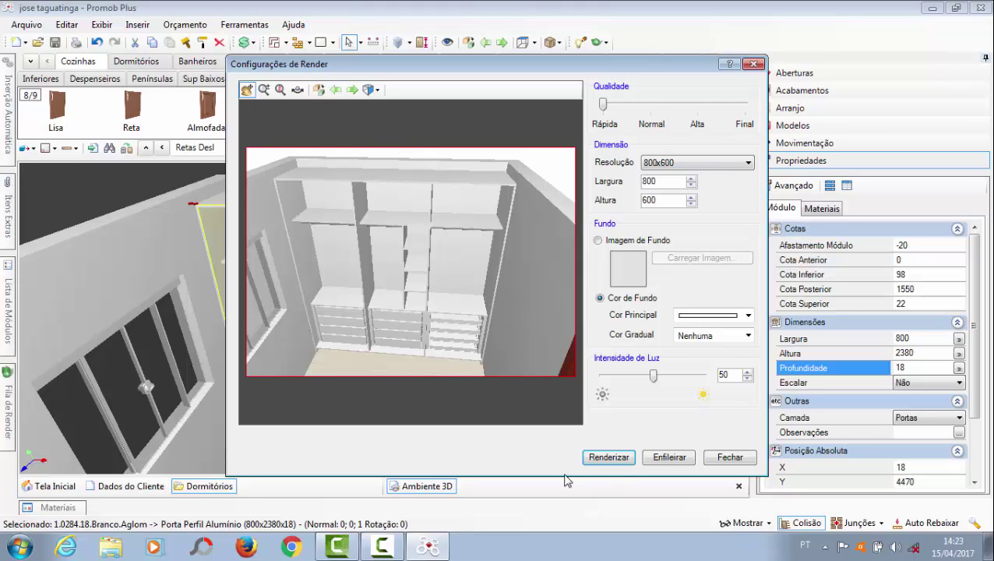
pyautogui.click(609, 457)
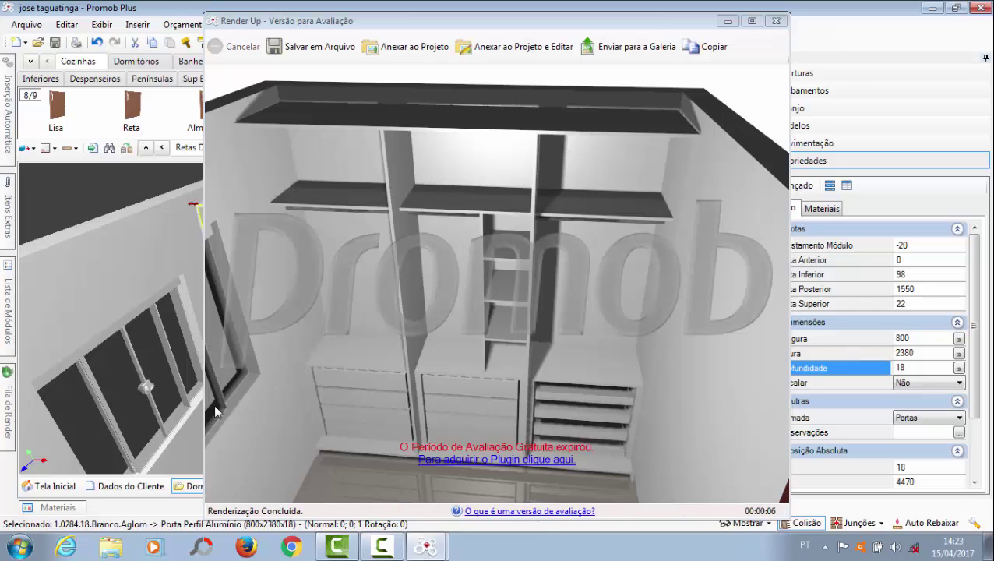
# - Paste the interior render into a new Paint image, aligned top-left and cropped to 799 × 600
pyautogui.click(21, 546)
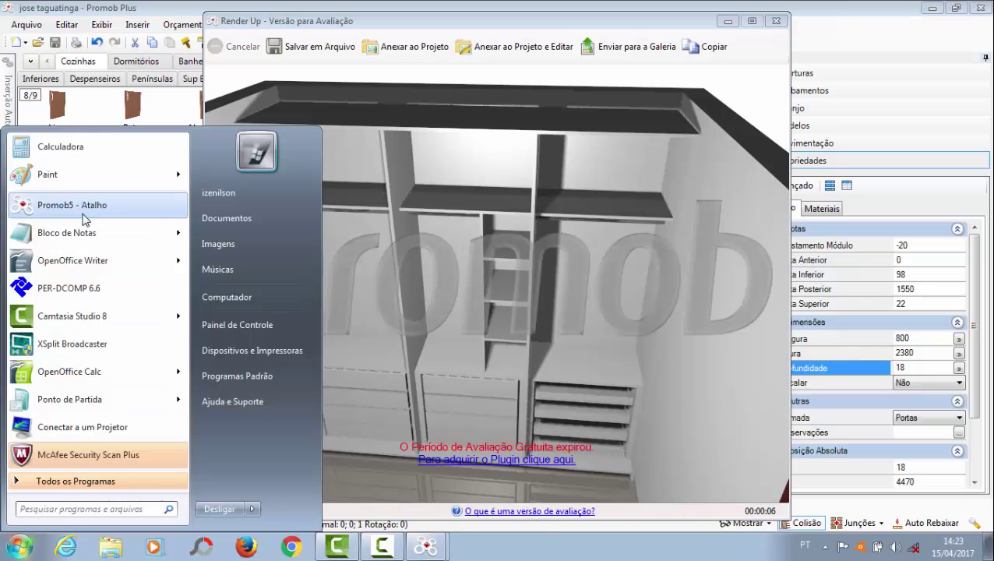
pyautogui.click(47, 175)
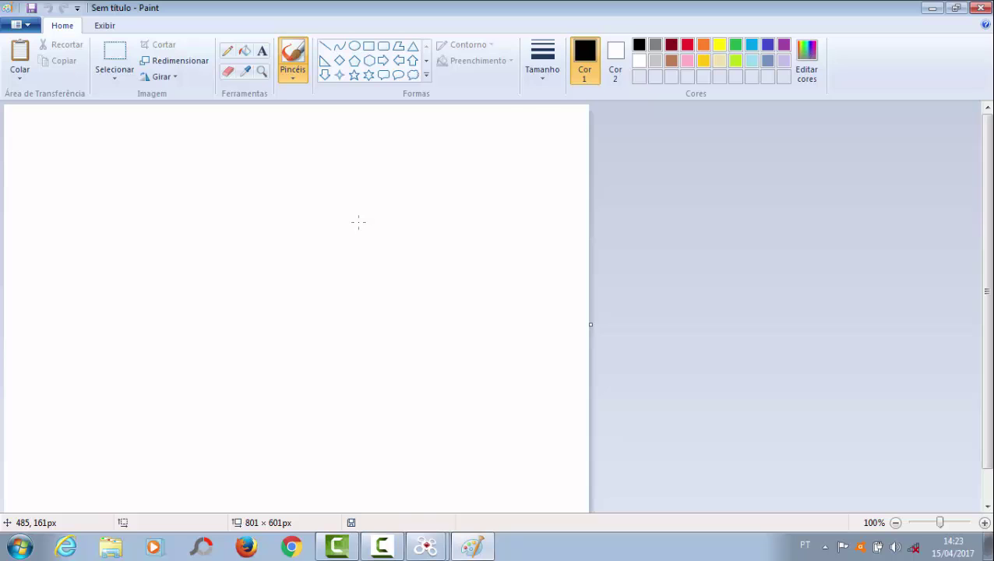
pyautogui.hotkey('ctrl', 'v')
pyautogui.moveTo(367, 334); pyautogui.dragTo(166, 270)
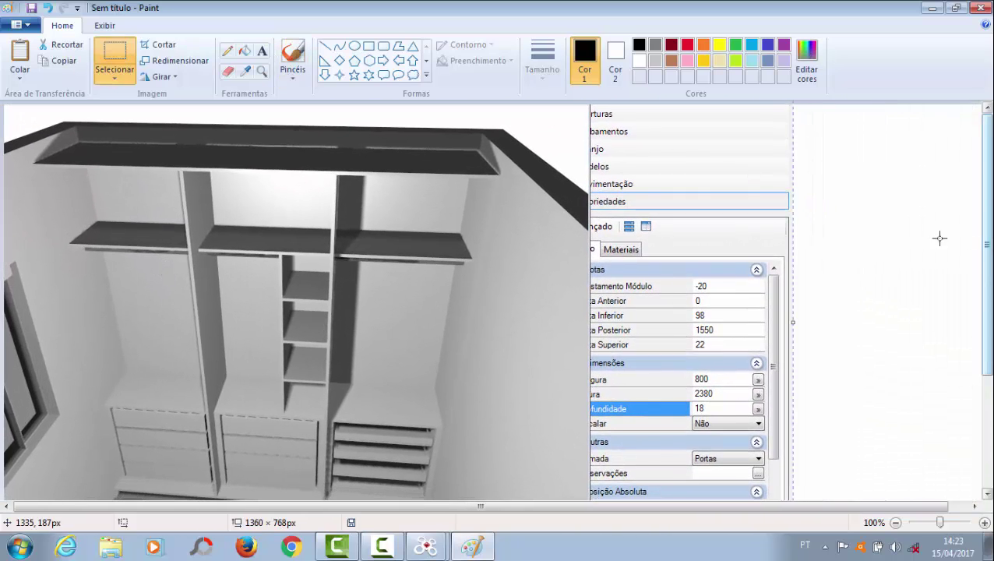
pyautogui.moveTo(986, 305); pyautogui.dragTo(987, 413)
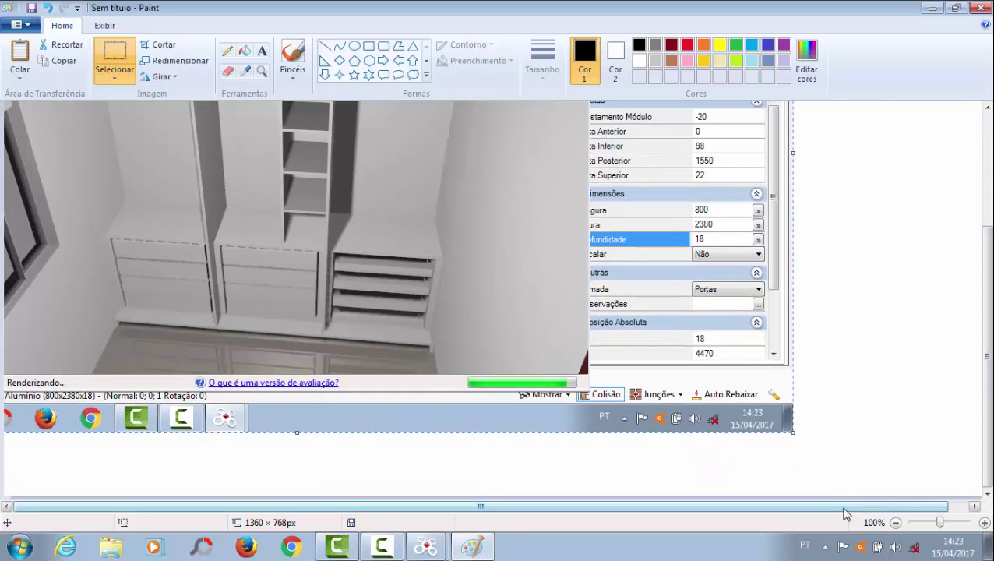
pyautogui.moveTo(845, 506); pyautogui.dragTo(865, 506)
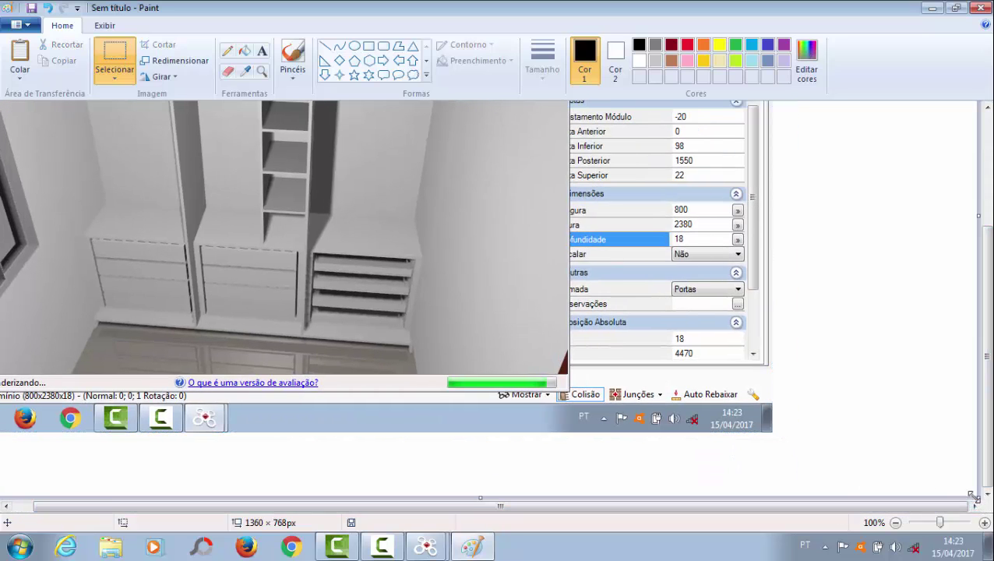
pyautogui.moveTo(979, 496); pyautogui.dragTo(564, 369)
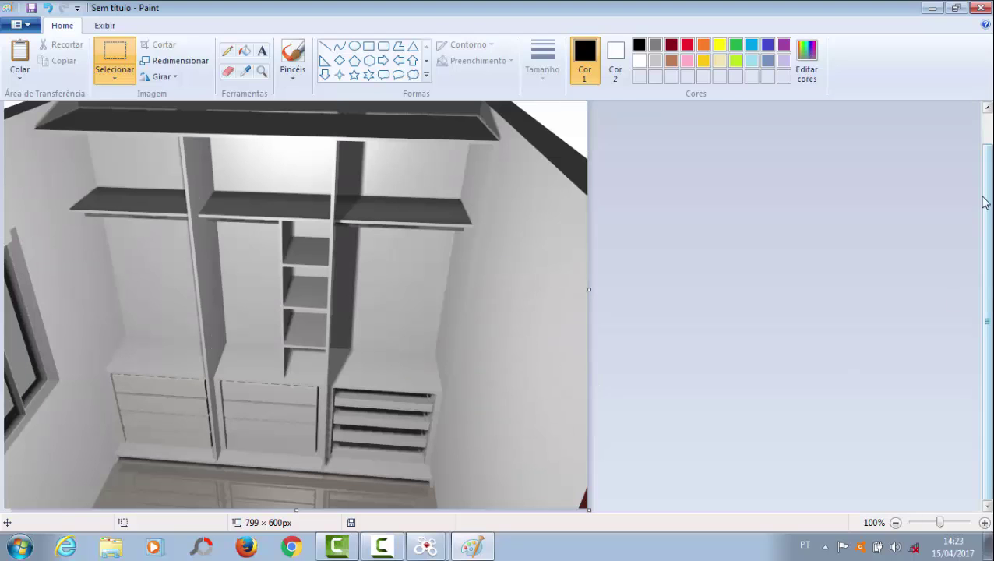
# - Save the image as the PNG 'dormitorio 2', changing the old name's trailing 1 to 2
pyautogui.click(986, 8)
pyautogui.click(431, 279)
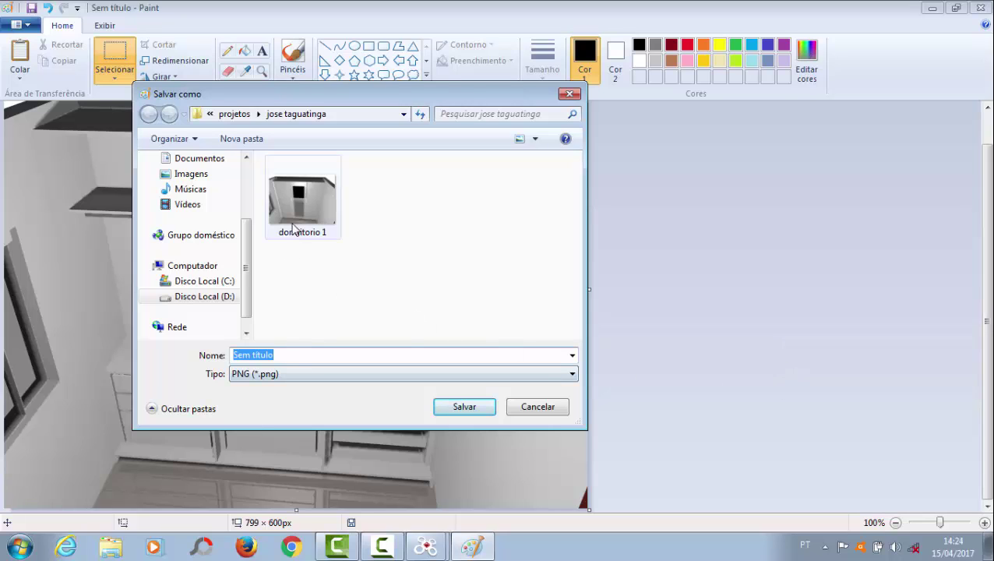
pyautogui.click(302, 208)
pyautogui.click(304, 358)
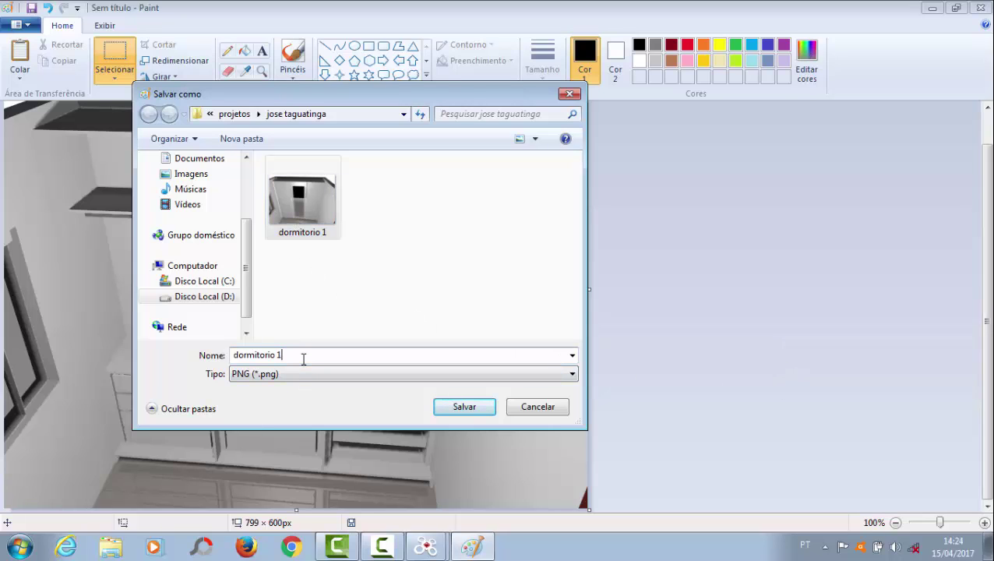
pyautogui.press('BackSpace')
pyautogui.write('2')
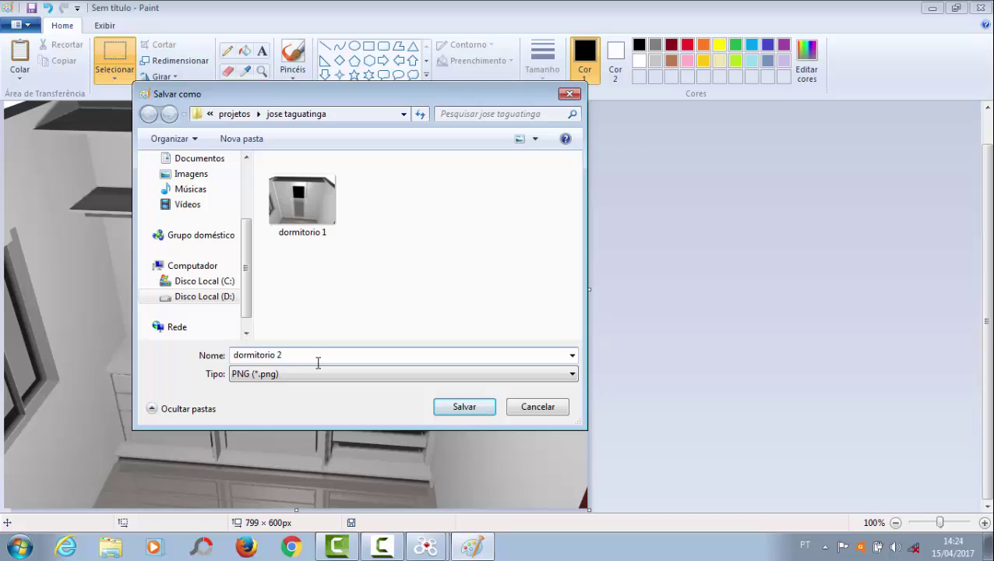
pyautogui.click(471, 406)
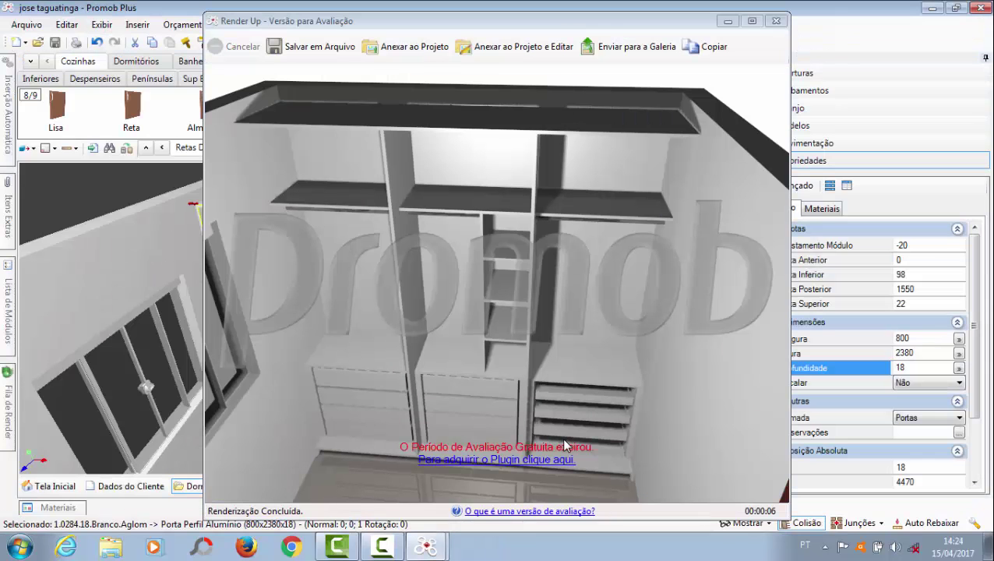
# - Close the render preview and add Gavetas drawers to the left, middle and right wardrobe bays
pyautogui.click(777, 21)
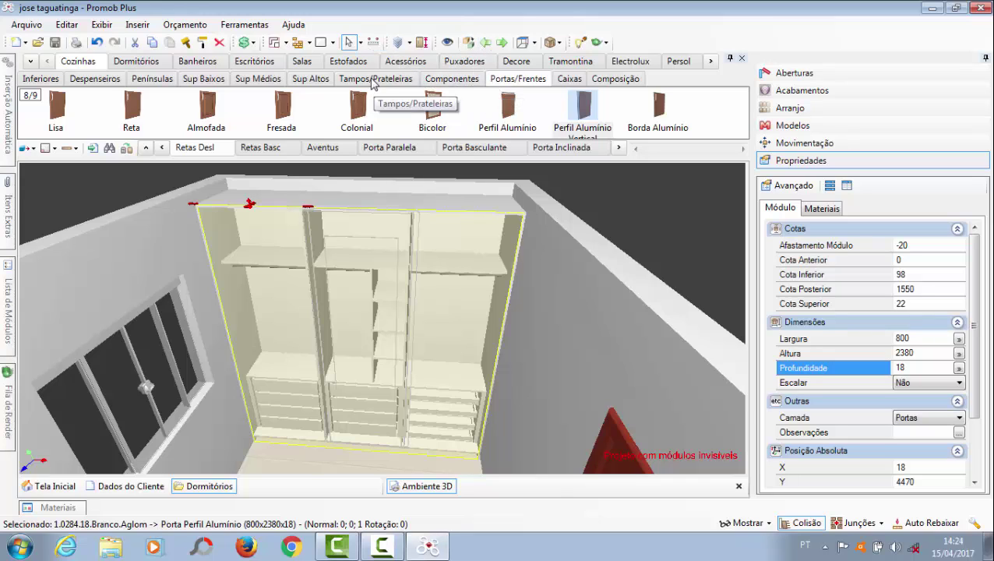
pyautogui.click(283, 373)
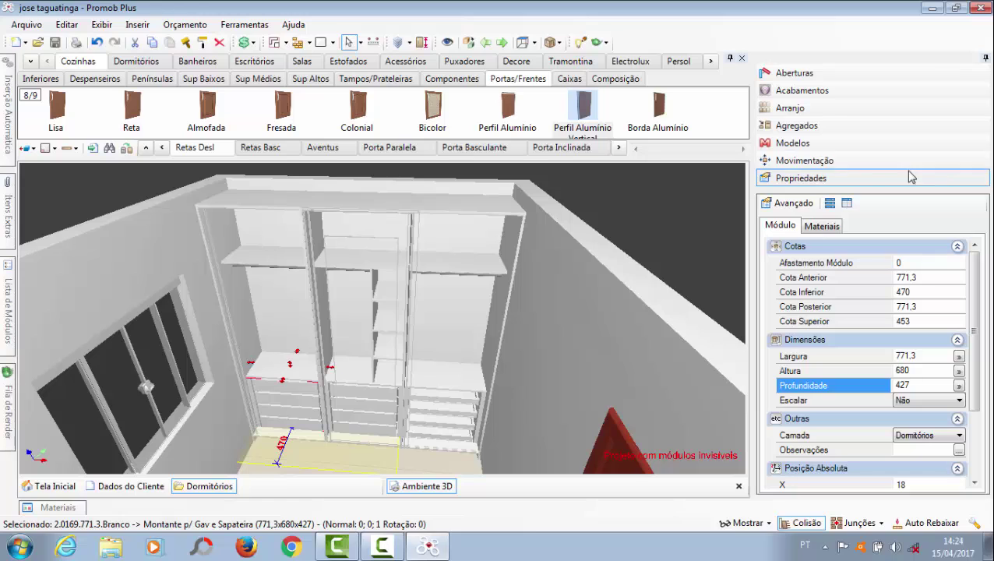
pyautogui.click(818, 73)
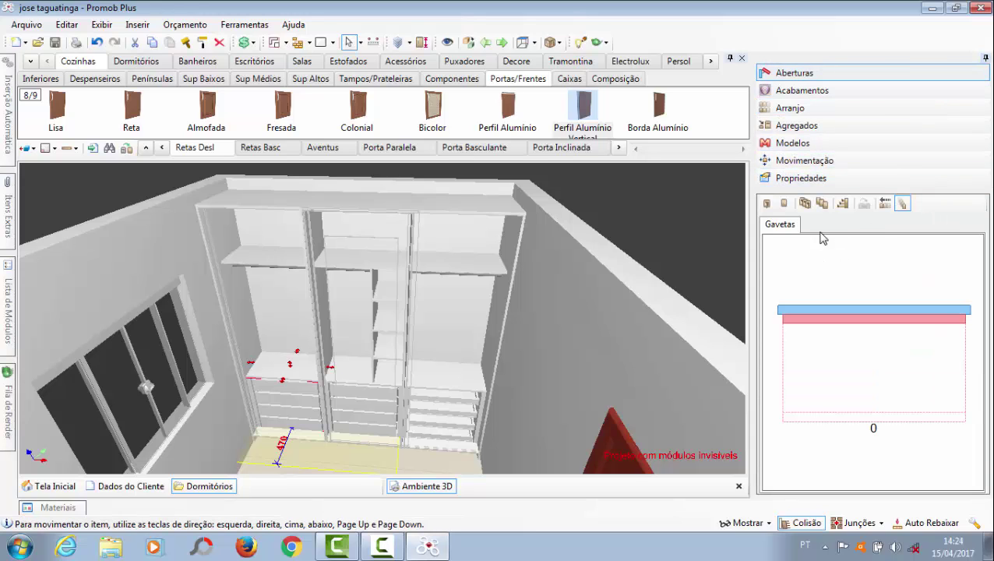
pyautogui.click(842, 203)
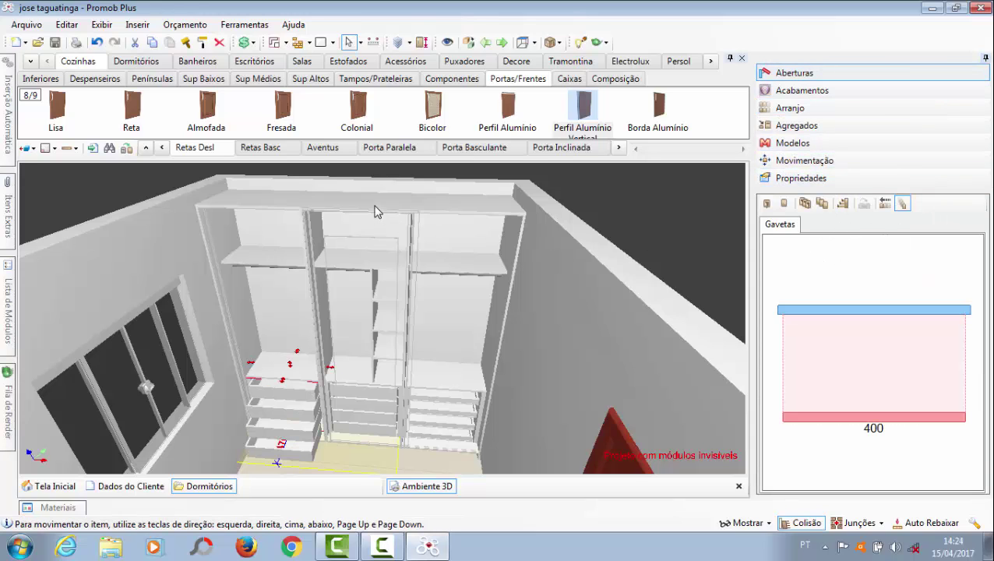
pyautogui.click(466, 260)
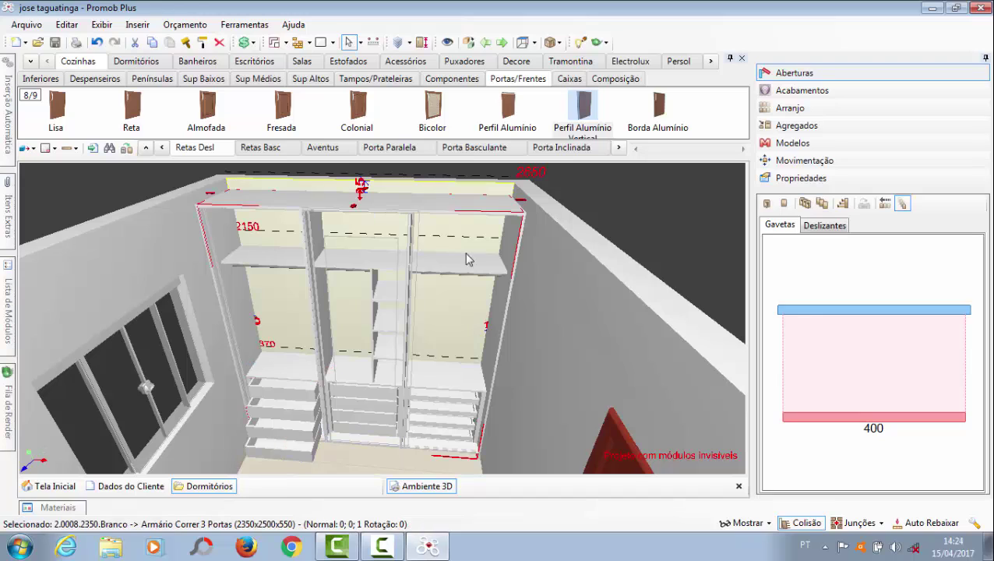
pyautogui.click(843, 204)
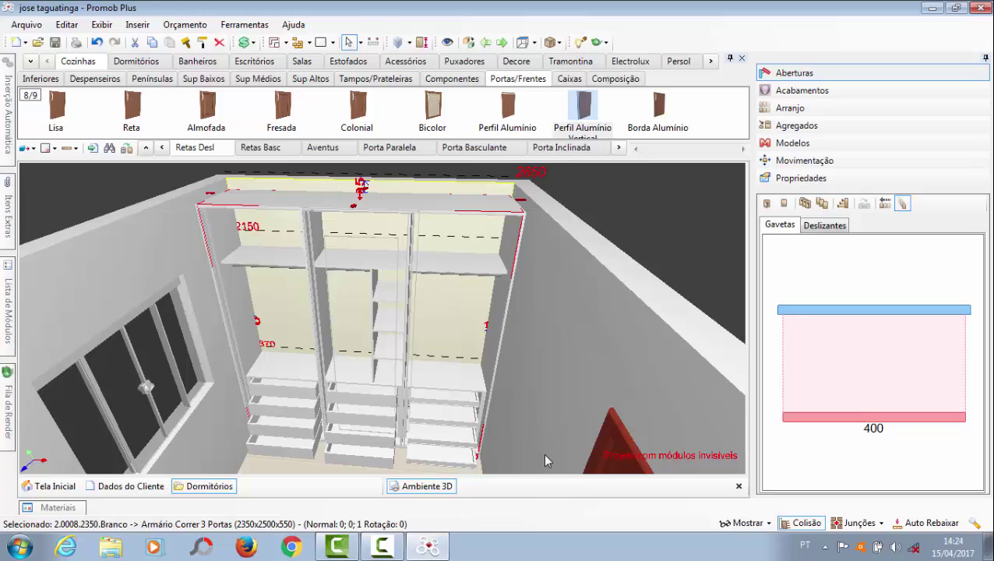
# - Render the wardrobe with its open drawers at 800×600 from Configurações de Render
pyautogui.click(600, 42)
pyautogui.click(681, 112)
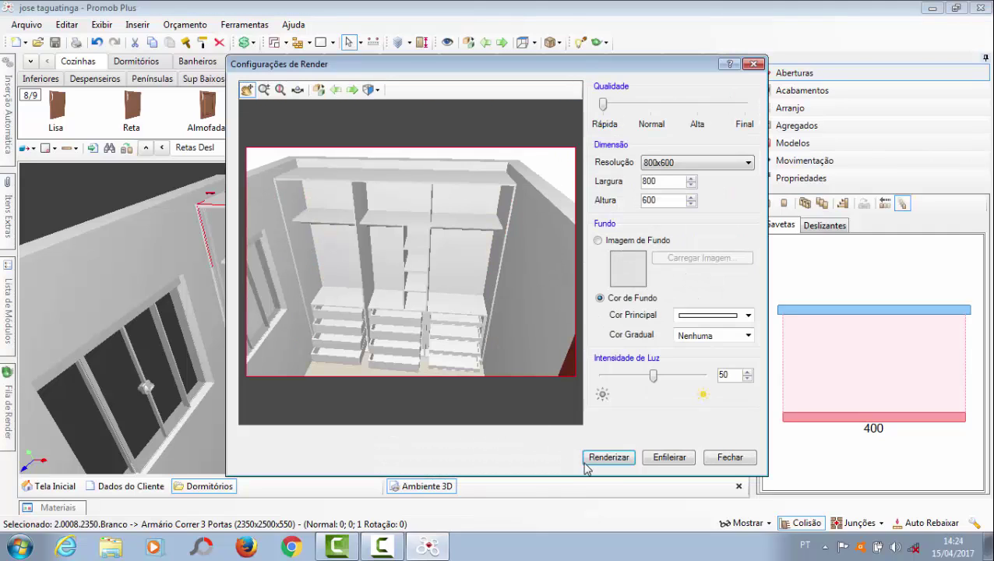
pyautogui.click(610, 459)
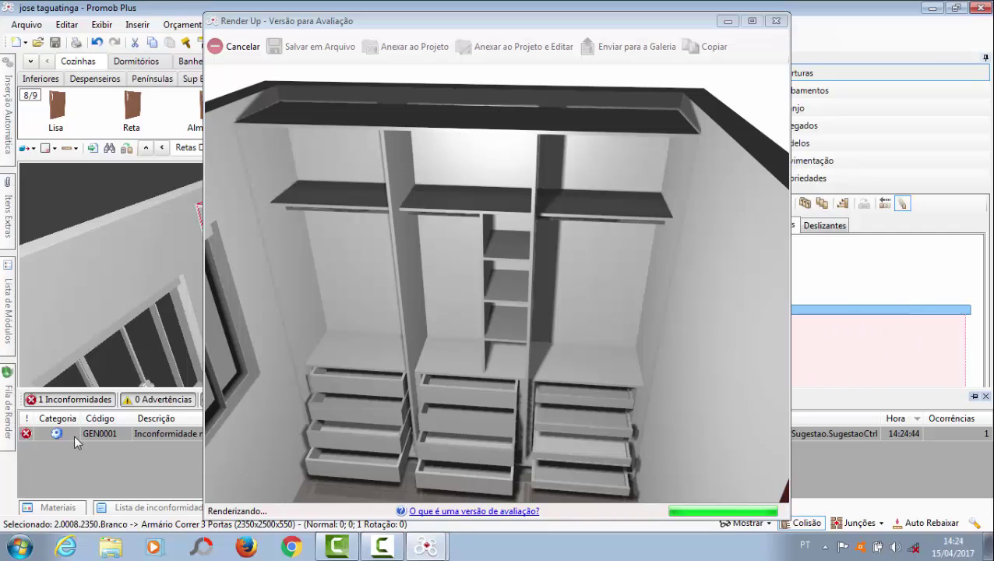
pyautogui.click(20, 546)
# - Paste the drawer render into a new Paint image, aligned top-left and cropped to about 800×601
pyautogui.click(54, 178)
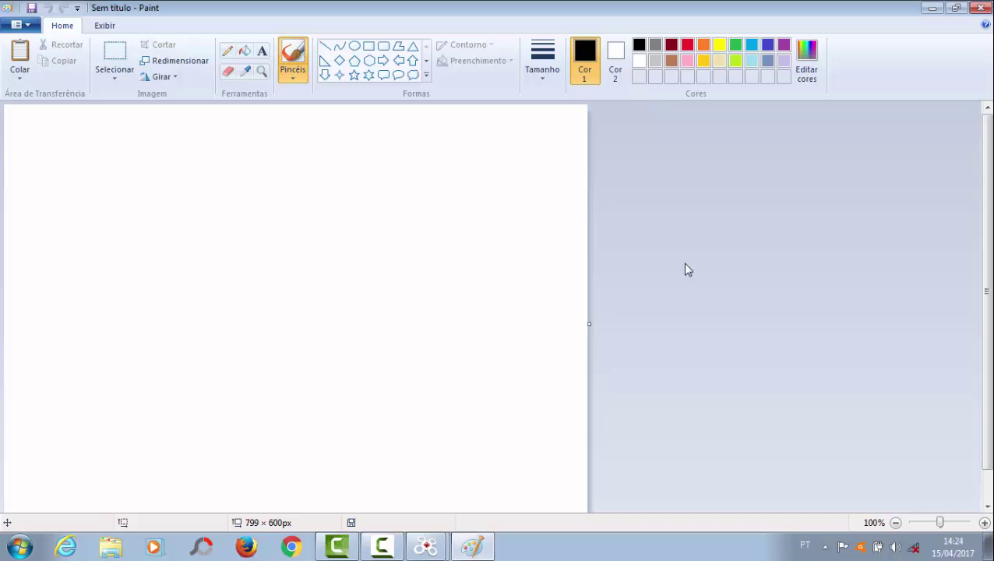
pyautogui.hotkey('ctrl', 'v')
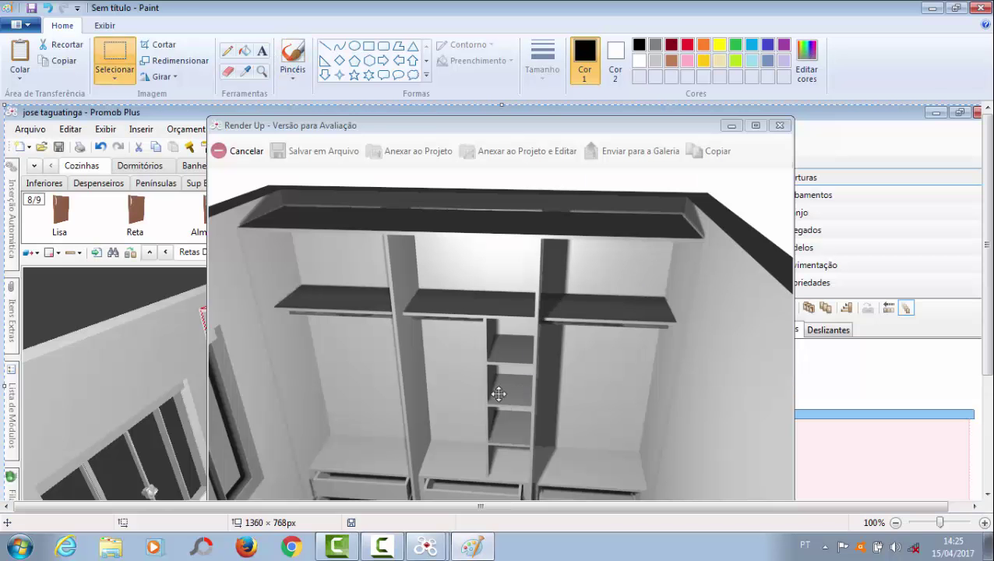
pyautogui.moveTo(499, 394)
pyautogui.mouseDown()
pyautogui.moveTo(288, 324)
pyautogui.moveTo(269, 356)
pyautogui.moveTo(260, 326)
pyautogui.mouseUp()
pyautogui.click(984, 465)
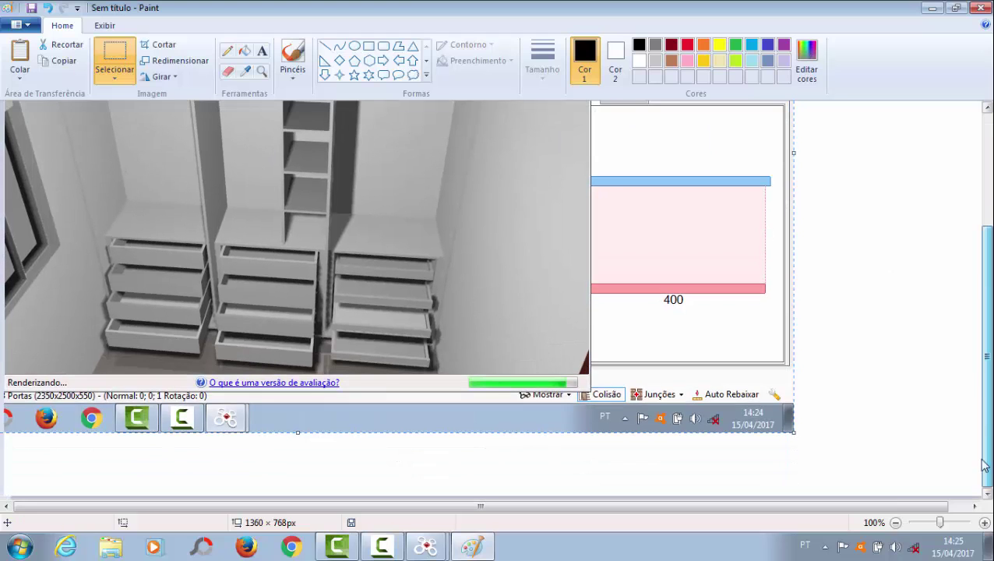
pyautogui.moveTo(881, 507); pyautogui.dragTo(902, 506)
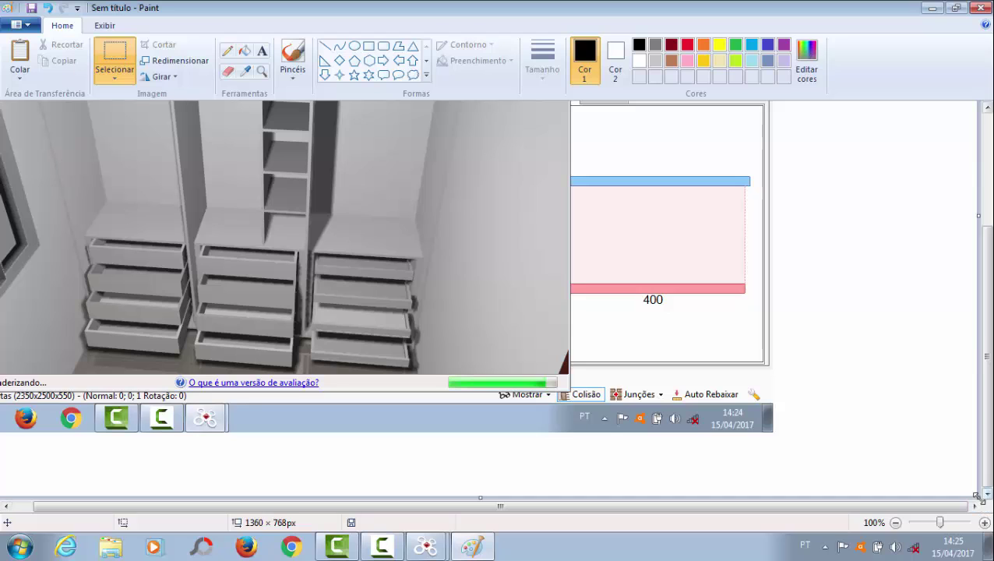
pyautogui.moveTo(977, 496); pyautogui.dragTo(566, 373)
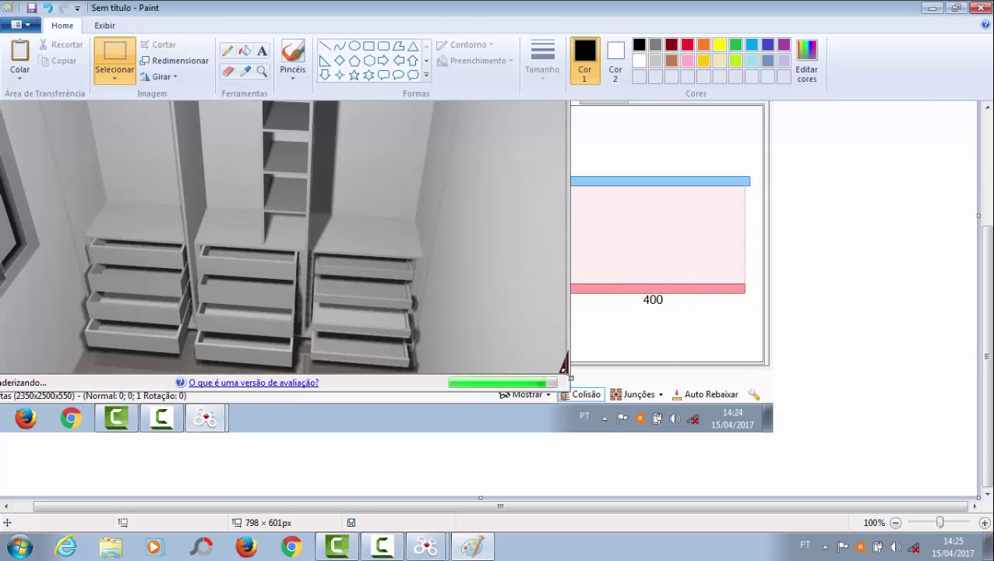
pyautogui.moveTo(566, 373); pyautogui.dragTo(567, 373)
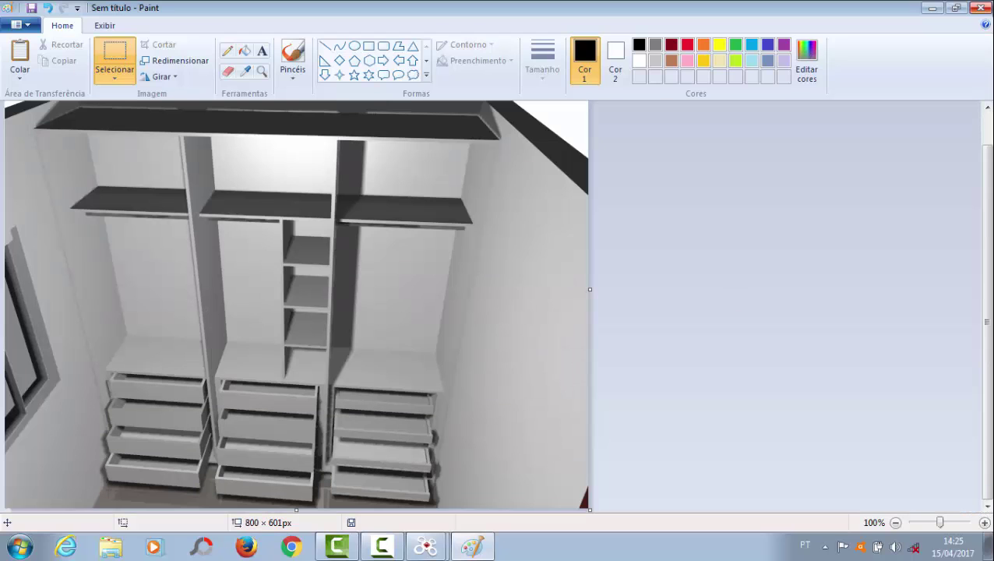
# - Save the cropped render as the PNG 'dormitorio 3' and close Paint
pyautogui.click(981, 8)
pyautogui.click(450, 274)
pyautogui.click(394, 212)
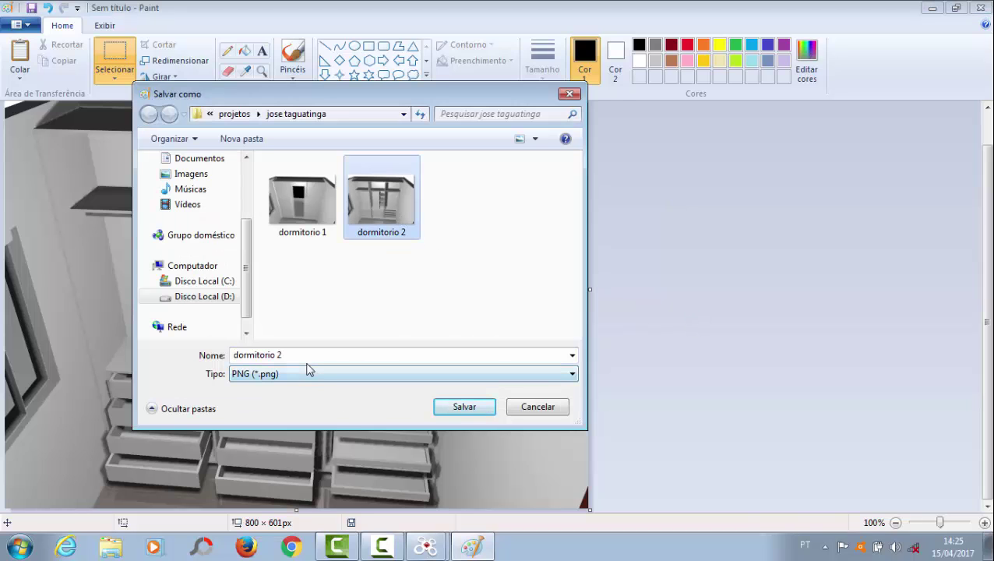
pyautogui.click(310, 354)
pyautogui.click(360, 358)
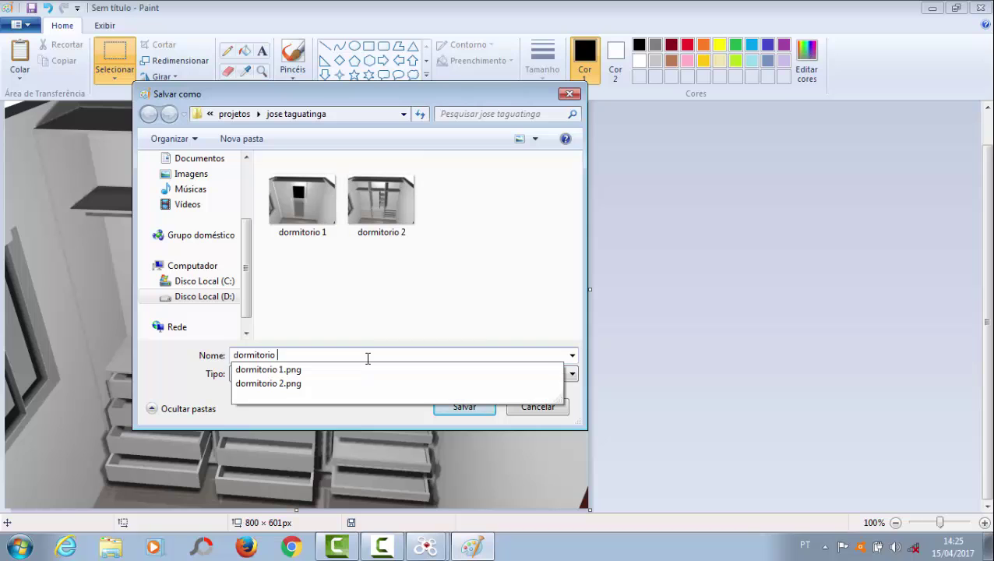
pyautogui.write('3')
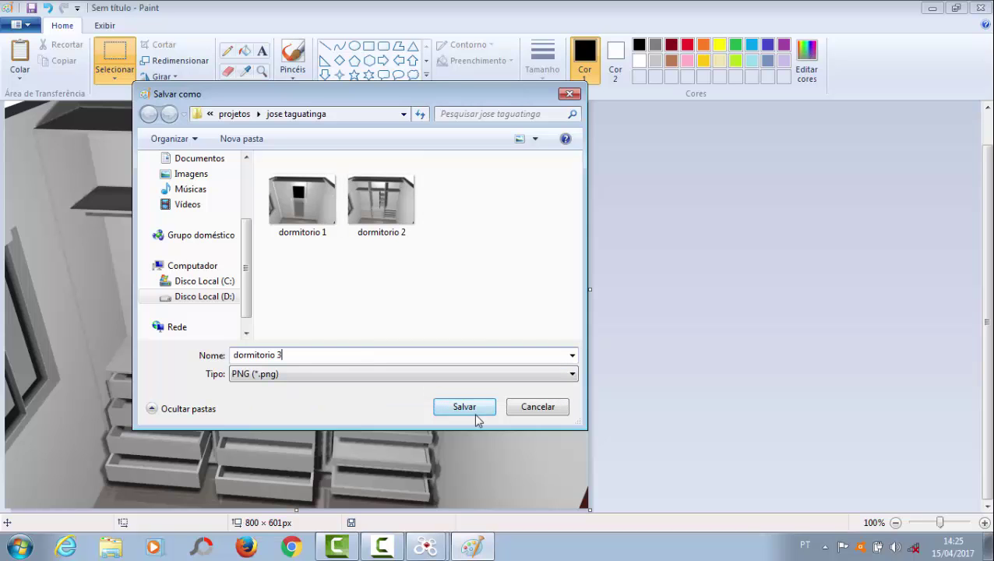
pyautogui.click(471, 410)
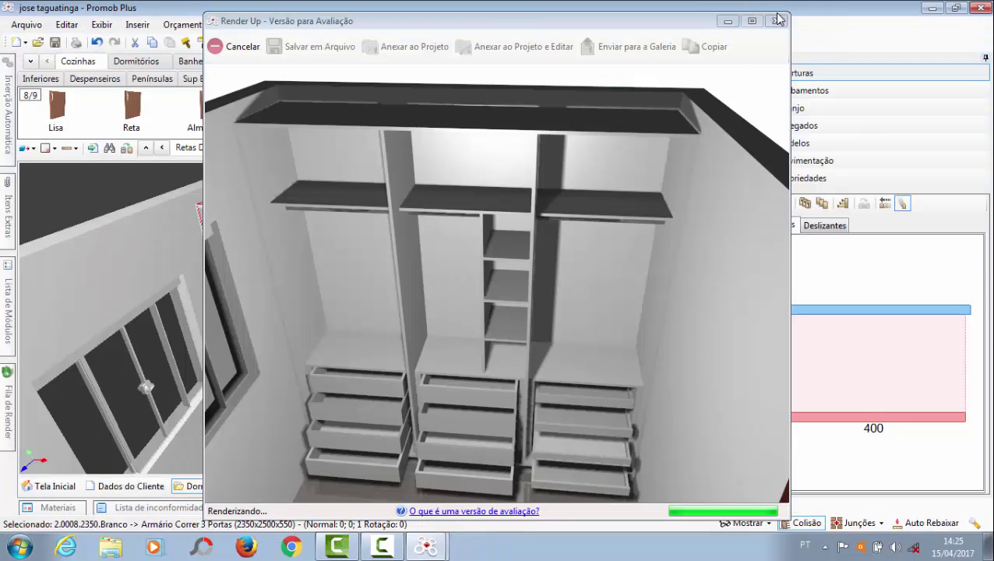
# - Cancel the running render in Render Up, confirming with Sim
pyautogui.moveTo(573, 24); pyautogui.dragTo(557, 18)
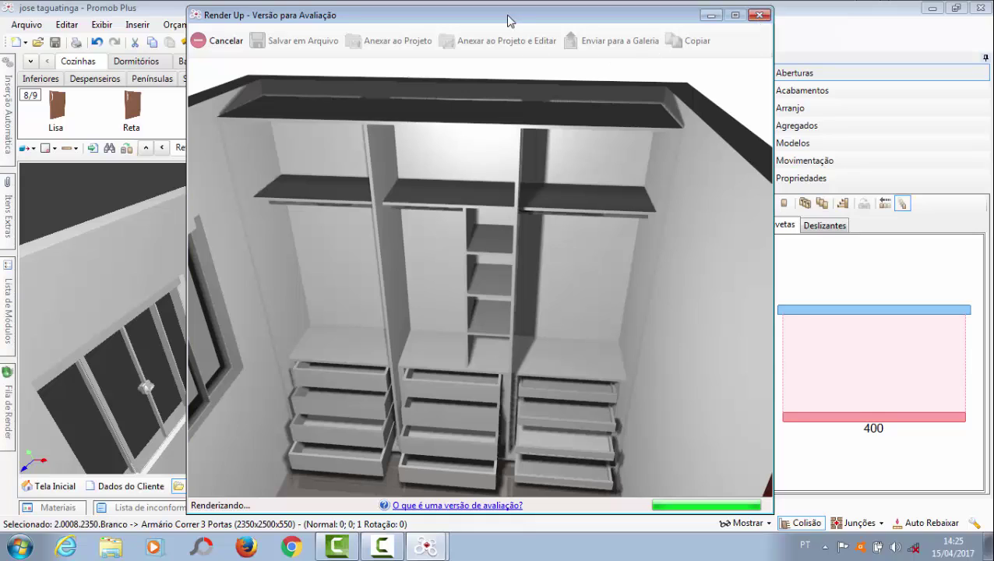
pyautogui.click(760, 15)
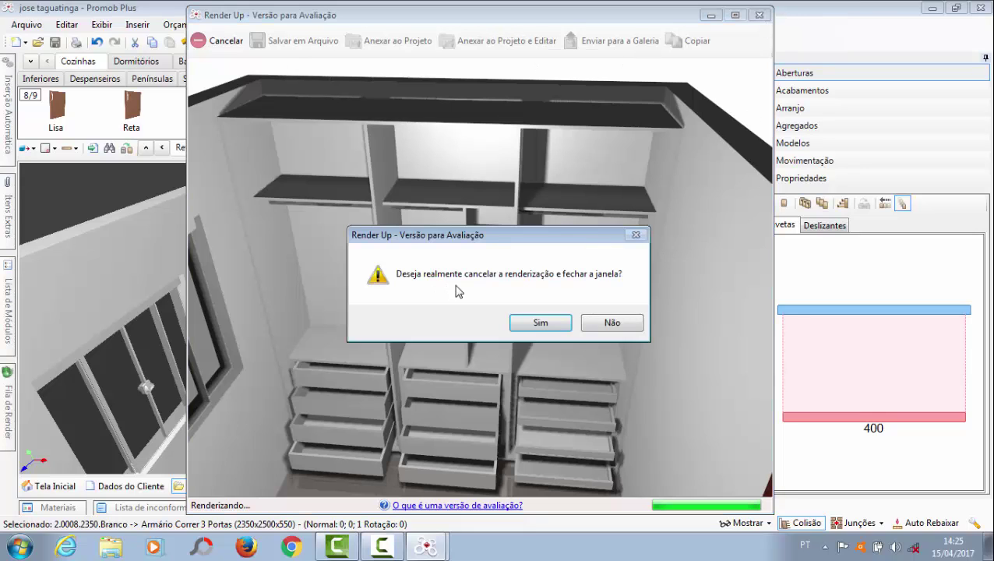
pyautogui.click(543, 325)
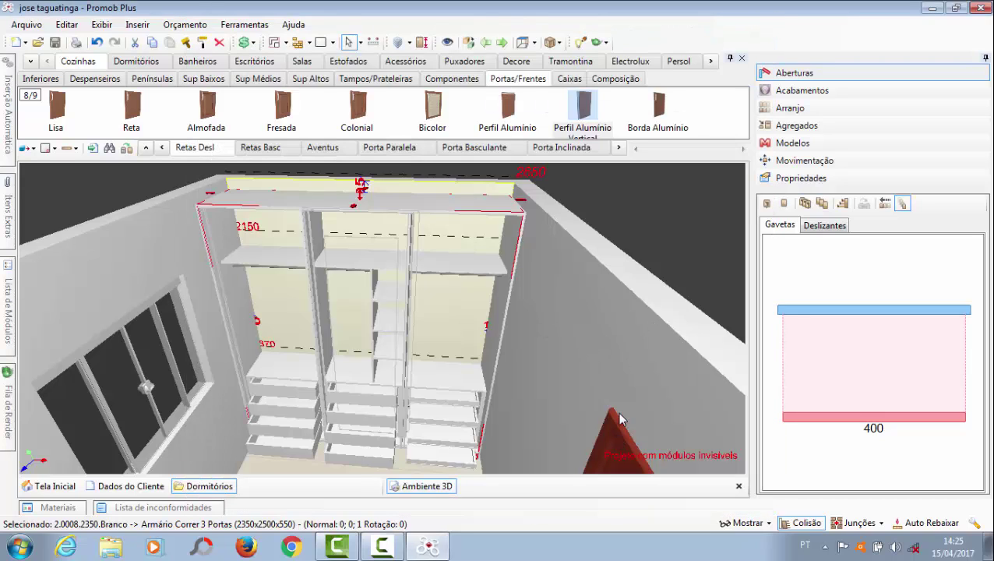
# - Undo five times to remove the drawers and restore the three sliding doors
pyautogui.click(96, 44)
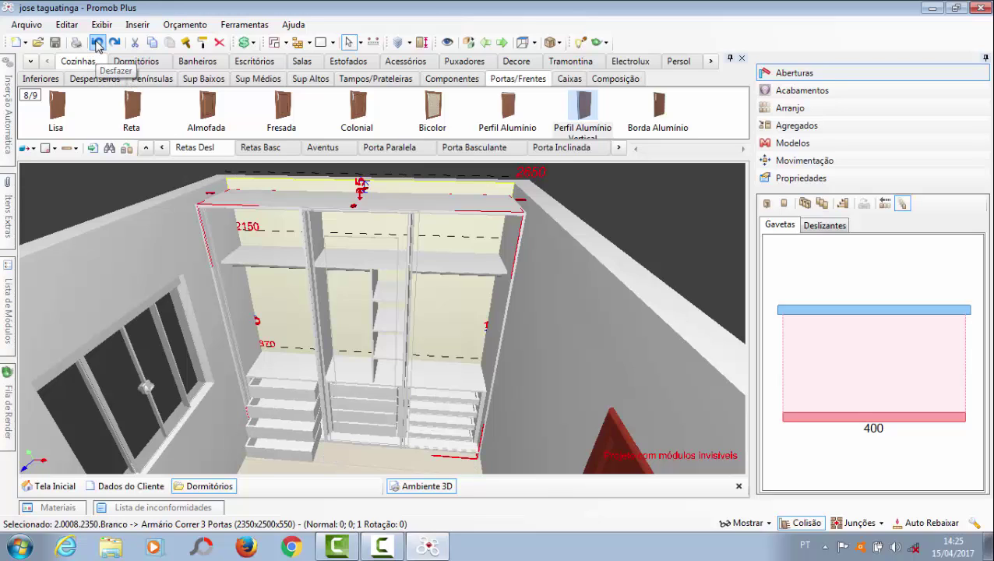
pyautogui.click(97, 44)
pyautogui.click(97, 44)
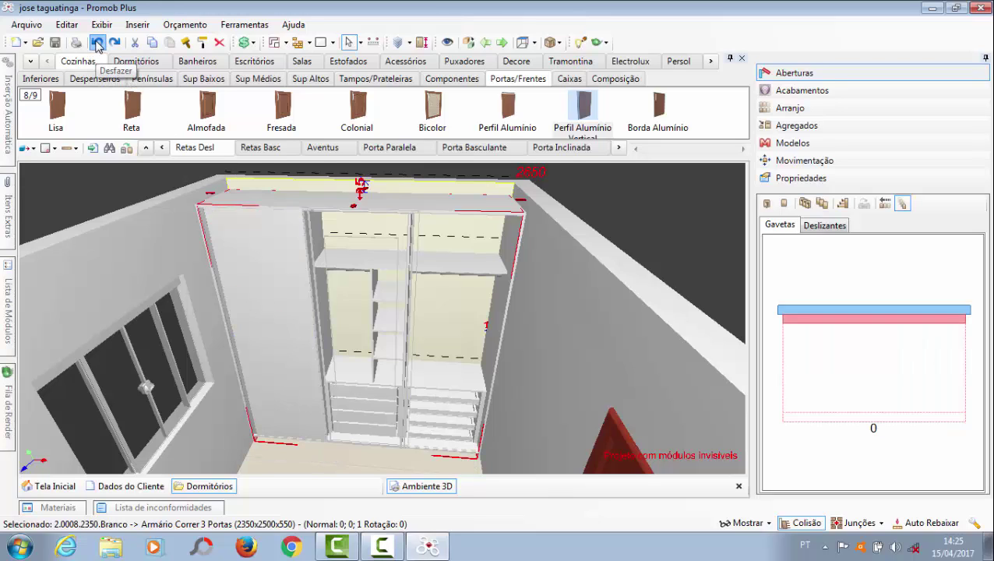
pyautogui.click(97, 44)
pyautogui.click(96, 44)
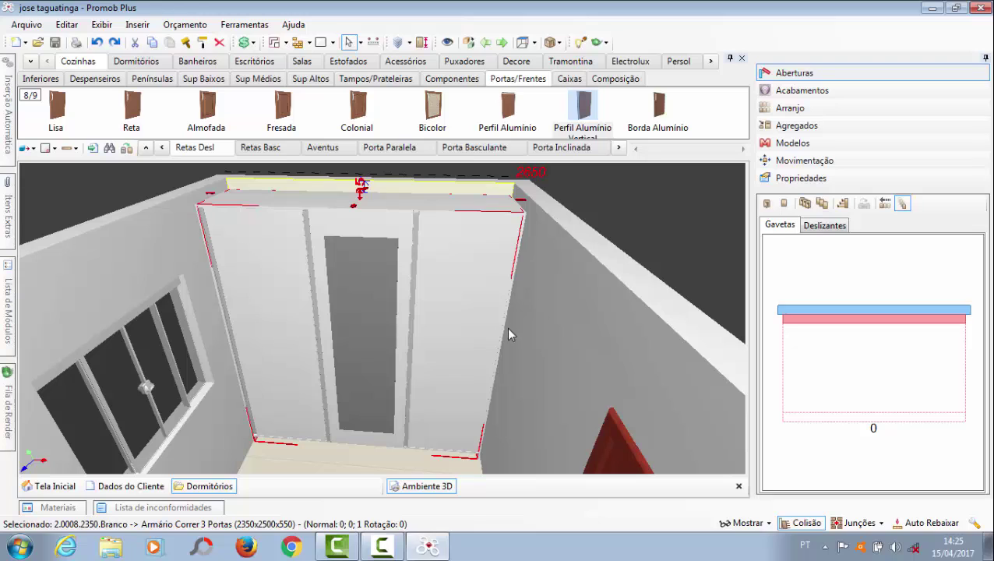
# - Apply Noce Califórnia from Duratex Essencial to the right door, using 'Itens à minha escolha'
pyautogui.click(55, 510)
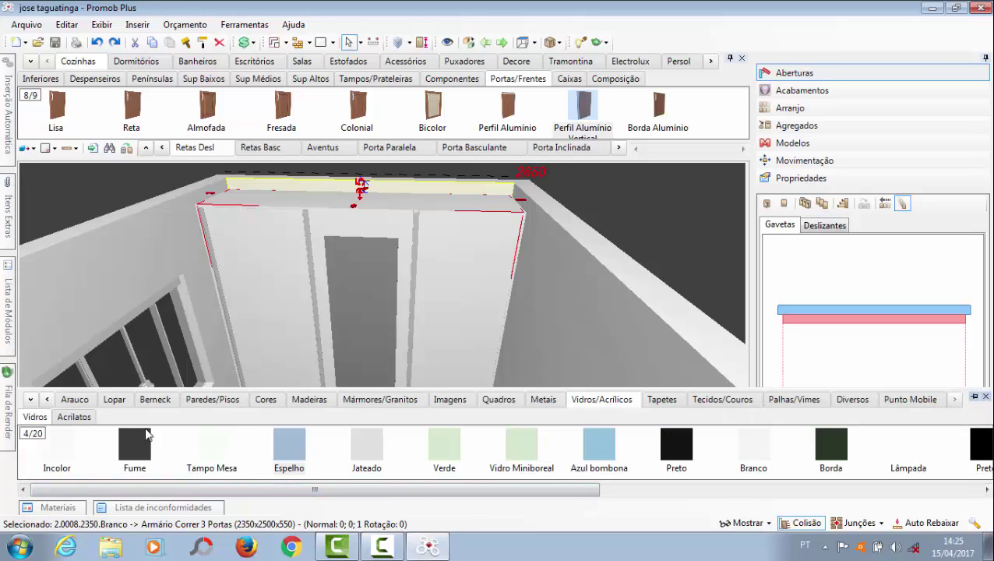
pyautogui.click(46, 404)
pyautogui.click(46, 403)
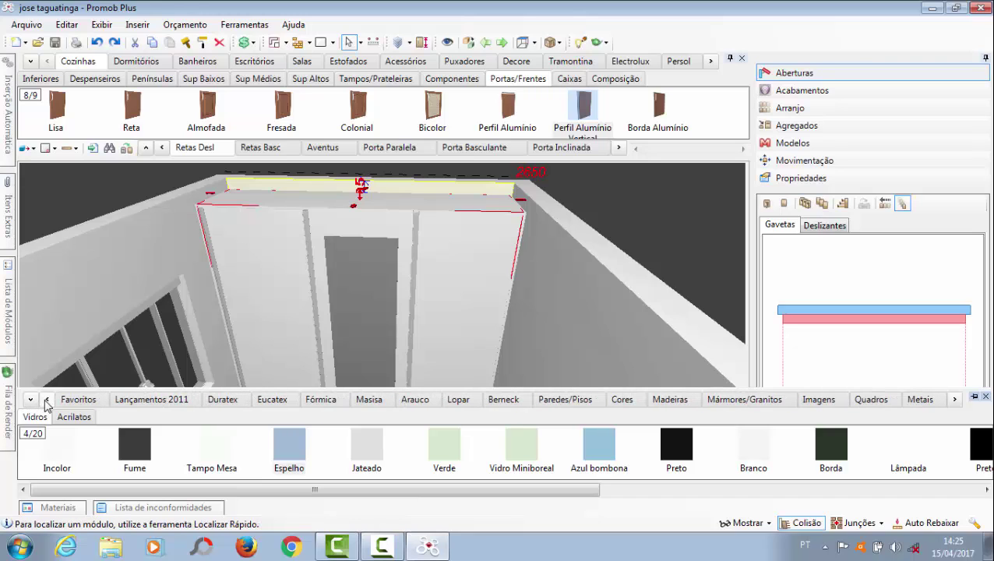
pyautogui.click(223, 411)
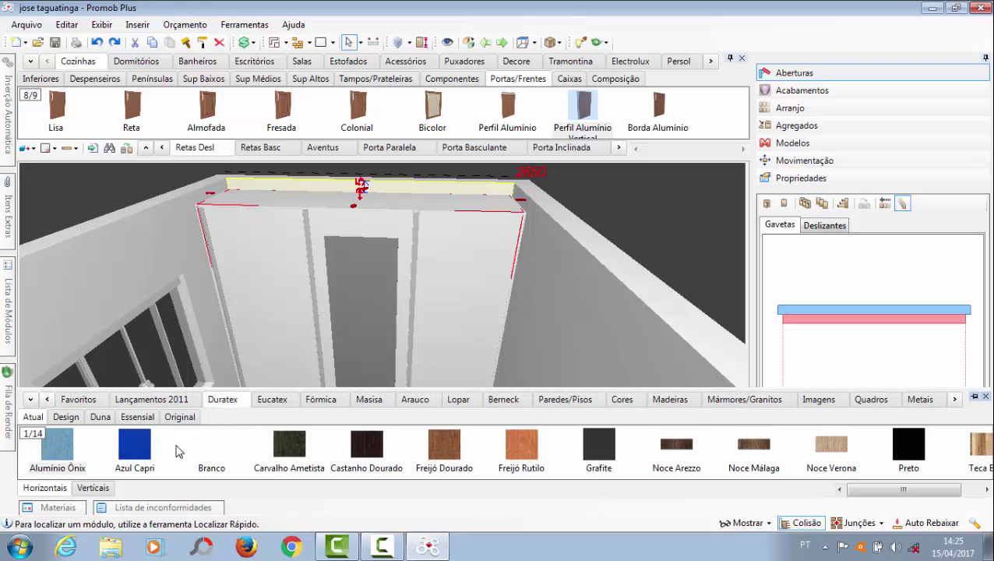
pyautogui.click(137, 417)
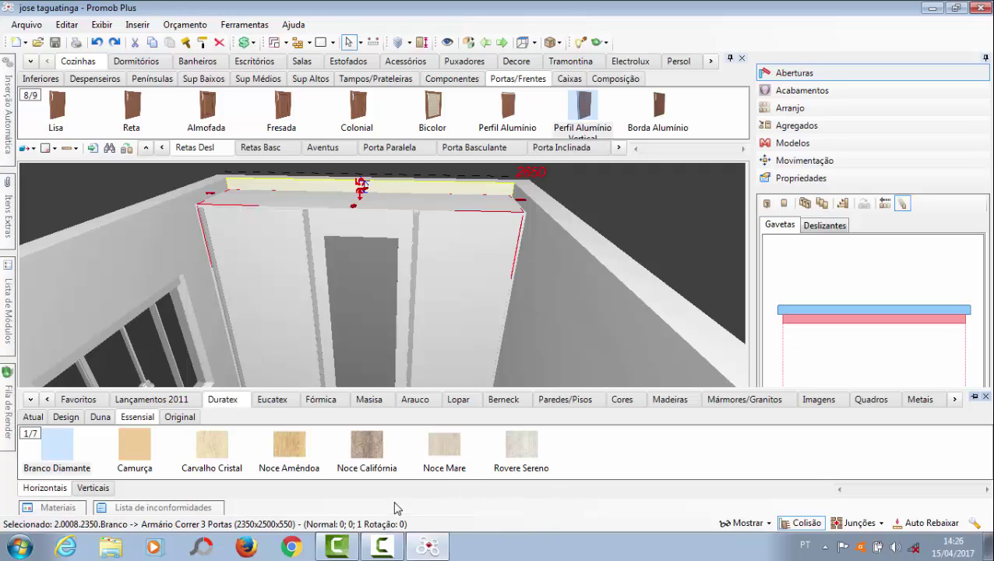
pyautogui.moveTo(371, 452); pyautogui.dragTo(470, 322)
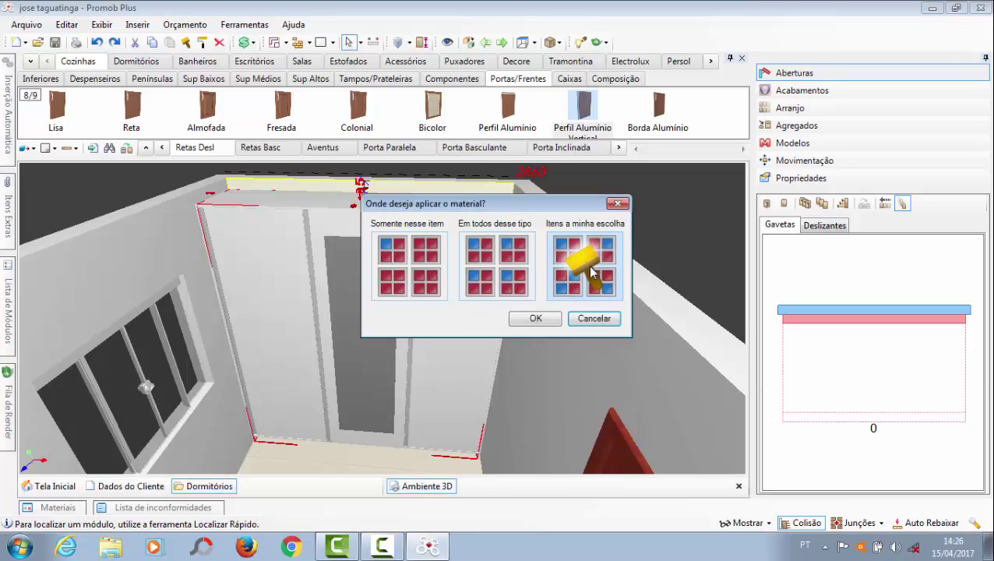
pyautogui.click(521, 319)
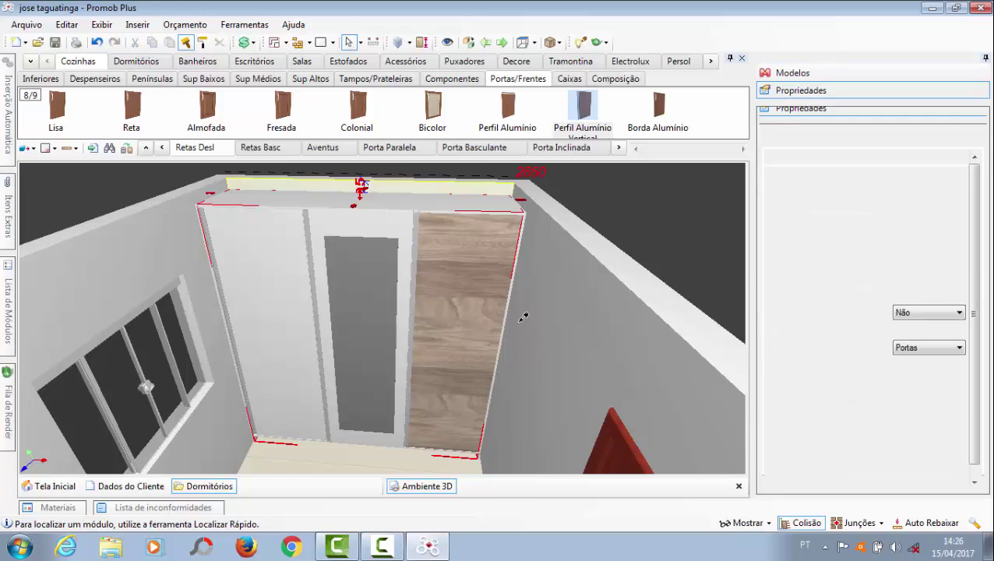
# - Drop Noce Califórnia from the Verticais swatches onto the right door again for chosen items
pyautogui.click(470, 316)
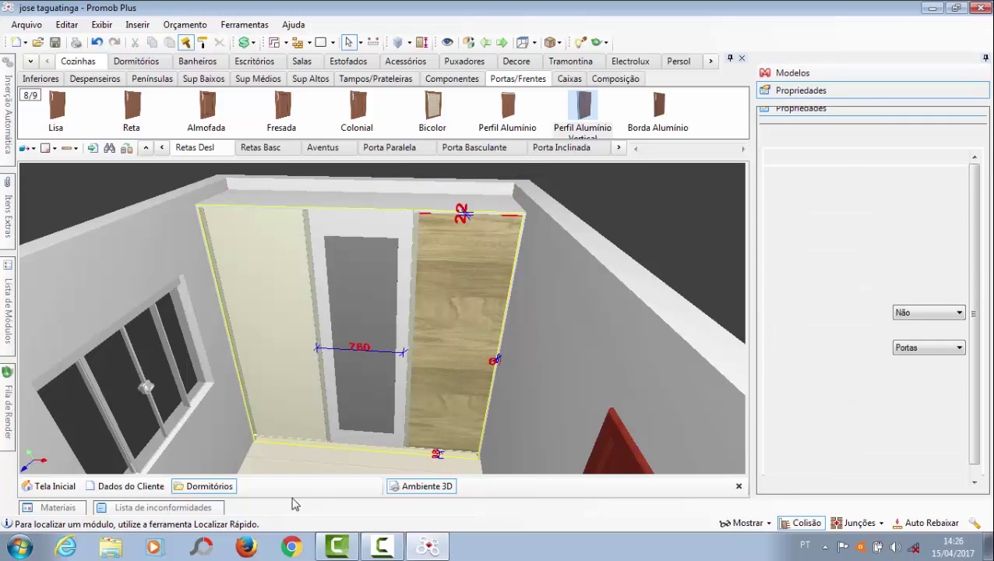
pyautogui.click(67, 507)
pyautogui.click(95, 489)
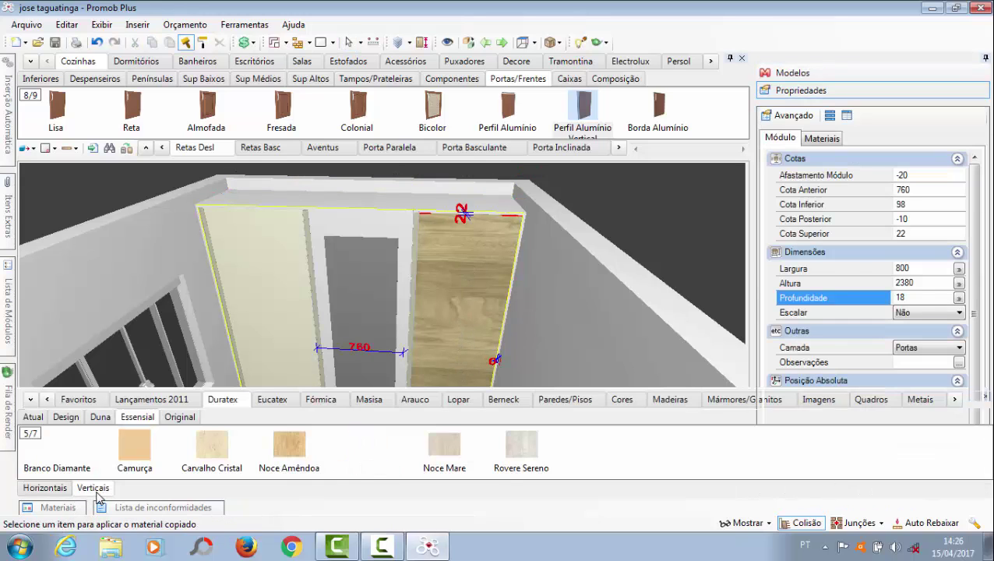
pyautogui.moveTo(371, 444); pyautogui.dragTo(434, 312)
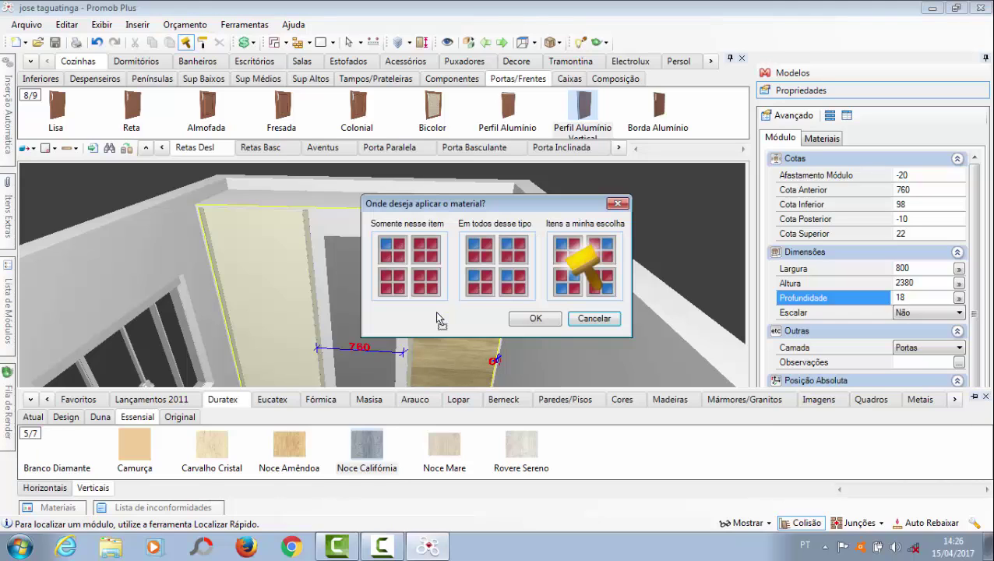
pyautogui.click(528, 319)
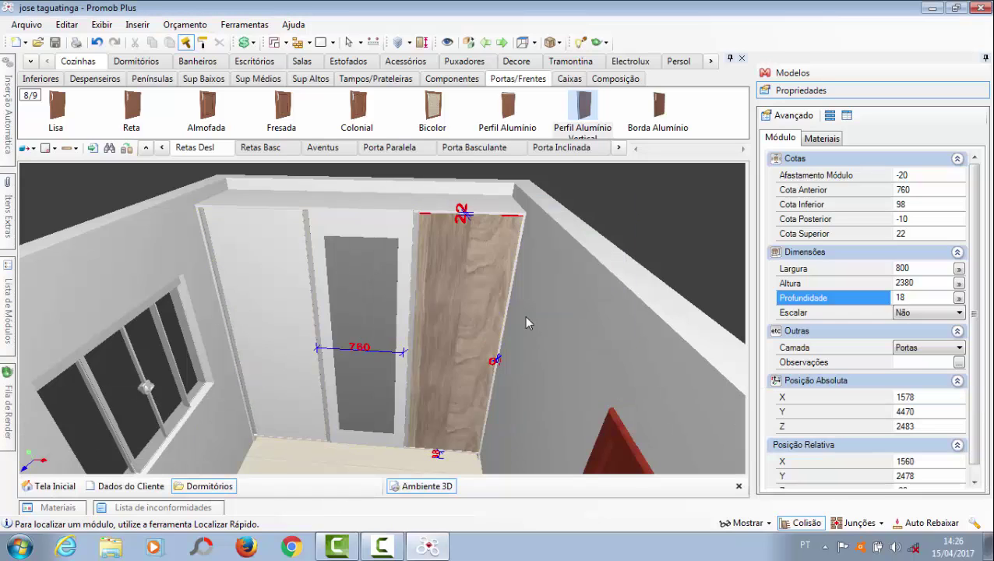
# - Paint the middle door, left door and middle strip with the copied Noce Califórnia wood
pyautogui.click(390, 228)
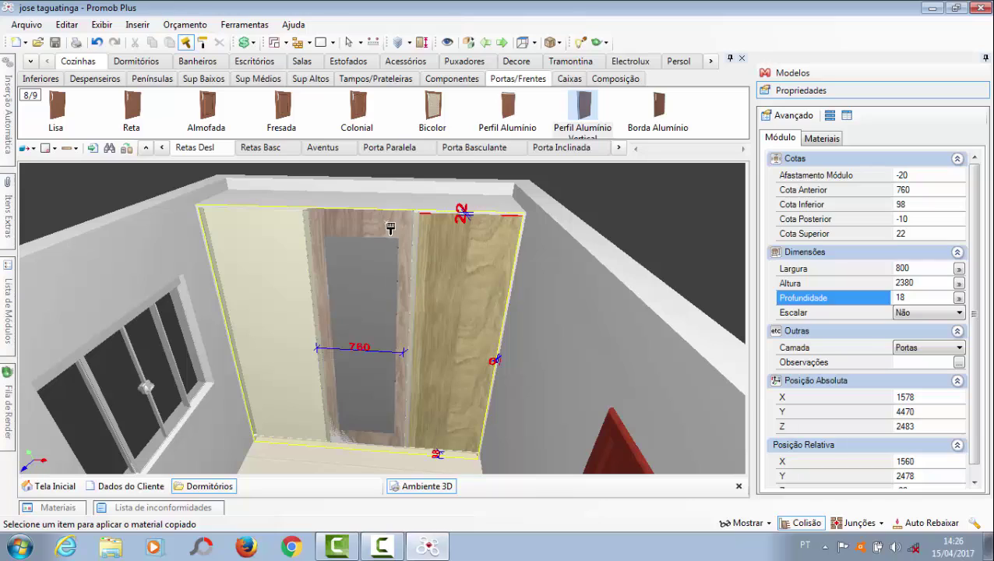
pyautogui.click(247, 271)
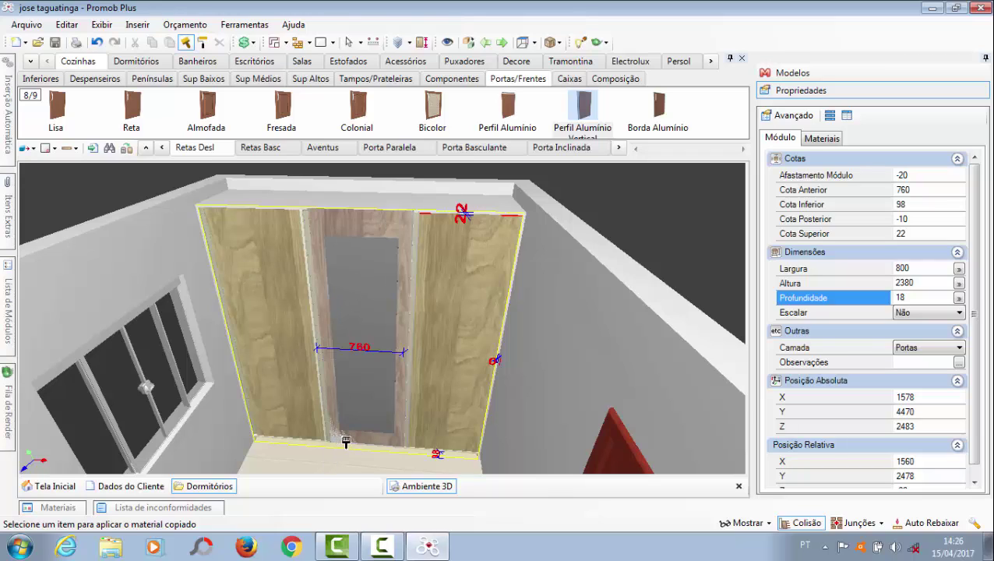
pyautogui.scroll(2, 401, 355)
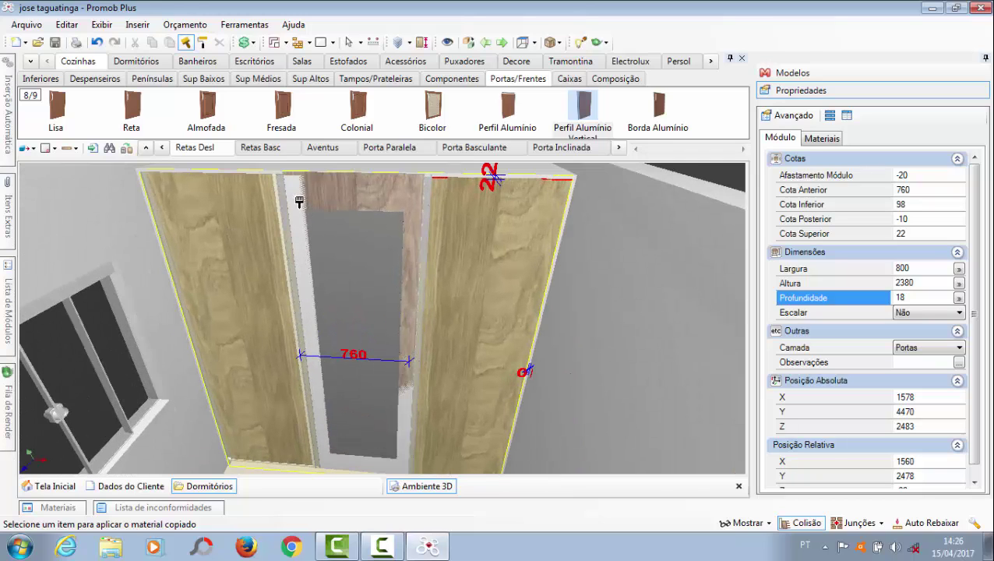
pyautogui.click(313, 331)
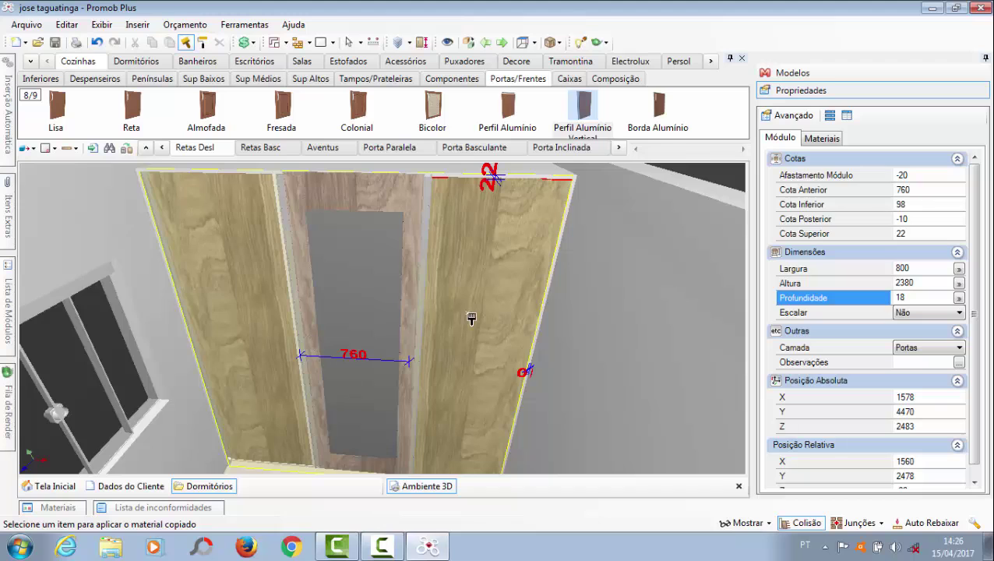
pyautogui.scroll(-2, 468, 320)
pyautogui.scroll(-2, 468, 326)
pyautogui.scroll(1, 465, 326)
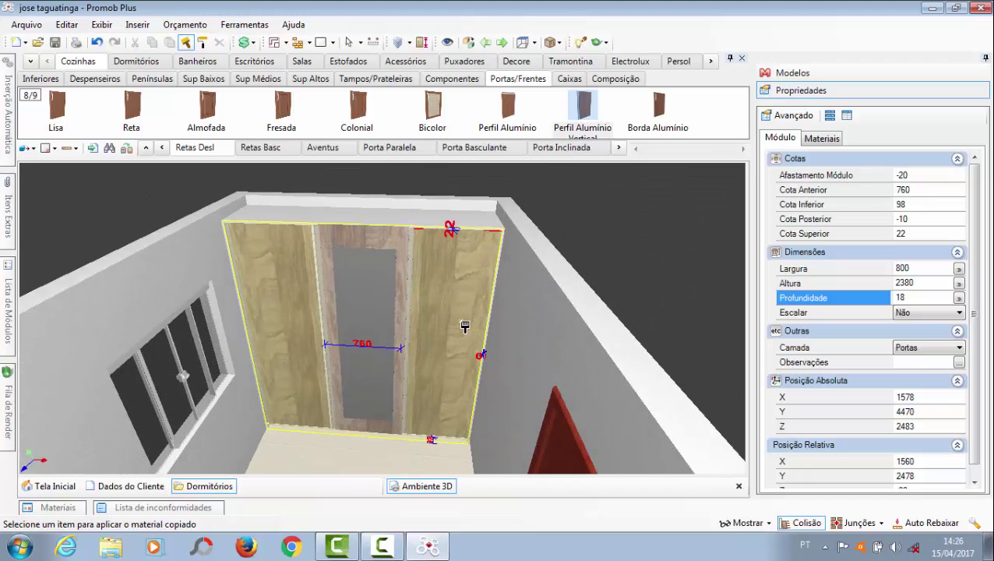
pyautogui.scroll(1, 465, 327)
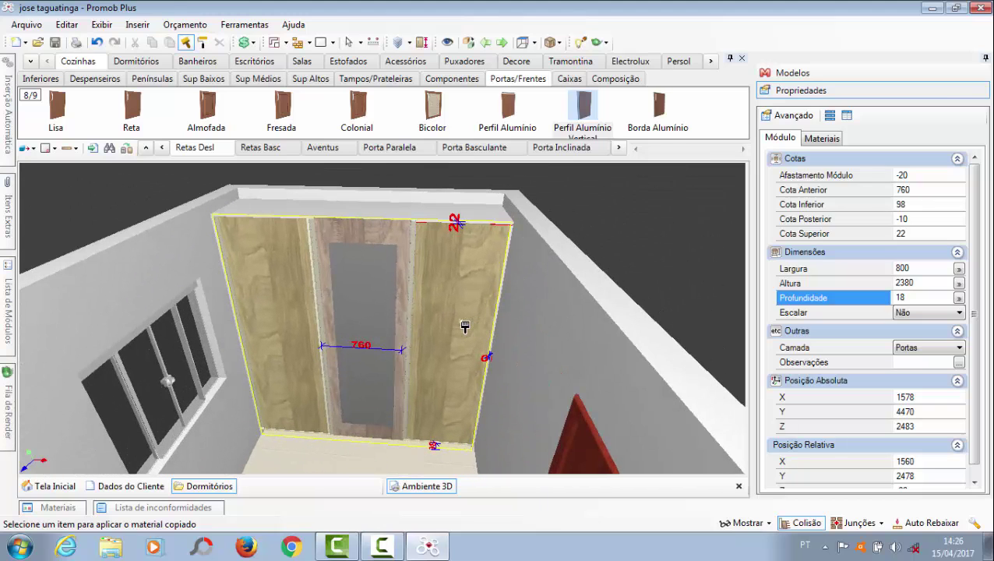
pyautogui.scroll(1, 465, 326)
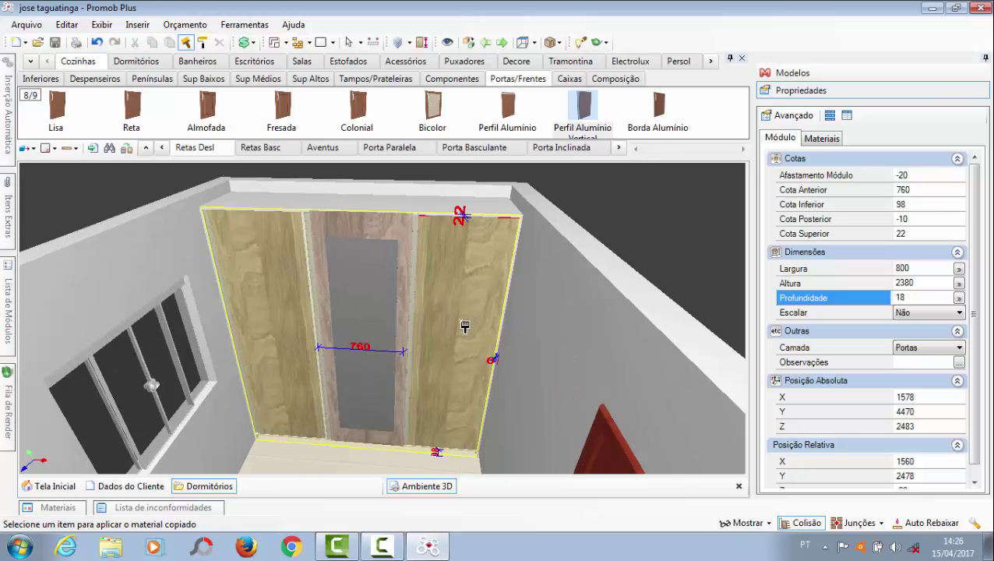
pyautogui.scroll(1, 465, 326)
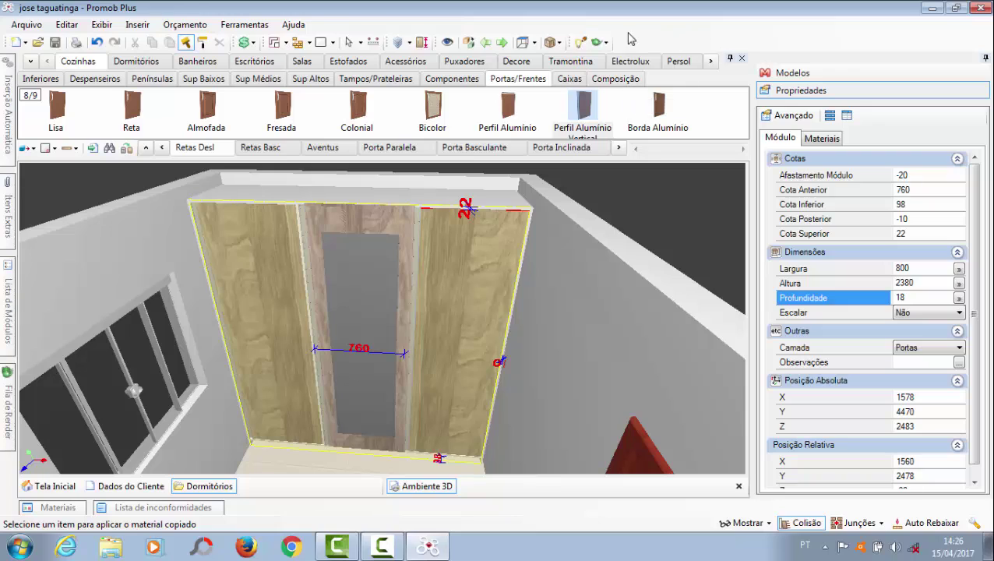
# - Render the Noce Califórnia wardrobe at 800x600 from Configurações de Render
pyautogui.click(606, 43)
pyautogui.click(680, 113)
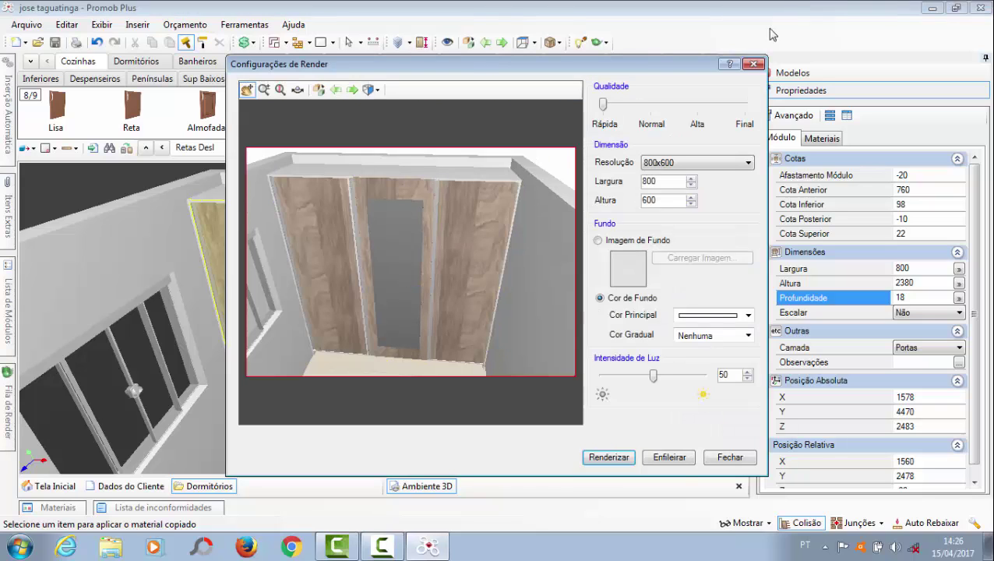
pyautogui.click(606, 460)
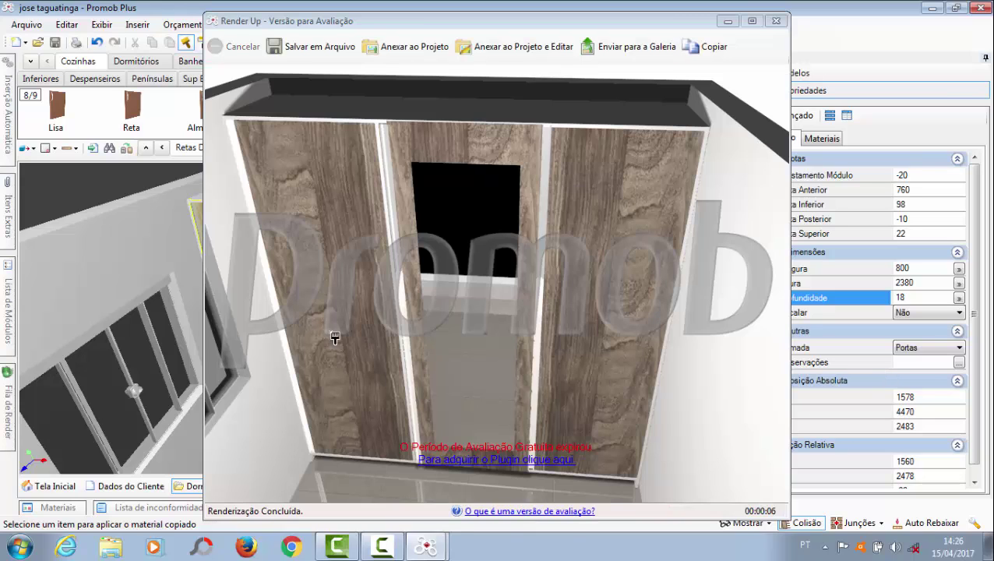
# - Paste the wood-door render into a new Paint image, aligned top-left and cropped to 799×601
pyautogui.click(20, 547)
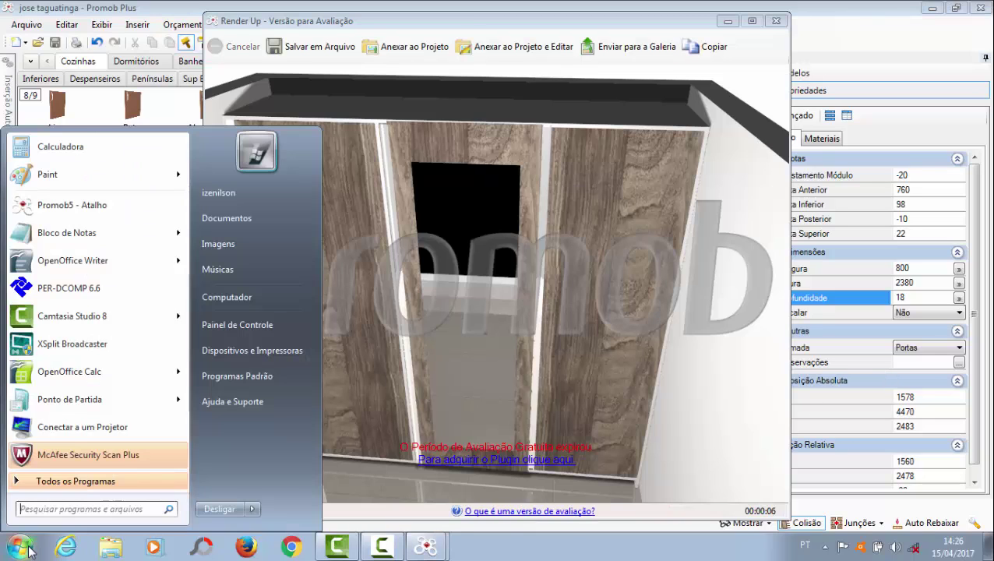
pyautogui.click(67, 182)
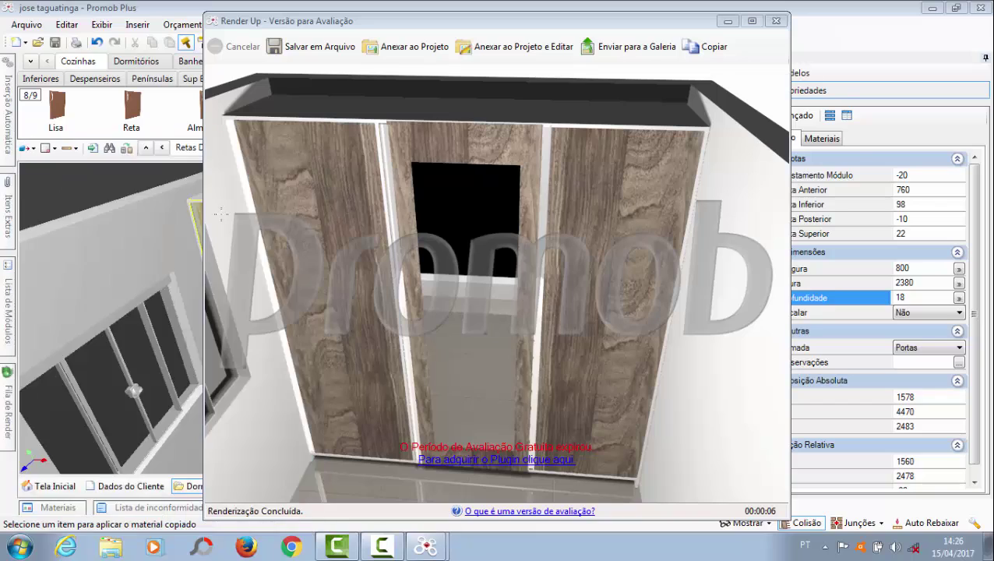
pyautogui.hotkey('ctrl', 'v')
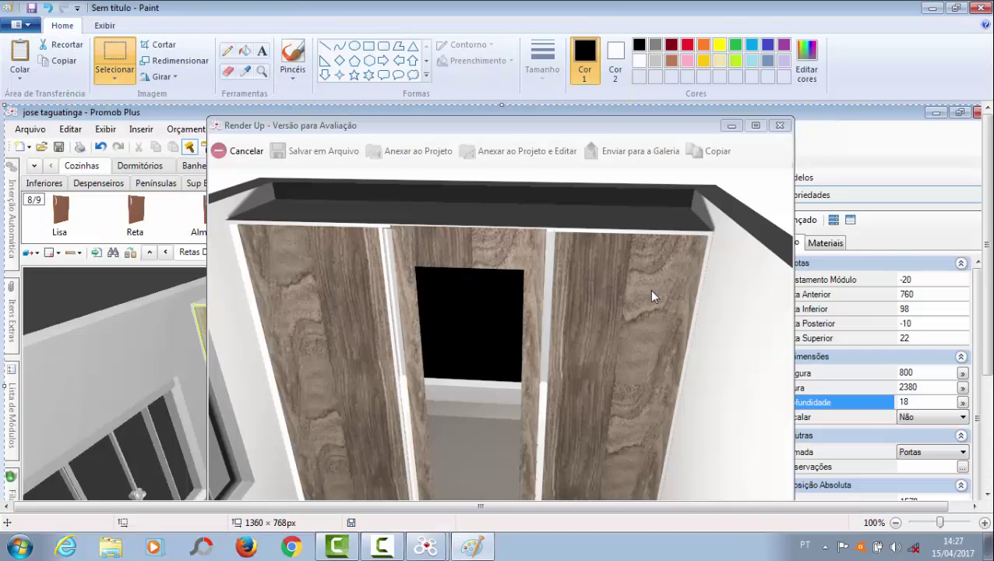
pyautogui.moveTo(510, 419)
pyautogui.mouseDown()
pyautogui.moveTo(331, 355)
pyautogui.moveTo(309, 357)
pyautogui.mouseUp()
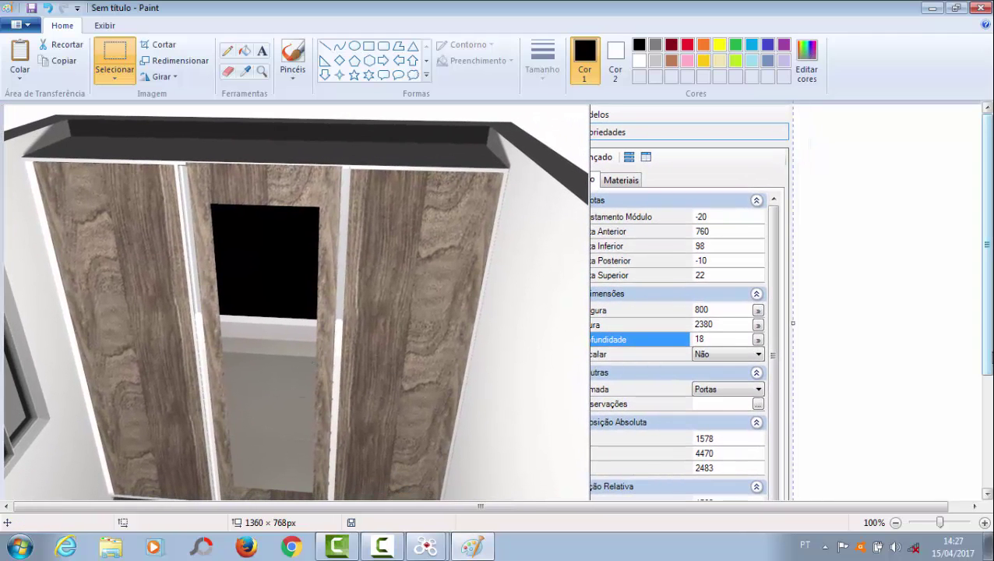
pyautogui.scroll(-5, 608, 436)
pyautogui.moveTo(902, 512); pyautogui.dragTo(921, 511)
pyautogui.click(928, 443)
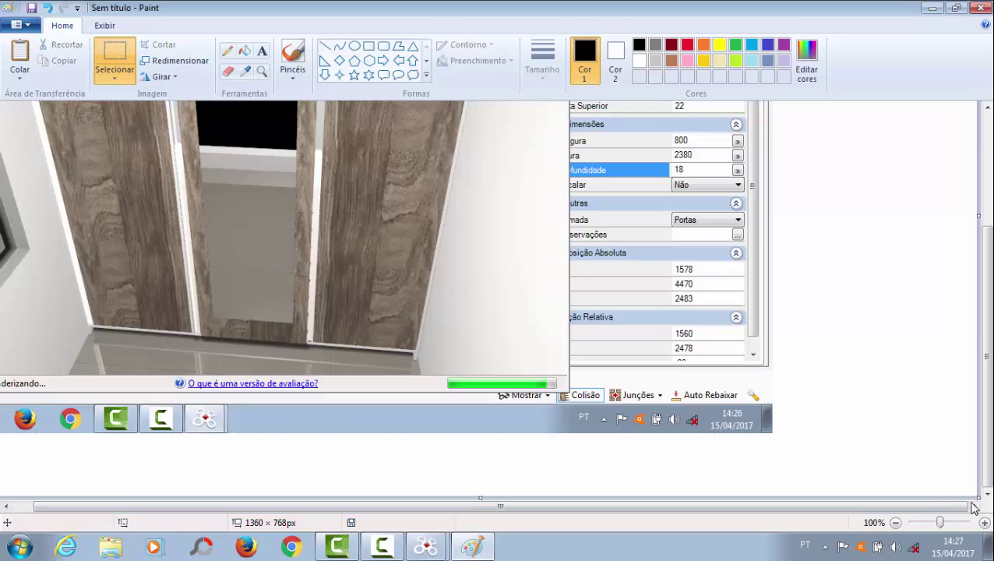
pyautogui.moveTo(977, 496); pyautogui.dragTo(568, 375)
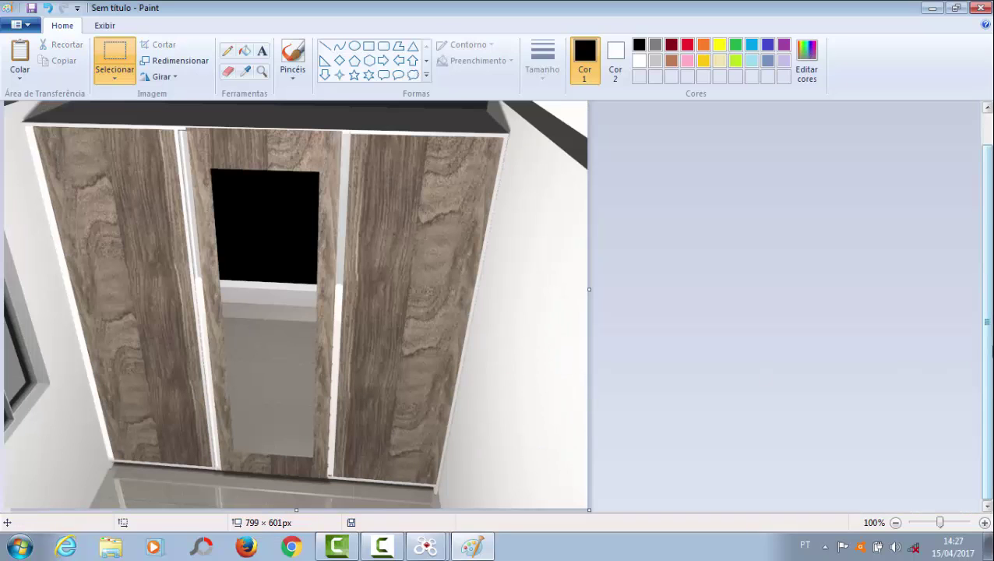
# - Save the image as the PNG 'dormitorio 4' and close Paint
pyautogui.click(981, 7)
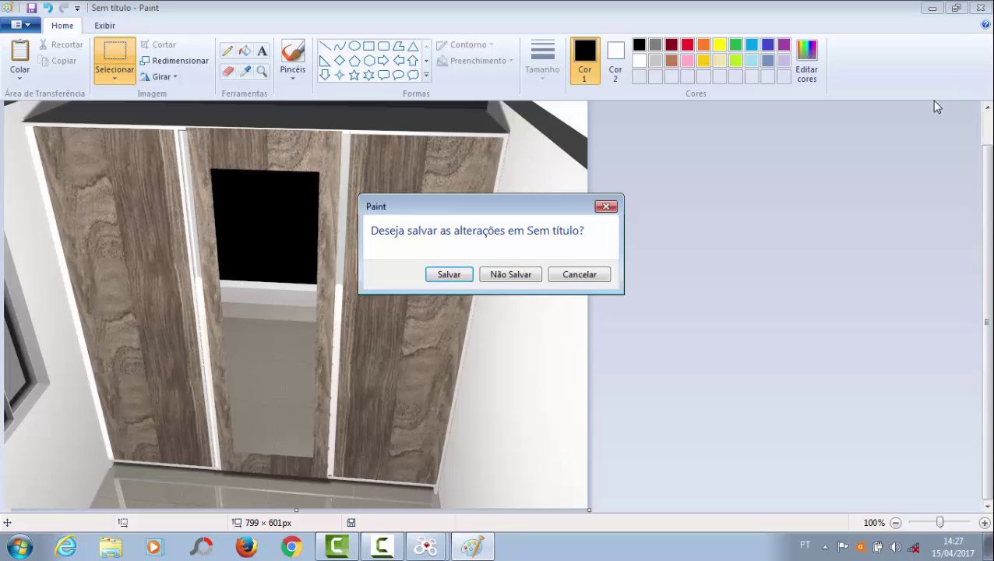
pyautogui.click(456, 276)
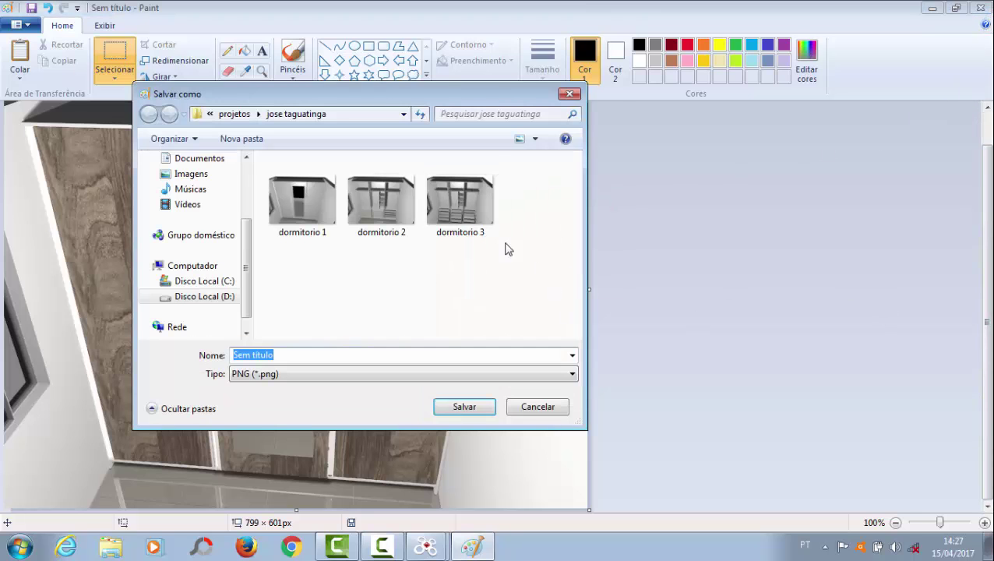
pyautogui.click(471, 220)
pyautogui.click(322, 357)
pyautogui.doubleClick(322, 357)
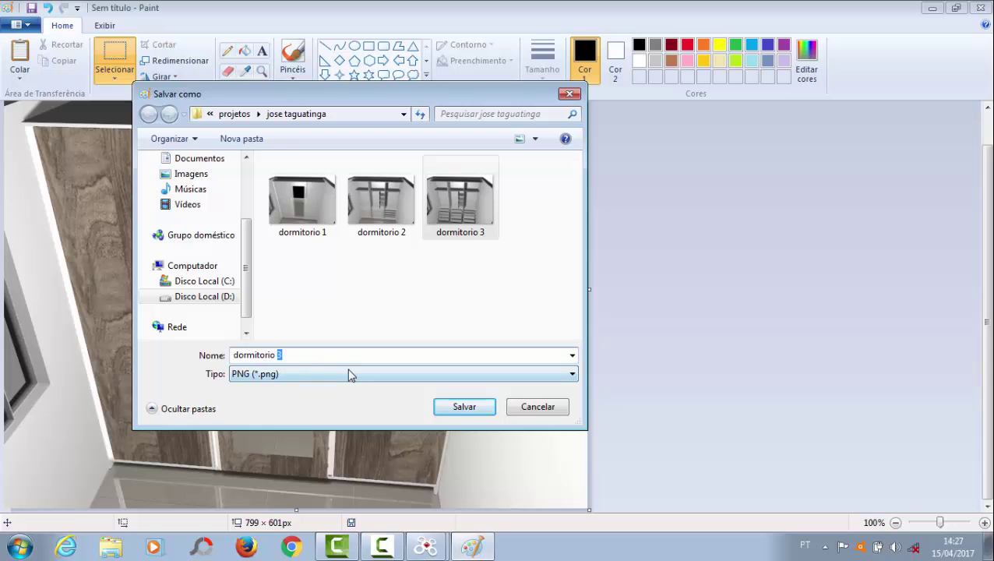
pyautogui.write('4')
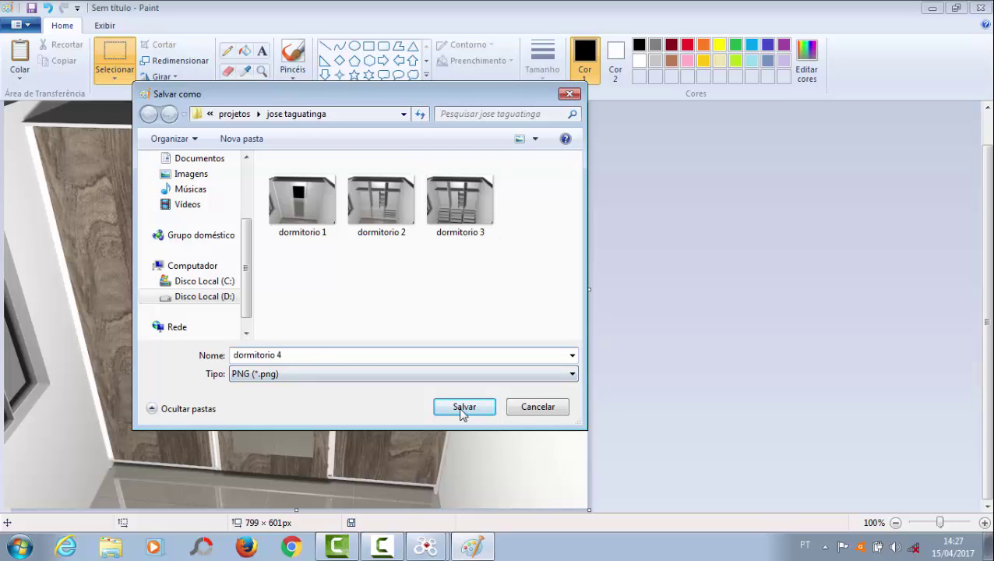
pyautogui.click(465, 408)
pyautogui.hotkey('alt', 'F4')
# - Close the render preview and apply Noce Mare wood to the right door
pyautogui.click(776, 21)
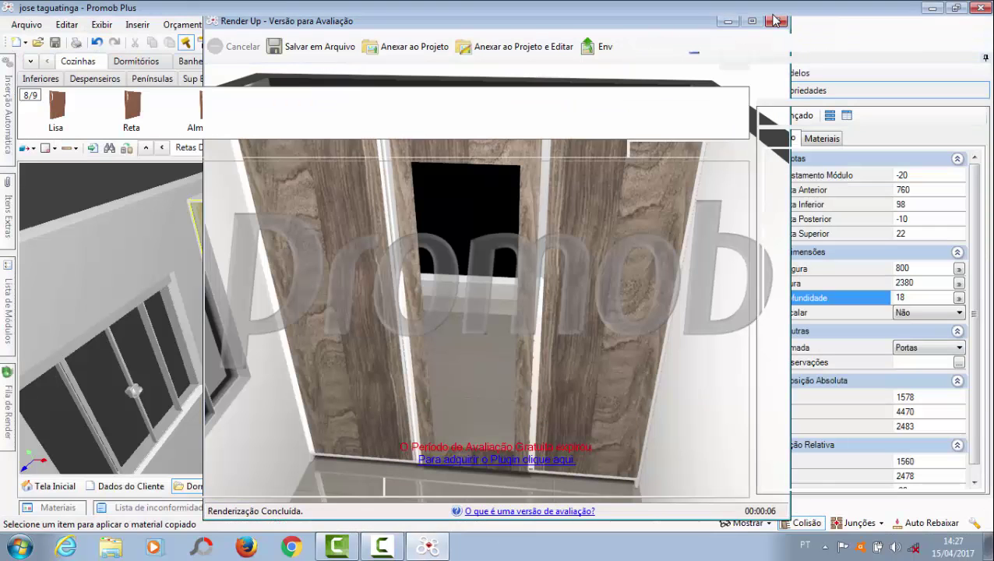
pyautogui.click(59, 508)
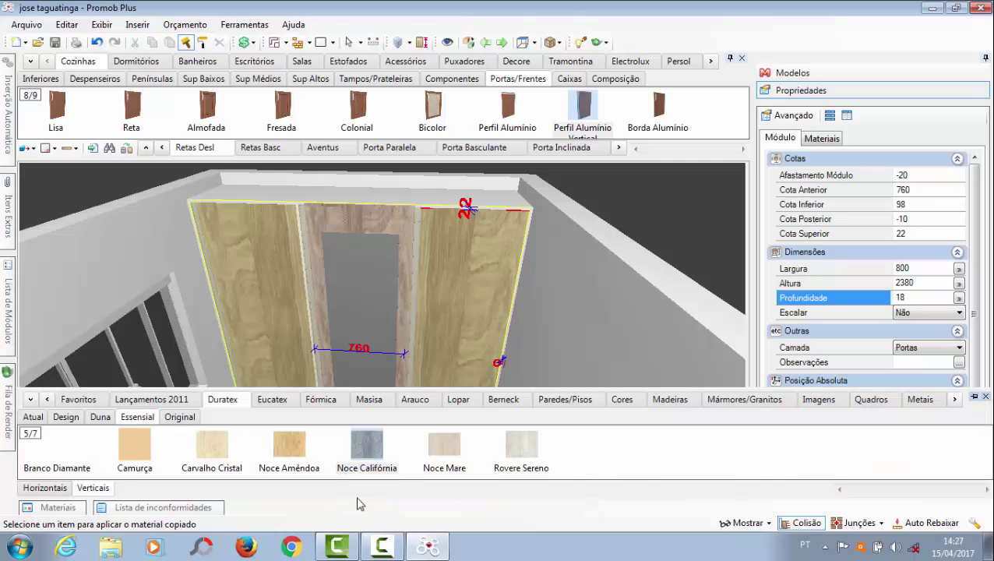
pyautogui.moveTo(442, 457); pyautogui.dragTo(470, 293)
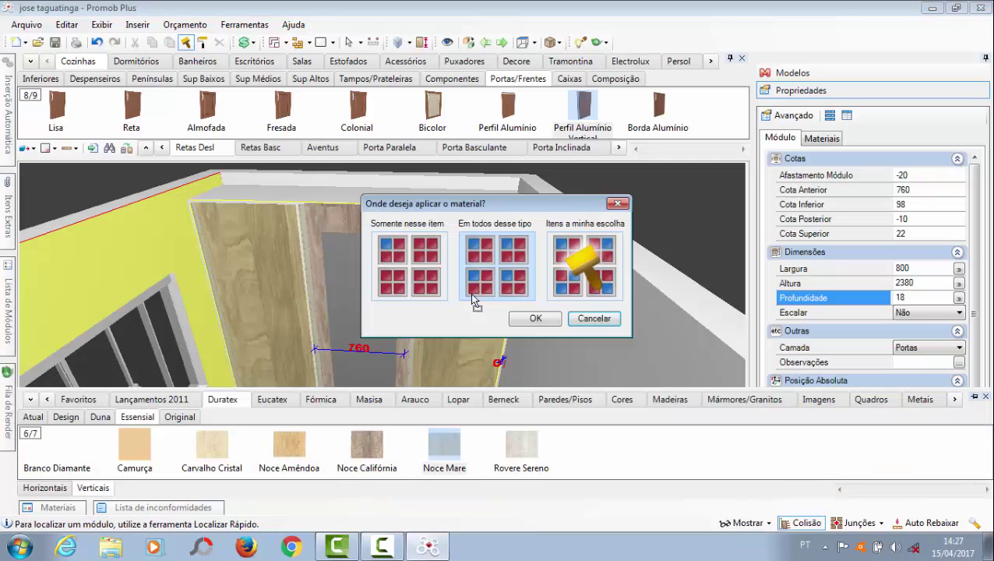
pyautogui.click(535, 319)
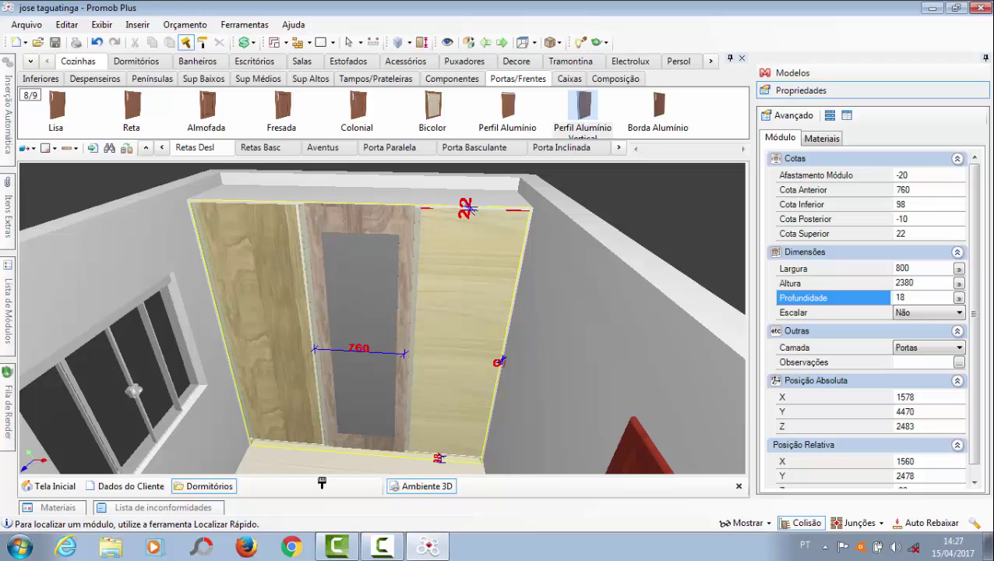
# - Apply Noce Mare to the middle door, its mirror frame and the remaining door part
pyautogui.click(71, 511)
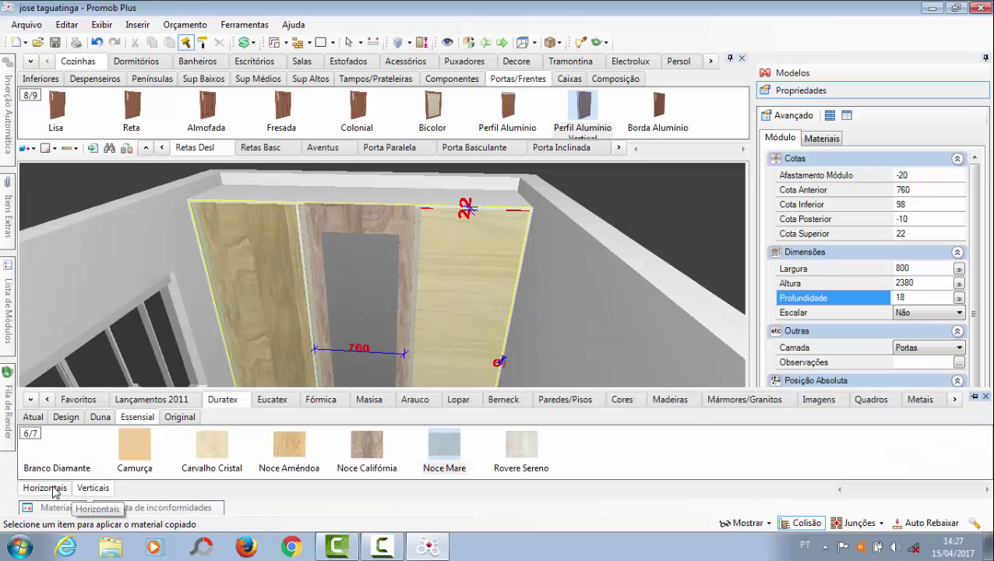
pyautogui.click(44, 488)
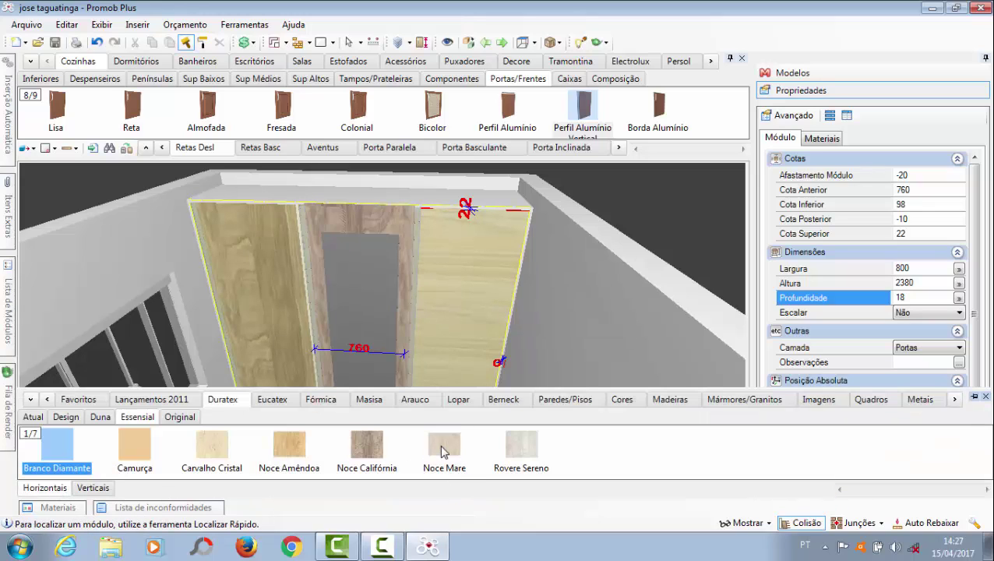
pyautogui.moveTo(441, 452); pyautogui.dragTo(360, 327)
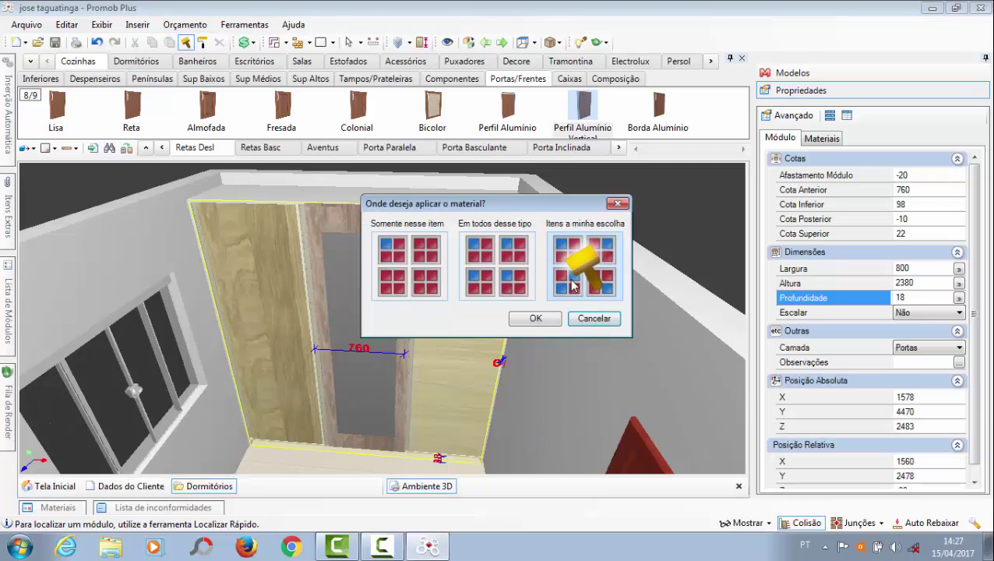
pyautogui.click(536, 318)
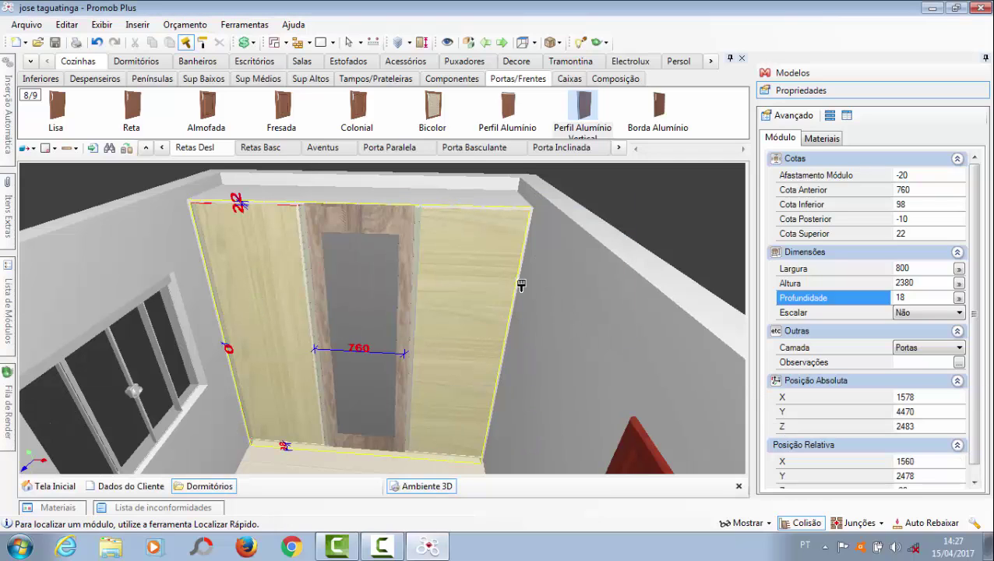
pyautogui.click(382, 228)
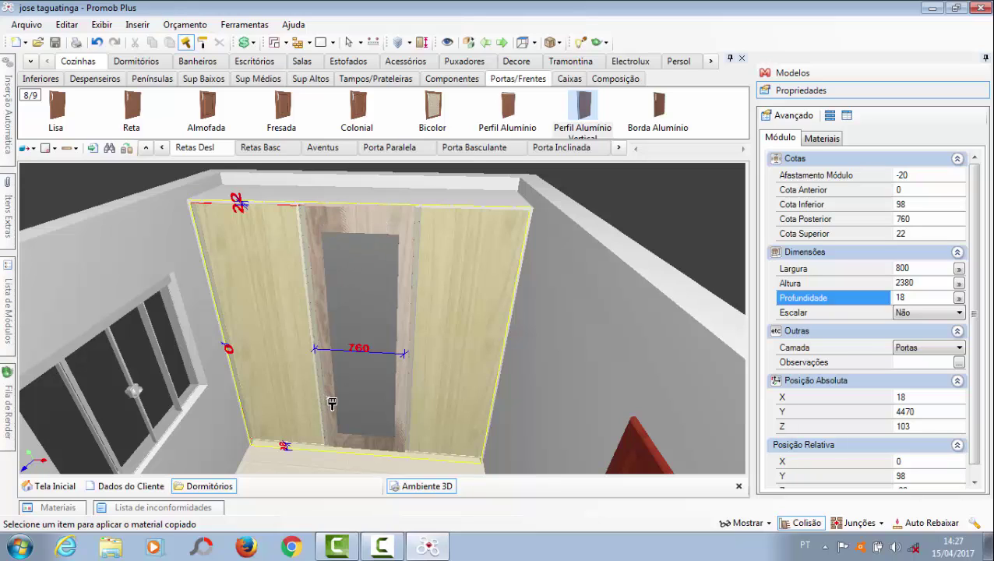
pyautogui.click(343, 433)
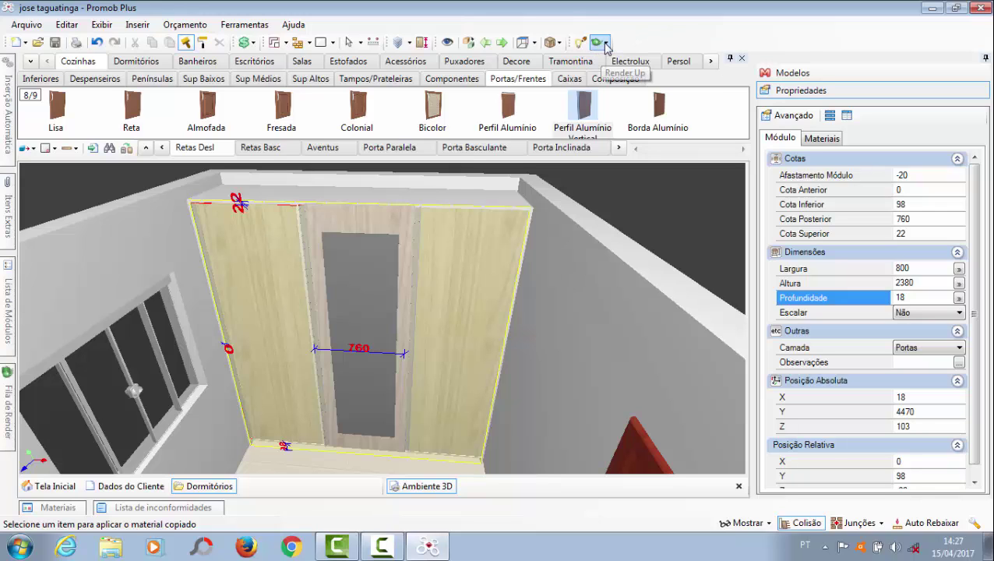
# - Deselect the doors and render the light-wood wardrobe at 800×600 via Configurações de Render
pyautogui.press('Escape')
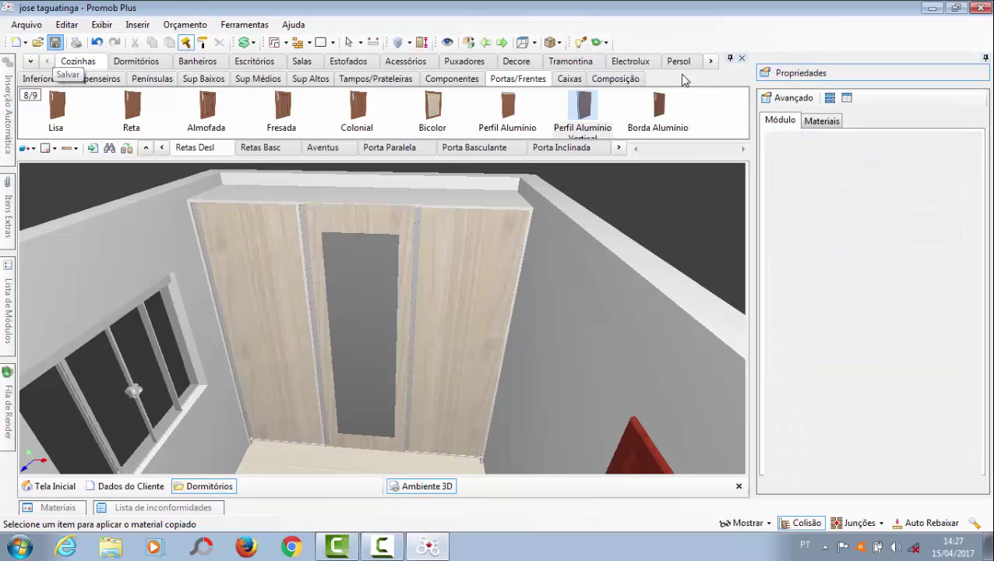
pyautogui.click(607, 42)
pyautogui.click(670, 59)
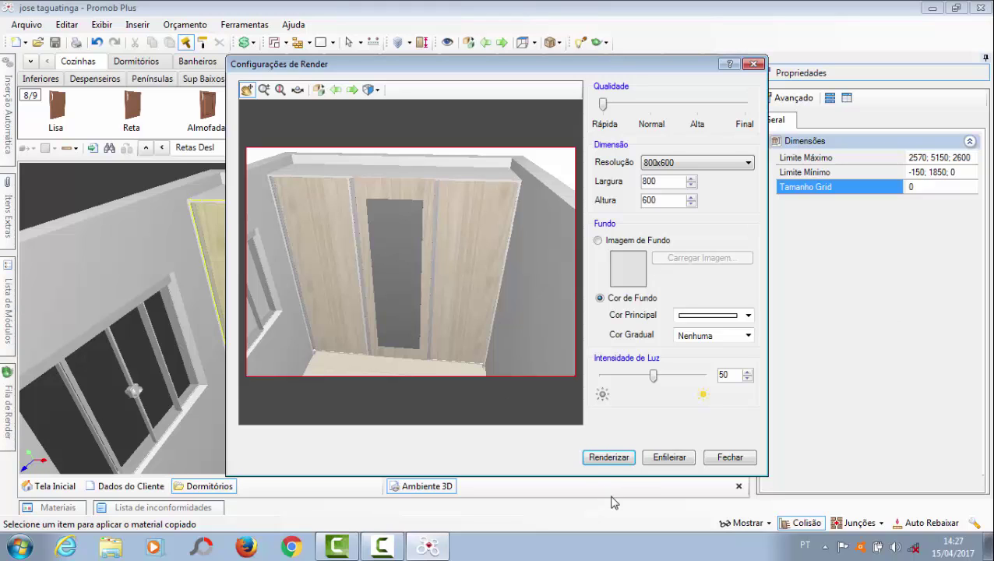
pyautogui.click(623, 465)
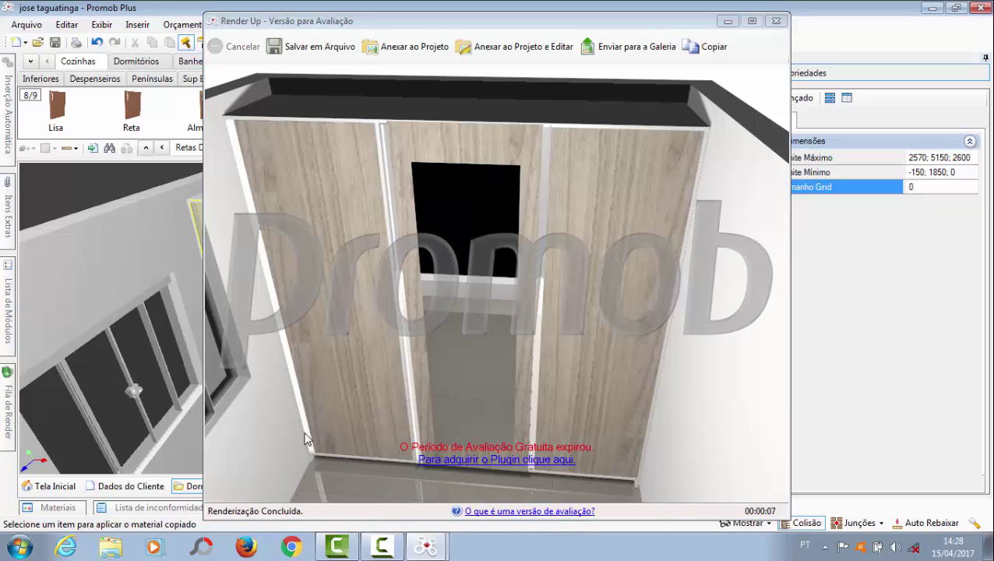
pyautogui.click(20, 547)
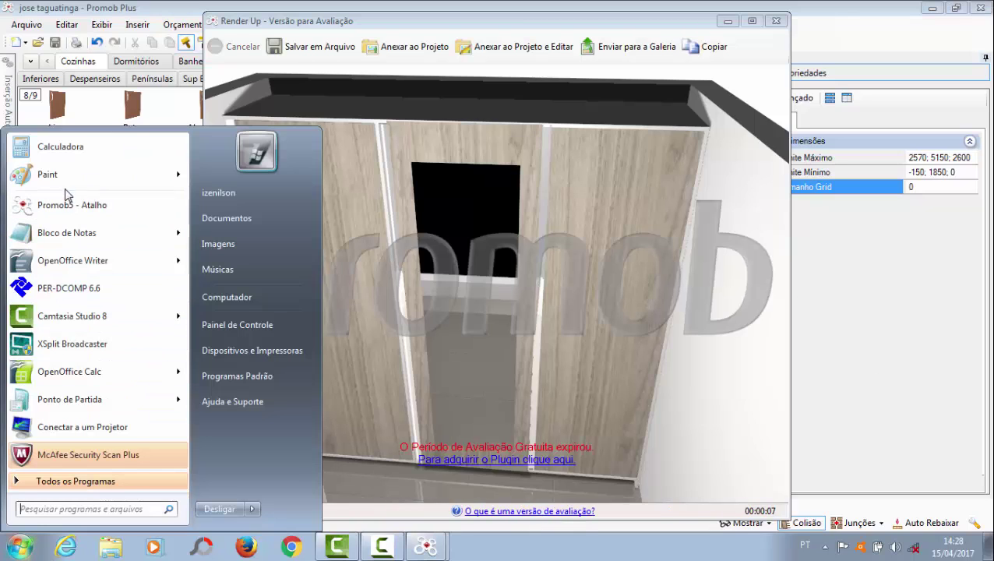
pyautogui.moveTo(47, 174)
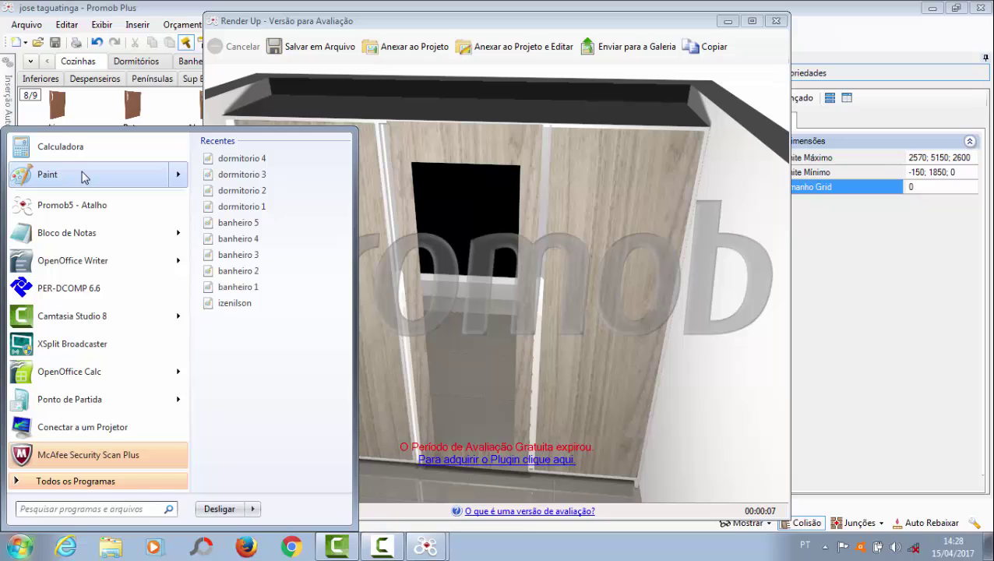
# - Paste the captured light-wood wardrobe render into Paint and crop the canvas to it
pyautogui.click(68, 176)
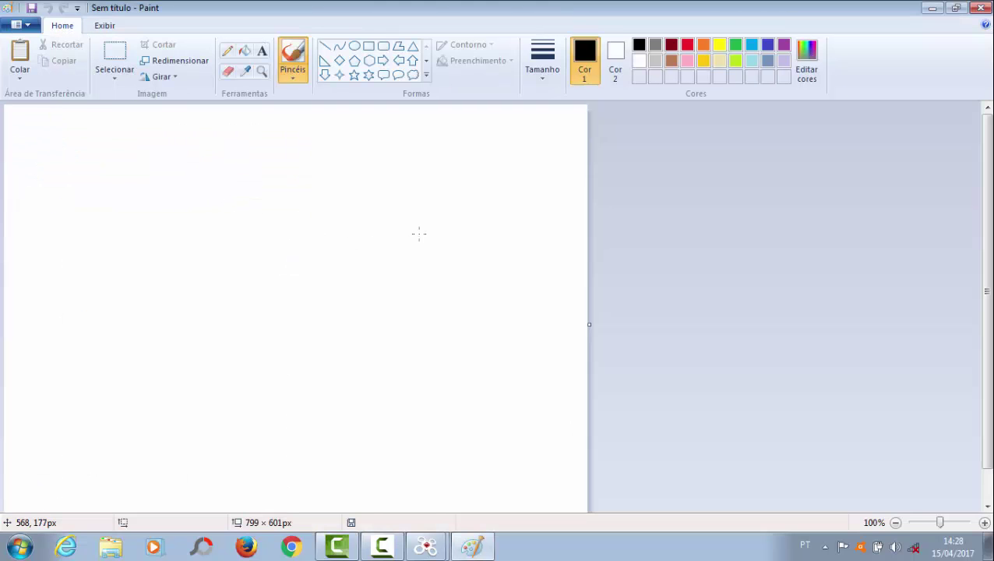
pyautogui.hotkey('ctrl', 'v')
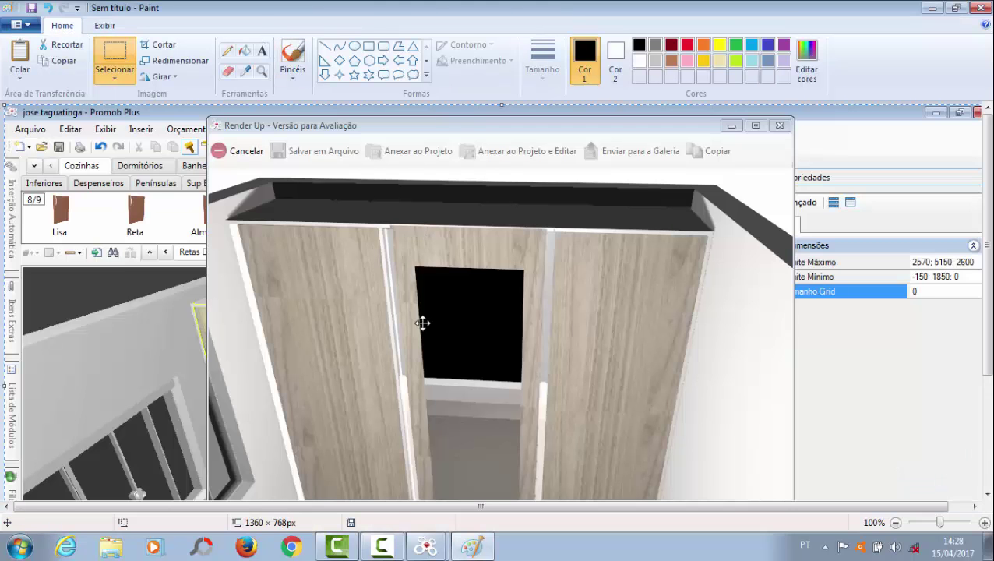
pyautogui.moveTo(423, 322); pyautogui.dragTo(376, 324)
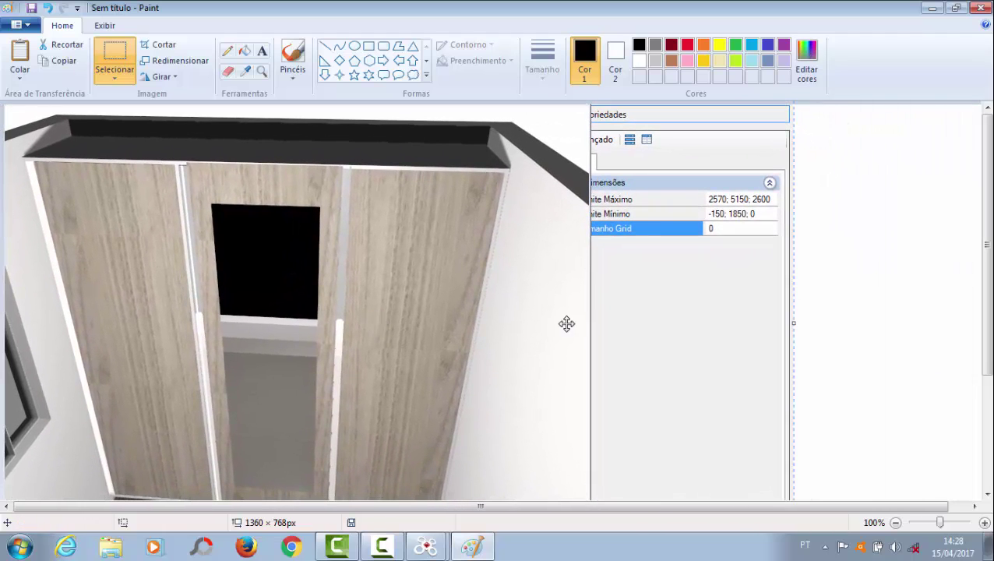
pyautogui.moveTo(989, 262); pyautogui.dragTo(990, 374)
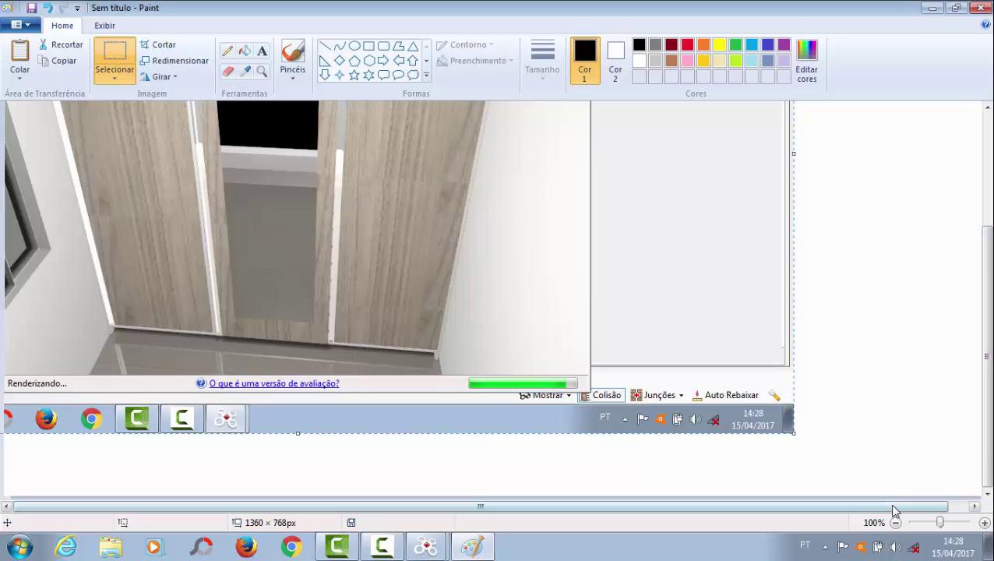
pyautogui.moveTo(895, 505)
pyautogui.mouseDown()
pyautogui.moveTo(957, 507)
pyautogui.moveTo(566, 374)
pyautogui.mouseUp()
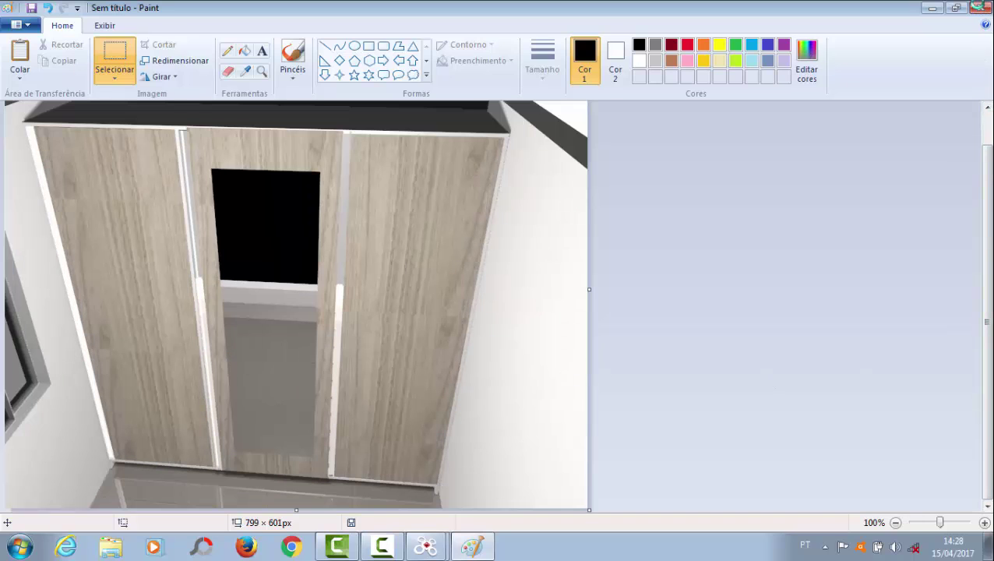
# - Save the image as the PNG 'dormitorio 5' and close Paint
pyautogui.click(981, 8)
pyautogui.click(450, 275)
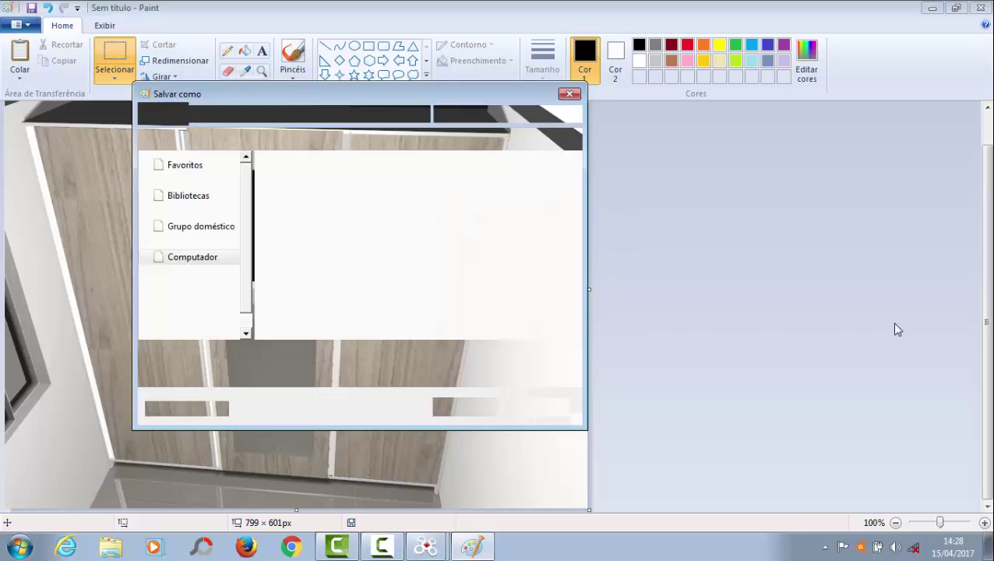
pyautogui.click(537, 201)
pyautogui.click(324, 360)
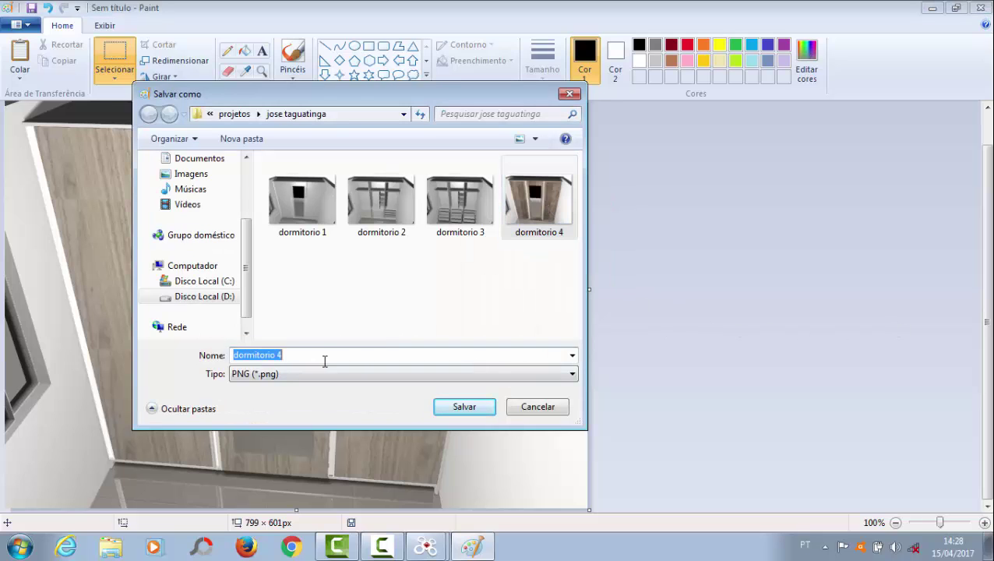
pyautogui.click(358, 360)
pyautogui.press('BackSpace')
pyautogui.write('5')
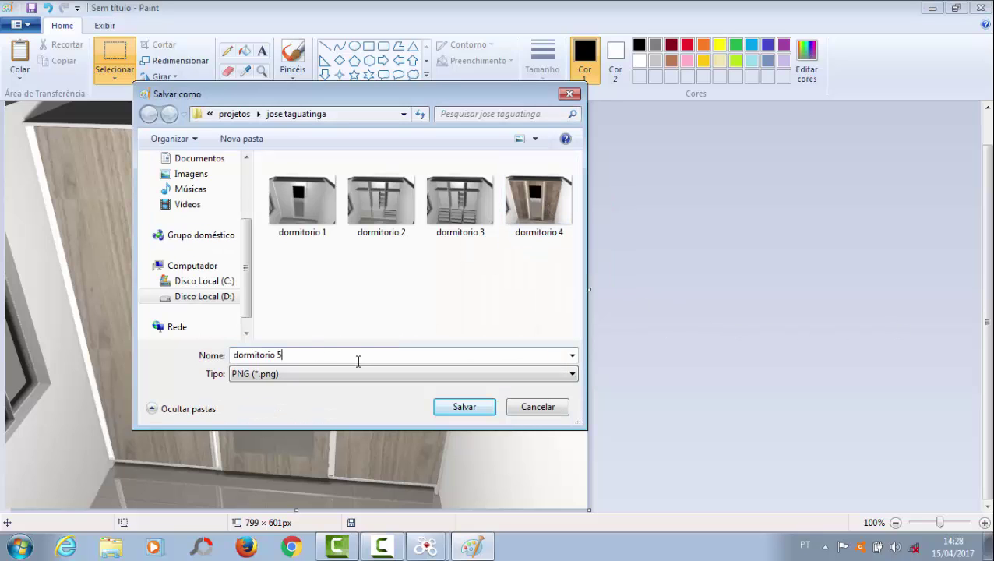
pyautogui.press('Return')
pyautogui.hotkey('alt', 'F4')
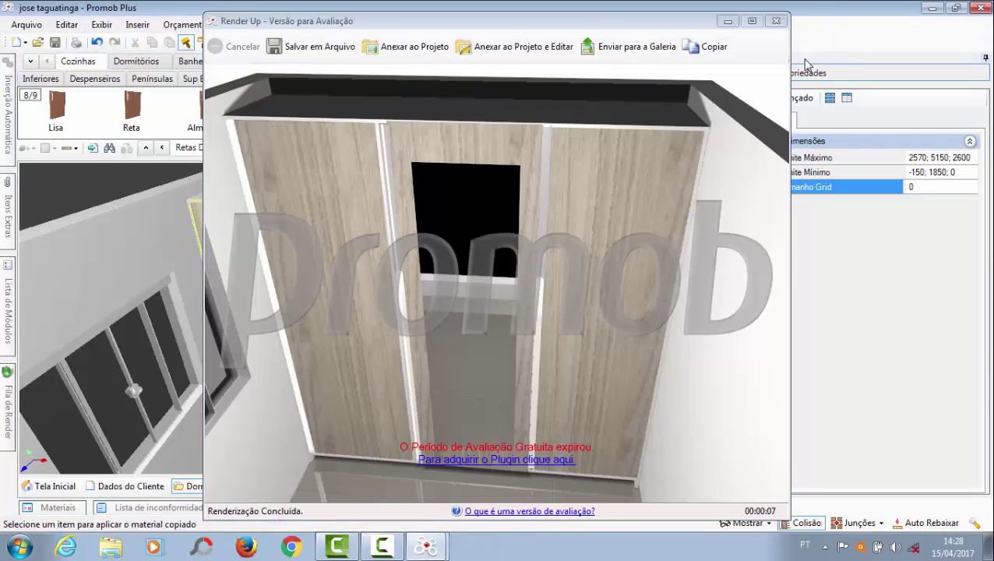
# - Close the render window and apply Duratex Design Carvalho Ébano to the left wardrobe door
pyautogui.click(776, 21)
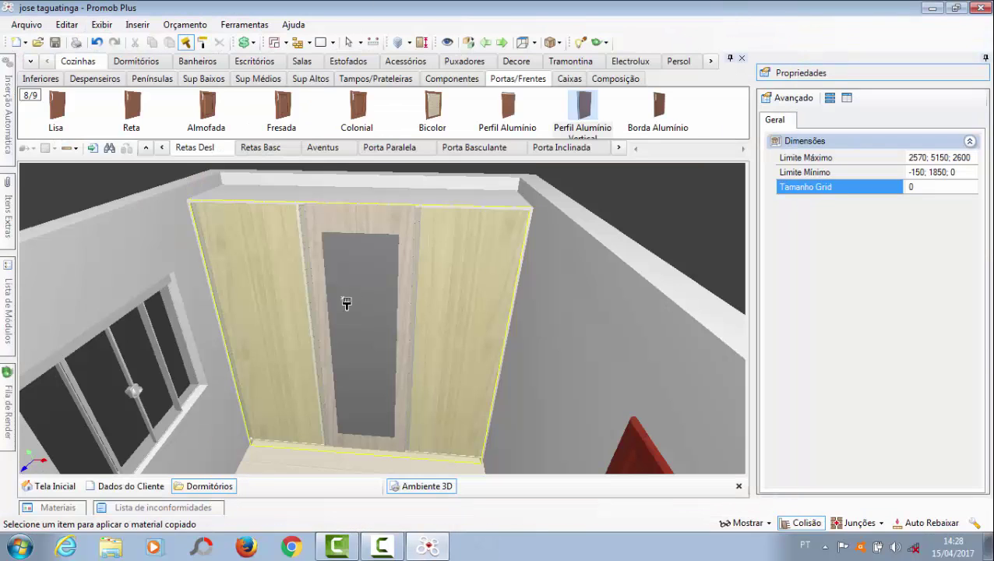
pyautogui.click(61, 509)
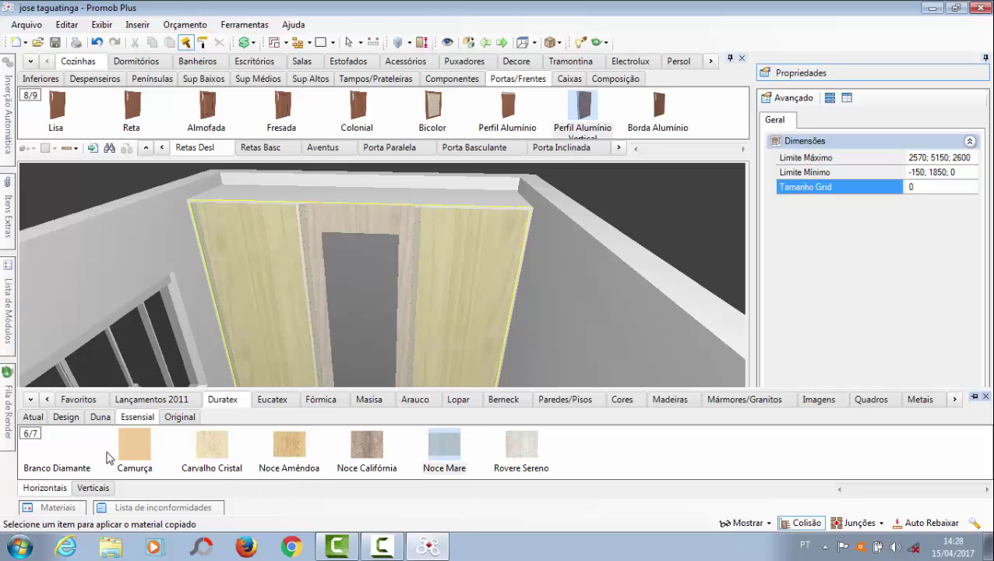
pyautogui.click(65, 417)
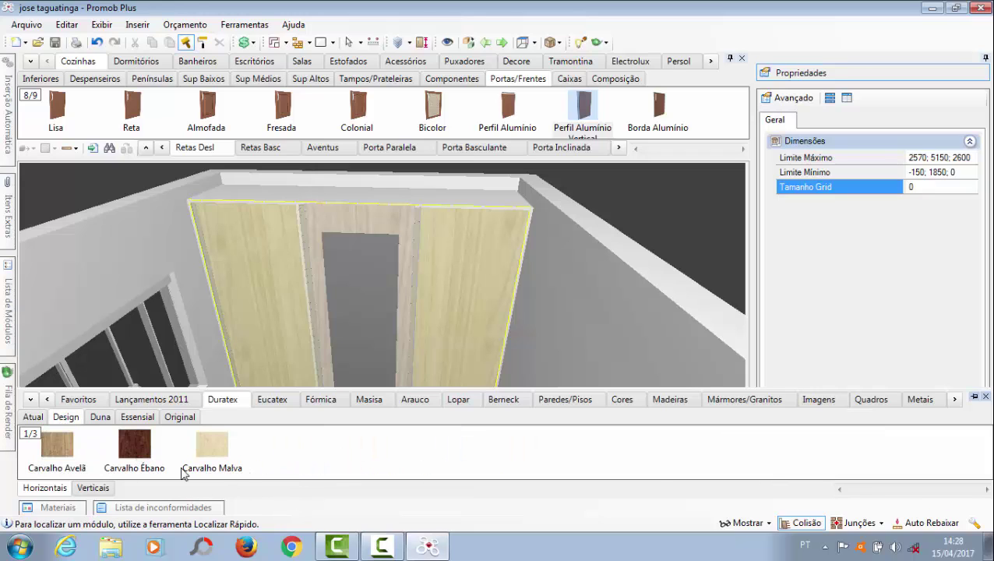
pyautogui.click(143, 459)
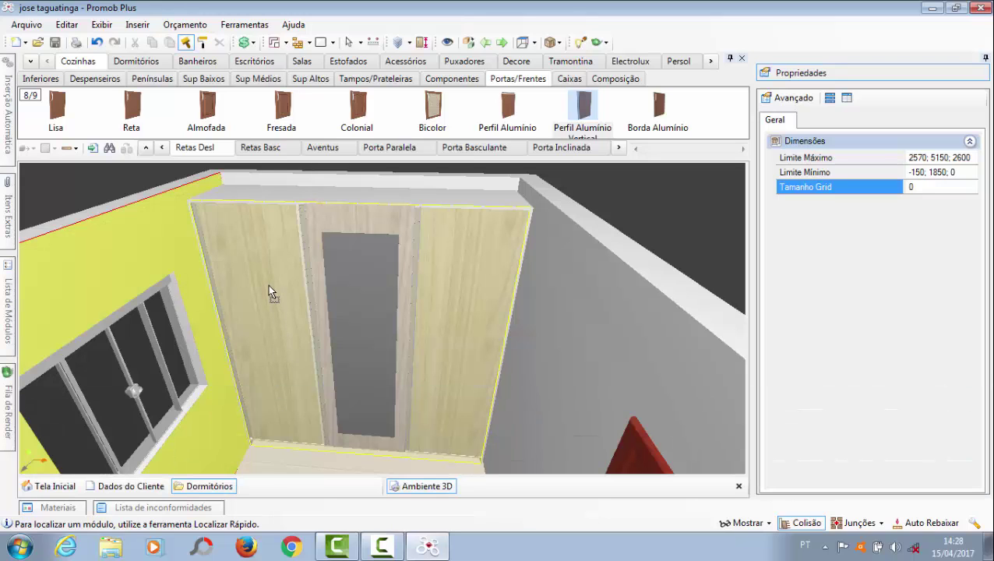
pyautogui.moveTo(268, 290); pyautogui.dragTo(113, 501)
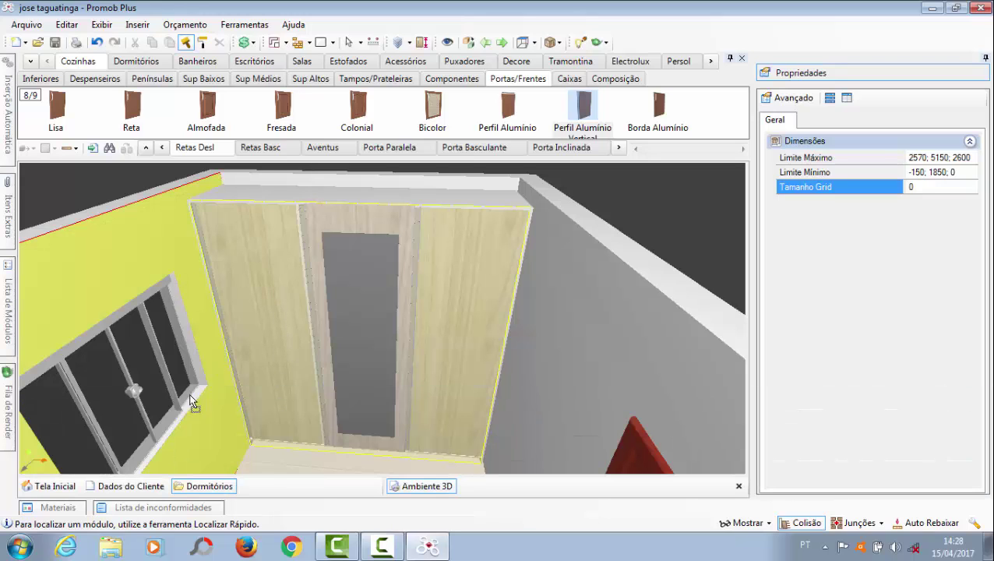
pyautogui.click(55, 510)
pyautogui.moveTo(143, 449); pyautogui.dragTo(256, 299)
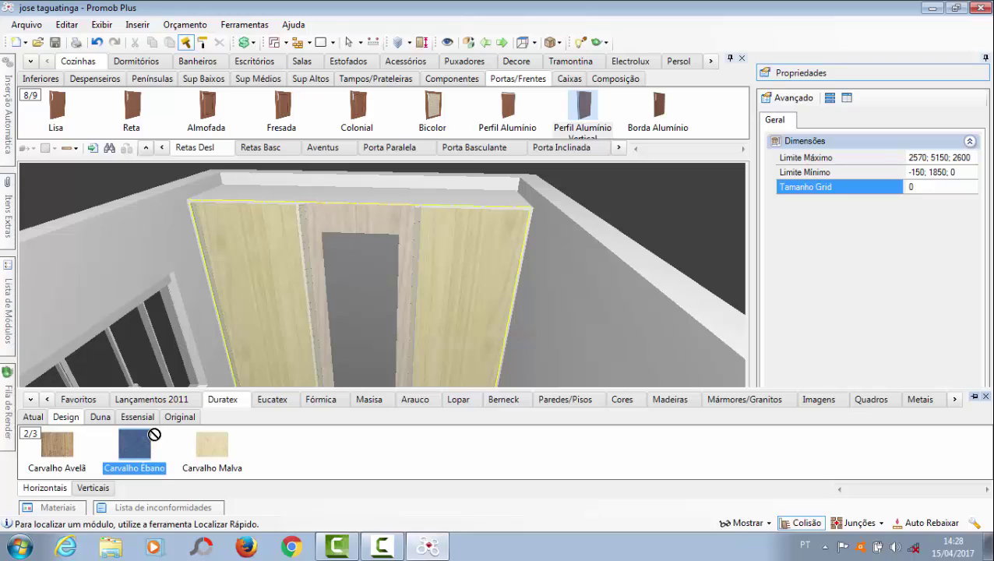
pyautogui.click(590, 279)
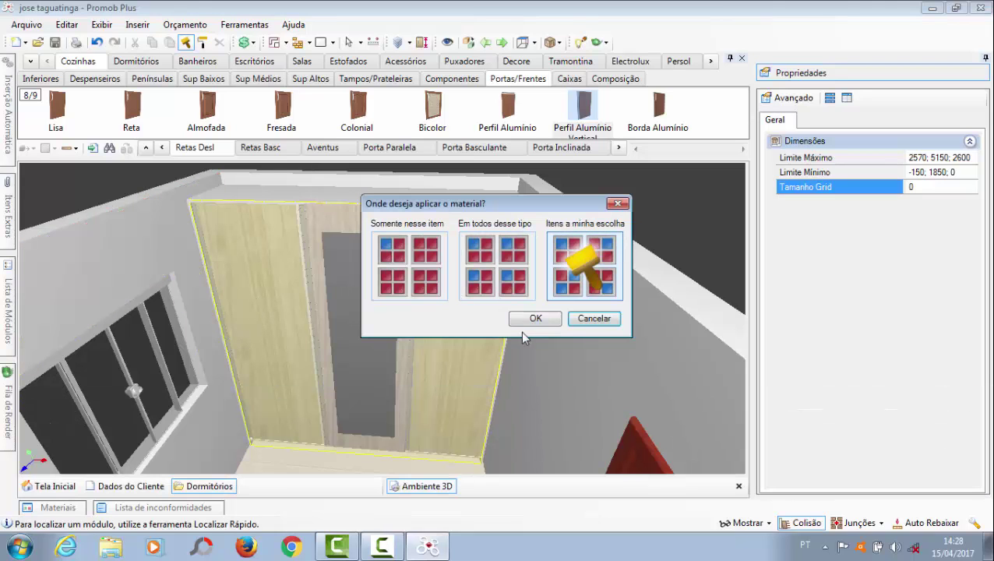
pyautogui.click(531, 320)
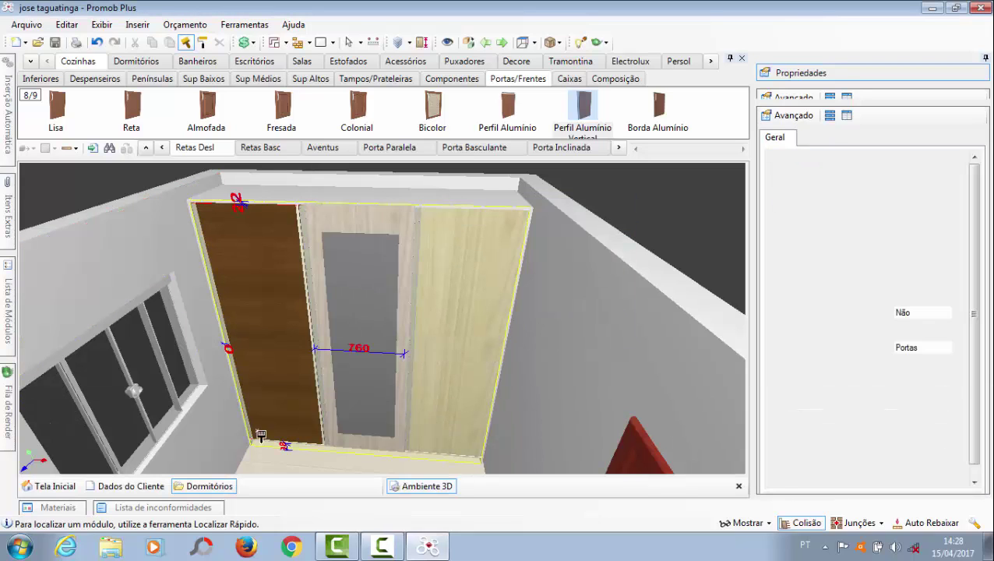
# - Apply Carvalho Ébano to the right wardrobe door
pyautogui.click(55, 509)
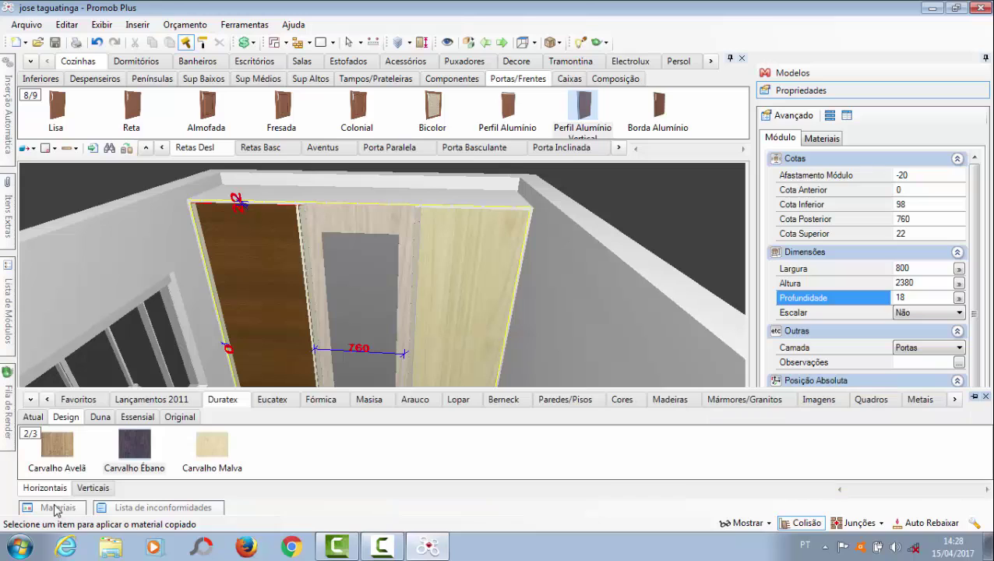
pyautogui.click(100, 489)
pyautogui.click(134, 452)
pyautogui.click(471, 301)
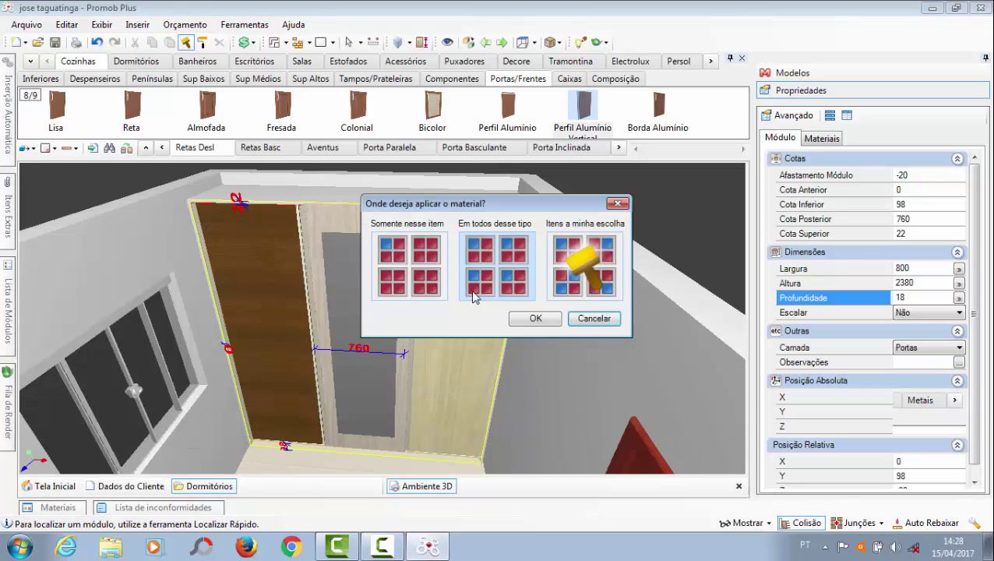
pyautogui.click(539, 319)
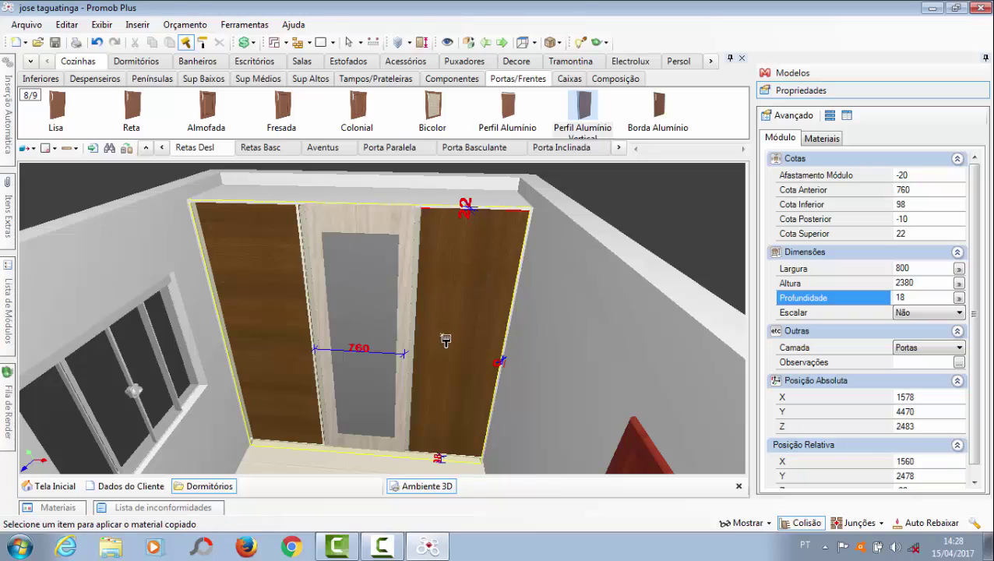
# - Give the middle mirror door's frame strips the Carvalho Ébano wood, undoing one misapplied strip
pyautogui.click(357, 237)
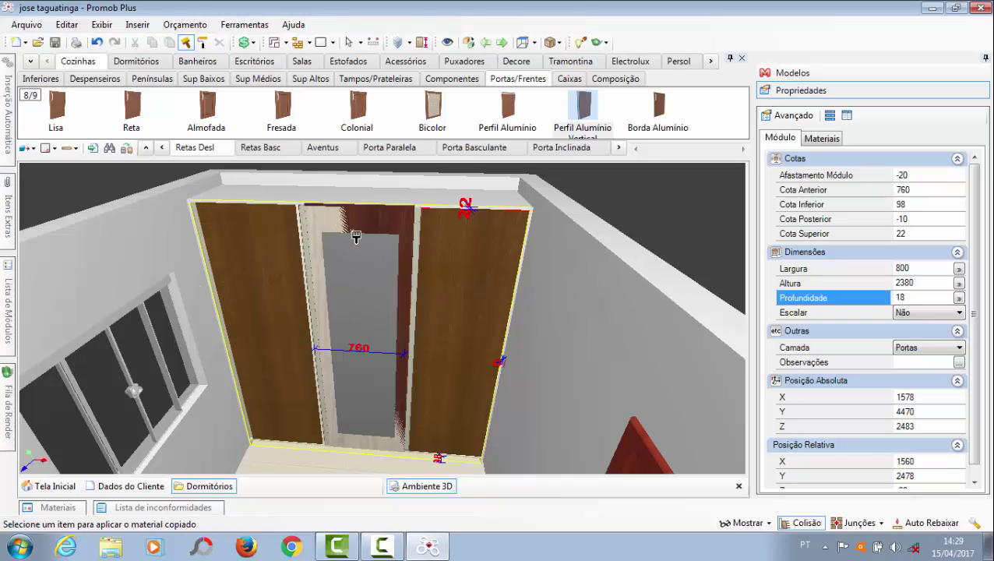
pyautogui.click(332, 422)
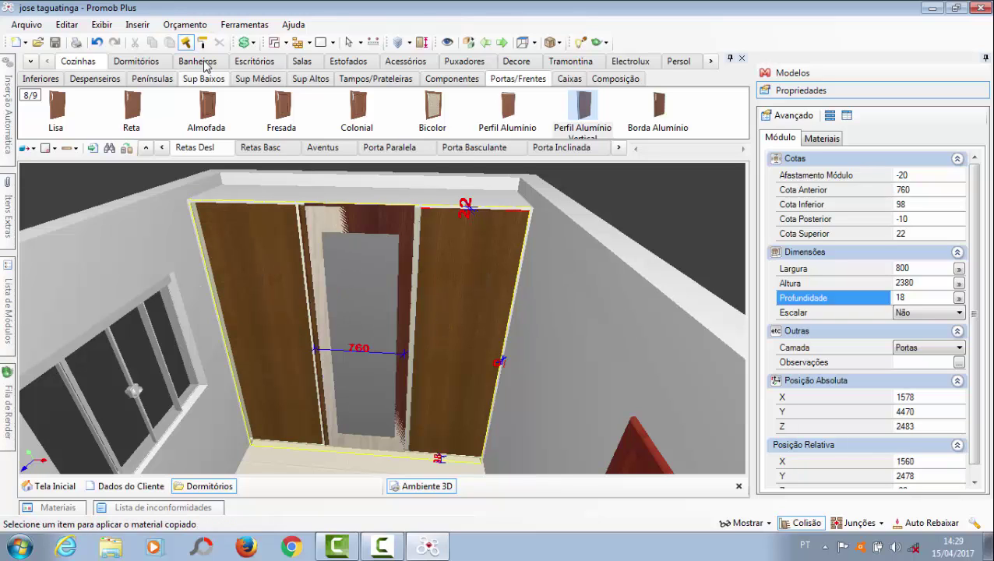
pyautogui.click(96, 42)
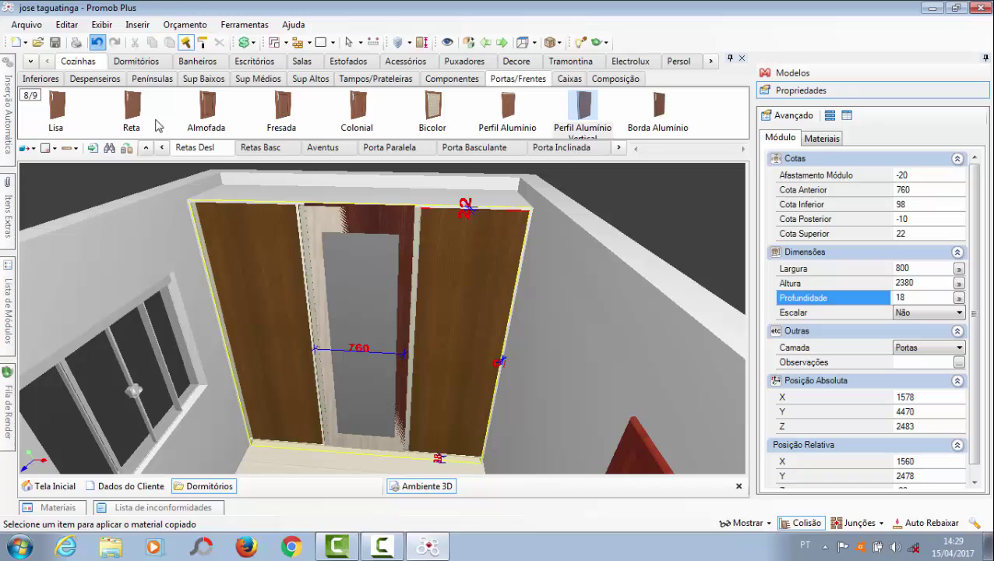
pyautogui.click(329, 331)
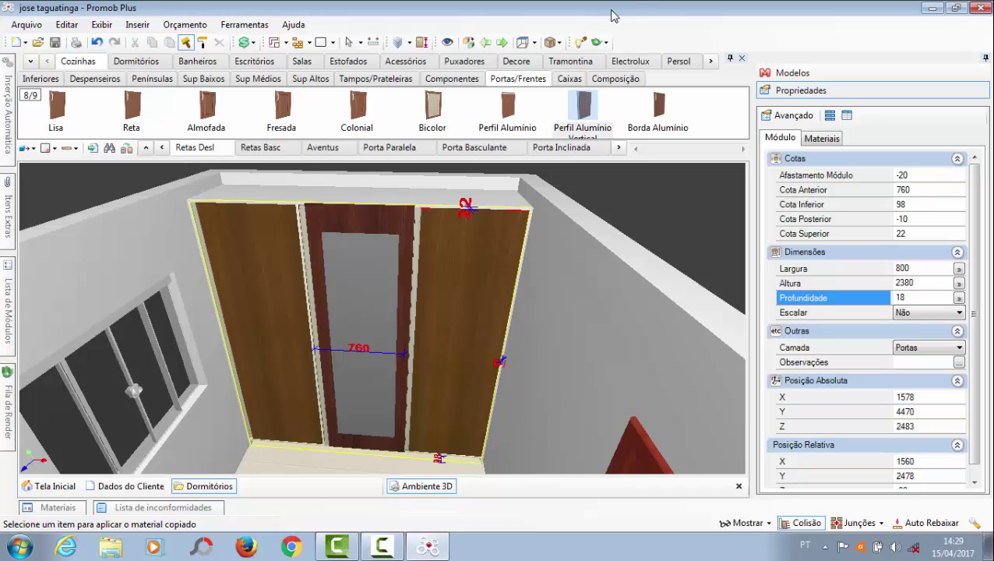
pyautogui.click(606, 42)
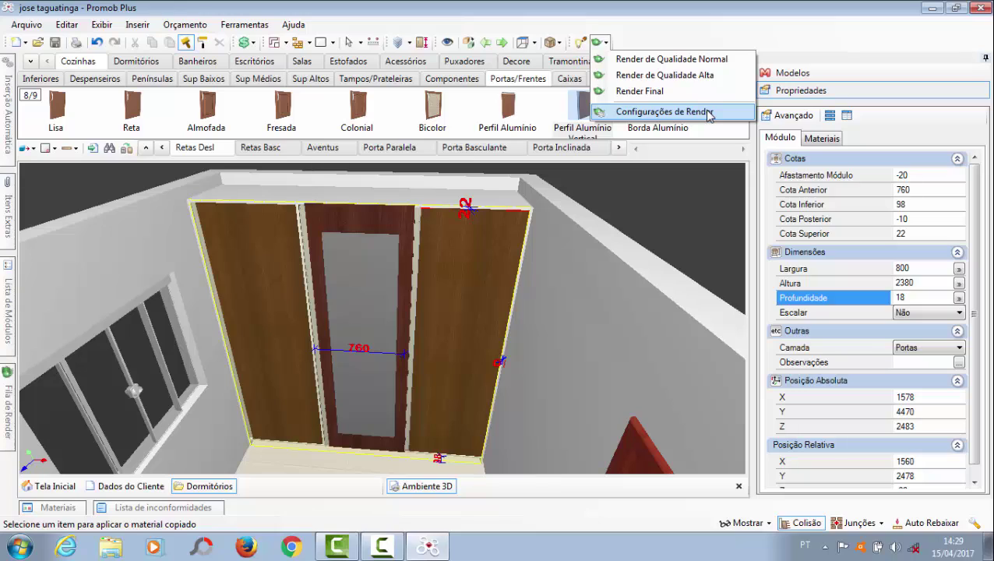
# - Render the dark Carvalho Ébano wardrobe at 800×600 from Configurações de Render
pyautogui.click(709, 113)
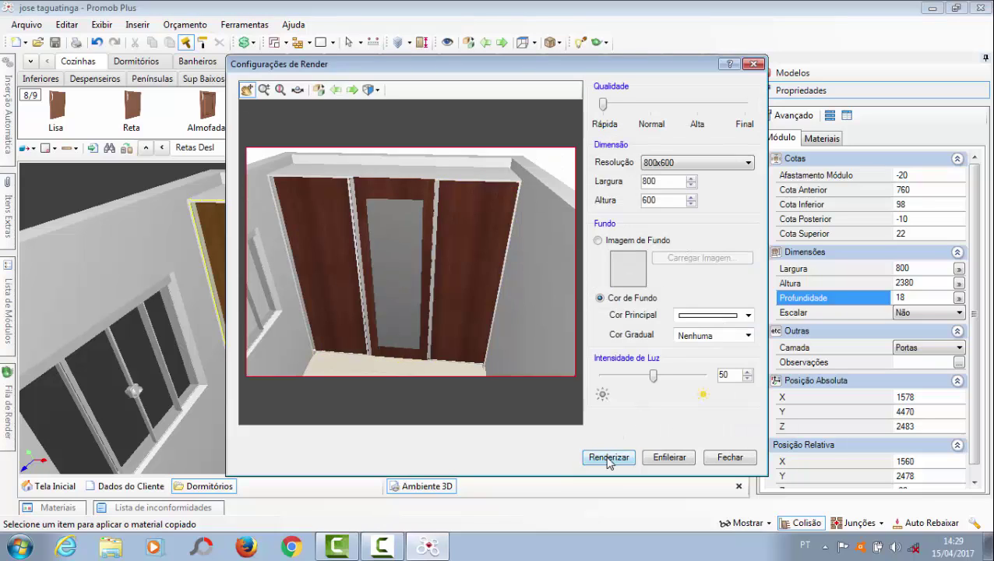
pyautogui.click(608, 458)
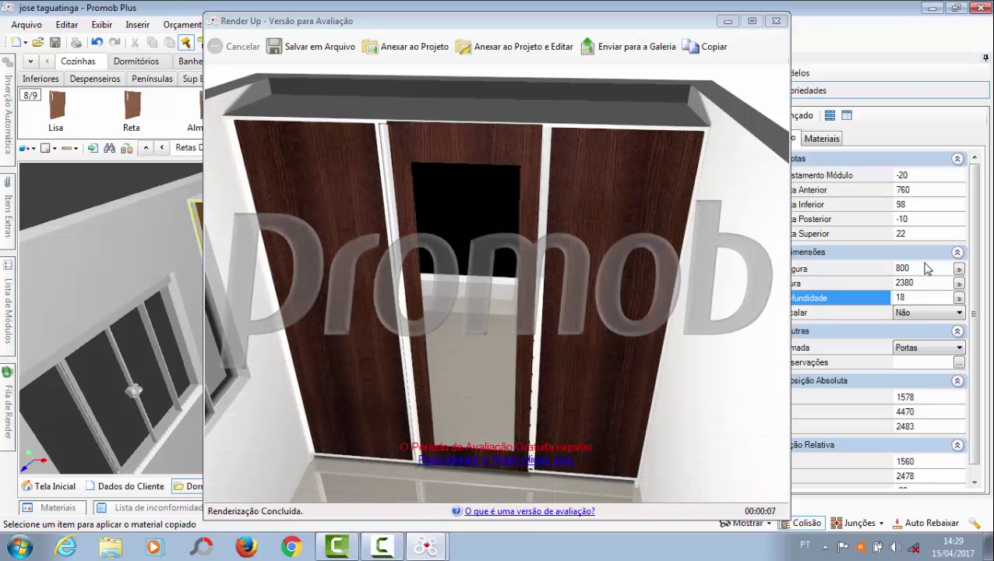
pyautogui.click(17, 548)
# - Paste the dark-wood render into a new Paint canvas, move it top-left and crop to it
pyautogui.click(55, 186)
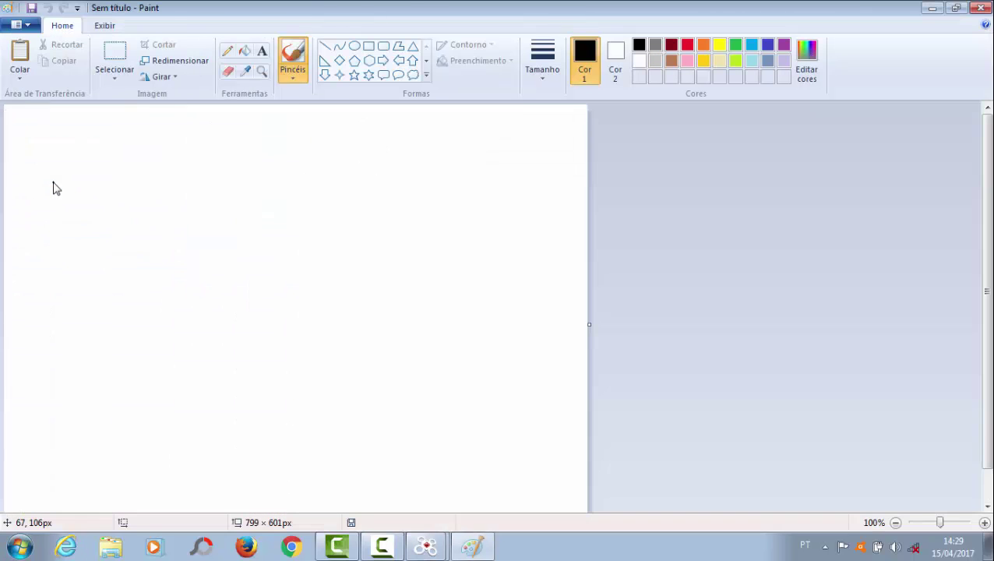
pyautogui.hotkey('ctrl', 'v')
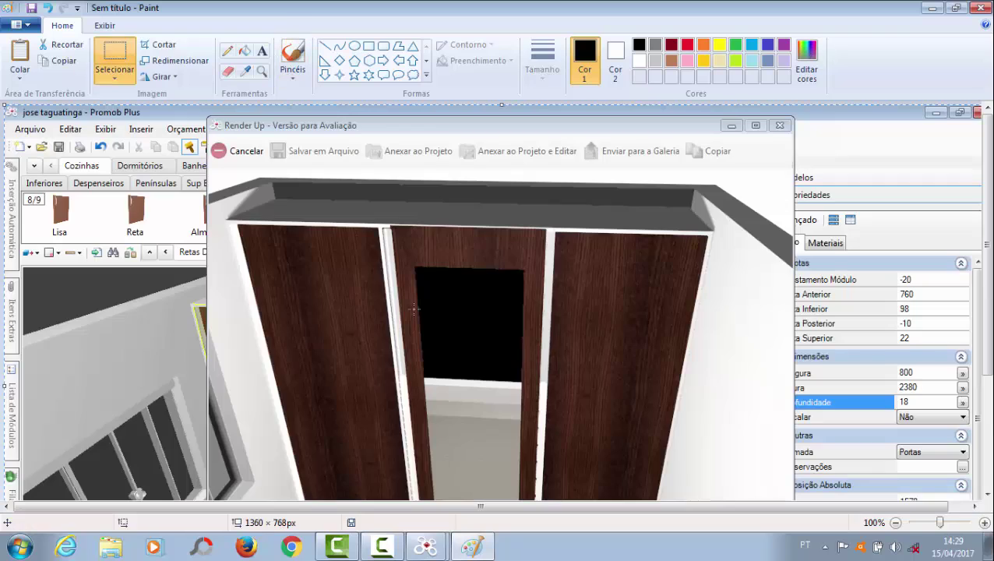
pyautogui.moveTo(503, 370); pyautogui.dragTo(297, 307)
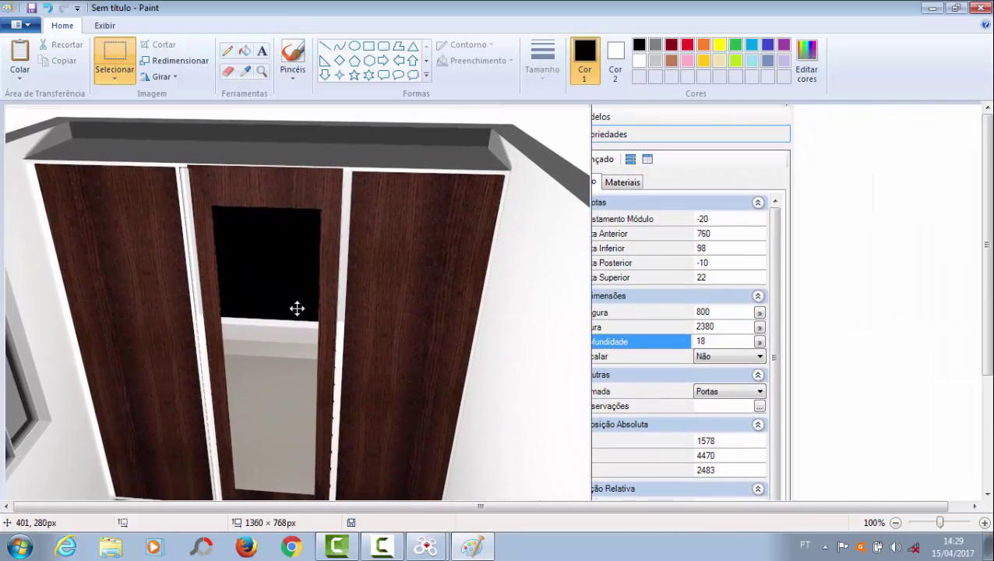
pyautogui.moveTo(987, 205); pyautogui.dragTo(987, 374)
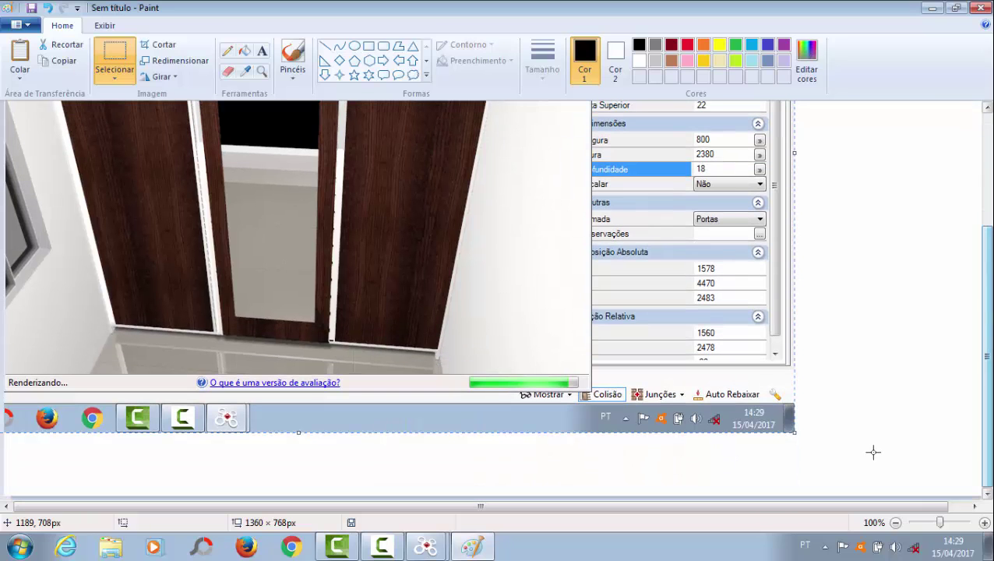
pyautogui.moveTo(877, 505)
pyautogui.mouseDown()
pyautogui.moveTo(940, 509)
pyautogui.moveTo(693, 399)
pyautogui.moveTo(567, 381)
pyautogui.mouseUp()
# - Save the image as the PNG 'dormitorio 6' in the jose taguatinga folder
pyautogui.click(981, 8)
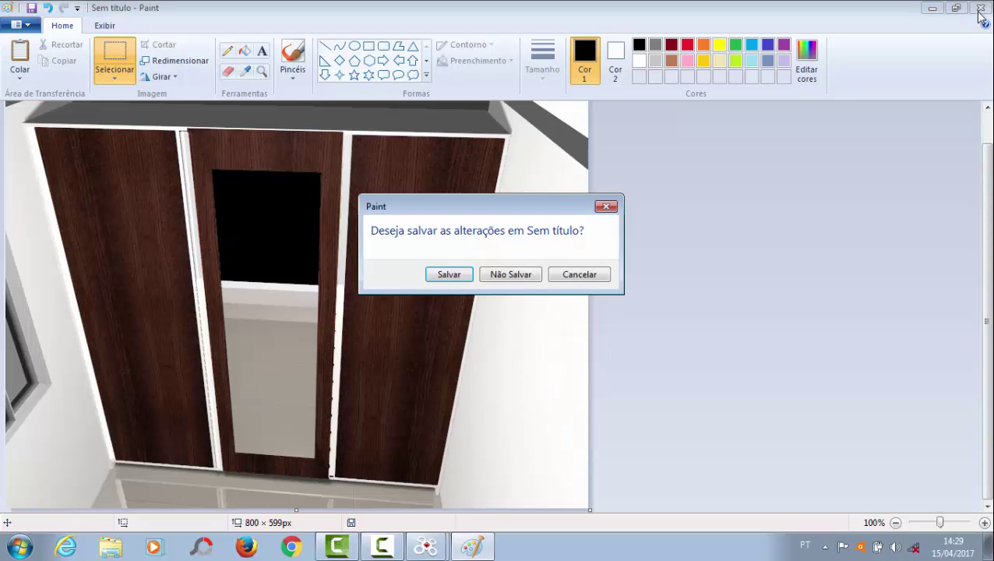
pyautogui.click(449, 274)
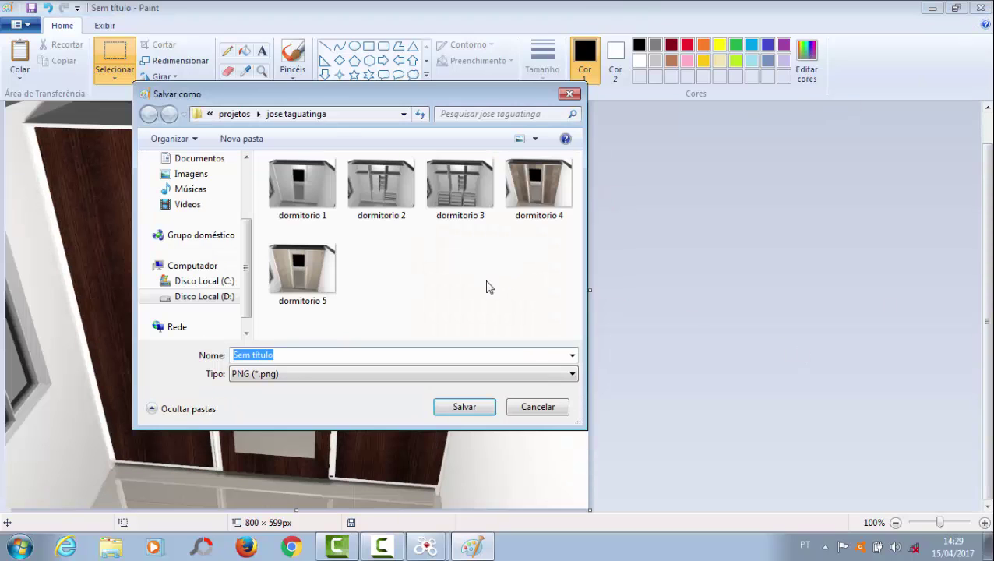
pyautogui.click(319, 273)
pyautogui.click(294, 354)
pyautogui.click(341, 362)
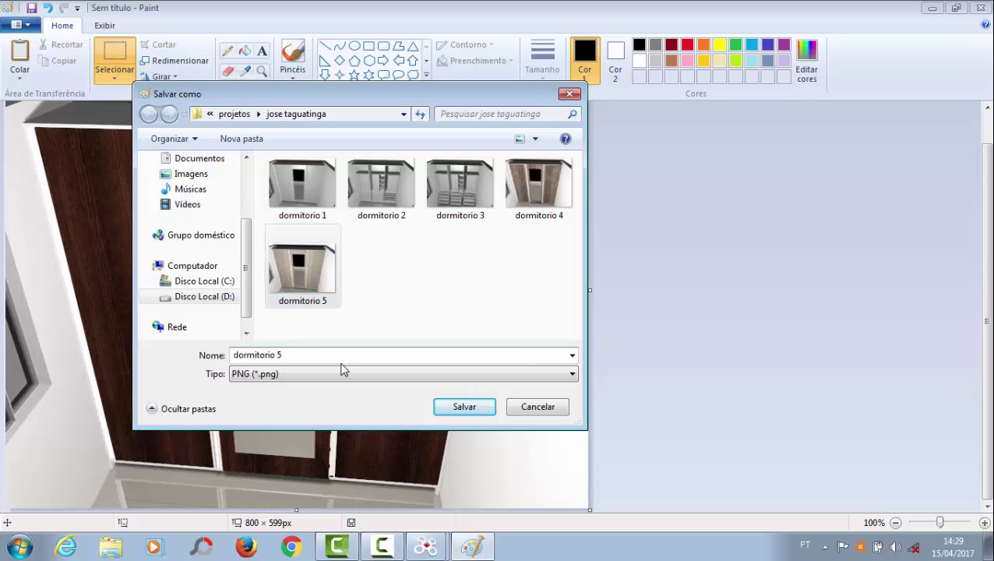
pyautogui.press('BackSpace')
pyautogui.write('6')
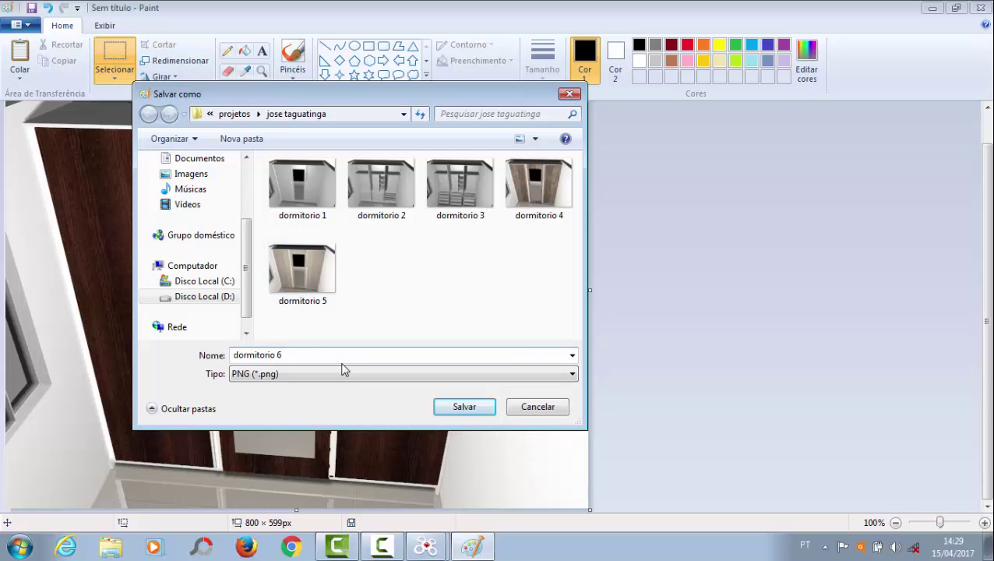
pyautogui.click(463, 406)
# - Close Paint and the render preview, then quit Promob Plus without saving the project
pyautogui.hotkey('alt', 'F4')
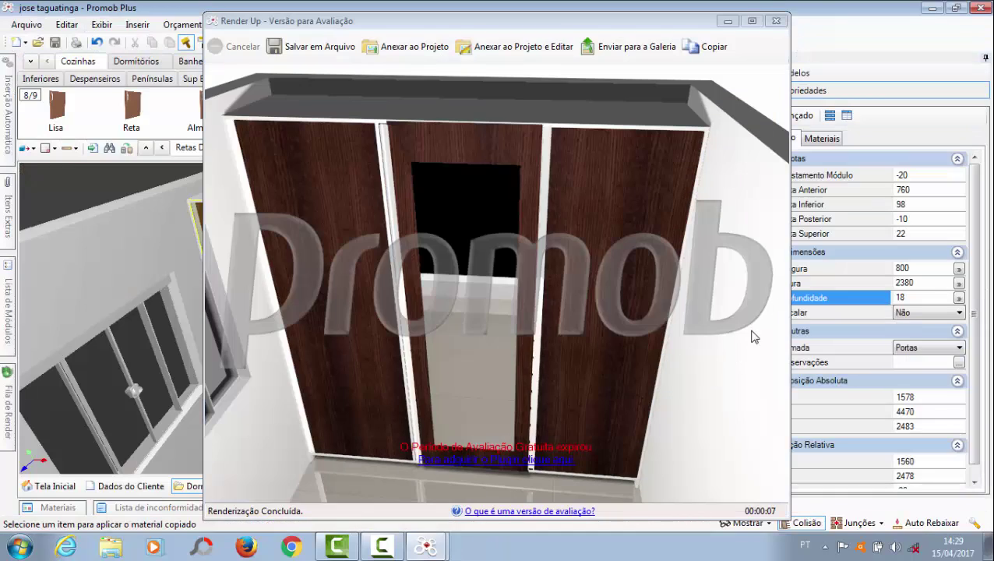
pyautogui.click(776, 23)
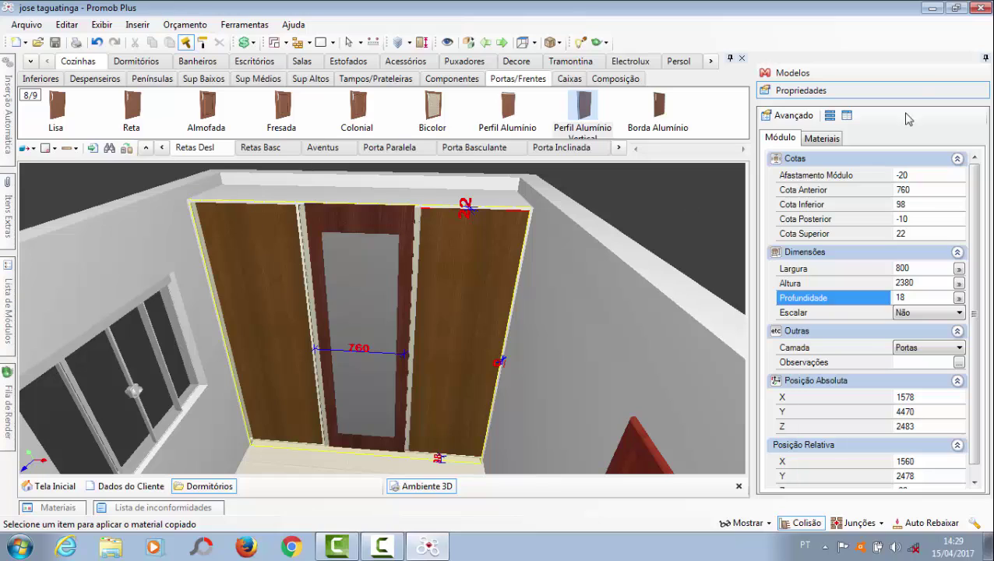
pyautogui.click(984, 8)
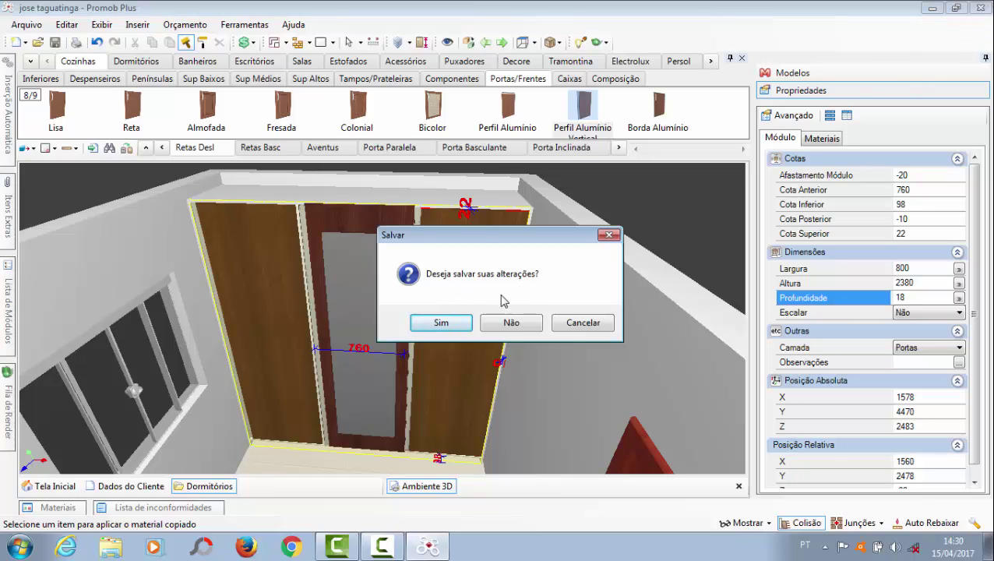
pyautogui.click(511, 322)
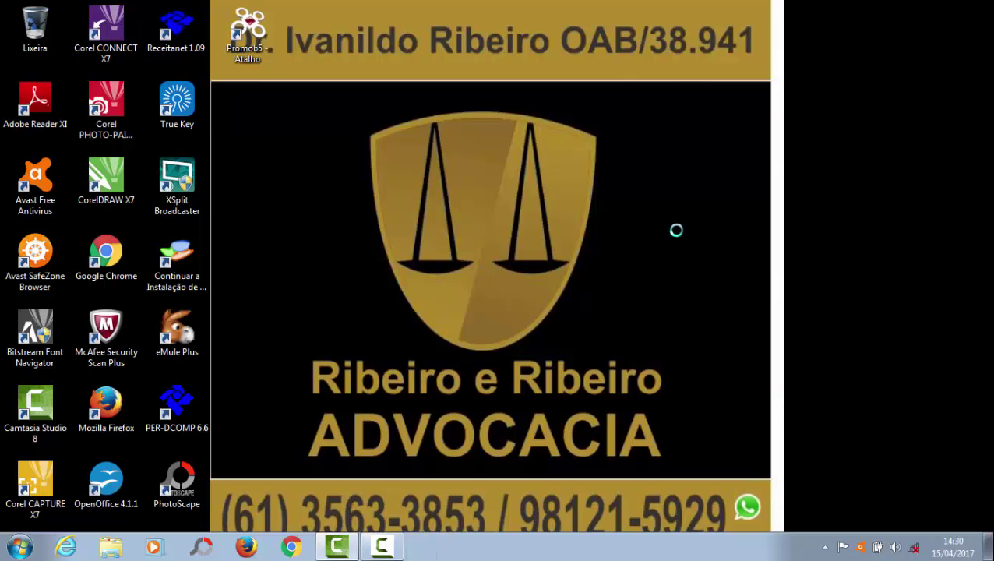
# - Browse to D:\New House Móveis\projetos\jose taguatinga and select dormitorio 1
pyautogui.click(109, 548)
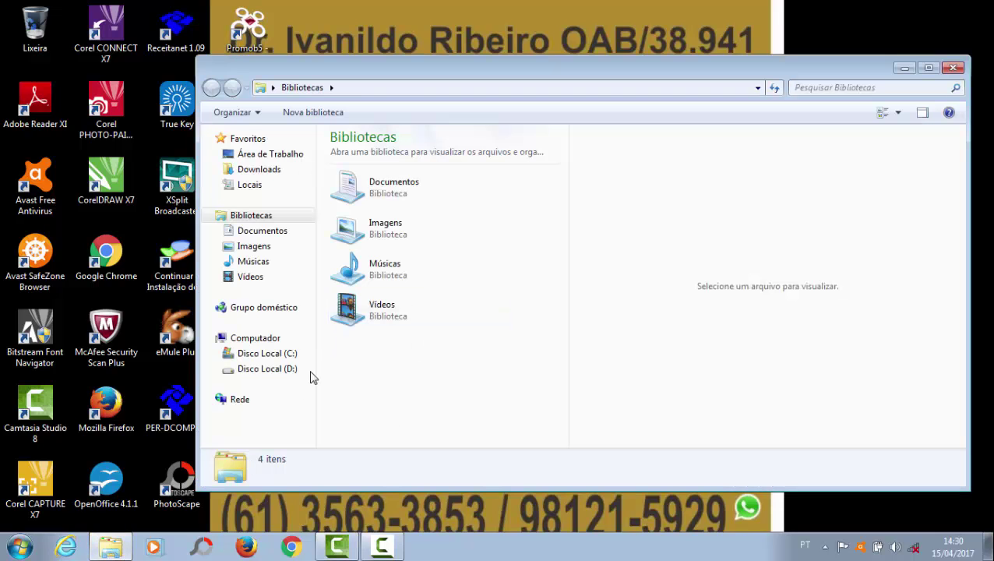
pyautogui.click(281, 372)
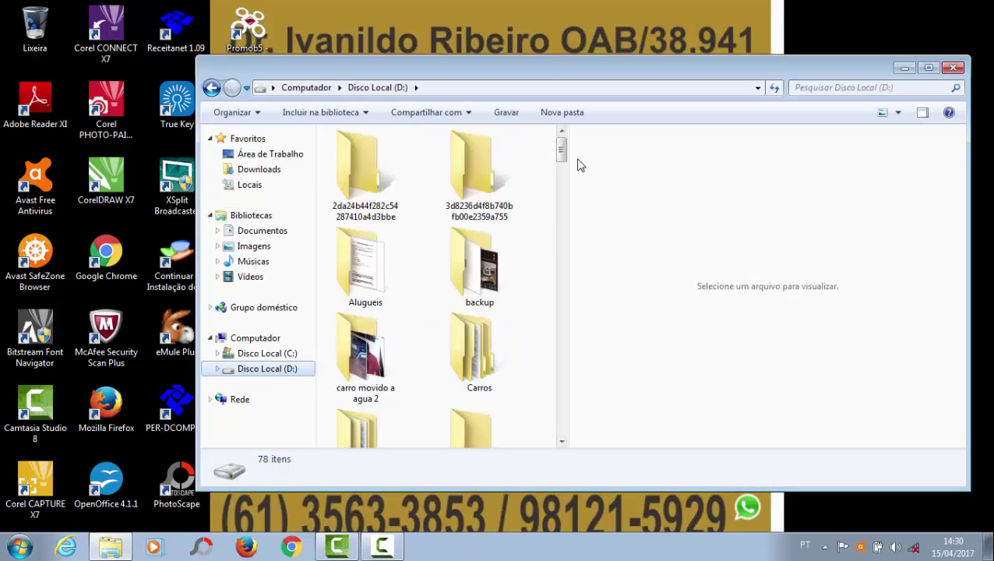
pyautogui.moveTo(563, 145); pyautogui.dragTo(571, 218)
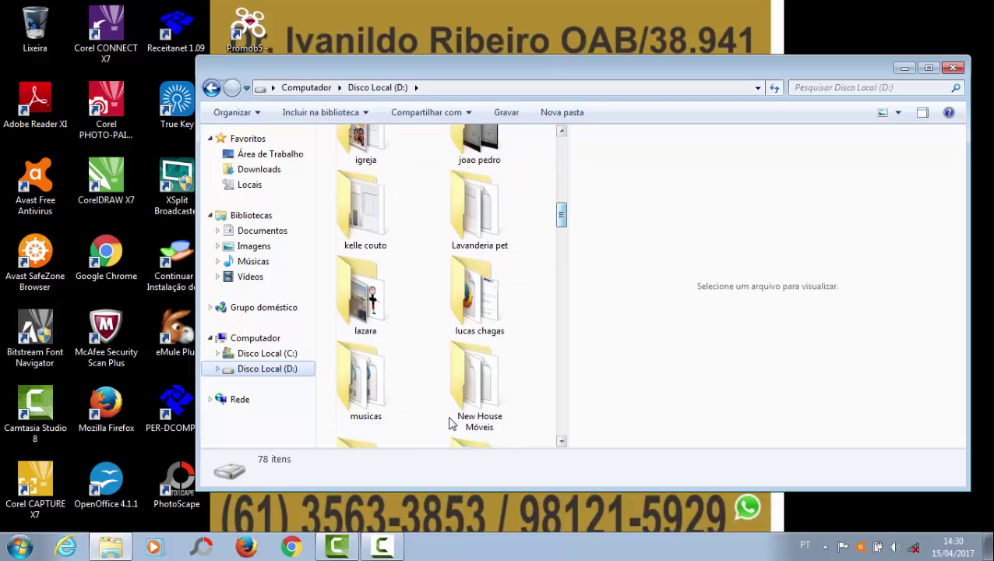
pyautogui.doubleClick(456, 374)
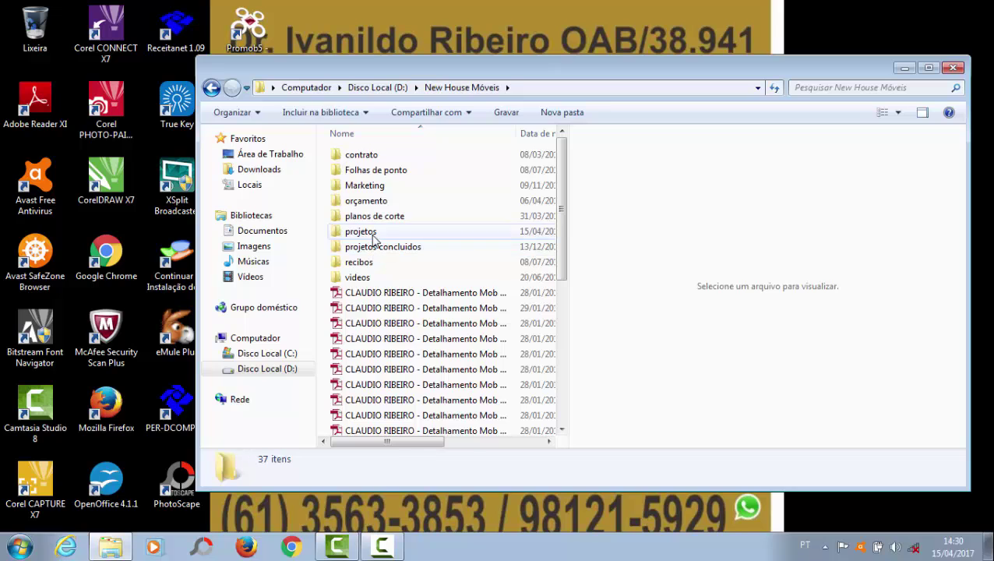
pyautogui.doubleClick(365, 233)
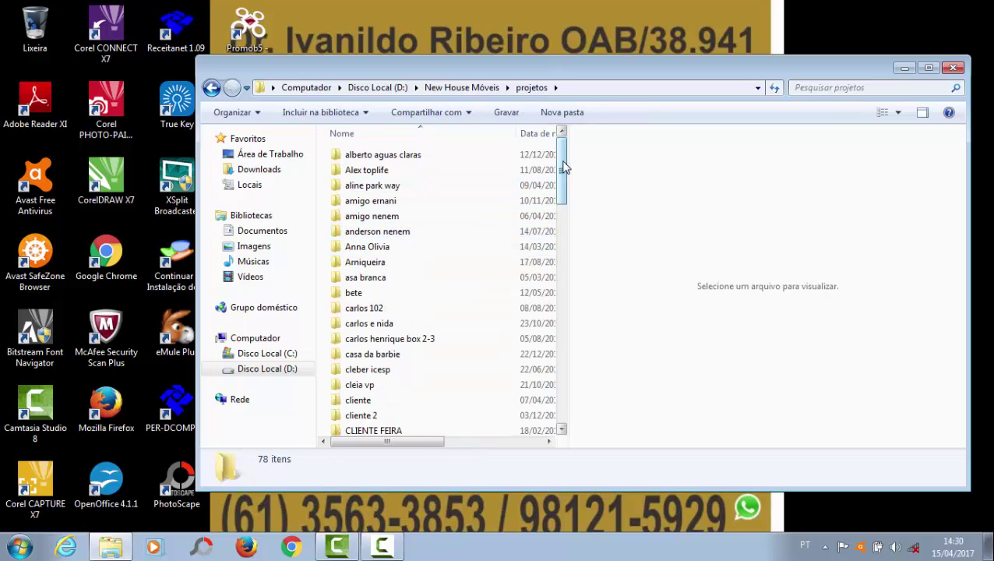
pyautogui.moveTo(563, 166); pyautogui.dragTo(563, 291)
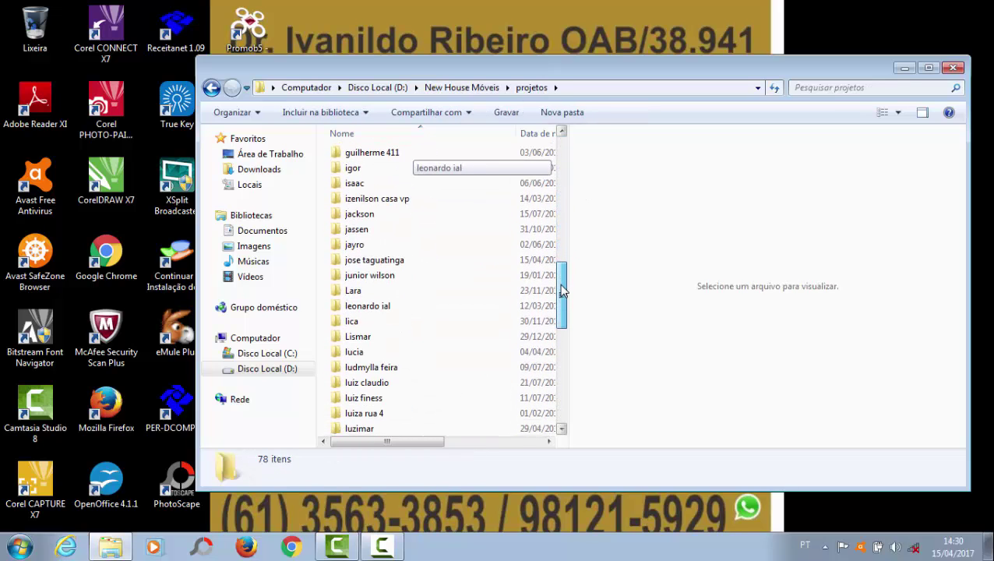
pyautogui.doubleClick(378, 260)
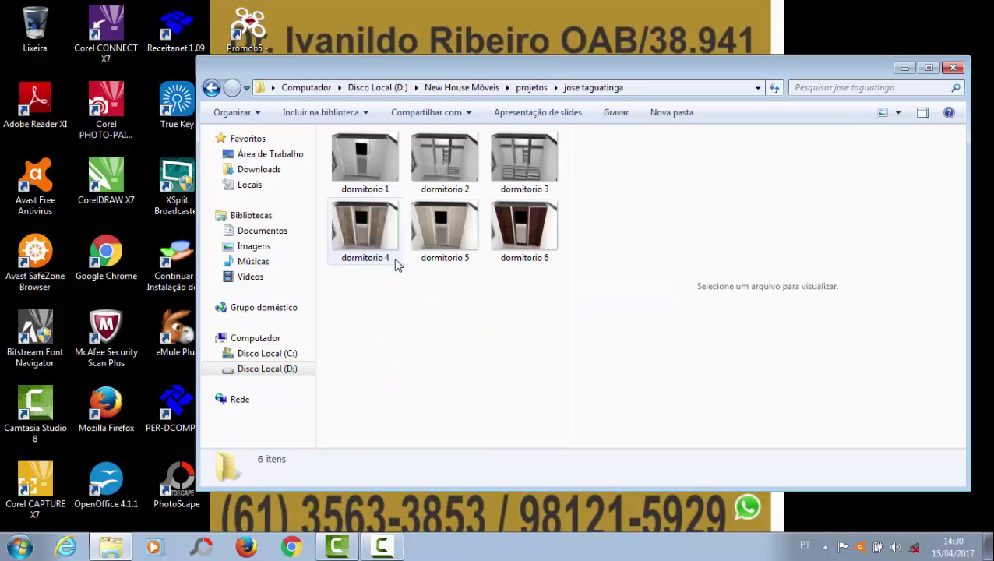
pyautogui.click(379, 156)
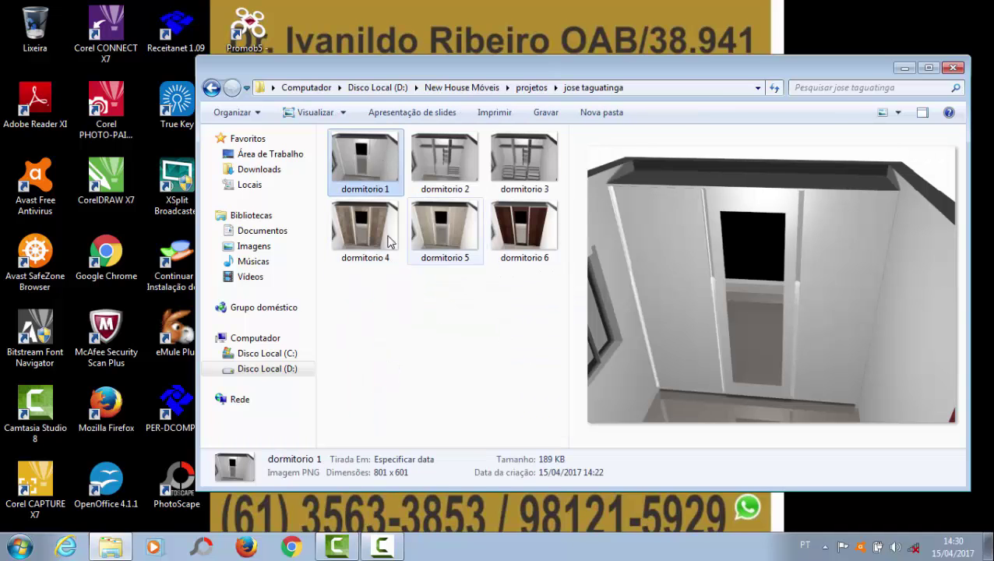
# - View dormitorio 1 in Photo Viewer, step through dormitorio 2–6, and wrap back to 1
pyautogui.doubleClick(360, 145)
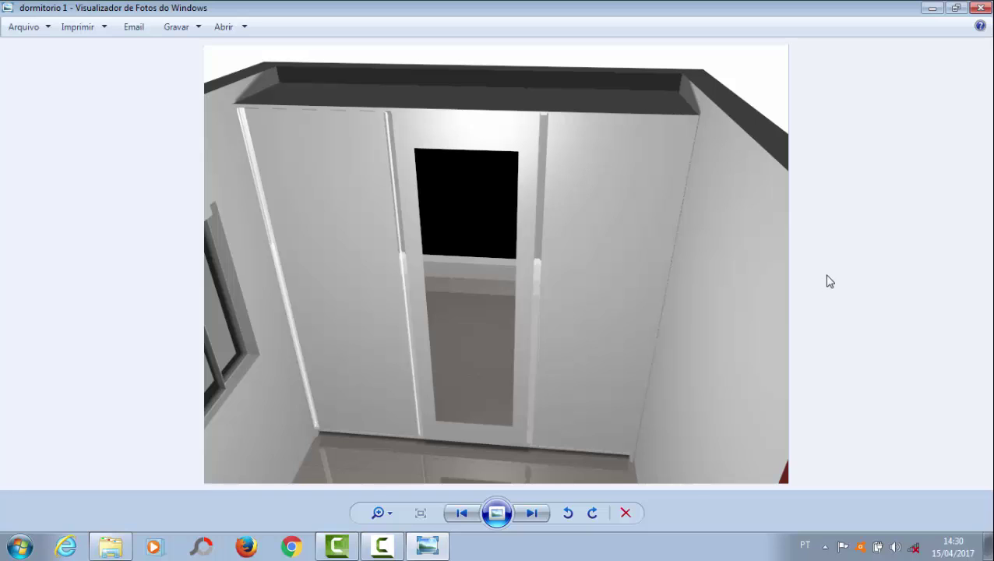
pyautogui.press('Right')
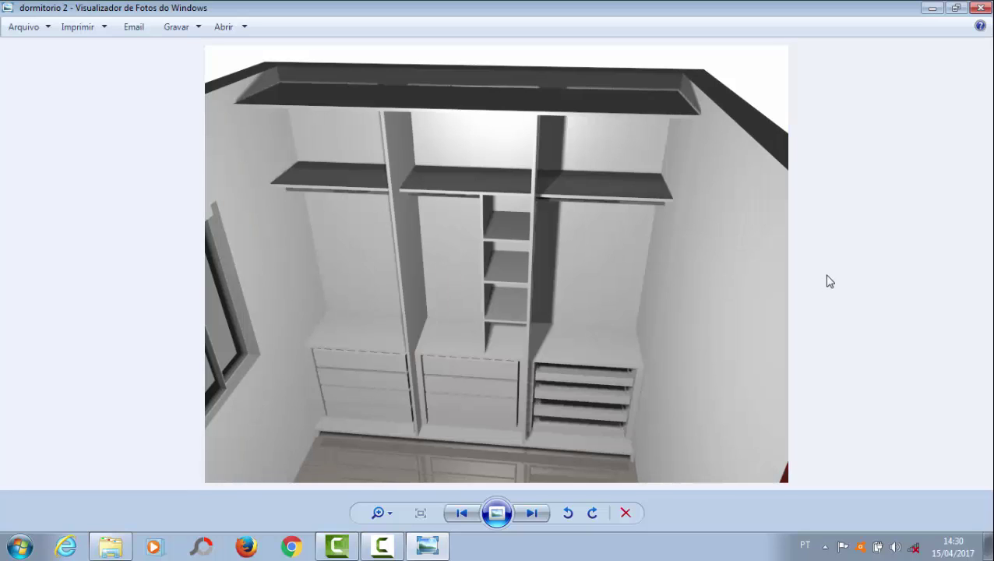
pyautogui.press('Left')
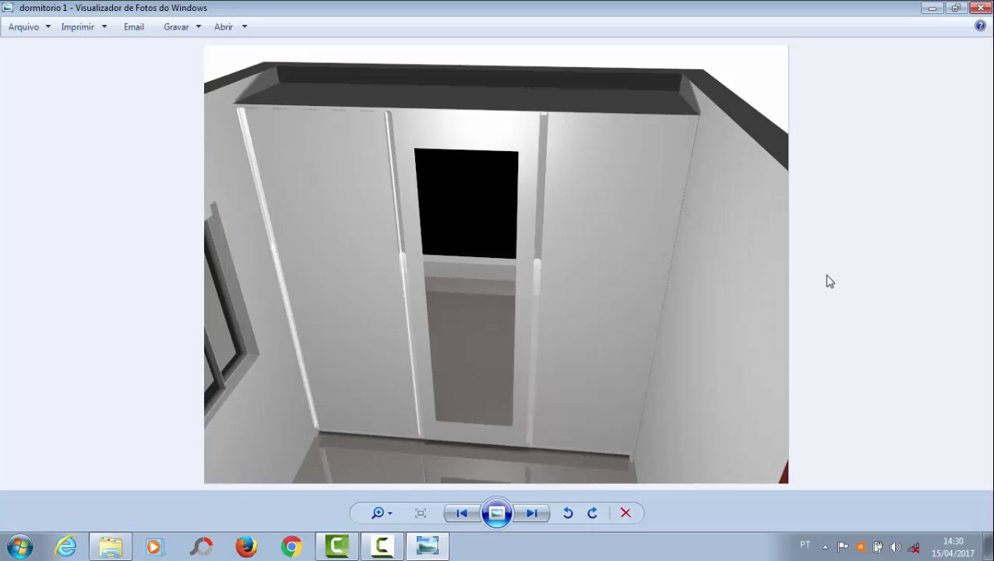
pyautogui.press('Right')
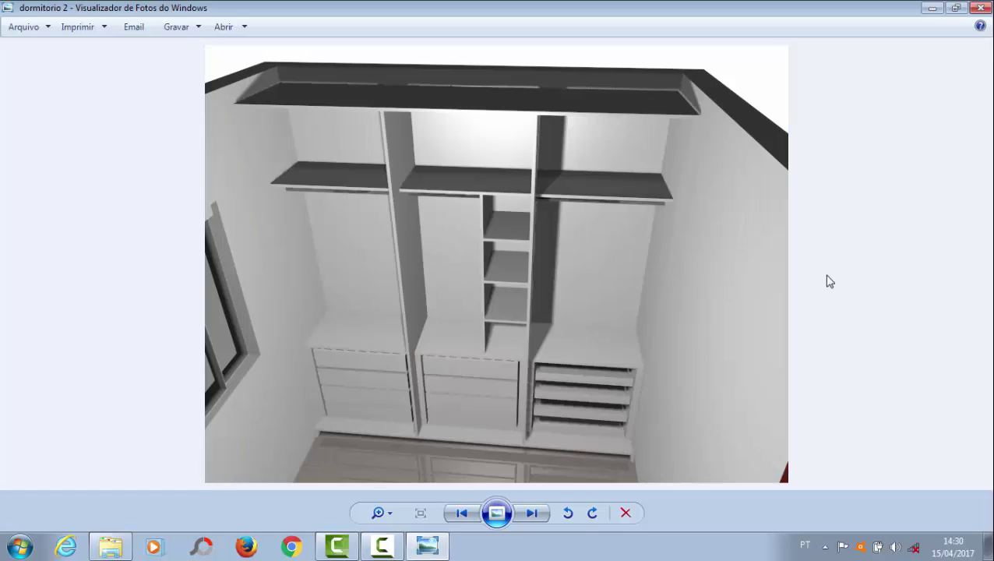
pyautogui.press('Right')
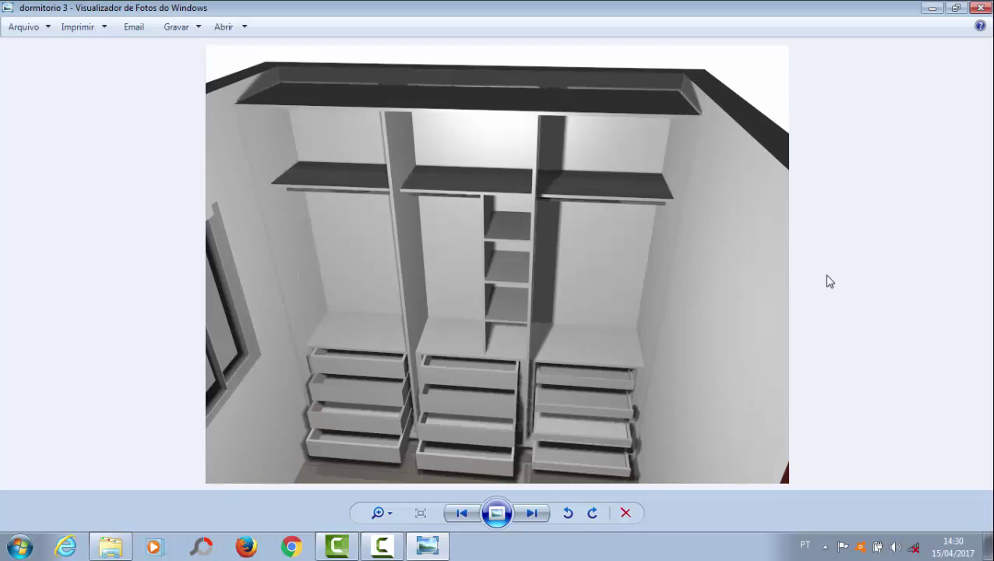
pyautogui.press('Right')
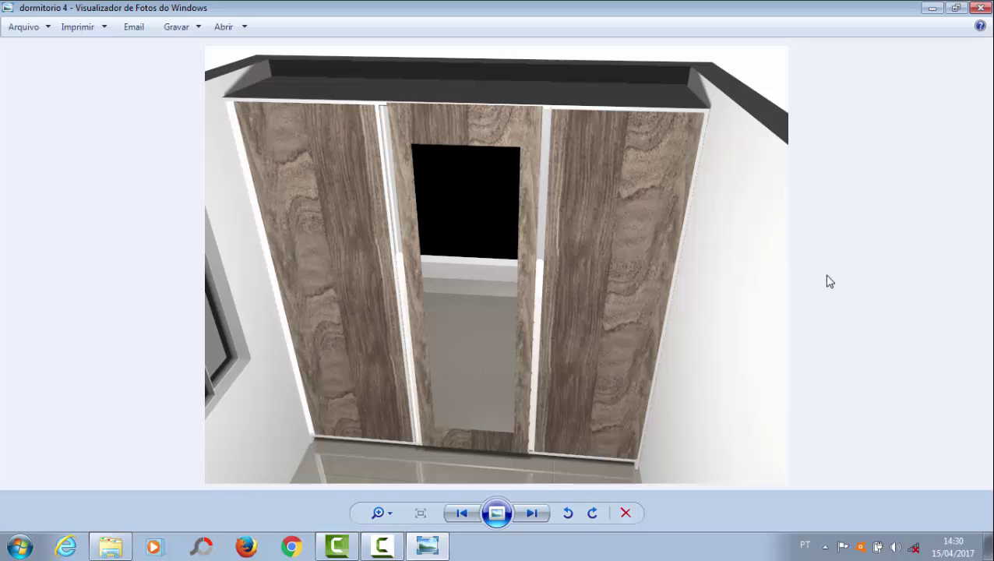
pyautogui.press('Right')
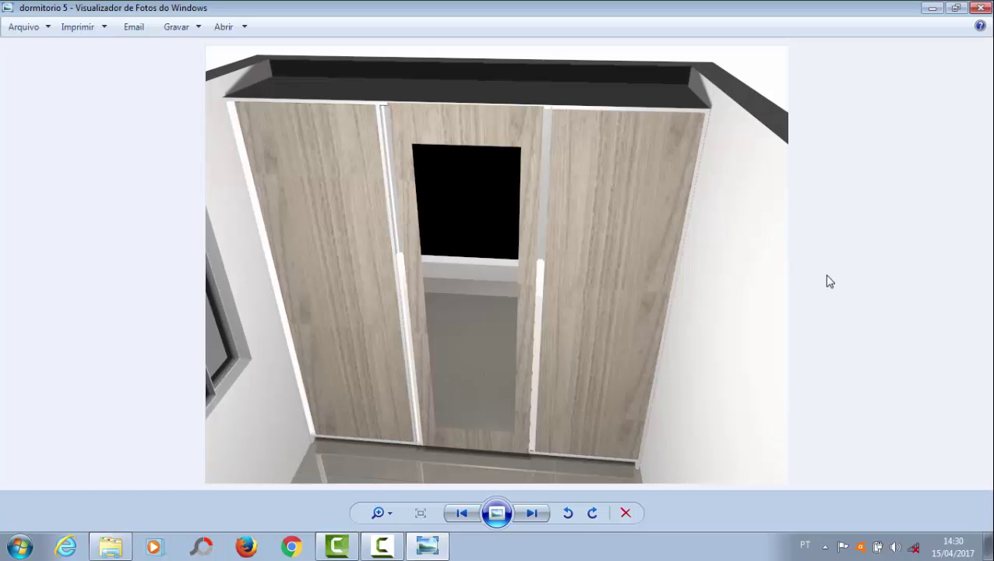
pyautogui.press('Right')
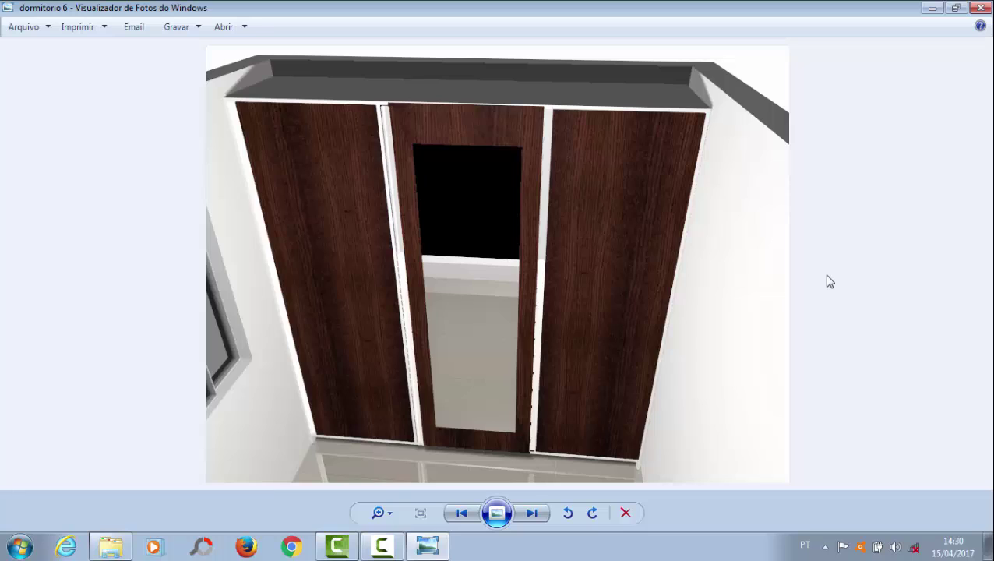
pyautogui.press('Right')
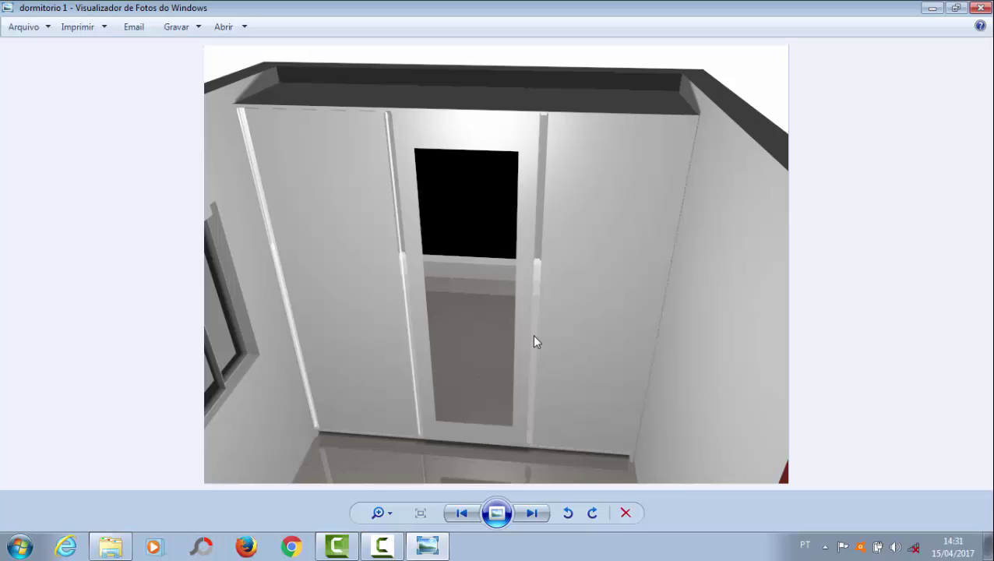
# - Close the dormitorio 1 preview in Windows Photo Viewer and switch to PhotoScape v3.7
pyautogui.click(982, 9)
pyautogui.click(211, 551)
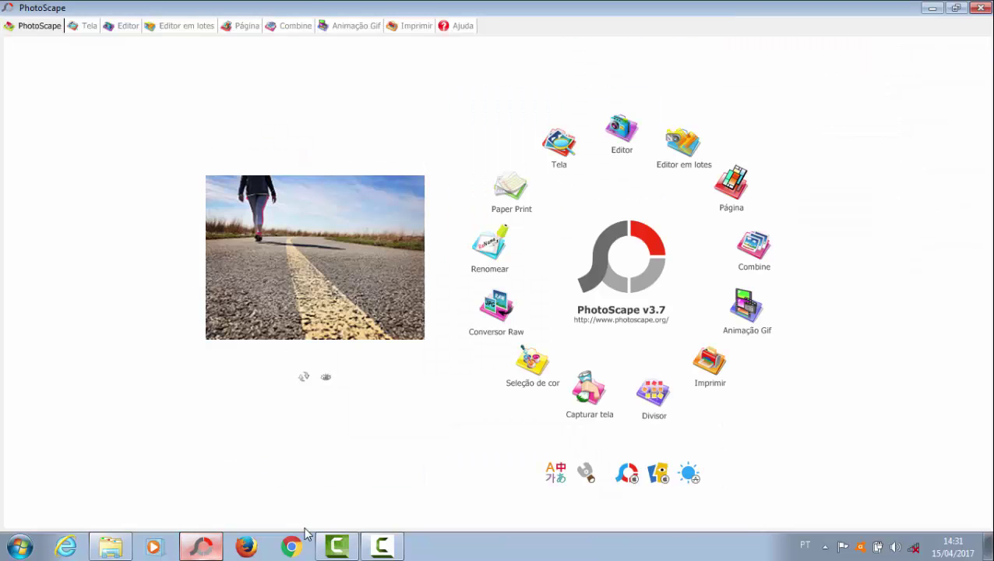
# - Load the six dormitorio renders from jose taguatinga into Editor em lotes, placing the logo lower-left
pyautogui.click(685, 150)
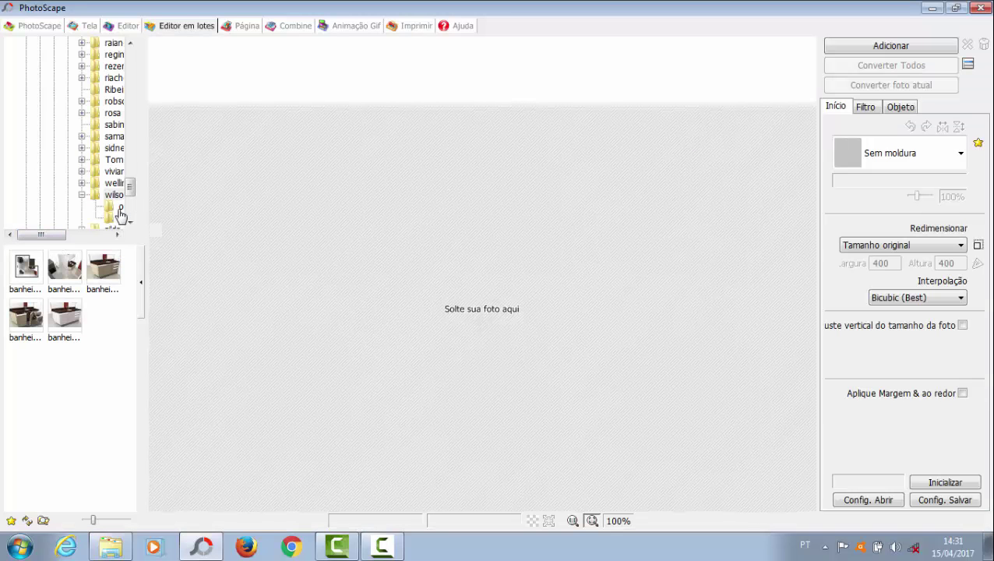
pyautogui.moveTo(130, 194); pyautogui.dragTo(130, 149)
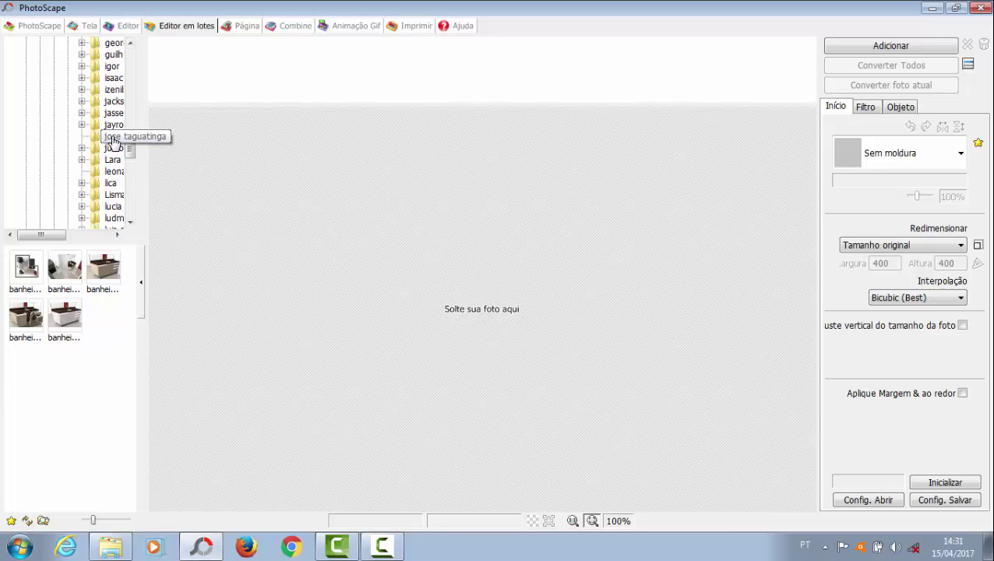
pyautogui.click(113, 137)
pyautogui.moveTo(117, 385)
pyautogui.mouseDown()
pyautogui.moveTo(22, 262)
pyautogui.moveTo(214, 90)
pyautogui.mouseUp()
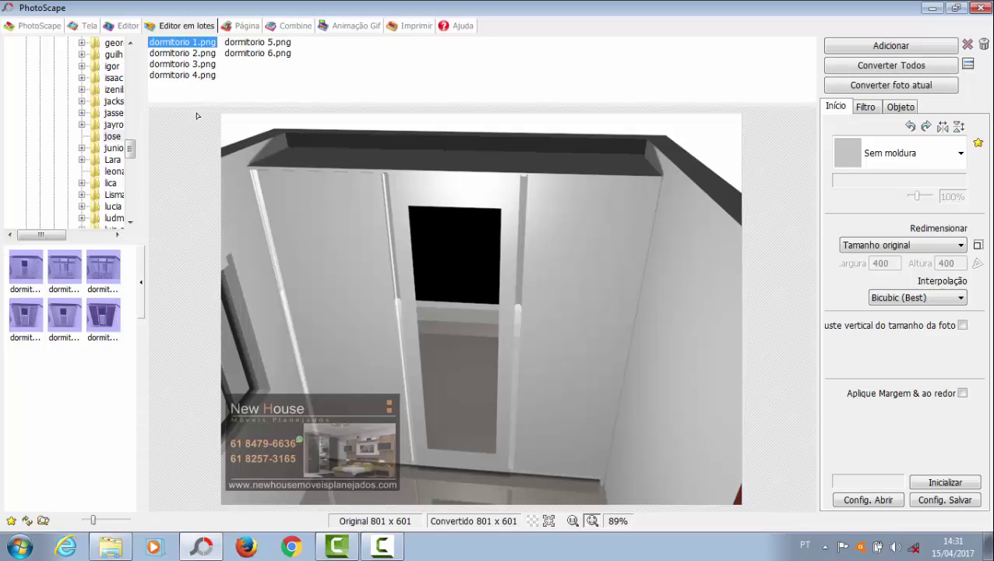
pyautogui.moveTo(332, 458)
pyautogui.mouseDown()
pyautogui.moveTo(382, 421)
pyautogui.moveTo(364, 414)
pyautogui.moveTo(333, 432)
pyautogui.mouseUp()
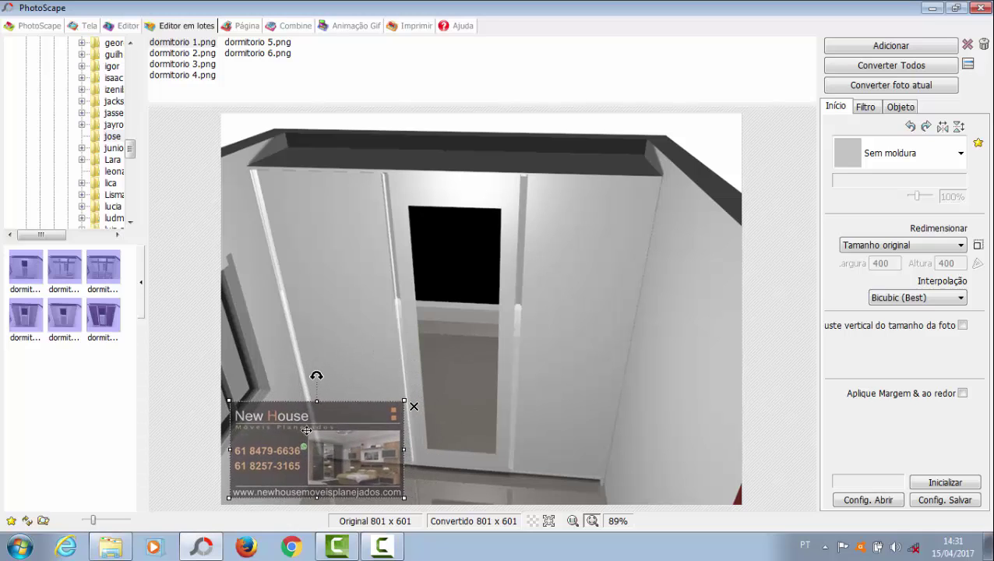
pyautogui.moveTo(405, 402)
pyautogui.mouseDown()
pyautogui.moveTo(543, 266)
pyautogui.moveTo(413, 427)
pyautogui.mouseUp()
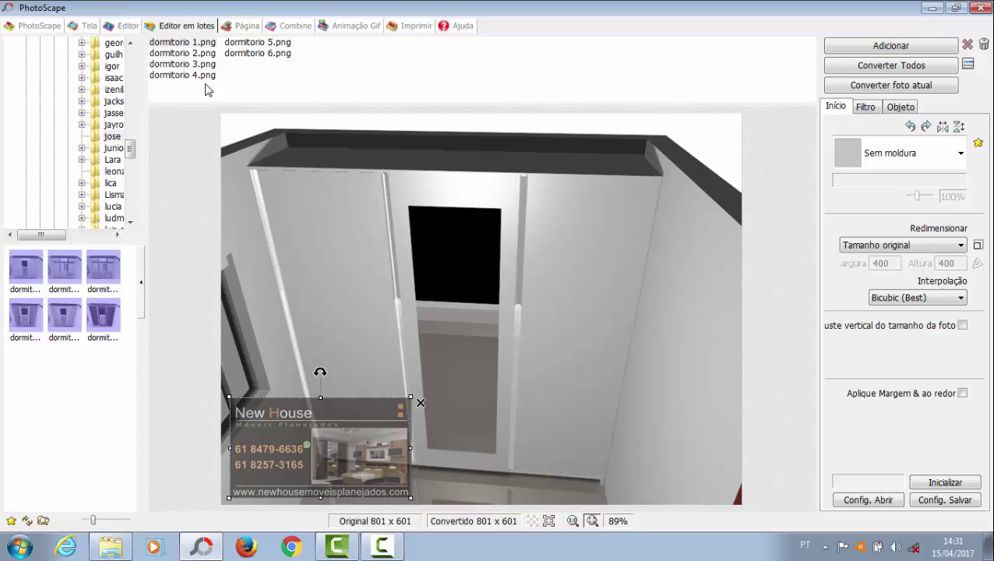
# - Preview dormitorio 2–6 and shrink the New House logo to fit the lower-left corner
pyautogui.click(204, 54)
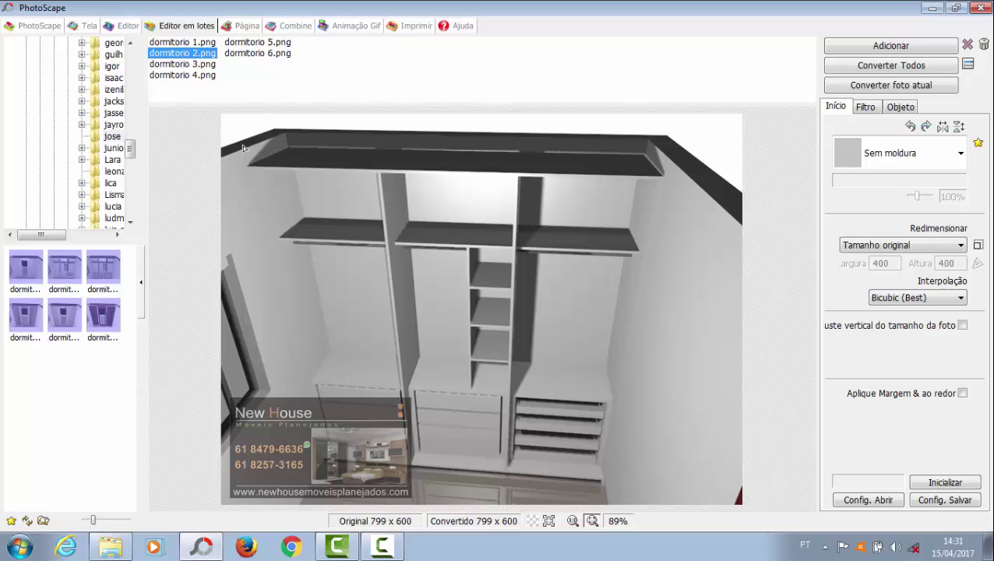
pyautogui.click(212, 65)
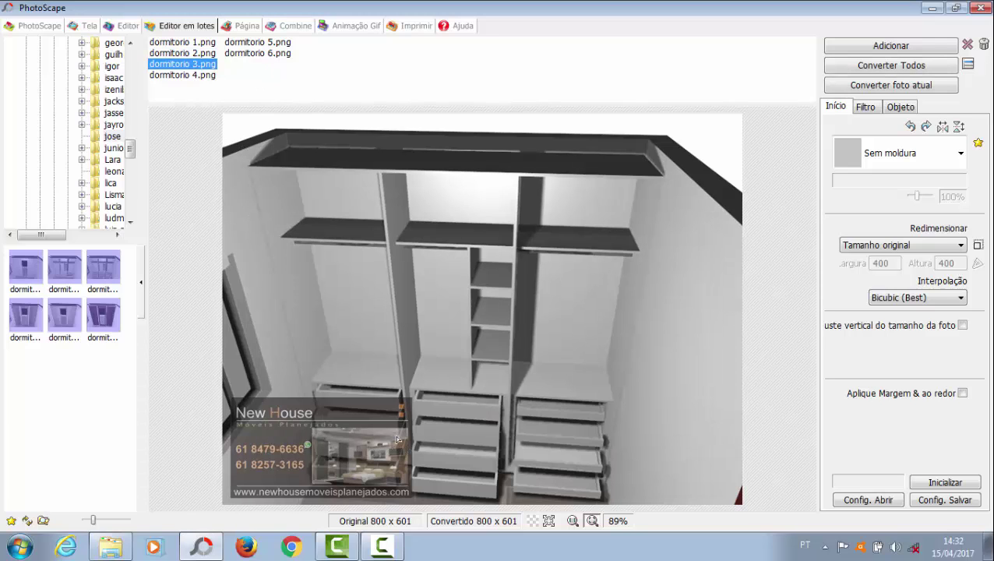
pyautogui.click(376, 421)
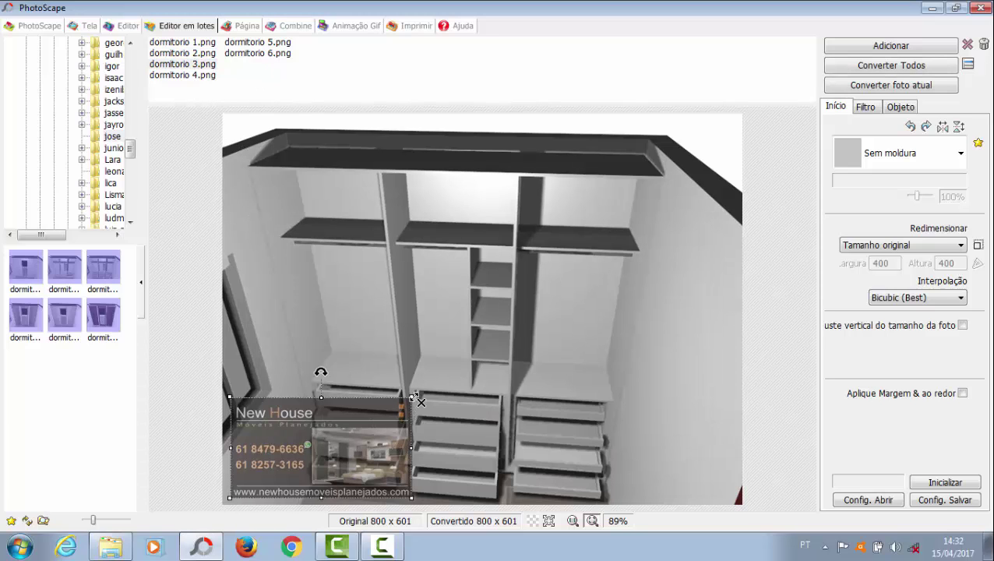
pyautogui.moveTo(413, 396); pyautogui.dragTo(380, 410)
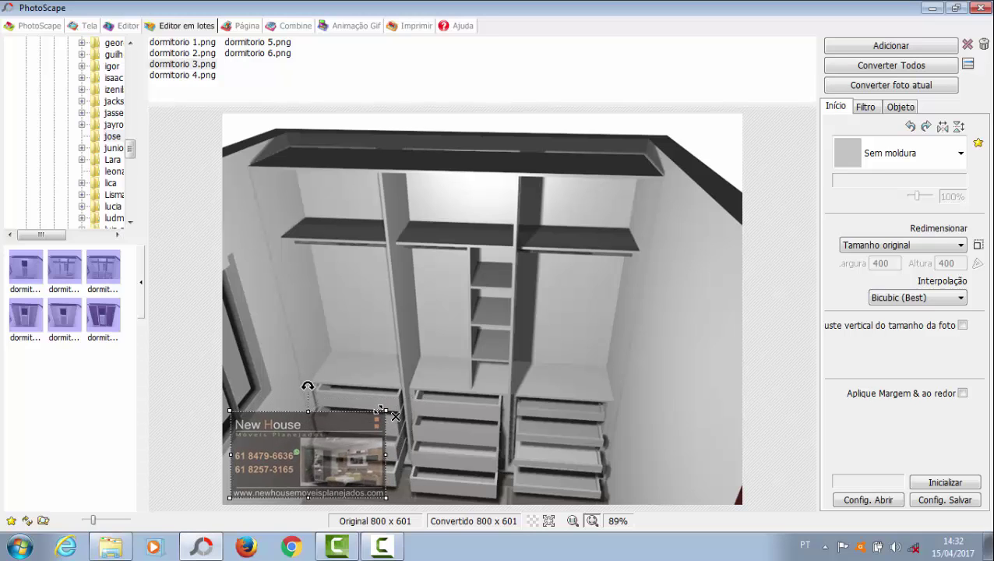
pyautogui.click(208, 74)
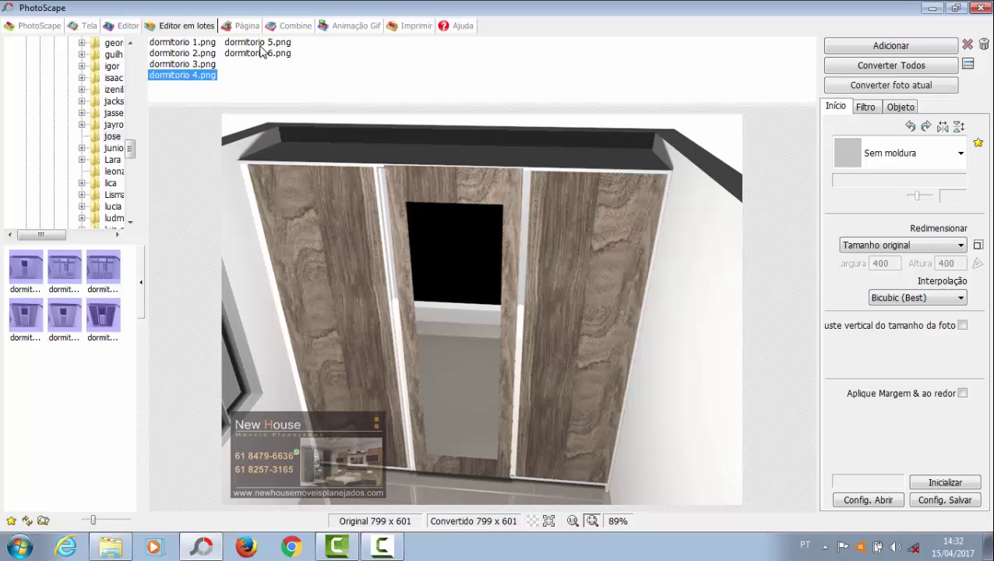
pyautogui.click(264, 47)
pyautogui.click(264, 55)
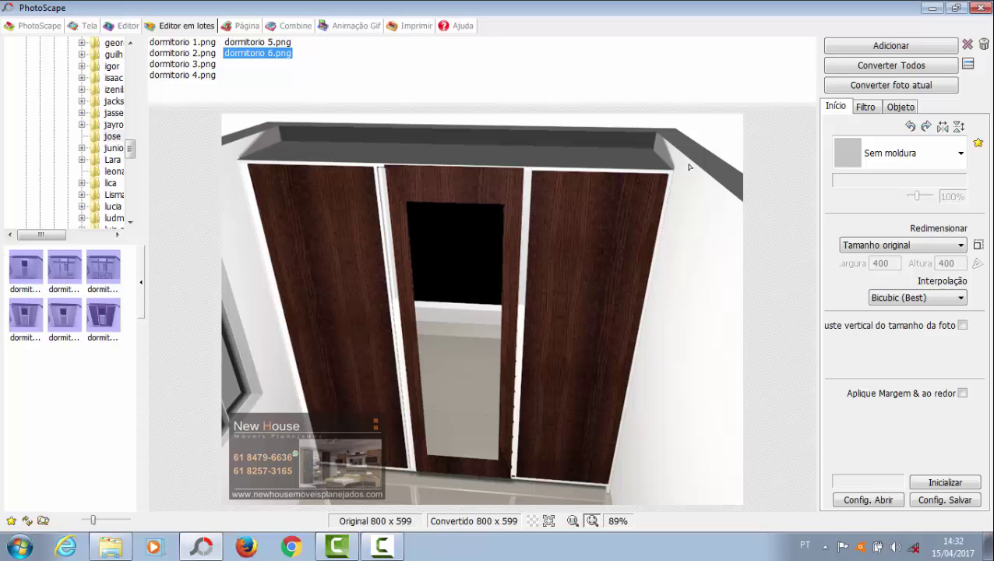
pyautogui.click(185, 44)
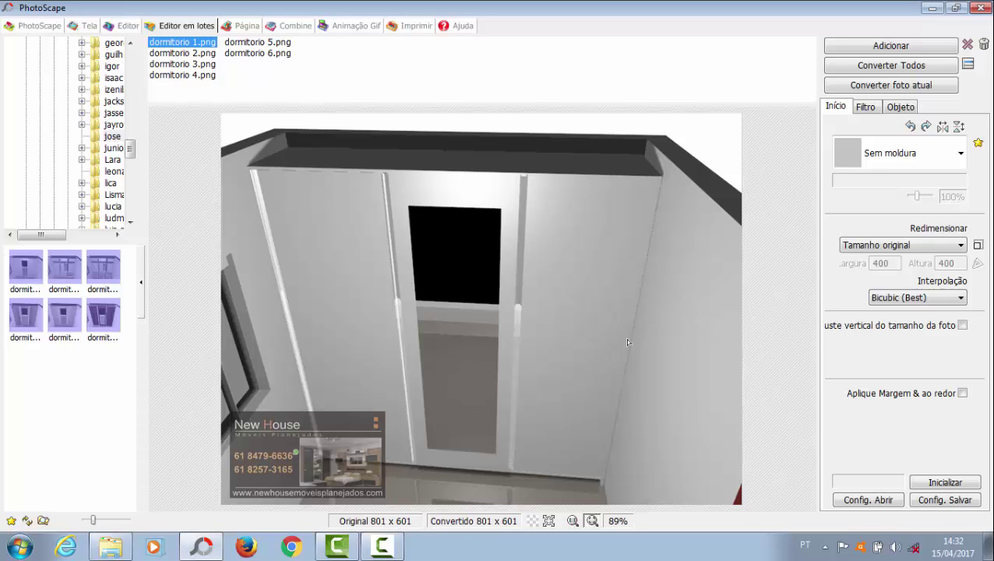
# - Show the overlay settings holding the logo and toggle the watermark off and back on
pyautogui.click(912, 107)
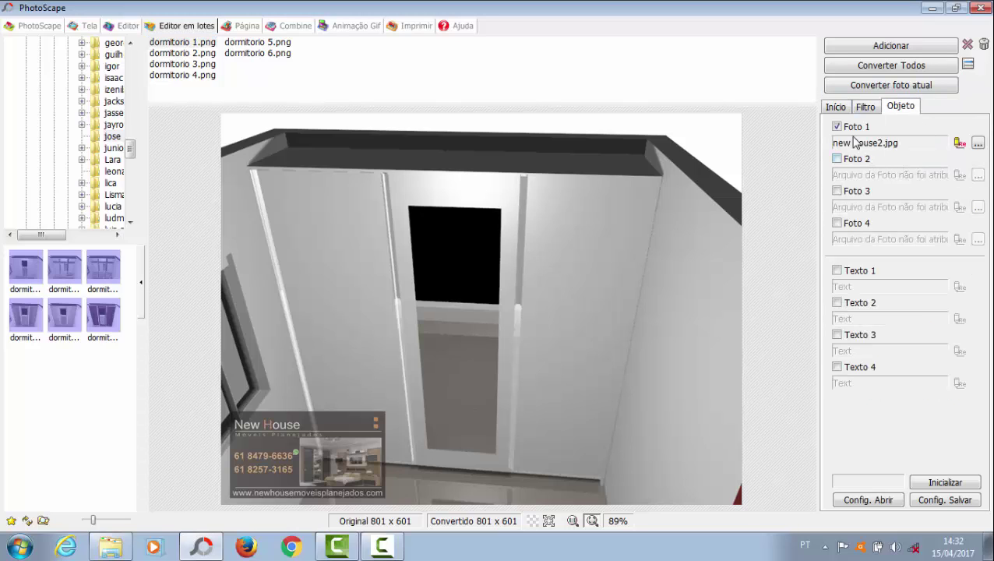
pyautogui.click(838, 127)
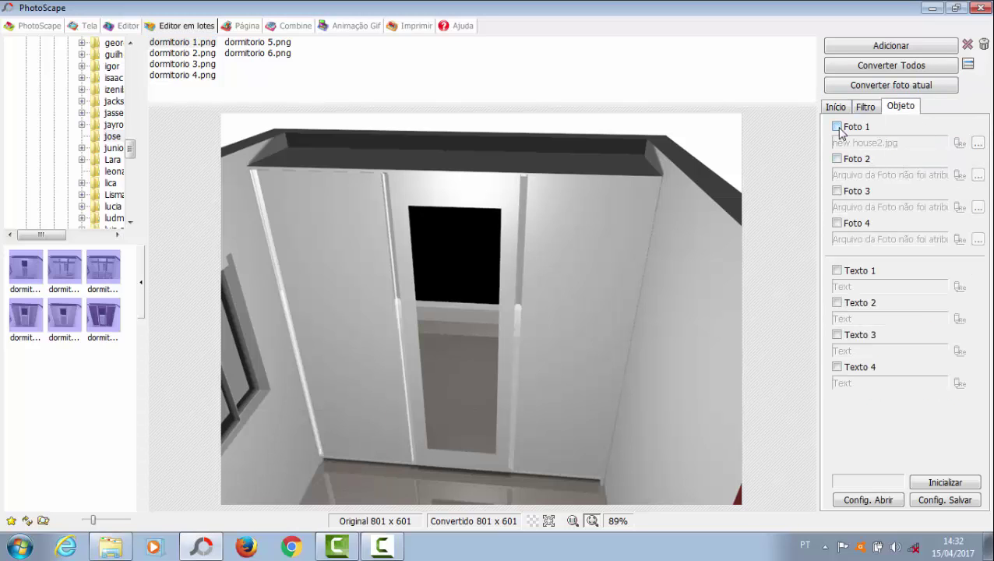
pyautogui.click(837, 127)
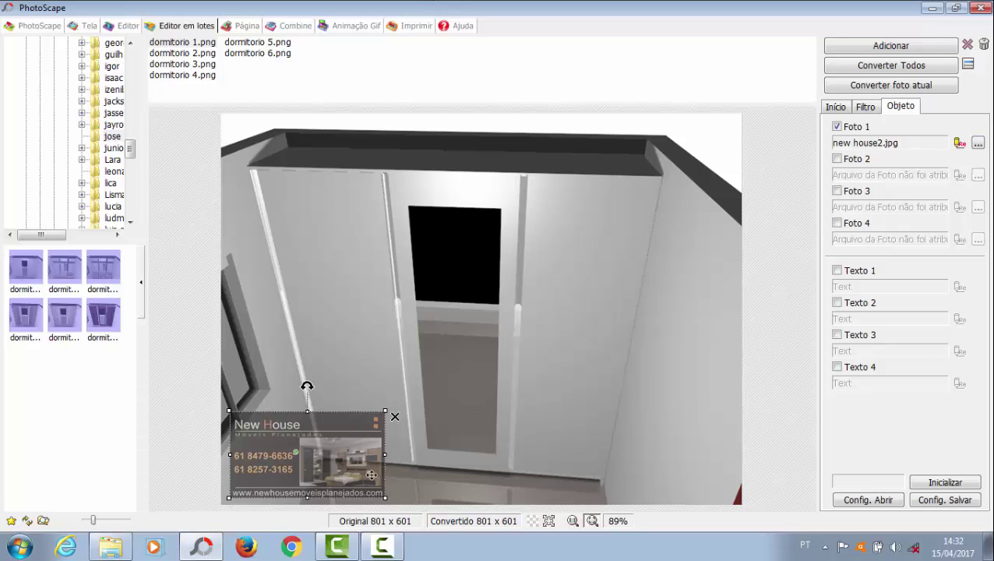
# - Raise the New House logo's Opacidade toward 255 in its properties and confirm with OK
pyautogui.rightClick(327, 445)
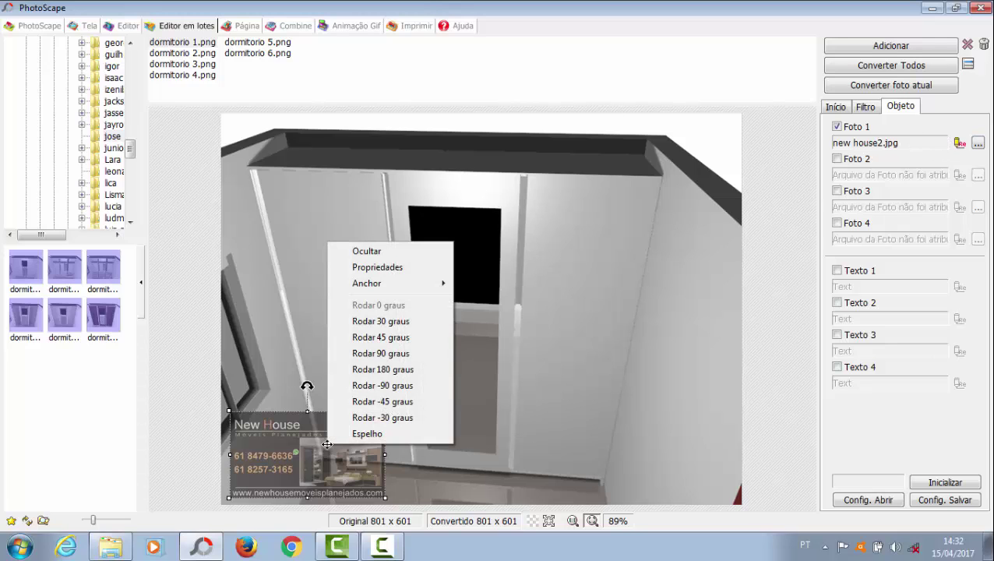
pyautogui.click(393, 268)
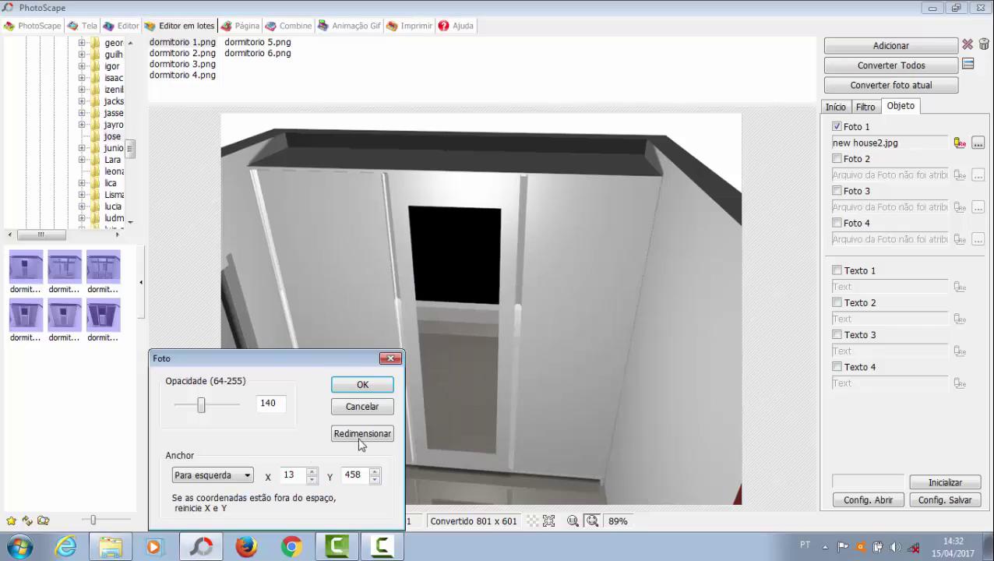
pyautogui.moveTo(325, 358); pyautogui.dragTo(580, 205)
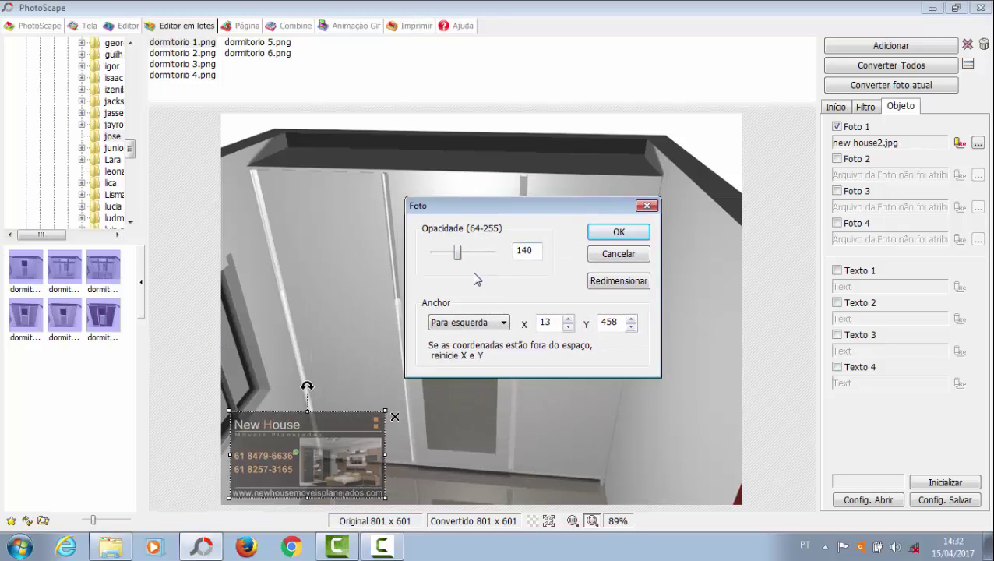
pyautogui.moveTo(460, 254)
pyautogui.mouseDown()
pyautogui.moveTo(433, 254)
pyautogui.moveTo(588, 259)
pyautogui.moveTo(462, 276)
pyautogui.mouseUp()
pyautogui.click(616, 232)
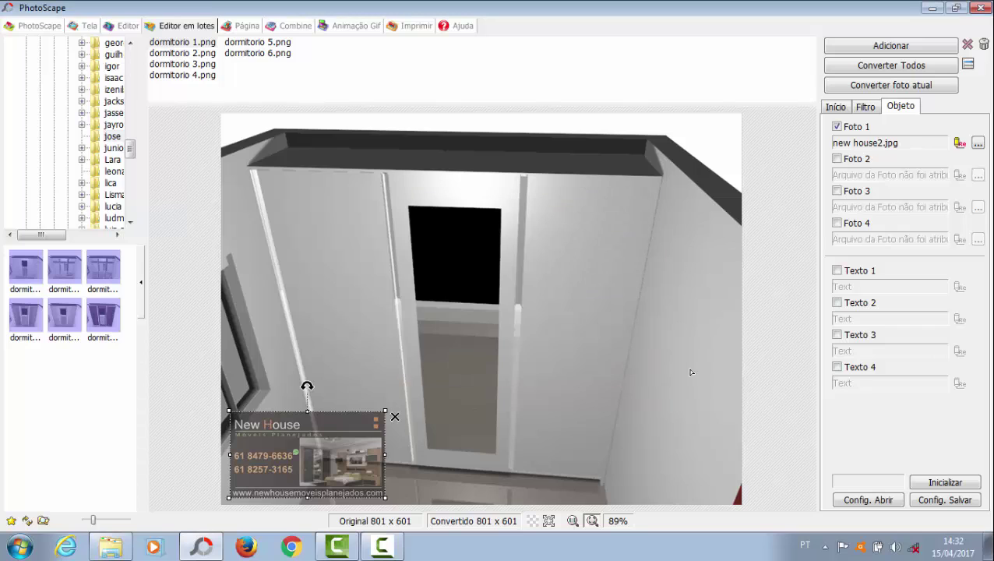
# - Convert all six watermarked renders with Converter Todos and save them to the output folder
pyautogui.click(886, 65)
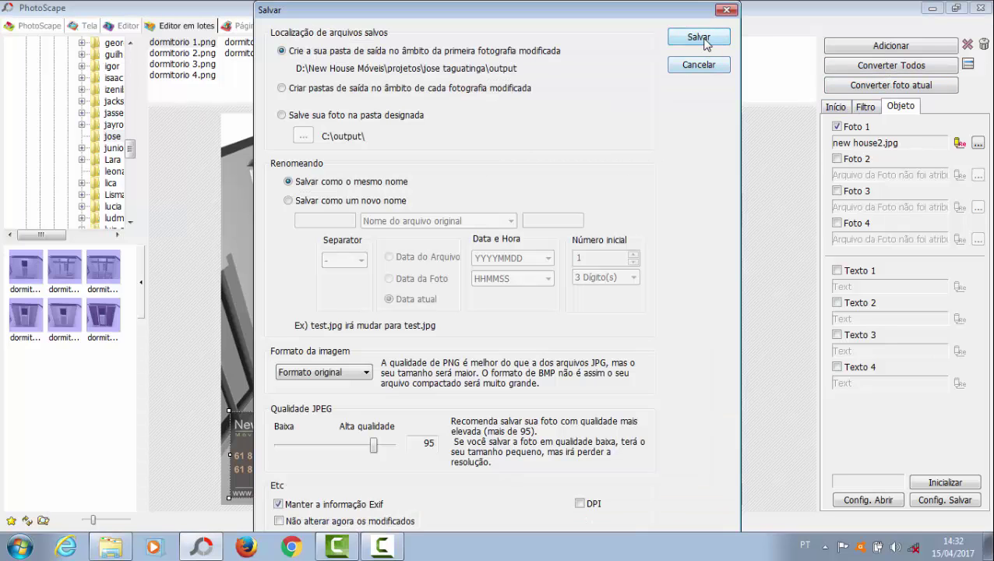
pyautogui.click(706, 43)
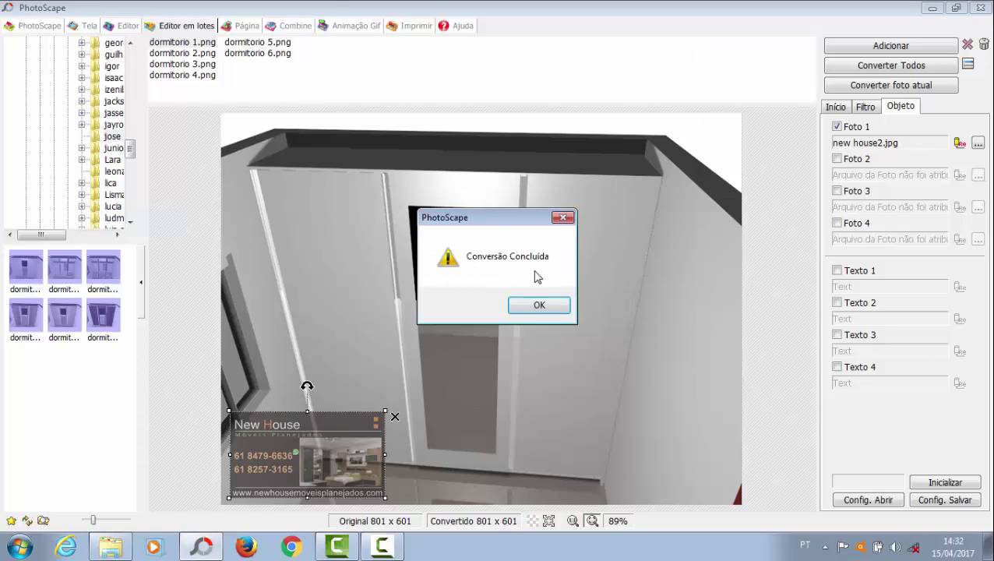
pyautogui.click(538, 305)
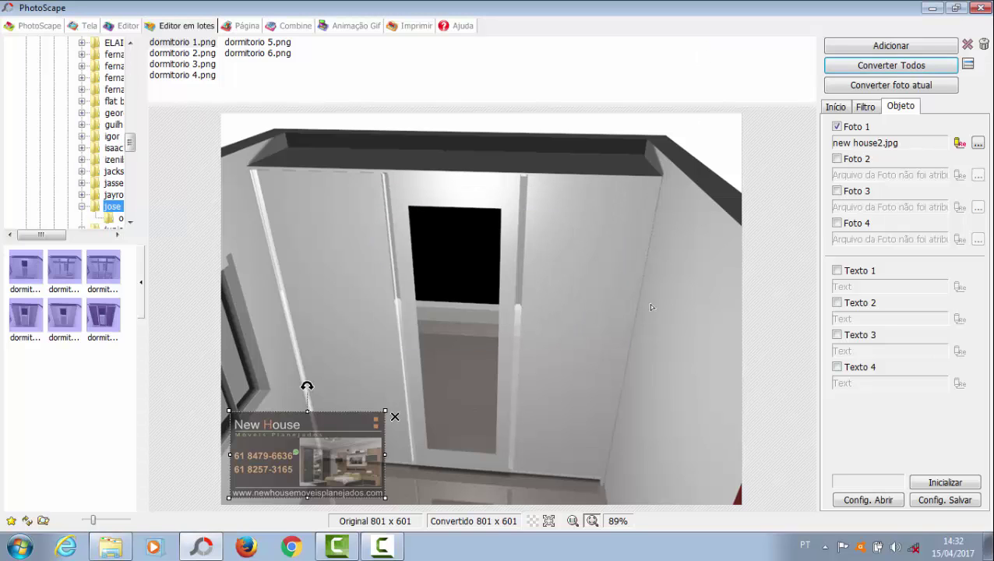
# - Close PhotoScape and open dormitorio 1 from the output folder in the photo viewer
pyautogui.click(980, 8)
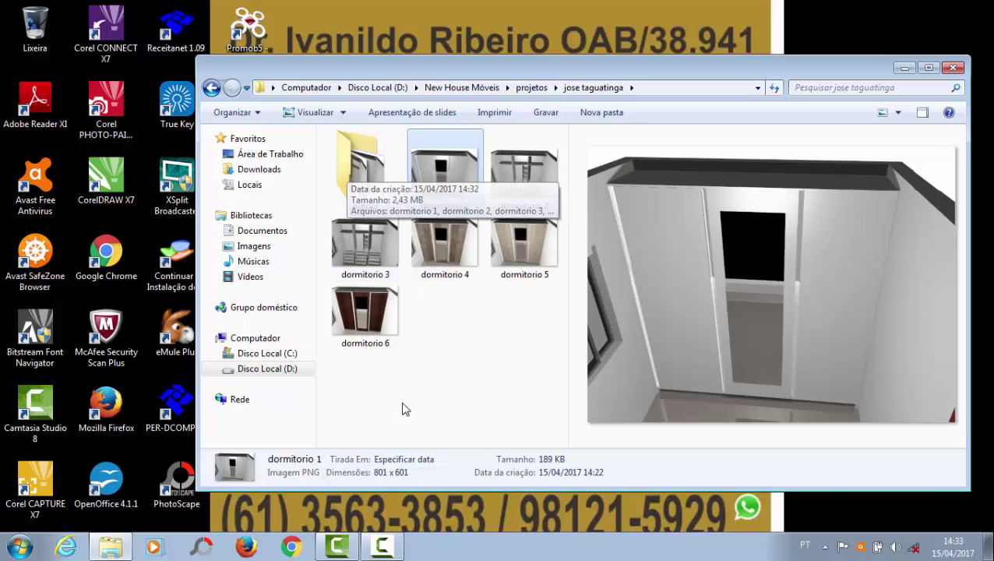
pyautogui.doubleClick(350, 175)
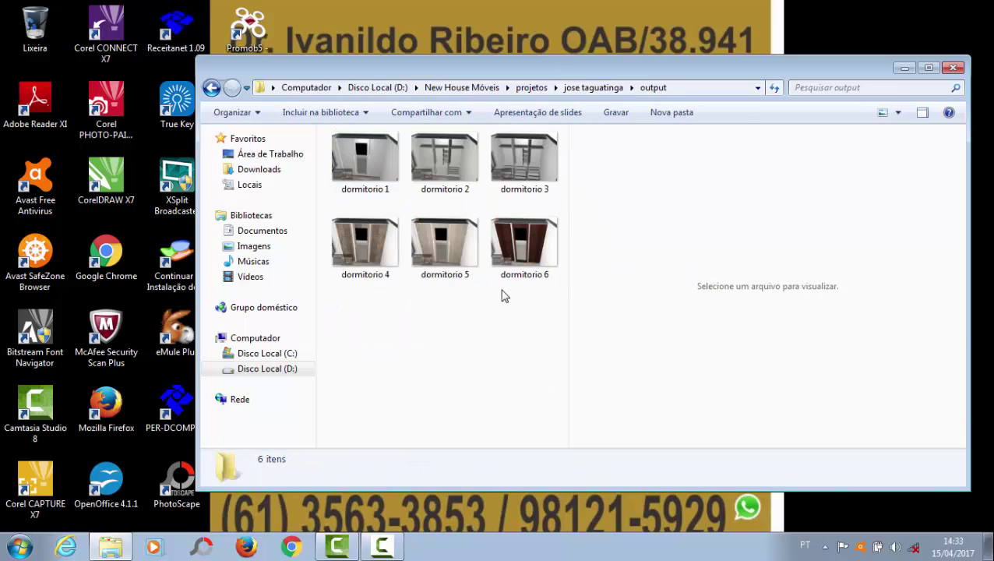
pyautogui.doubleClick(361, 160)
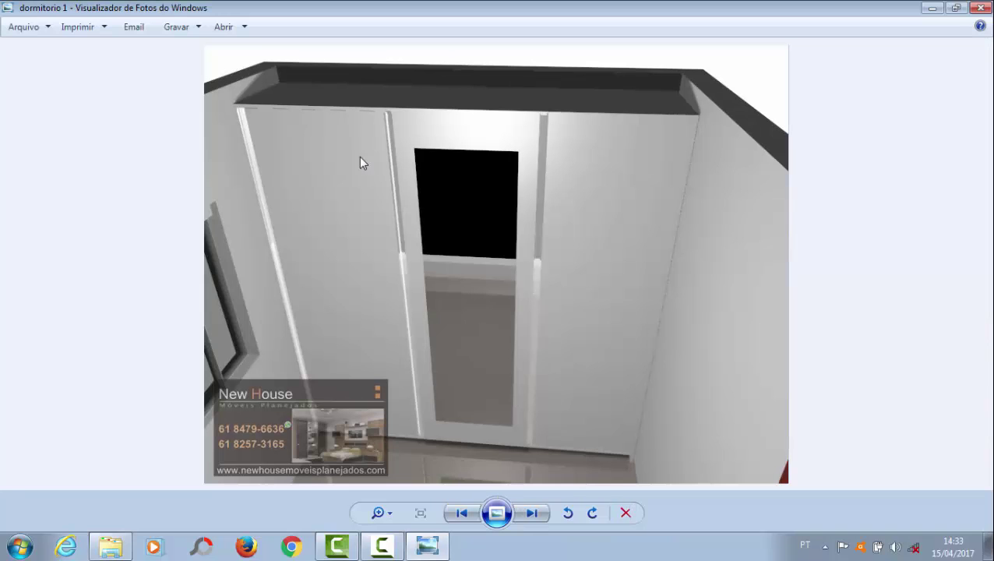
# - Page through watermarked dormitorio 1–6 several times, then start the full-screen slideshow
pyautogui.click(533, 513)
pyautogui.click(533, 514)
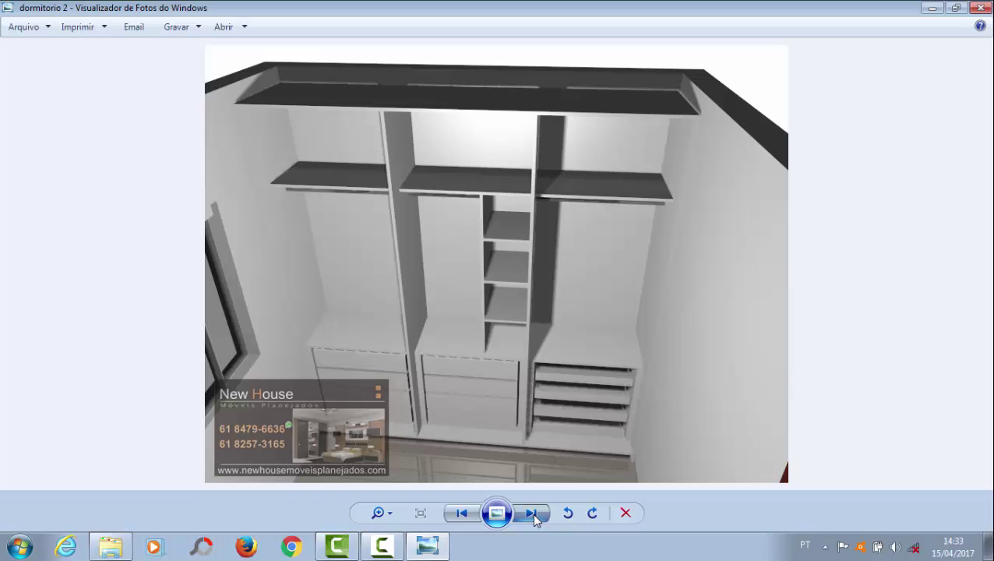
pyautogui.click(533, 513)
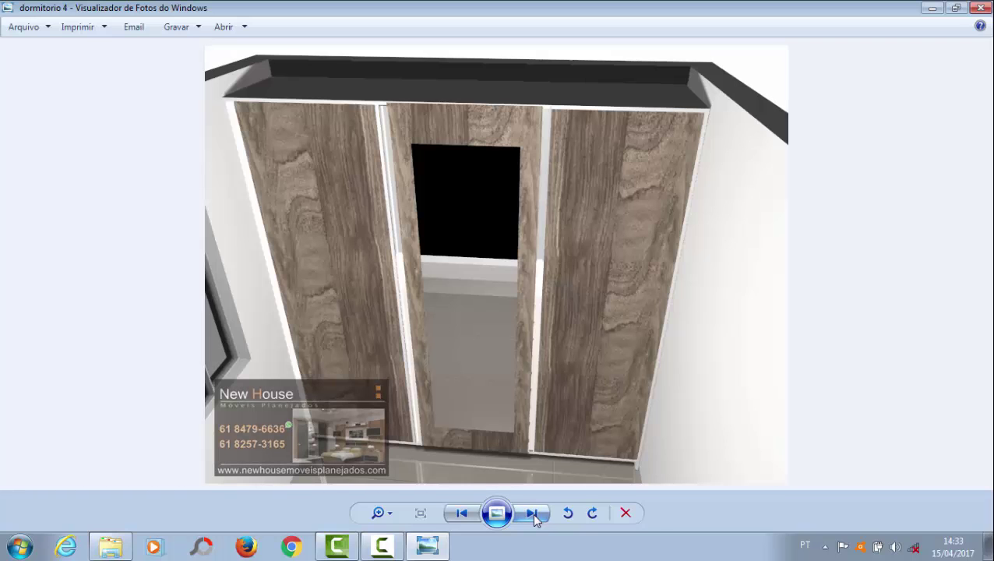
pyautogui.click(533, 513)
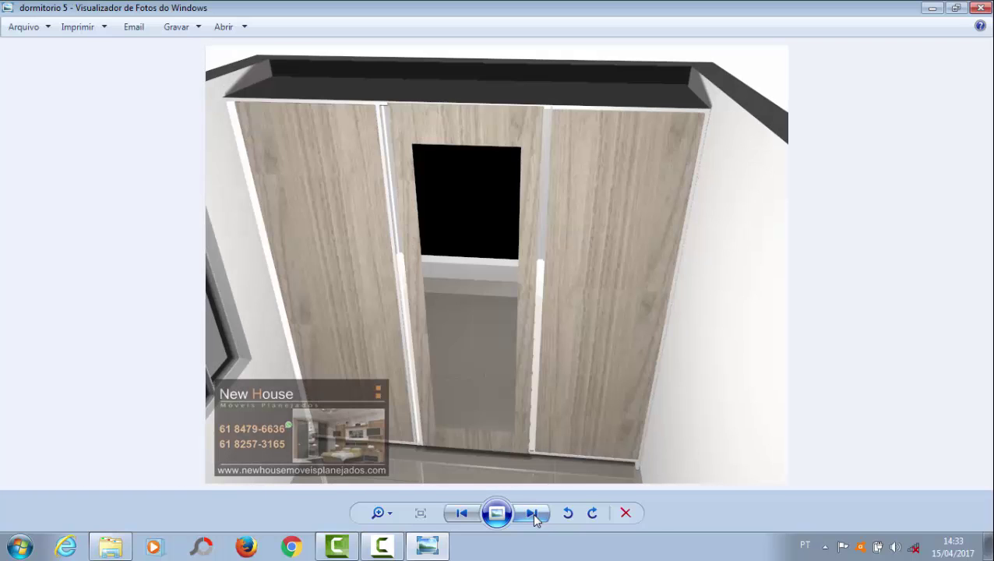
pyautogui.click(533, 513)
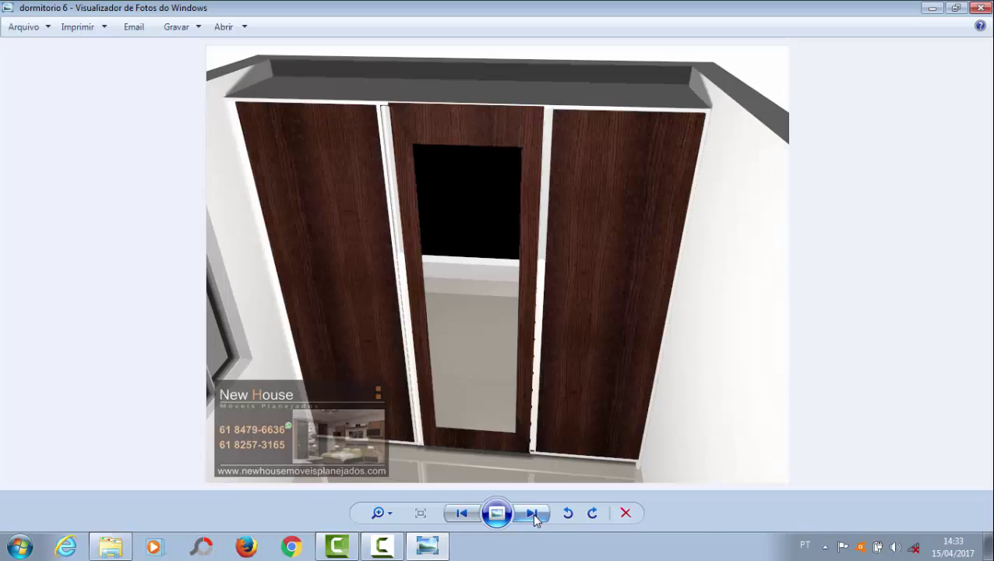
pyautogui.click(533, 514)
pyautogui.click(533, 513)
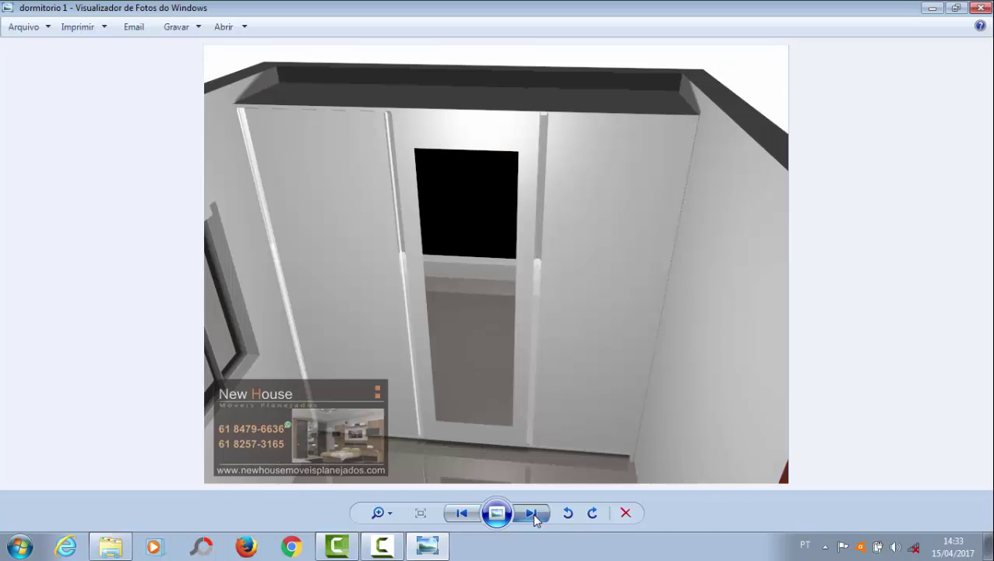
pyautogui.click(533, 513)
pyautogui.click(533, 514)
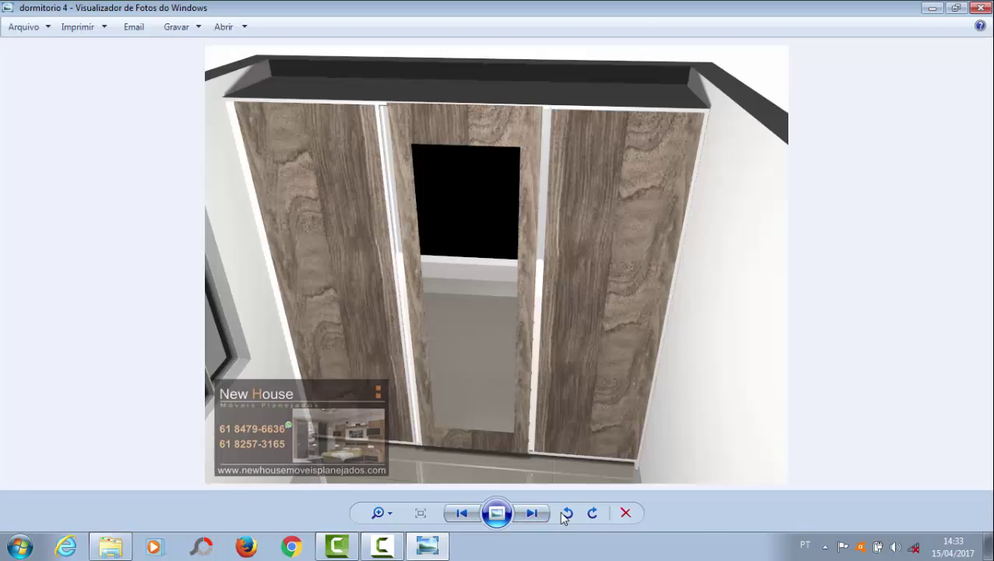
pyautogui.click(533, 513)
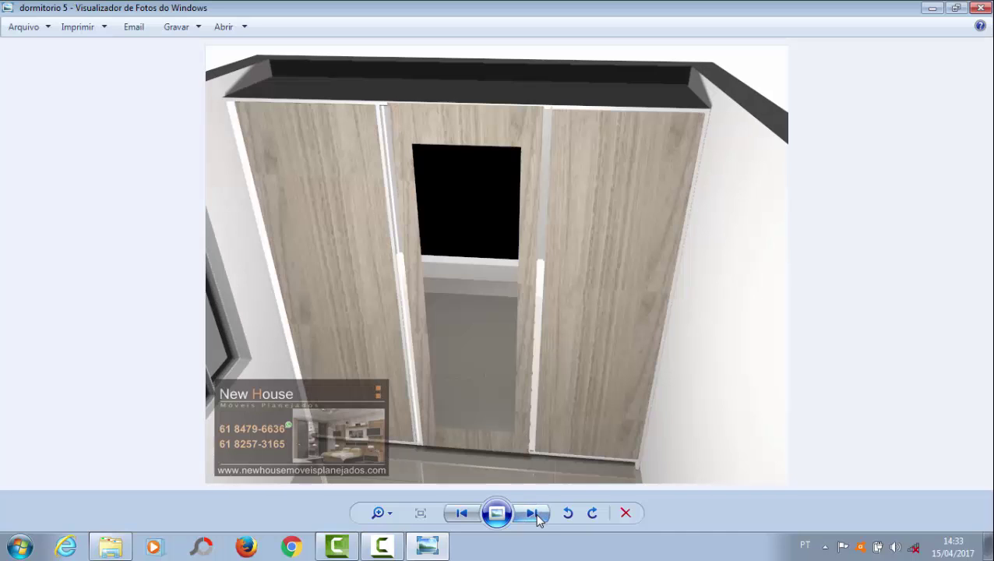
pyautogui.click(533, 513)
pyautogui.click(533, 513)
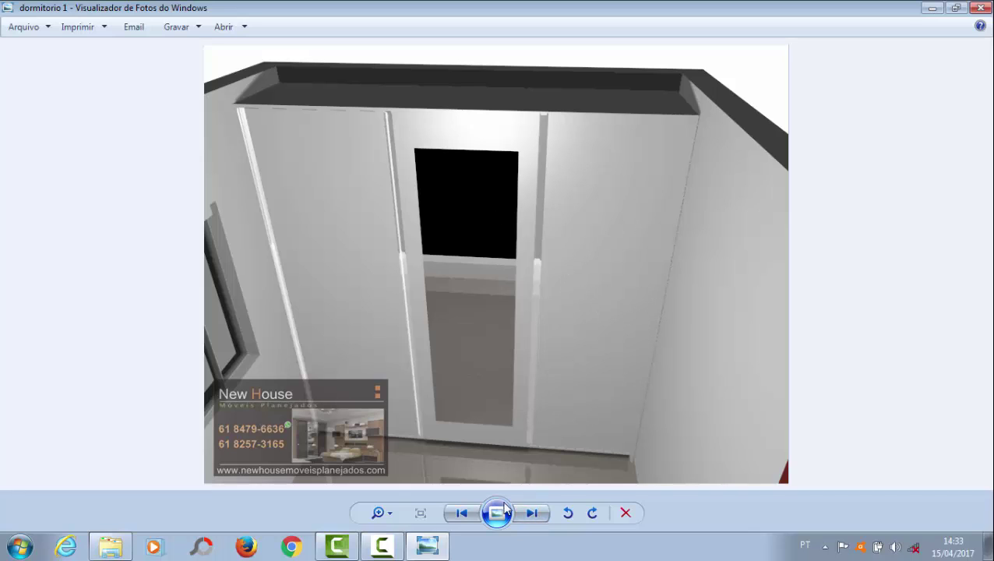
pyautogui.click(533, 514)
pyautogui.click(536, 514)
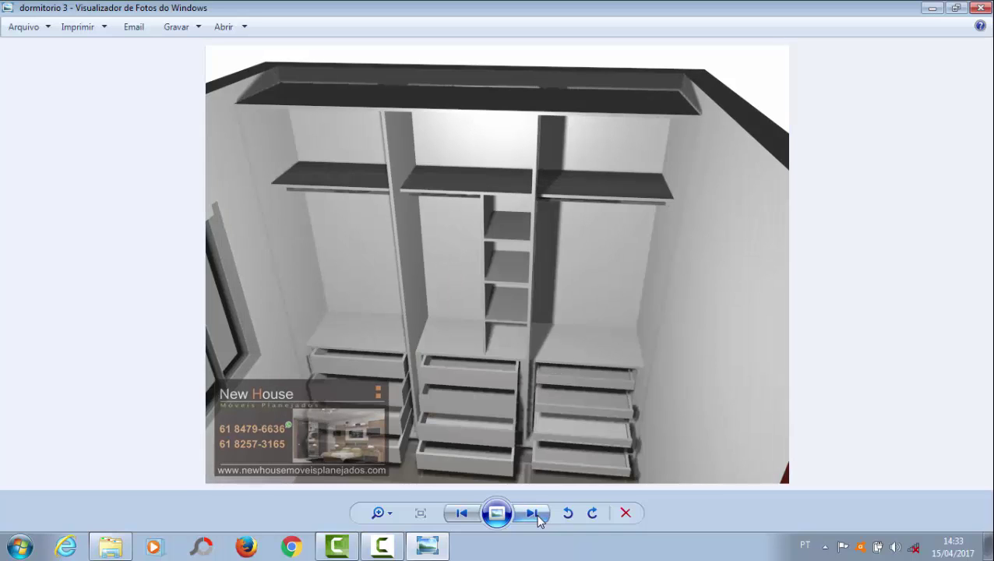
pyautogui.click(536, 514)
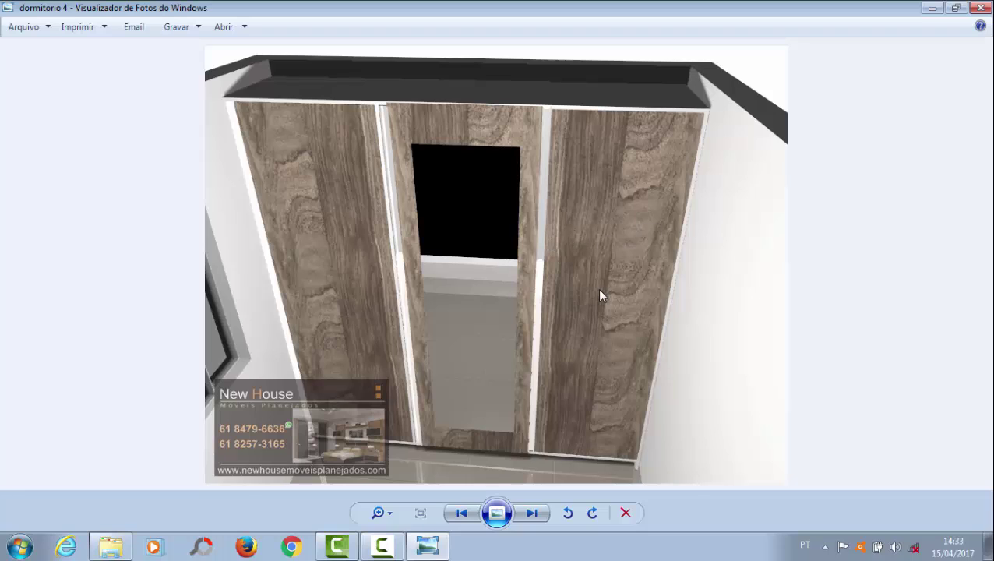
pyautogui.click(498, 512)
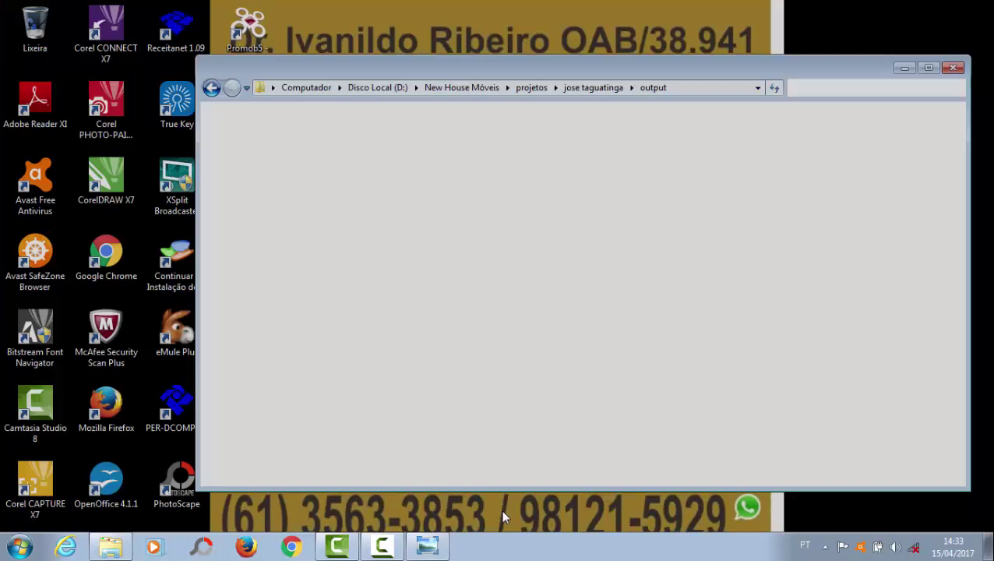